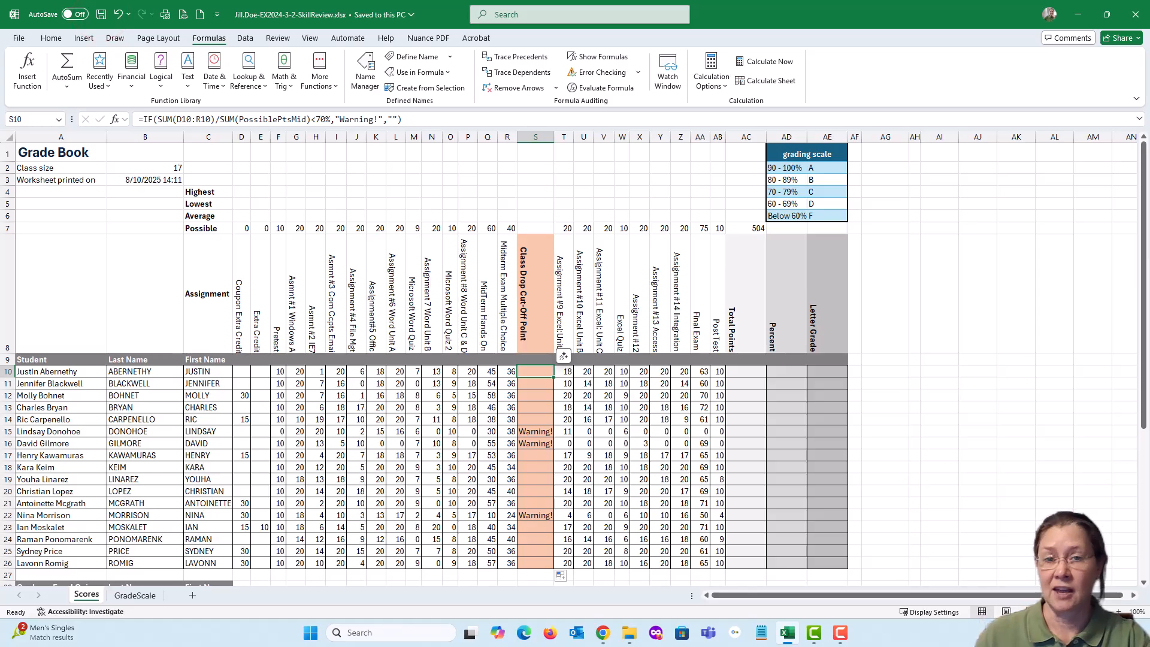
- Switch to the browser's assignment page, read task 11 about finding the highest scores, and move its window aside
key("alt+Tab")
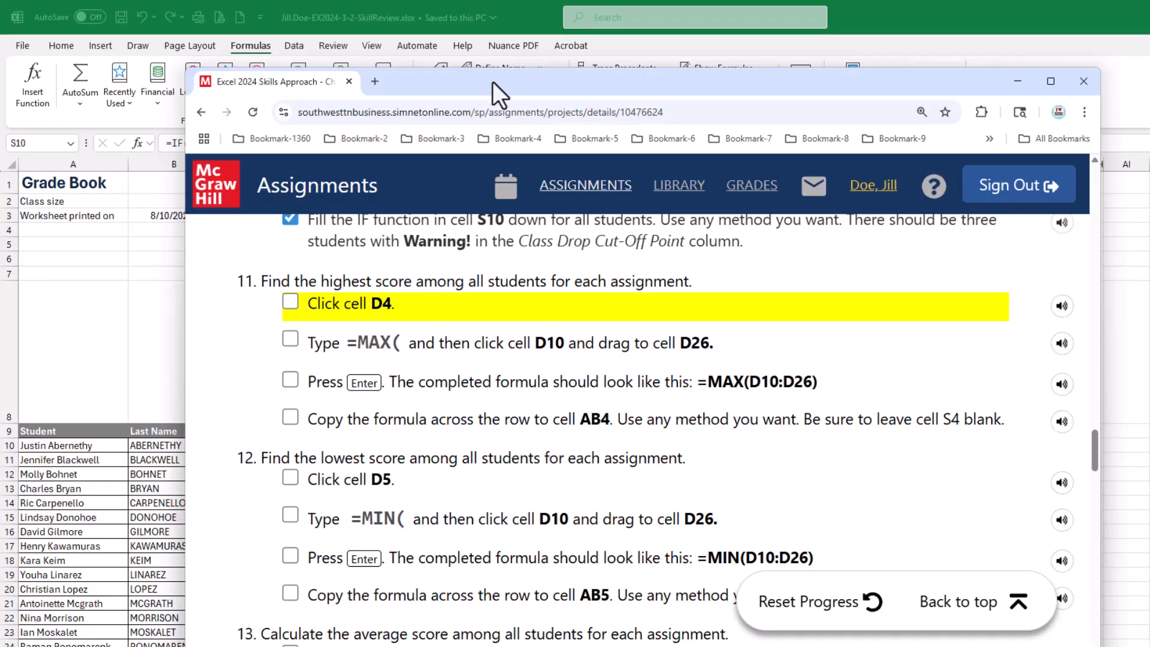
left_click_drag(491, 84, 512, 88)
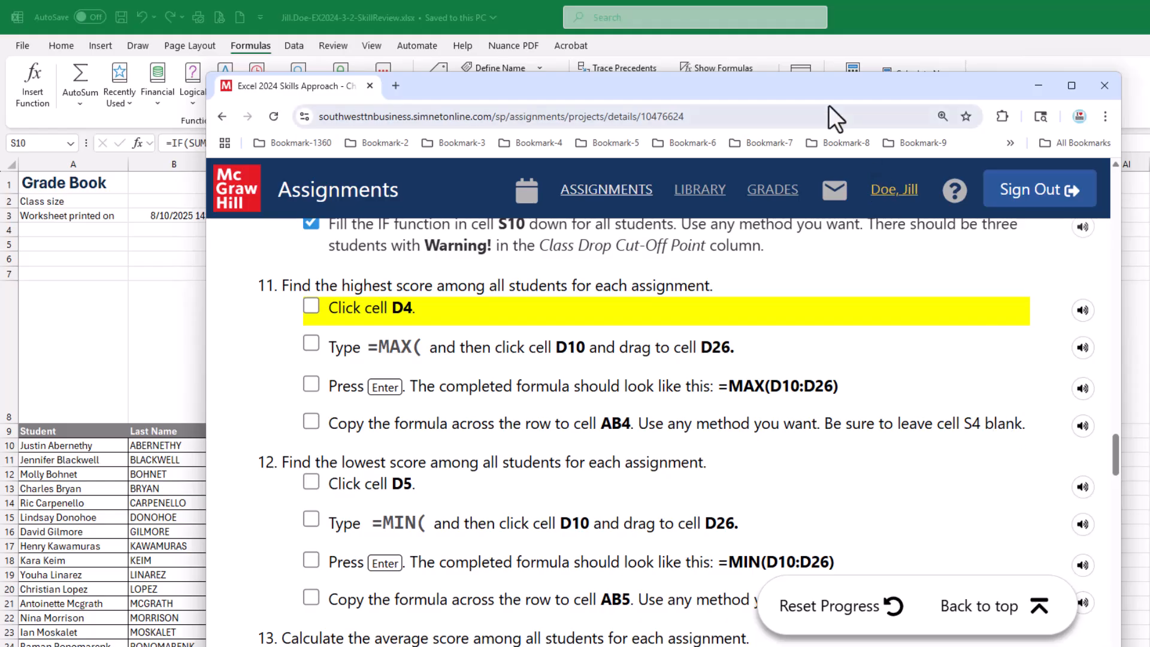
left_click_drag(803, 88, 1149, 88)
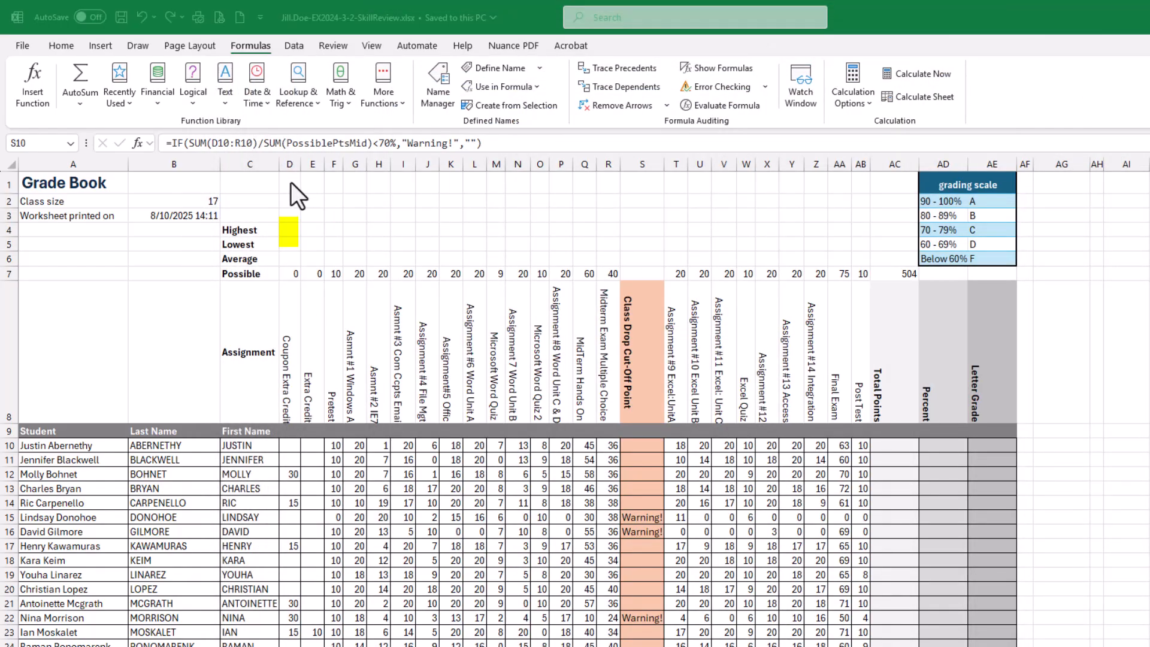
- Enter the formula =MAX(D10:D26) in cell D4 to find the highest score in that column
left_click(288, 232)
left_click(288, 232)
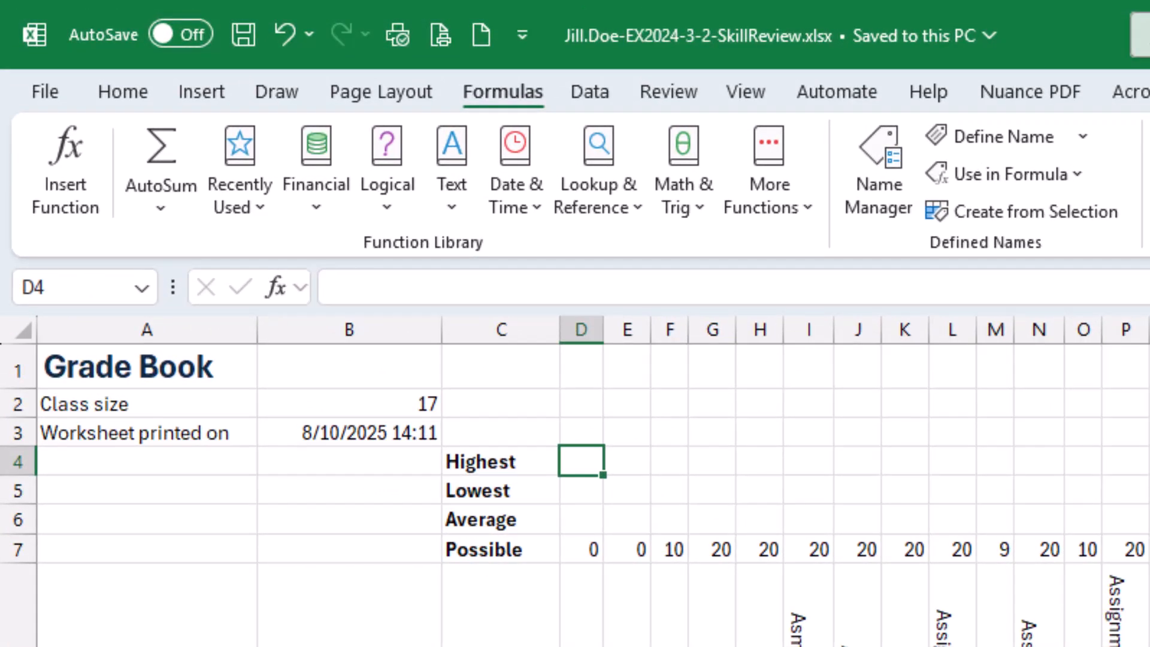
type("=")
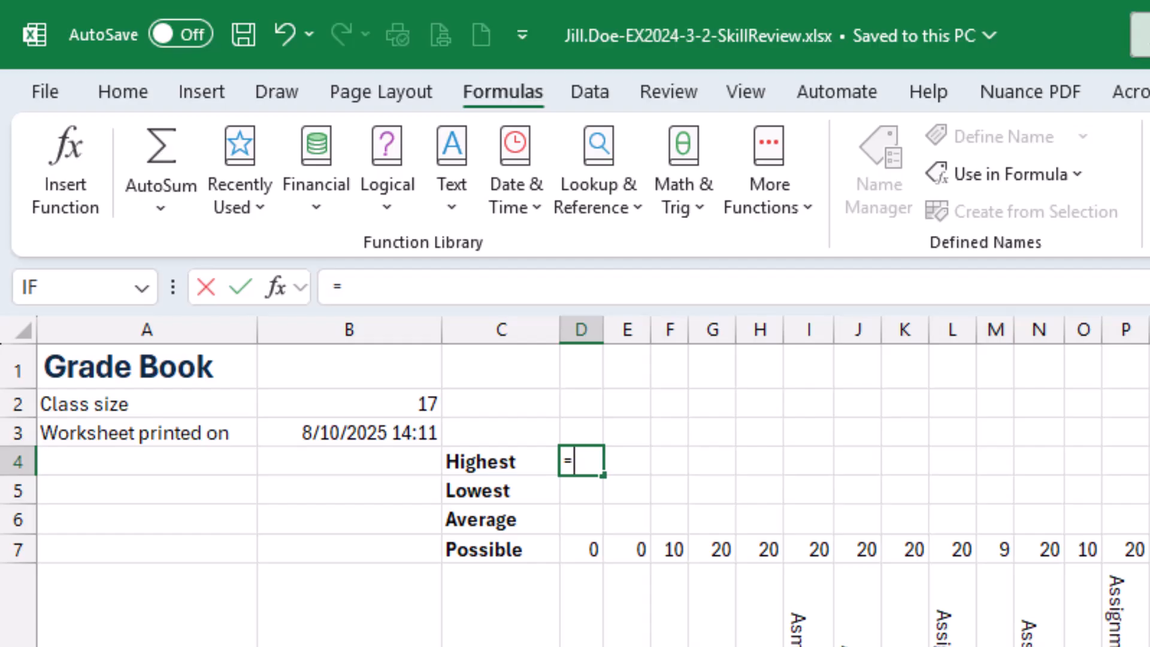
type("Max")
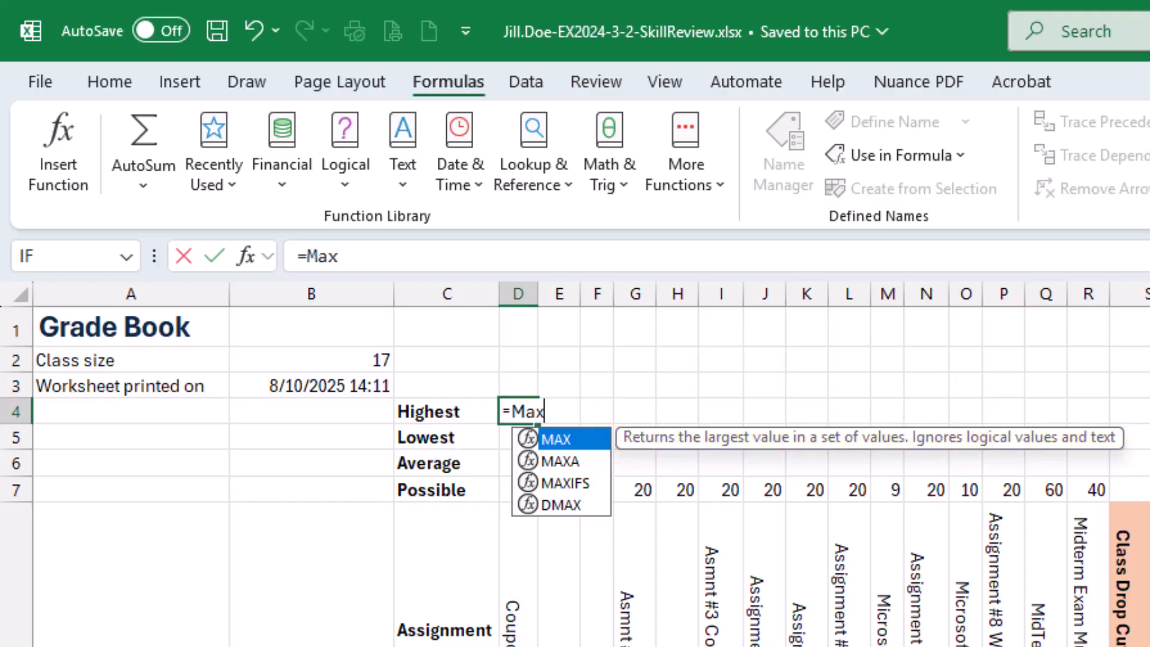
type("(")
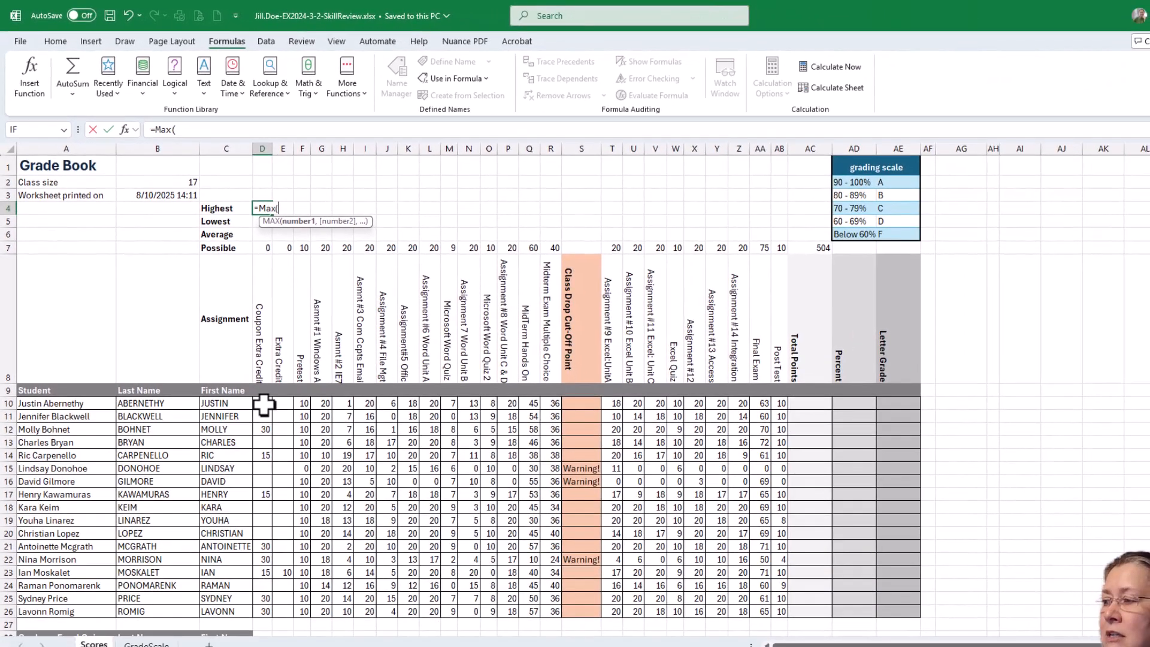
left_click(264, 403)
left_click_drag(263, 404, 256, 609)
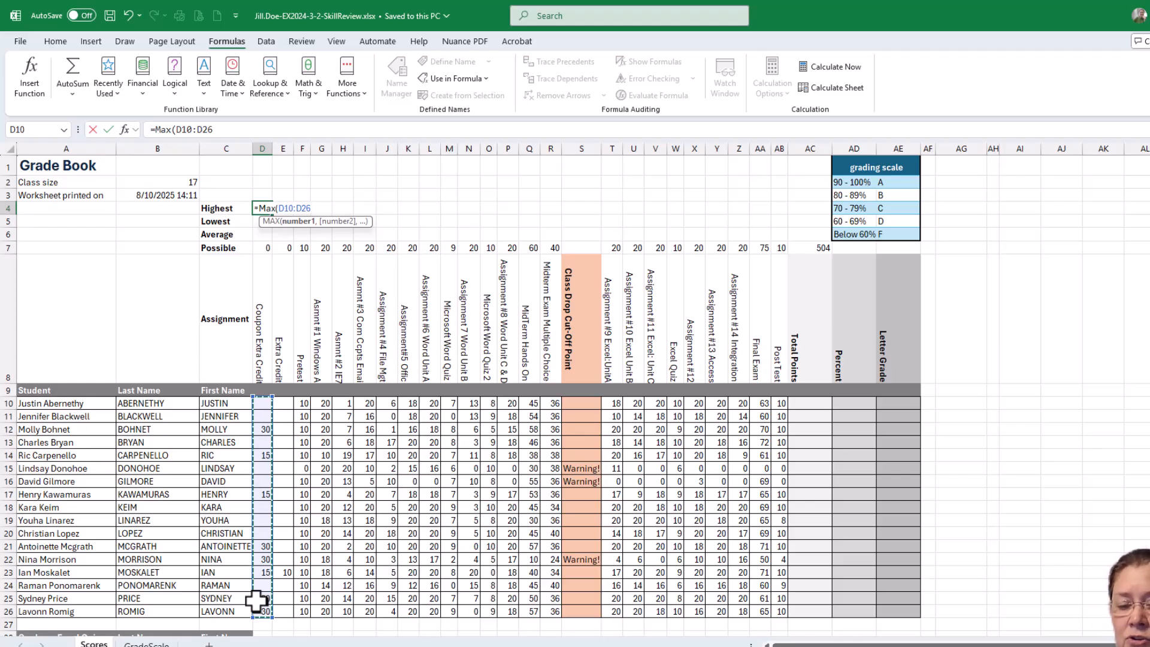
type(")")
key("Return")
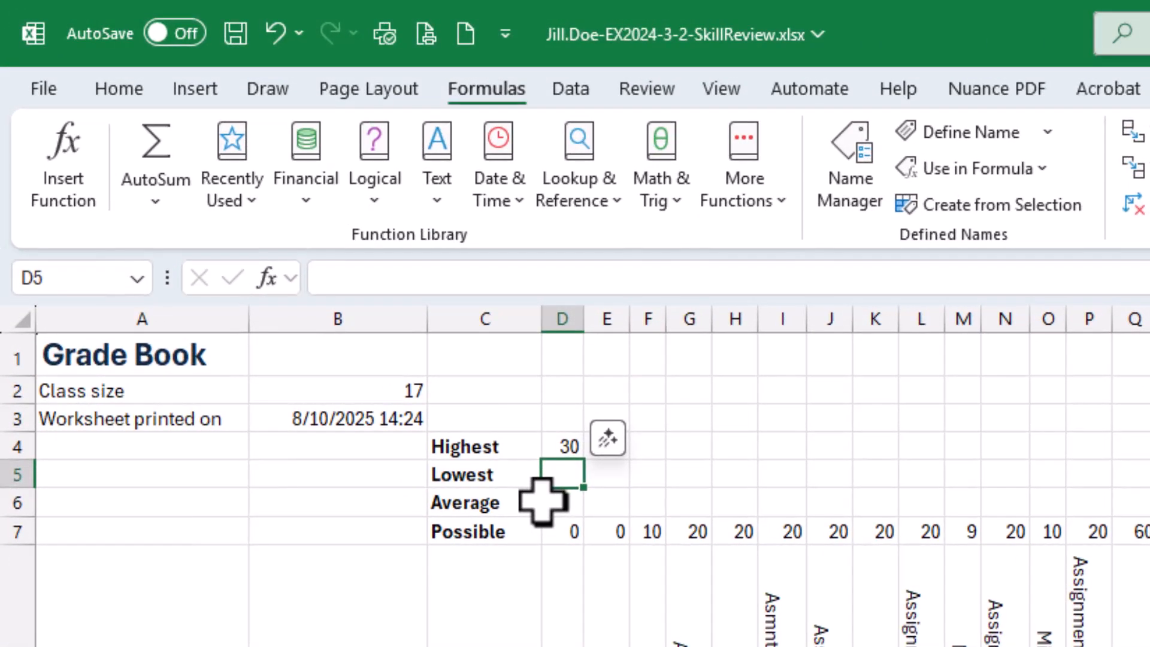
- Edit the formula in D4 so its range starts at D9, making it =MAX(D9:D26)
left_click(394, 311)
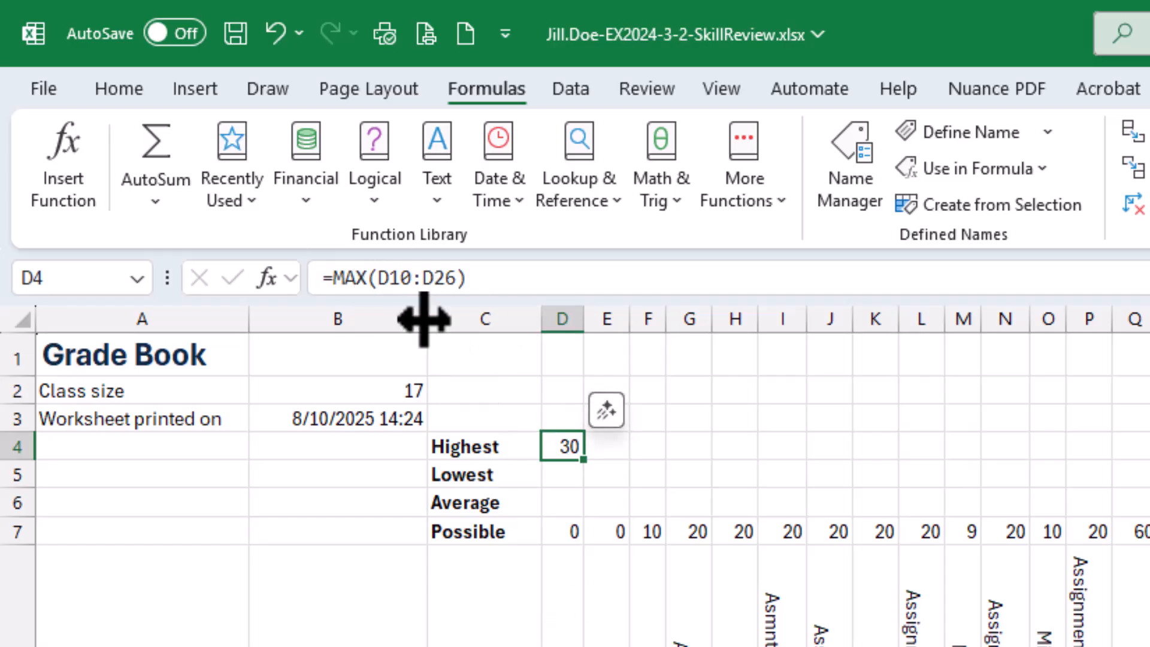
left_click(389, 278)
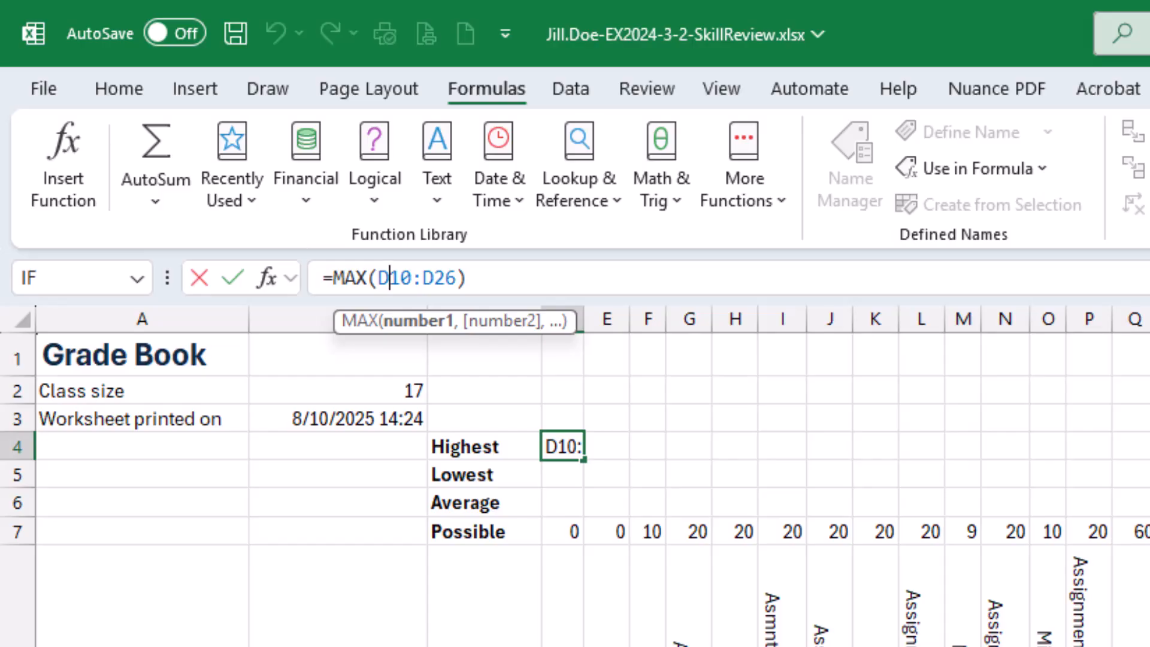
key("Delete")
key("Delete")
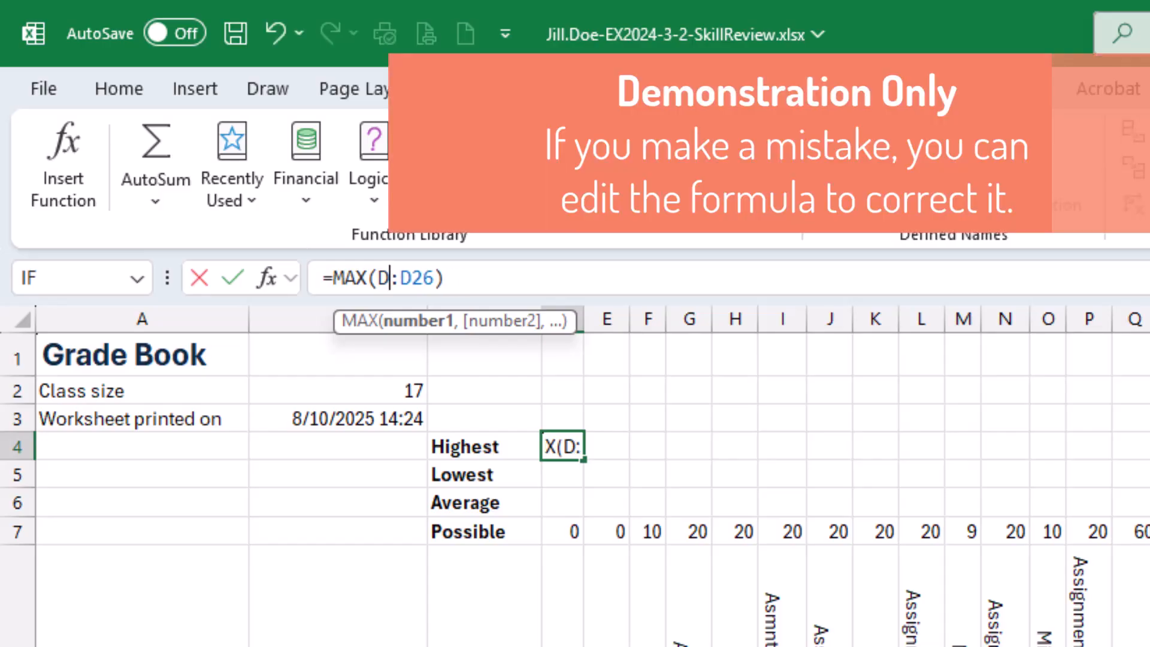
type("9")
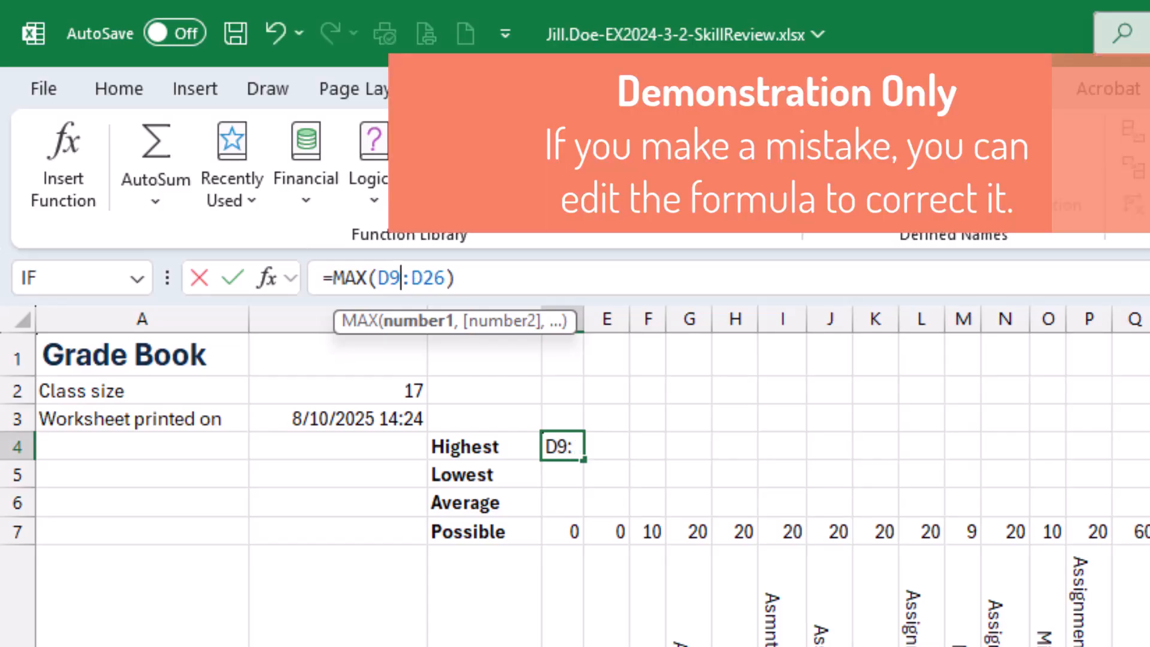
key("Return")
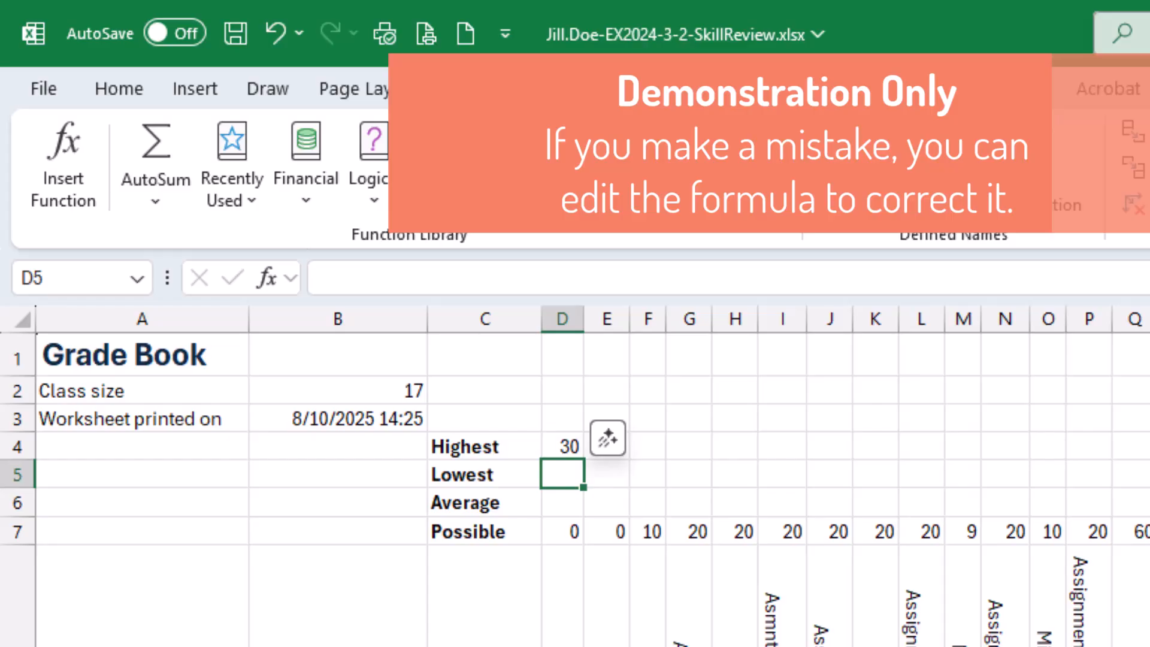
- Correct the D4 formula's range to start at D10, making it =MAX(D10:D26)
left_click(565, 446)
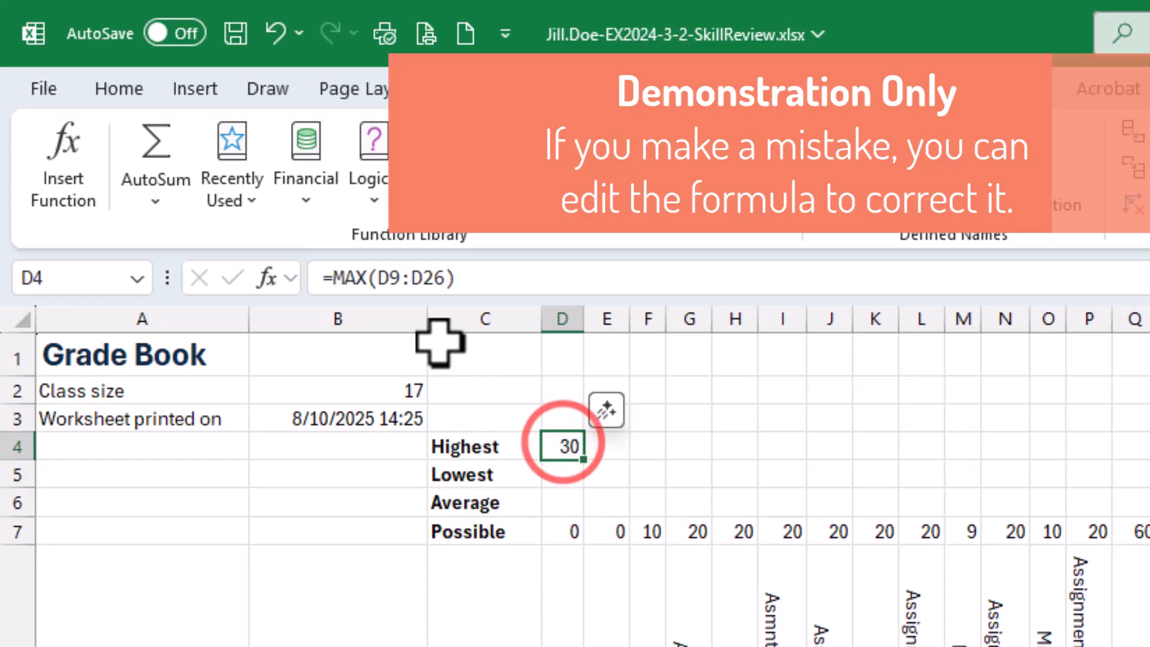
left_click(388, 278)
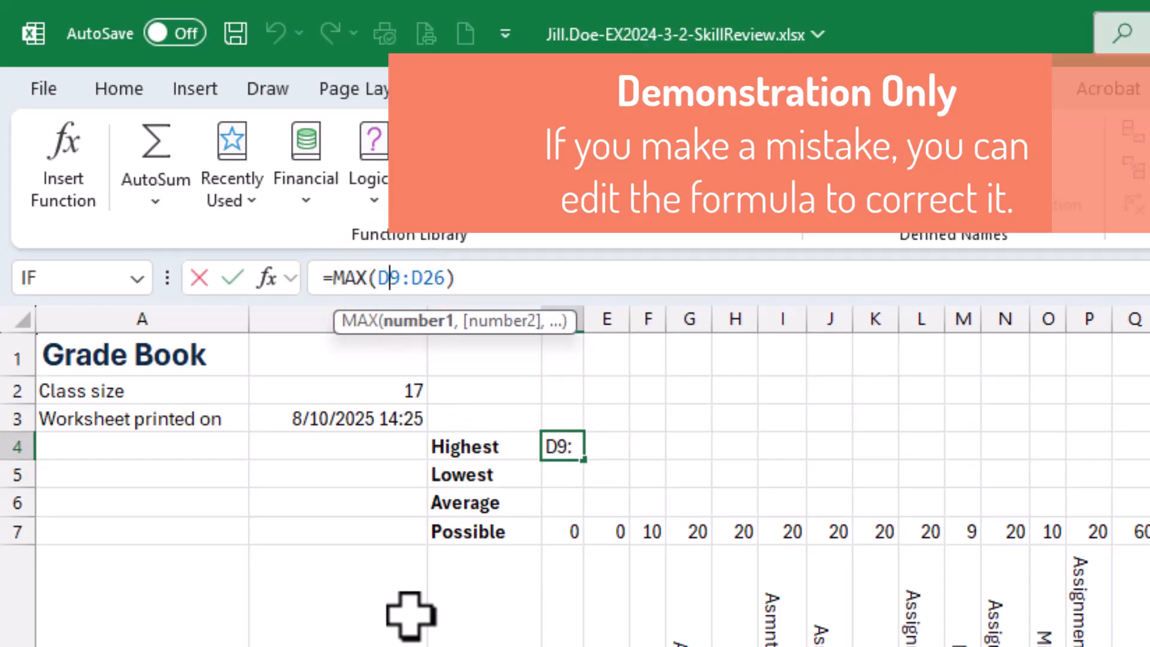
key("Delete")
type("10")
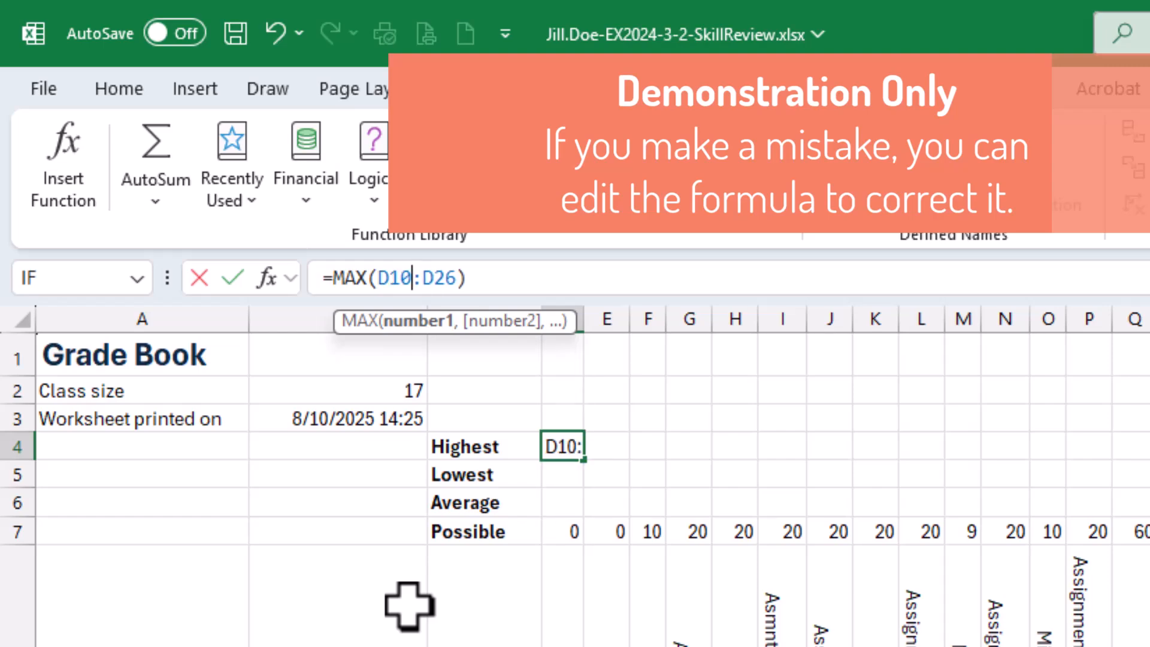
key("Return")
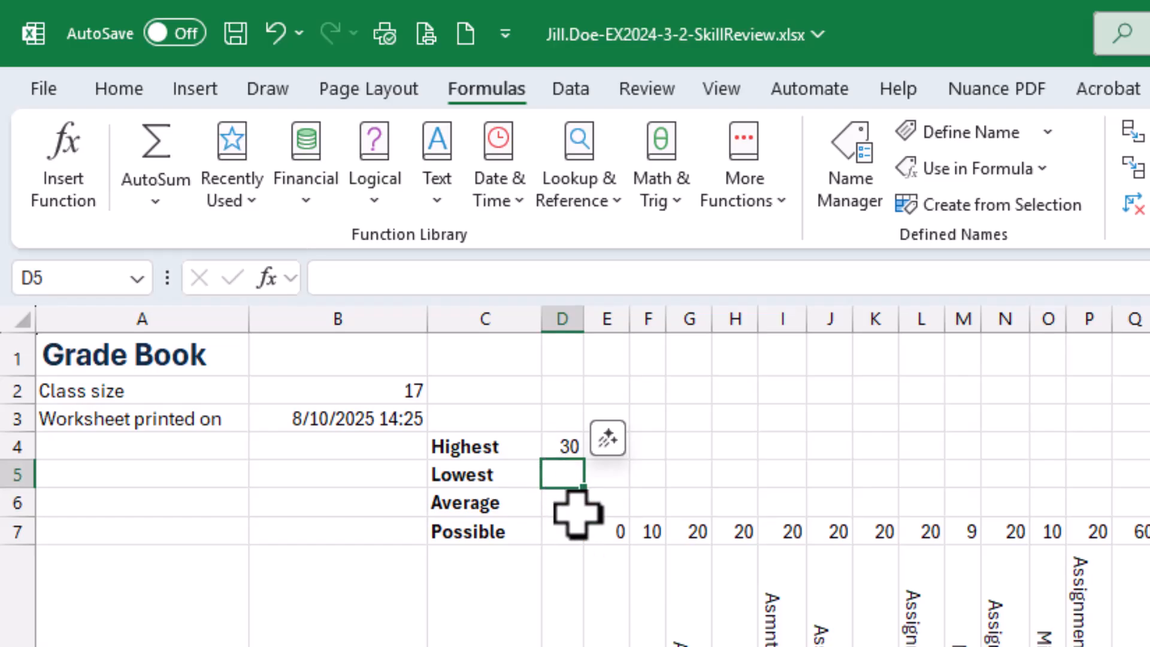
- Fill the MAX formula from D4 across the row to AB4, and clear cell S4
left_click(557, 446)
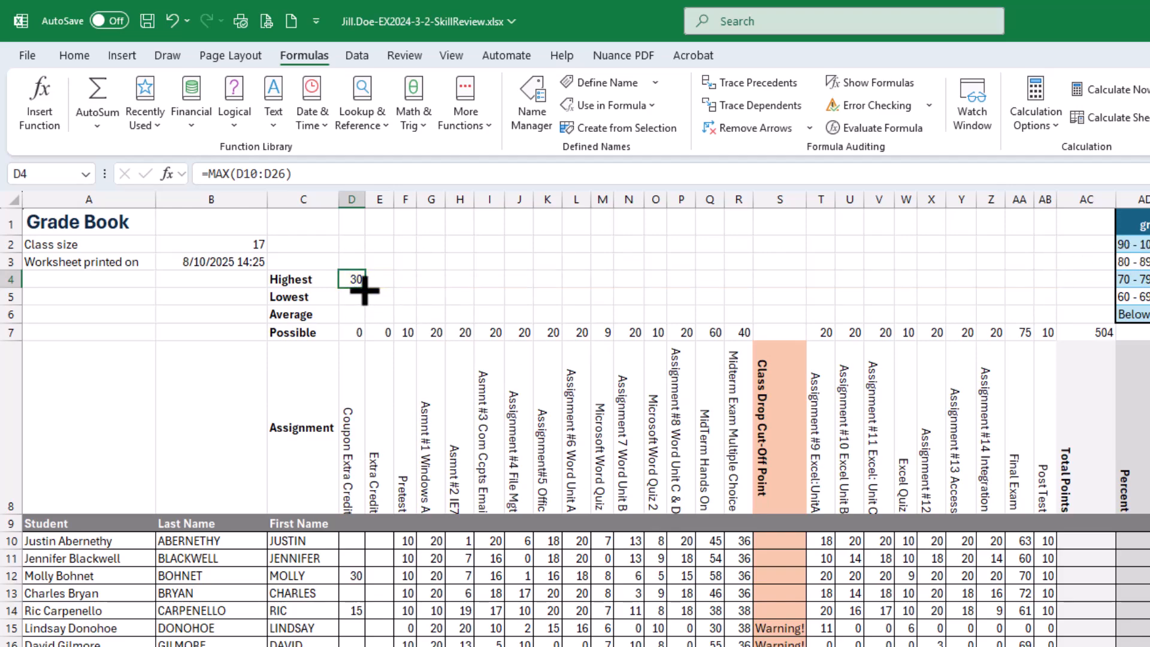
left_click_drag(363, 289, 1054, 292)
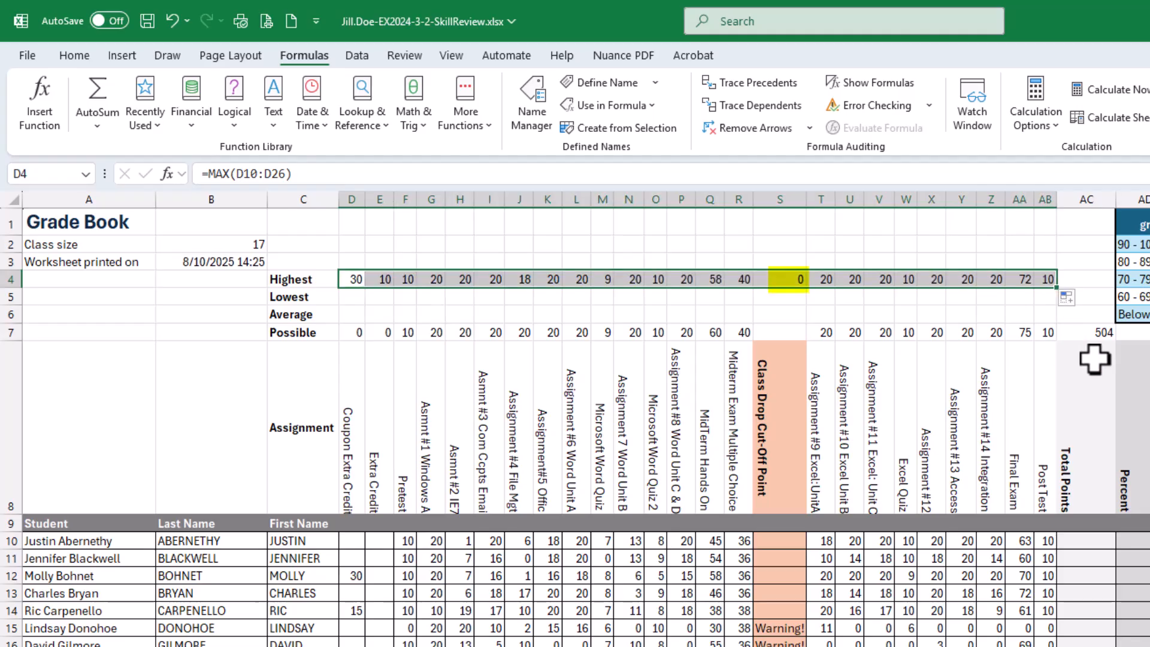
left_click(777, 280)
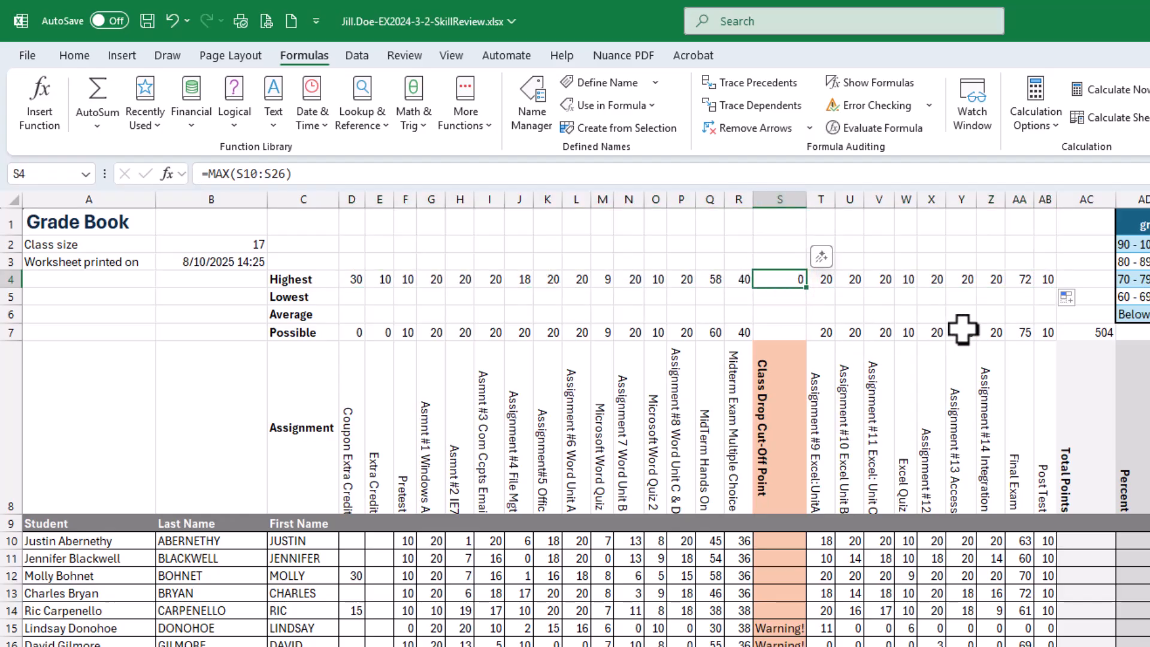
key("Delete")
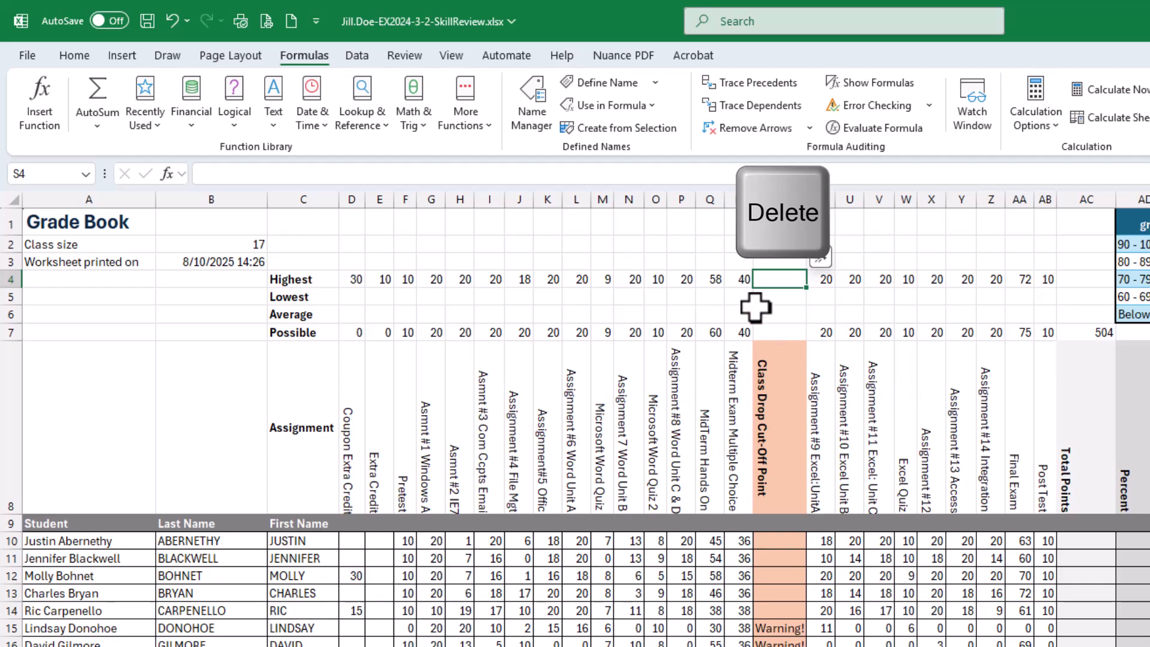
- Check the copied MAX formulas in several cells across the Highest row for correct column references
left_click(711, 279)
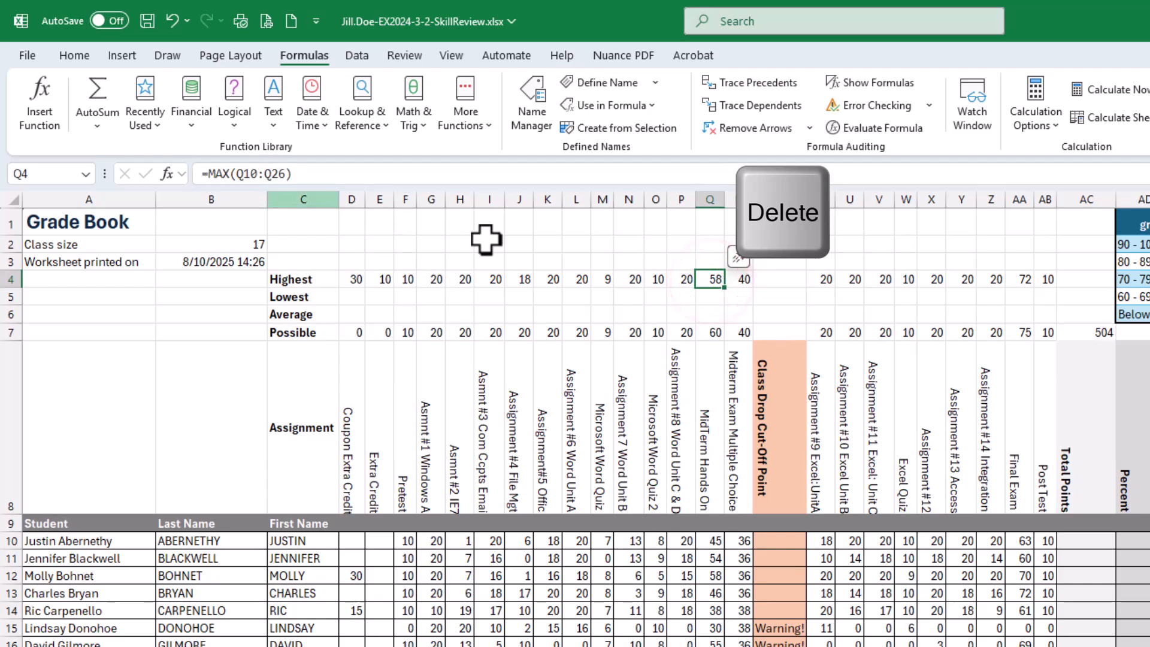
left_click(546, 278)
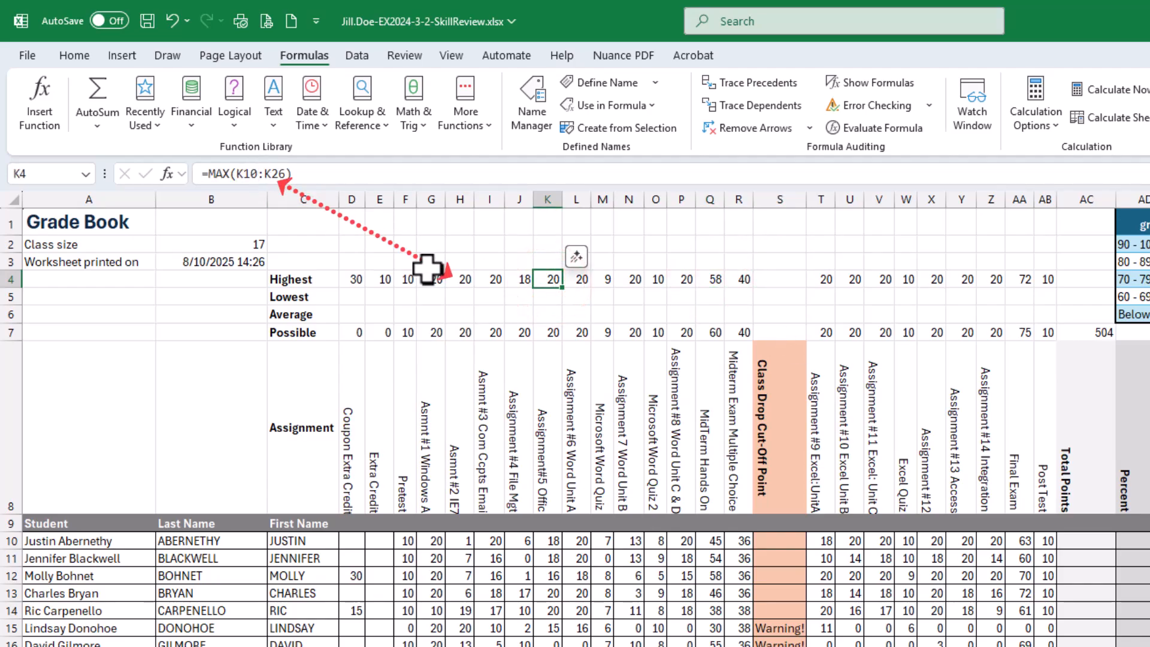
left_click(463, 279)
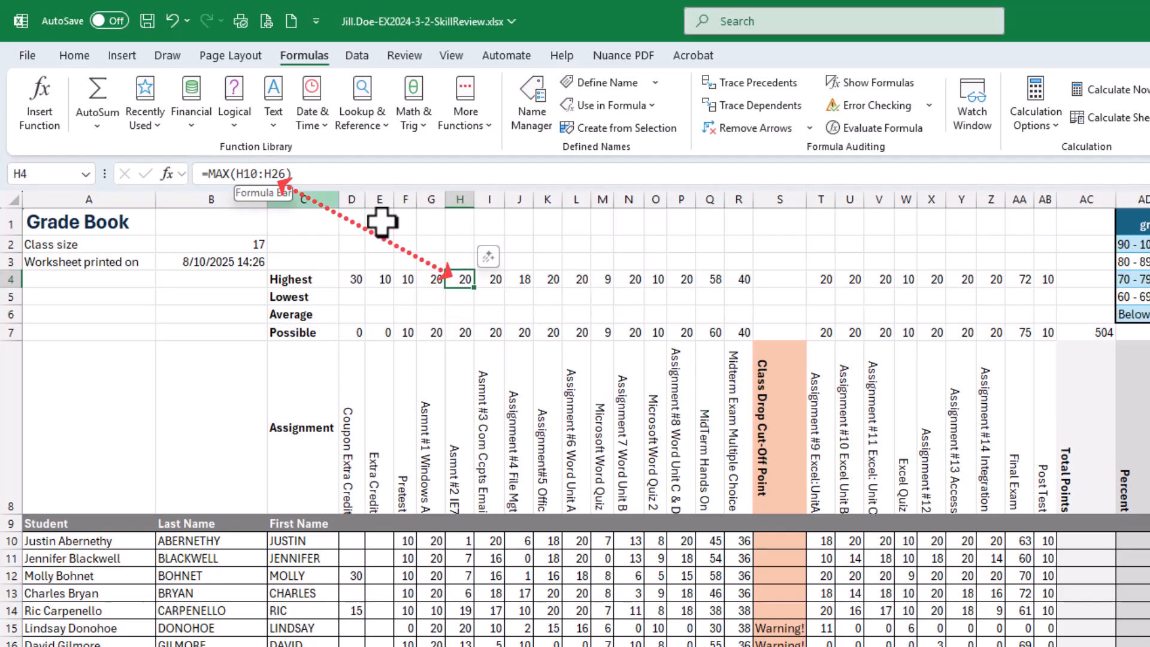
left_click(575, 281)
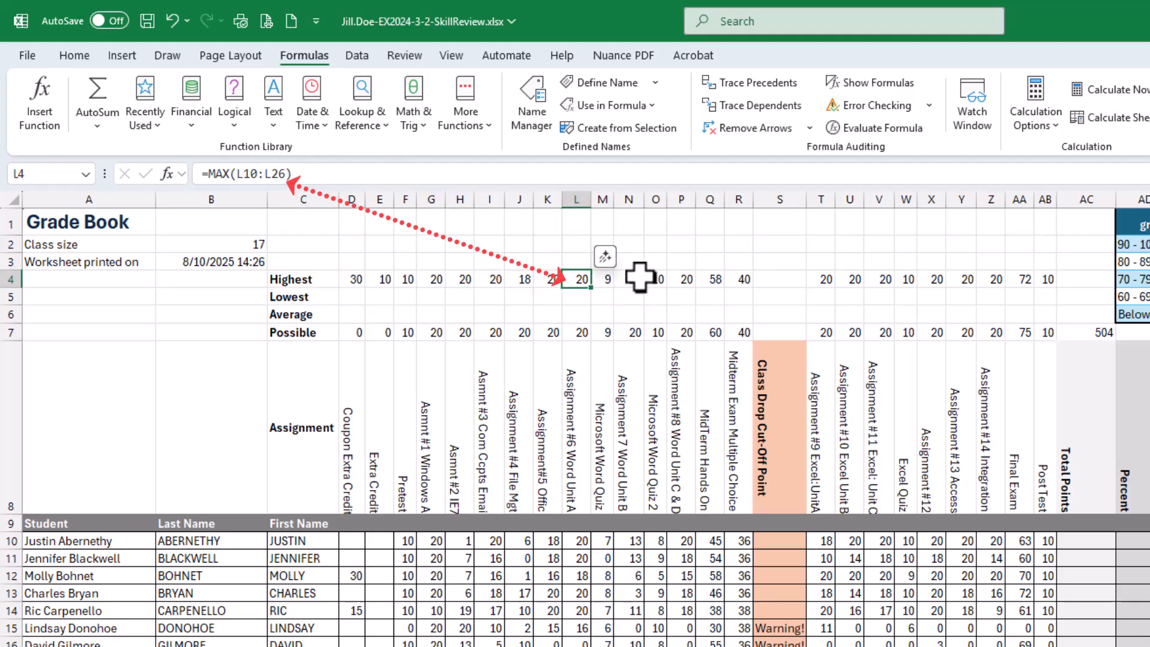
left_click(712, 279)
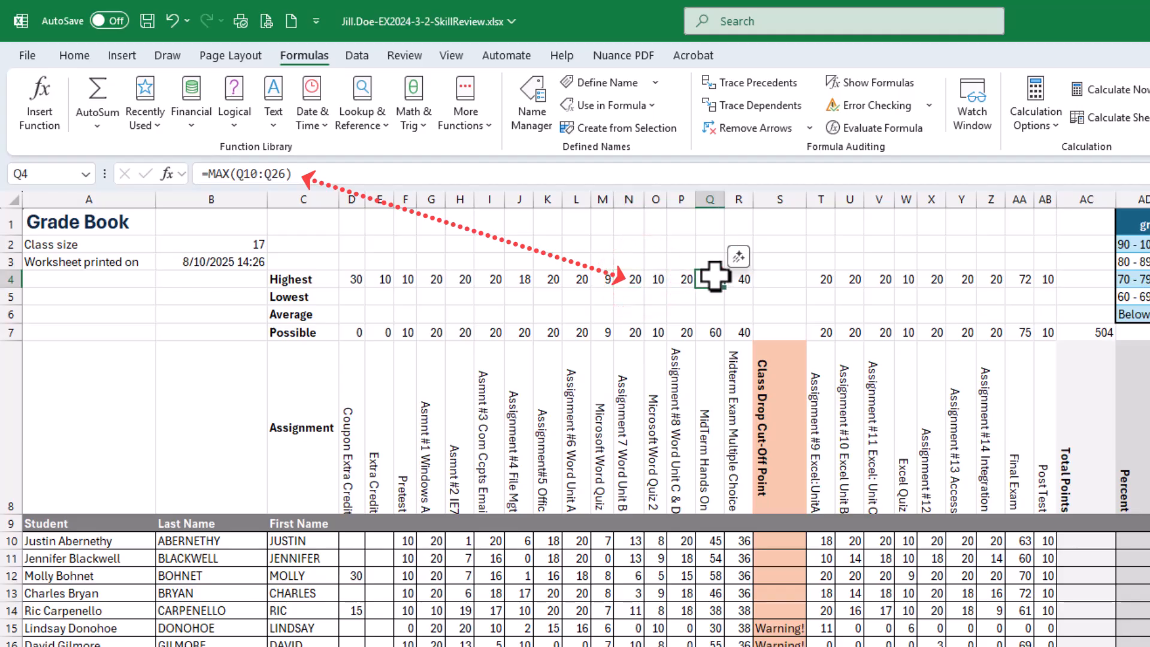
left_click(849, 279)
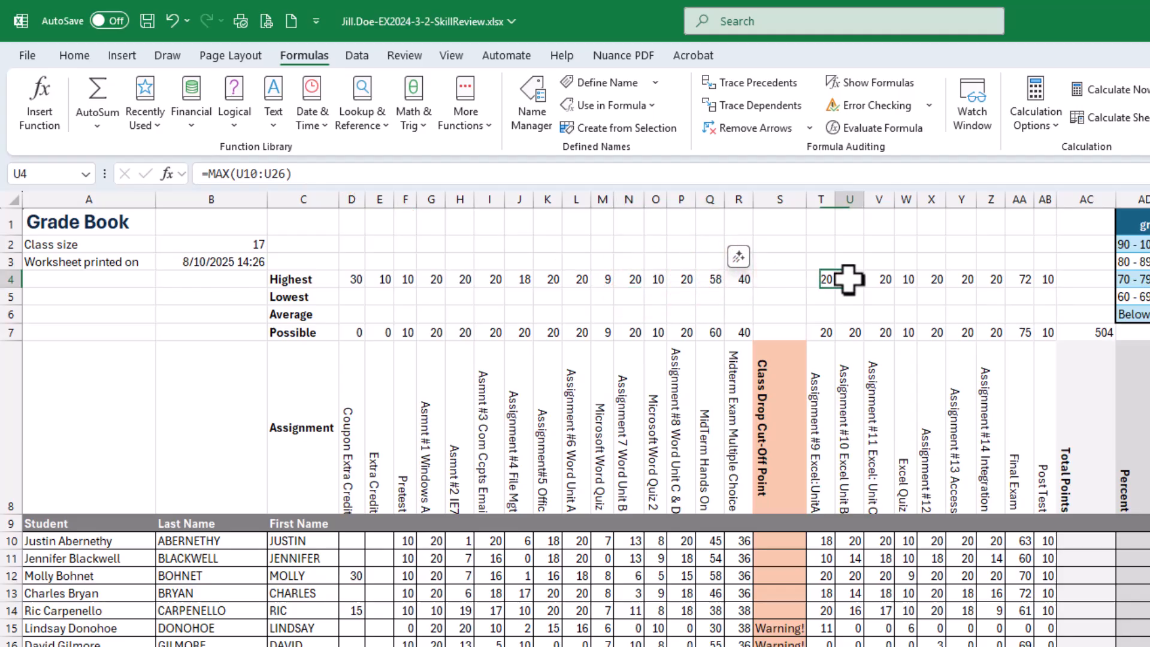
left_click(913, 278)
left_click(985, 278)
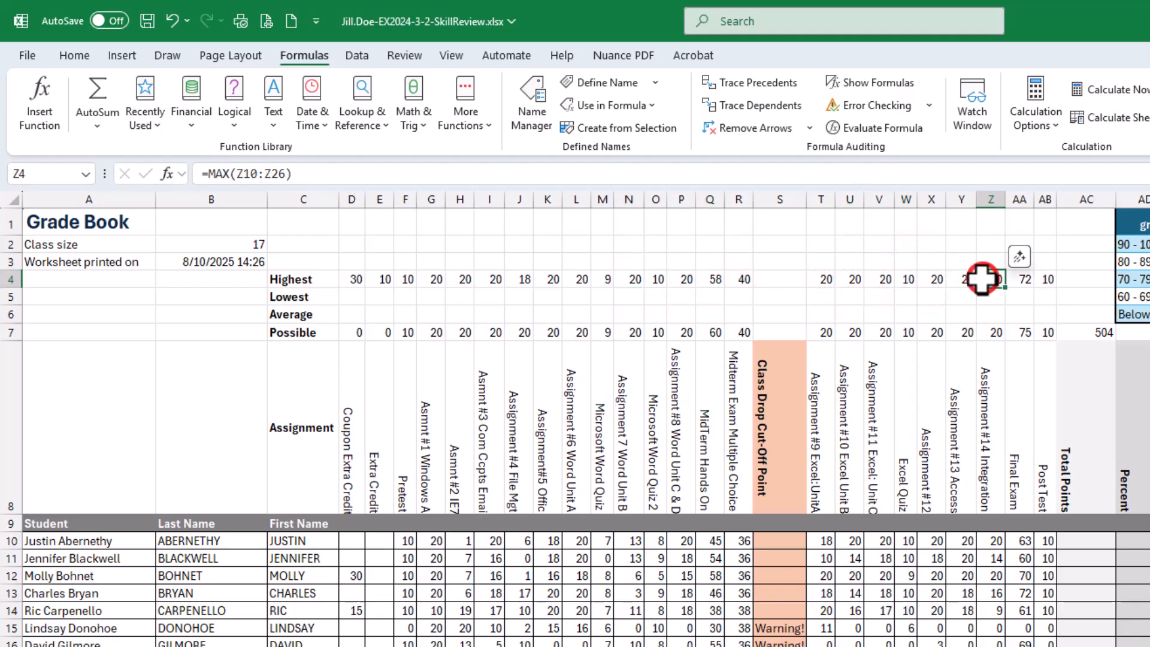
left_click(1018, 279)
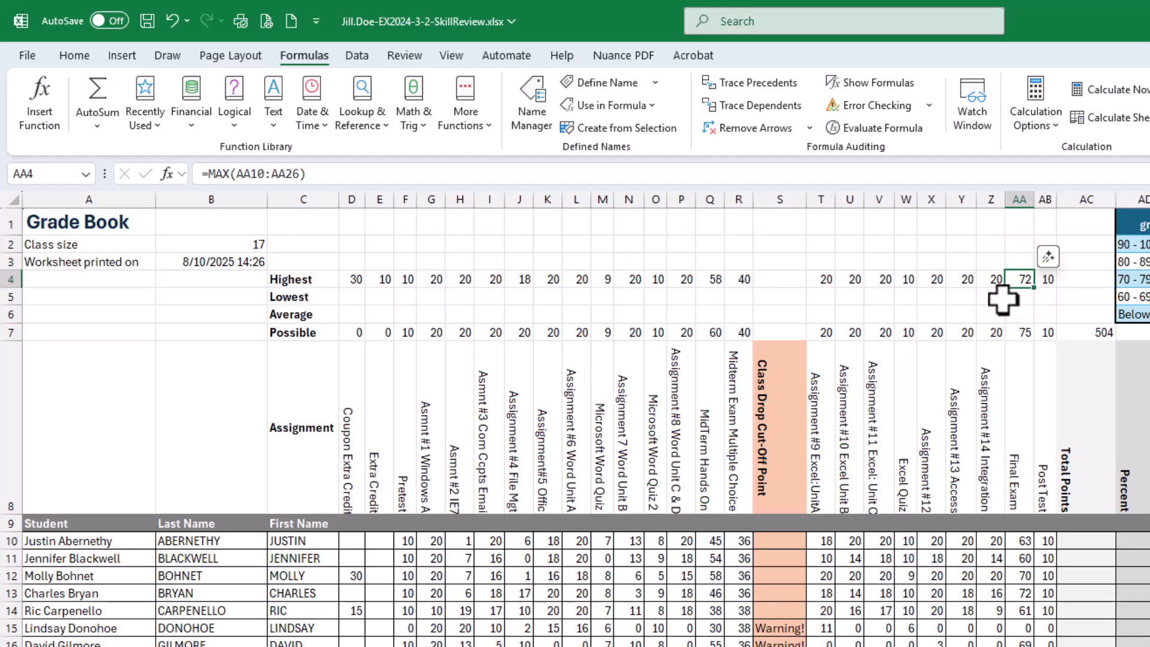
left_click(555, 278)
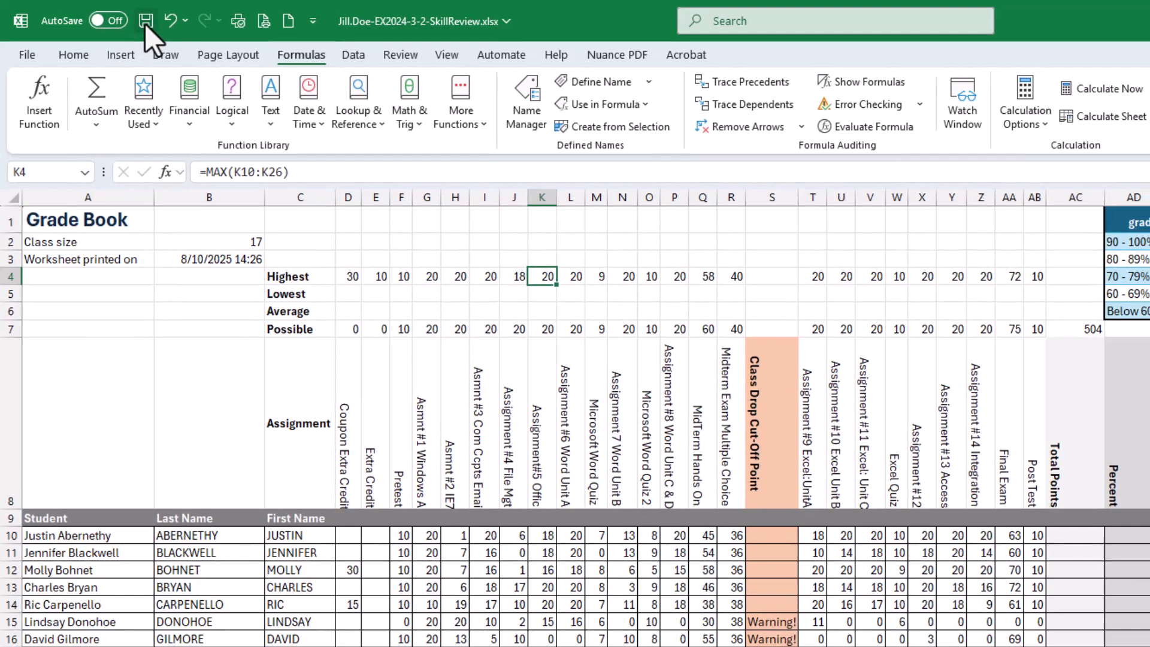
- Save the workbook, switch to the assignment page in the browser, and check off the four item 11 instructions for the highest score
left_click(147, 22)
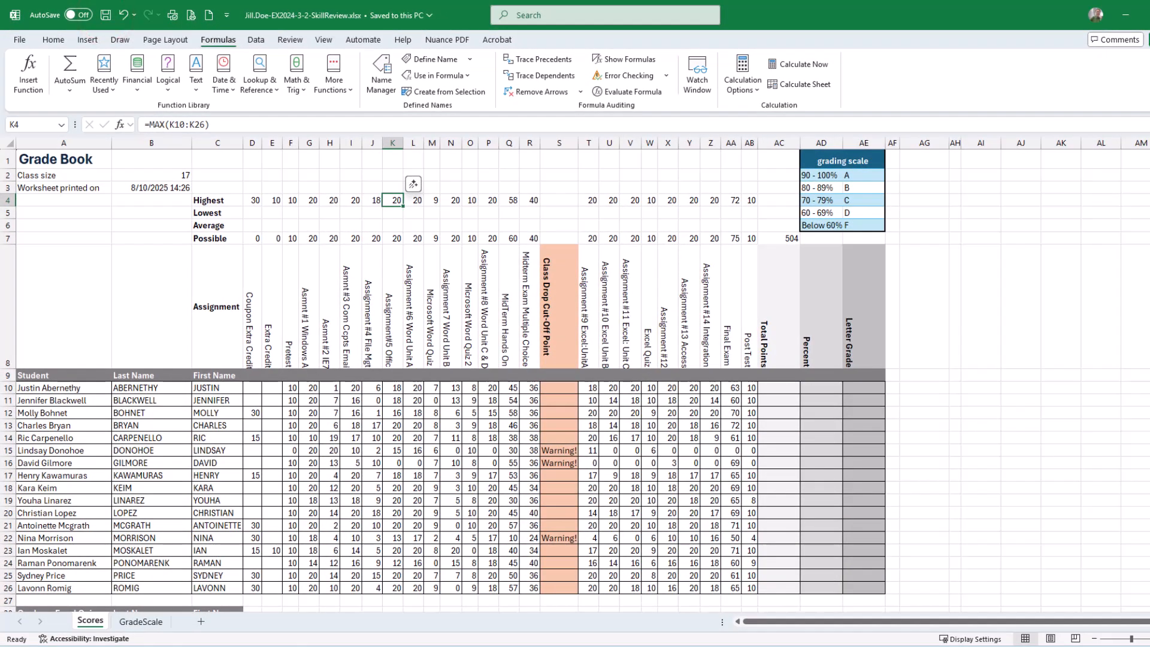
left_click_drag(1149, 113, 500, 80)
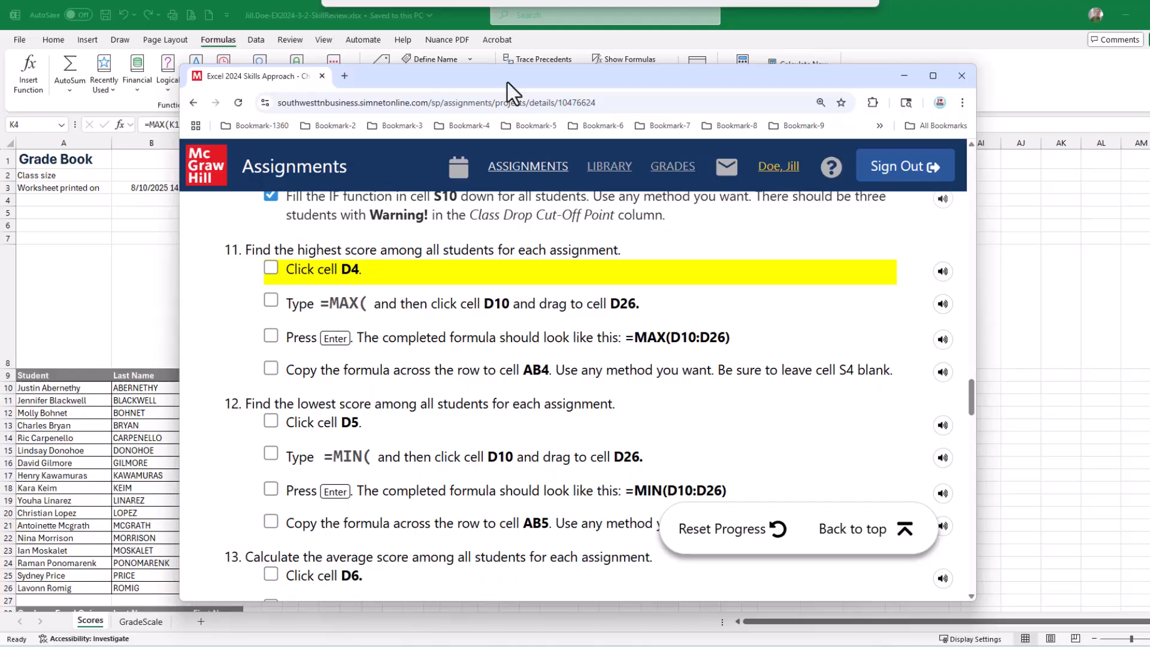
left_click(270, 268)
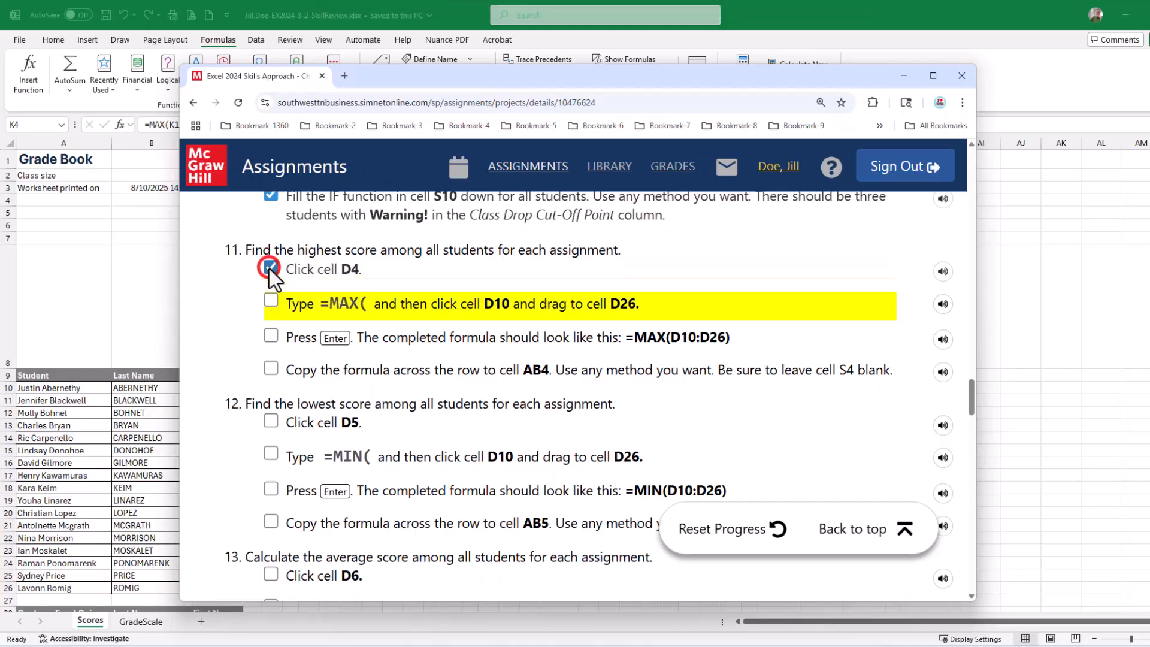
left_click(269, 301)
left_click(271, 337)
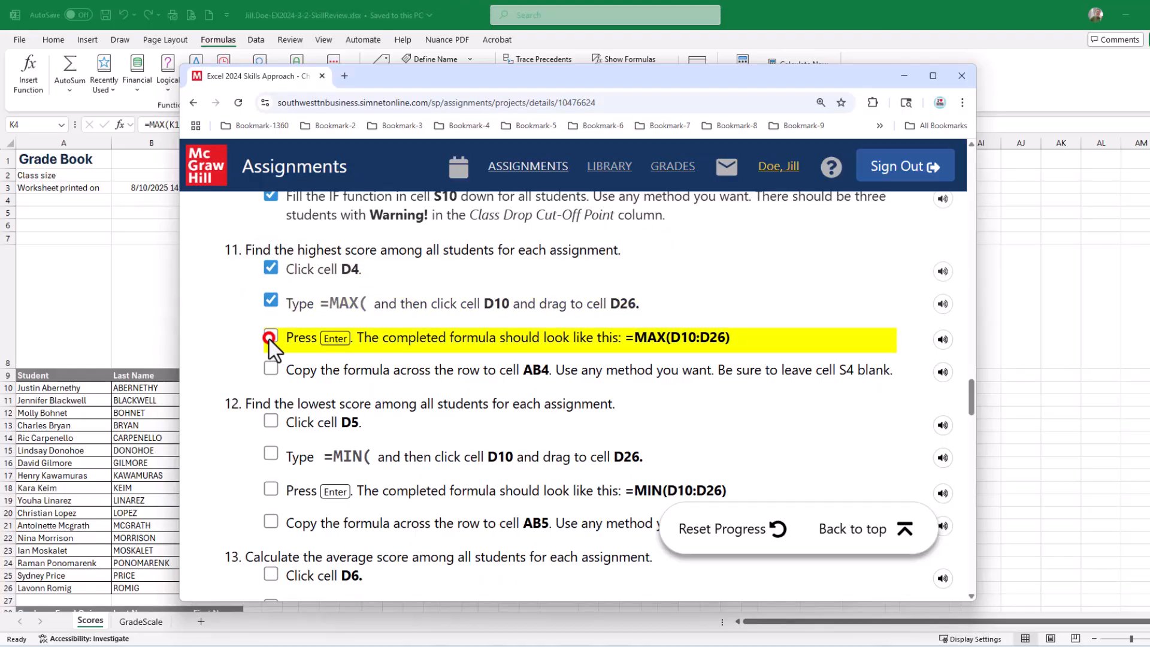
left_click(271, 368)
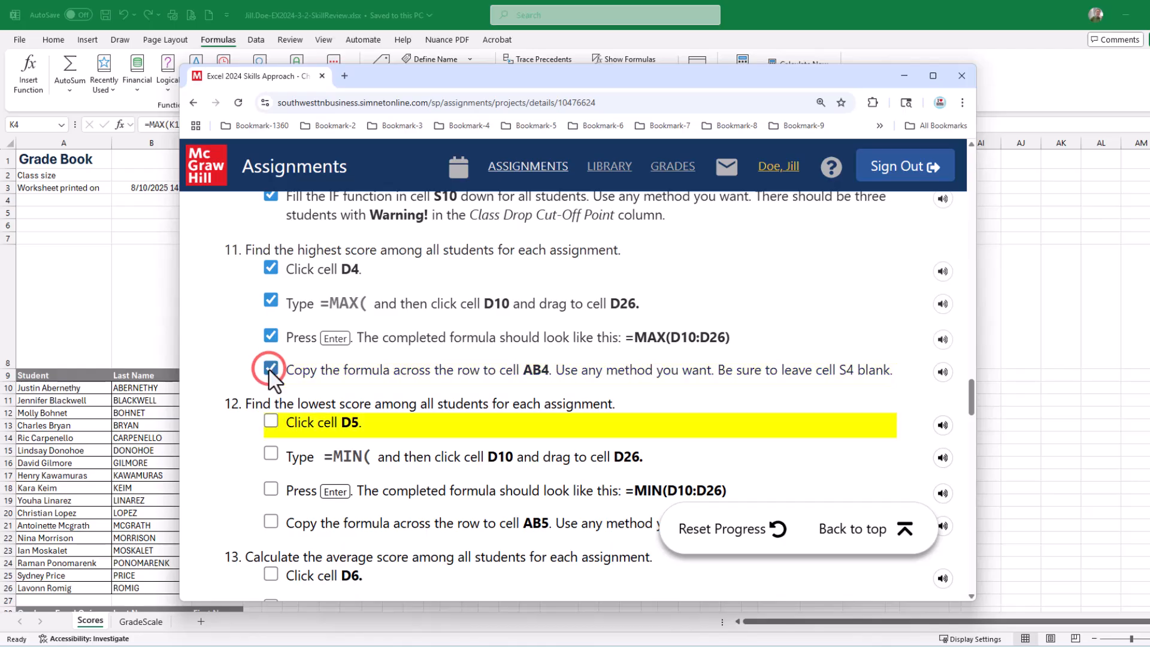
scroll(316, 373, "down", 3)
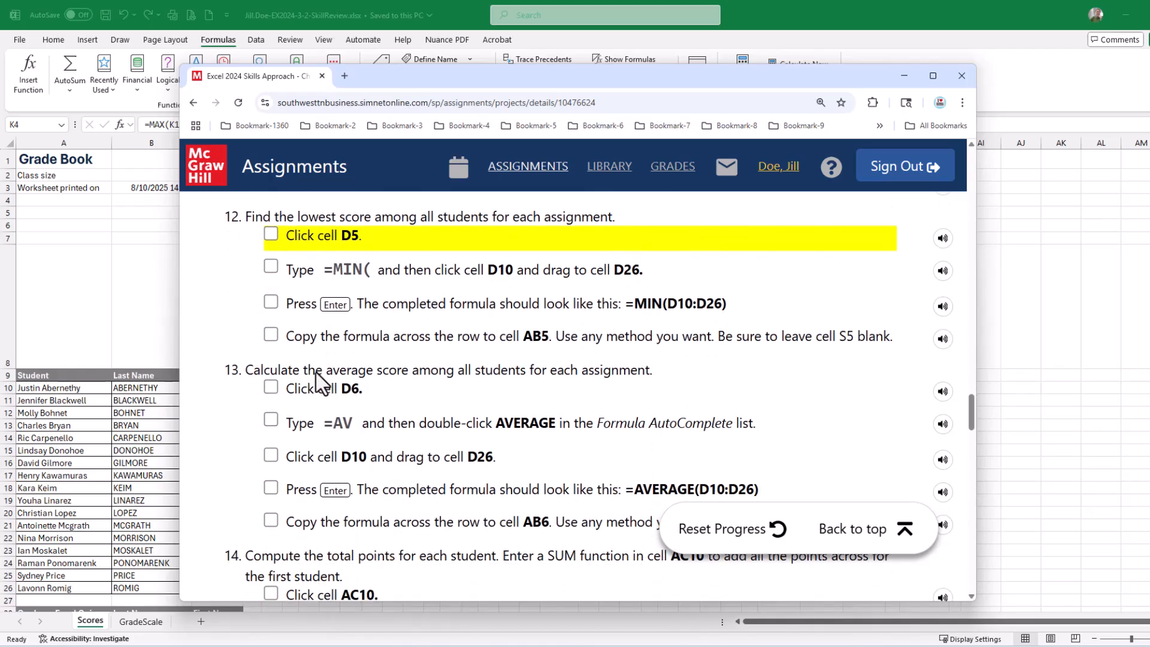
scroll(316, 373, "up", 1)
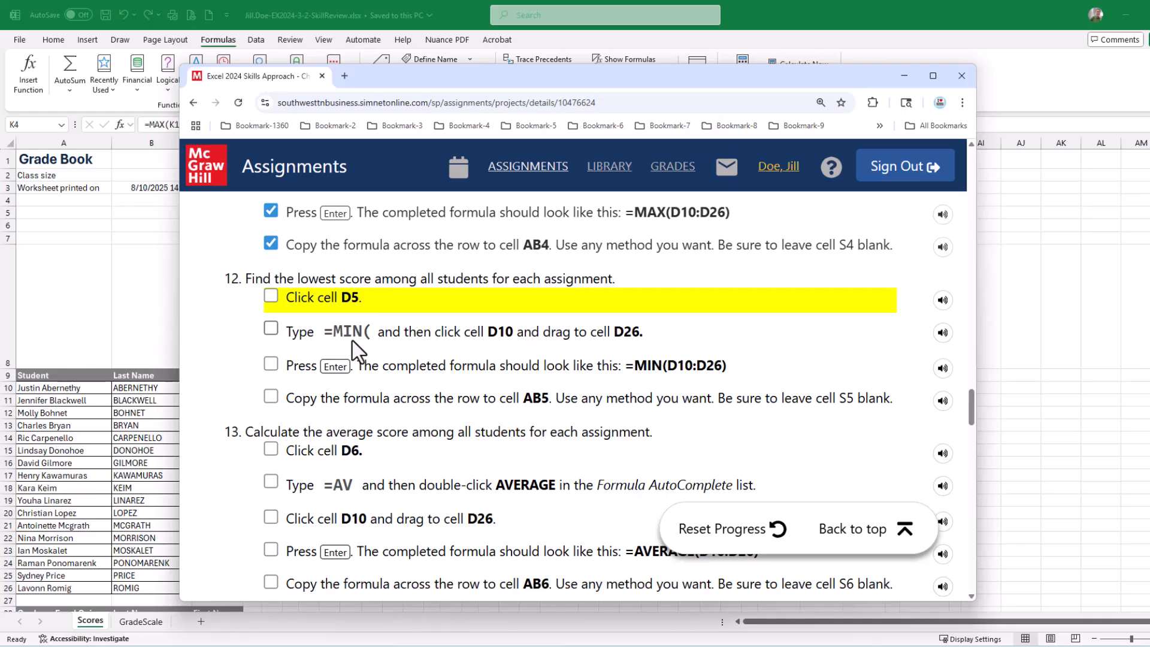
left_click_drag(472, 81, 1149, 90)
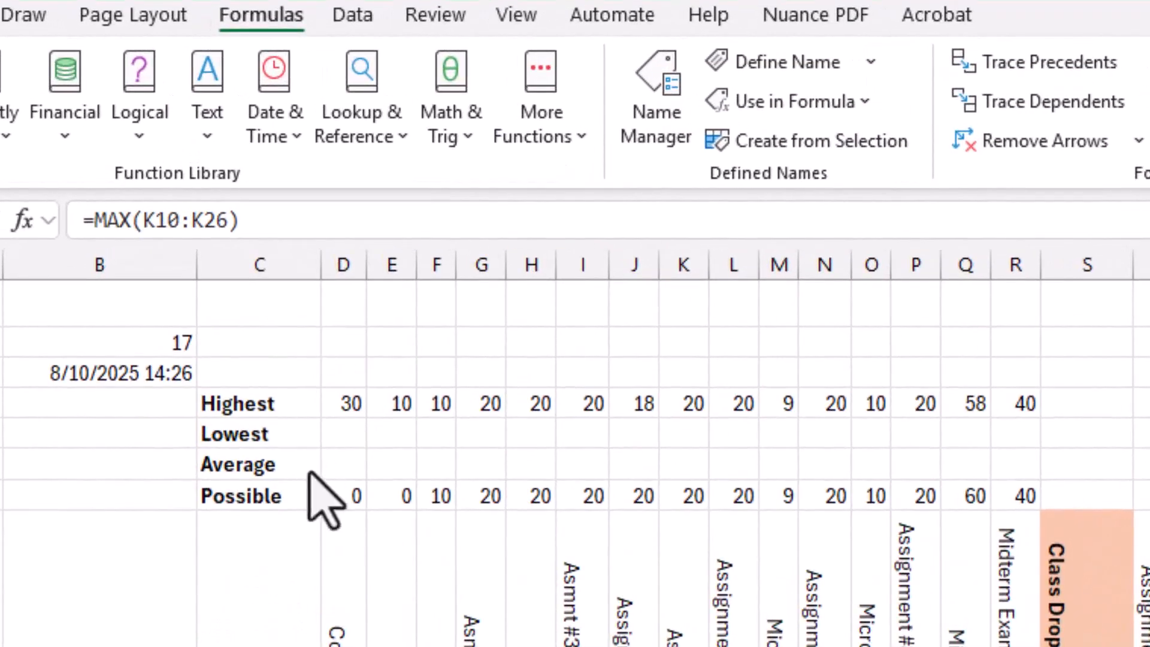
left_click(247, 212)
left_click(332, 434)
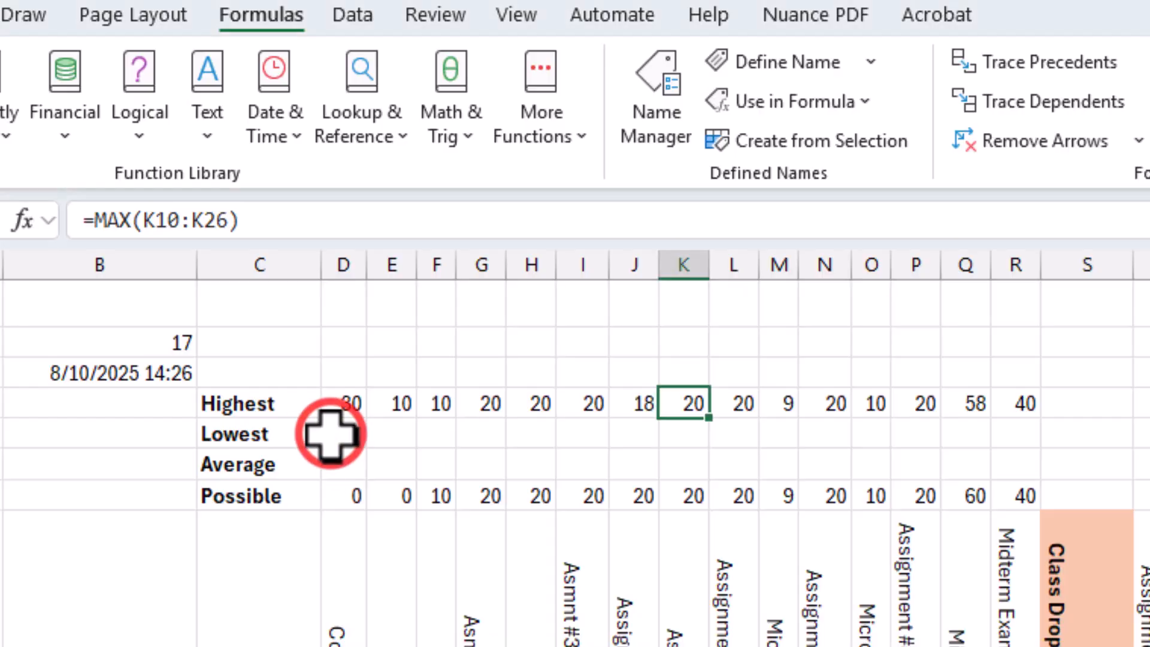
left_click(339, 428)
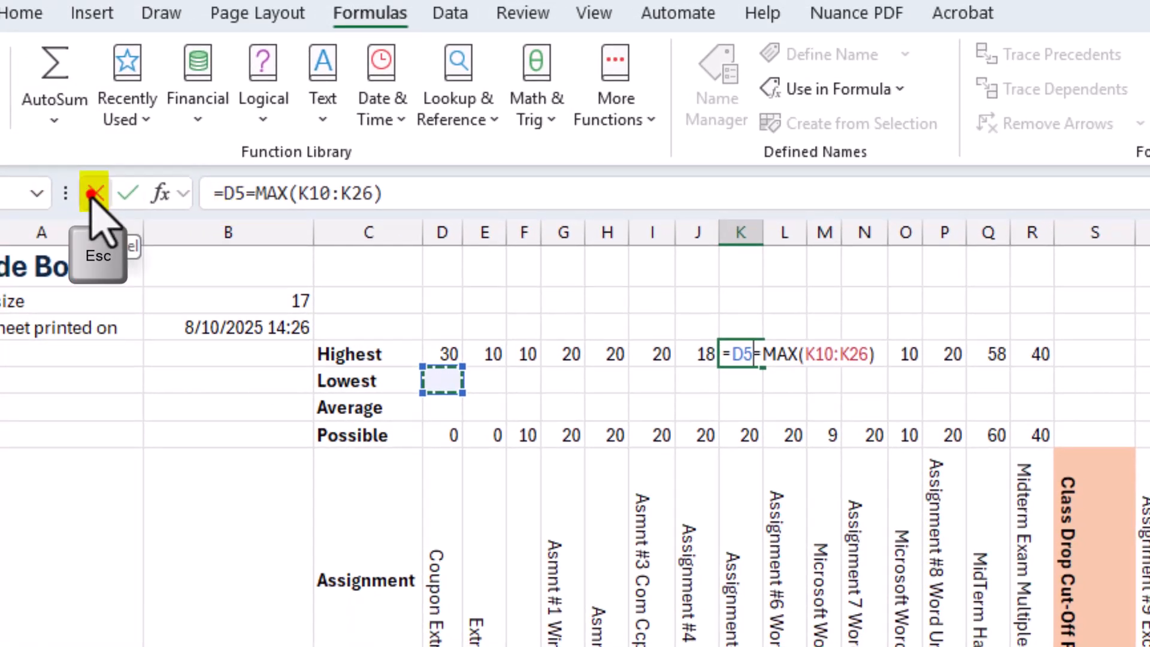
left_click(94, 194)
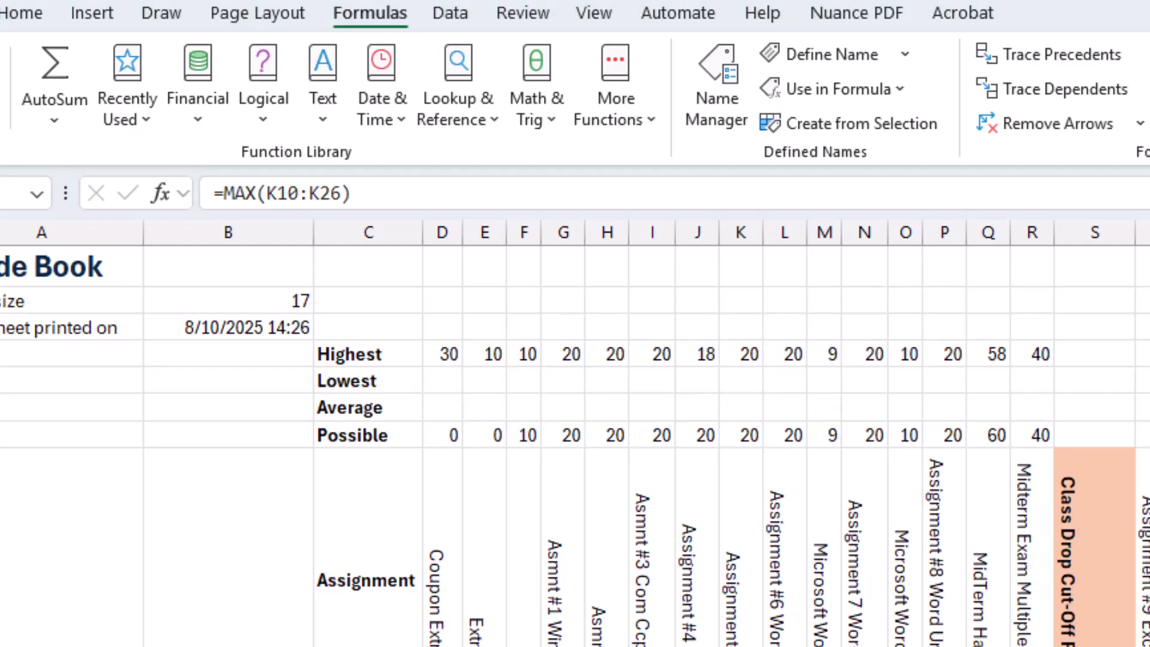
- Enter the formula =MIN(D10:D26) in cell D5 to find the lowest score for the first assignment column
left_click(431, 384)
left_click(442, 380)
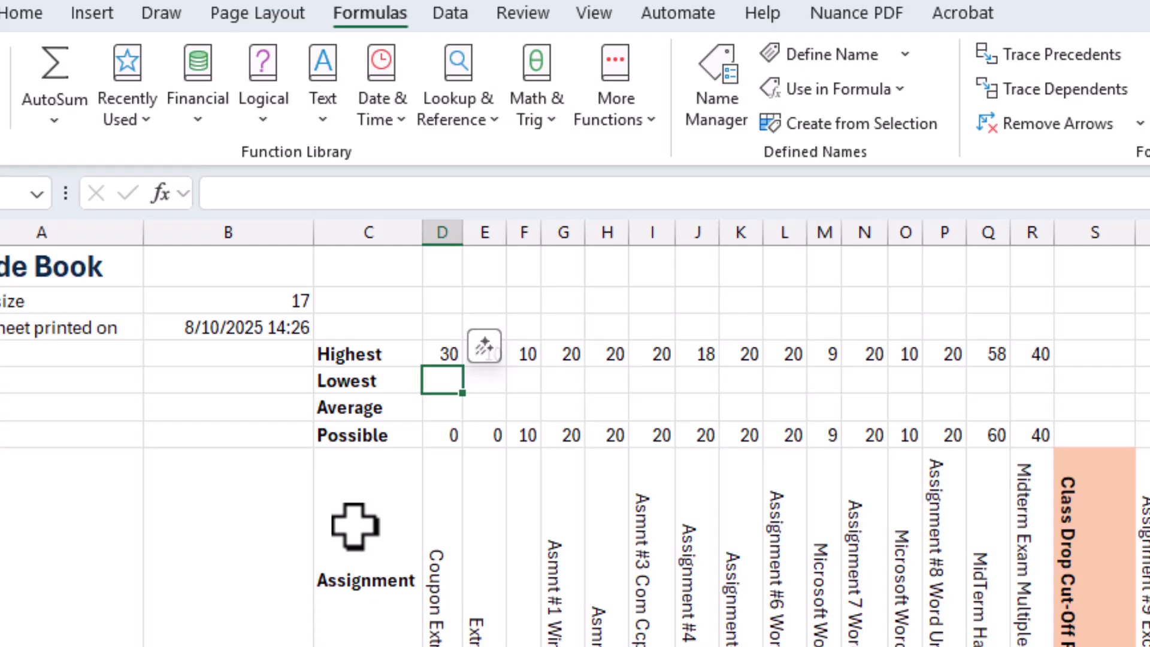
type("=")
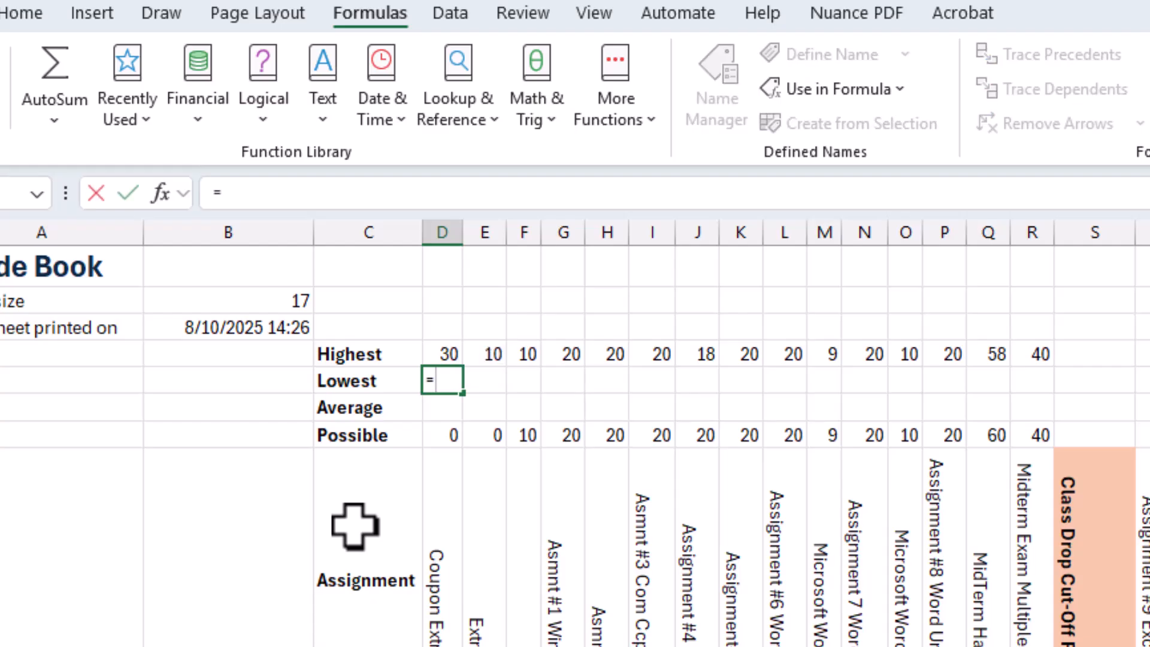
type("min")
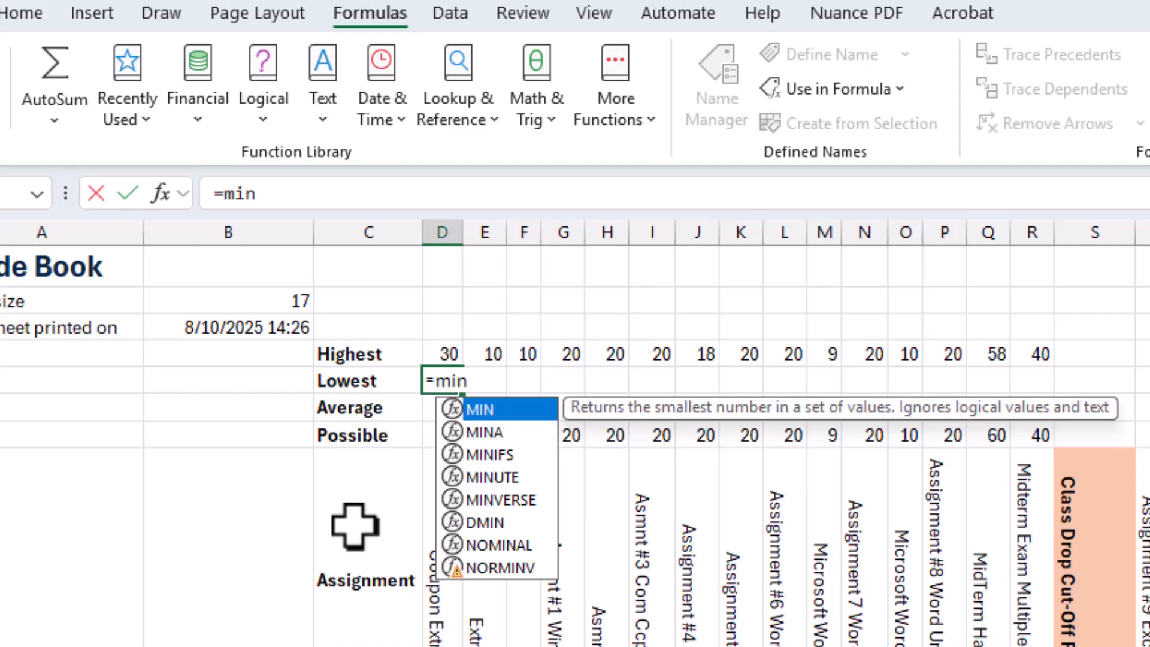
type("(")
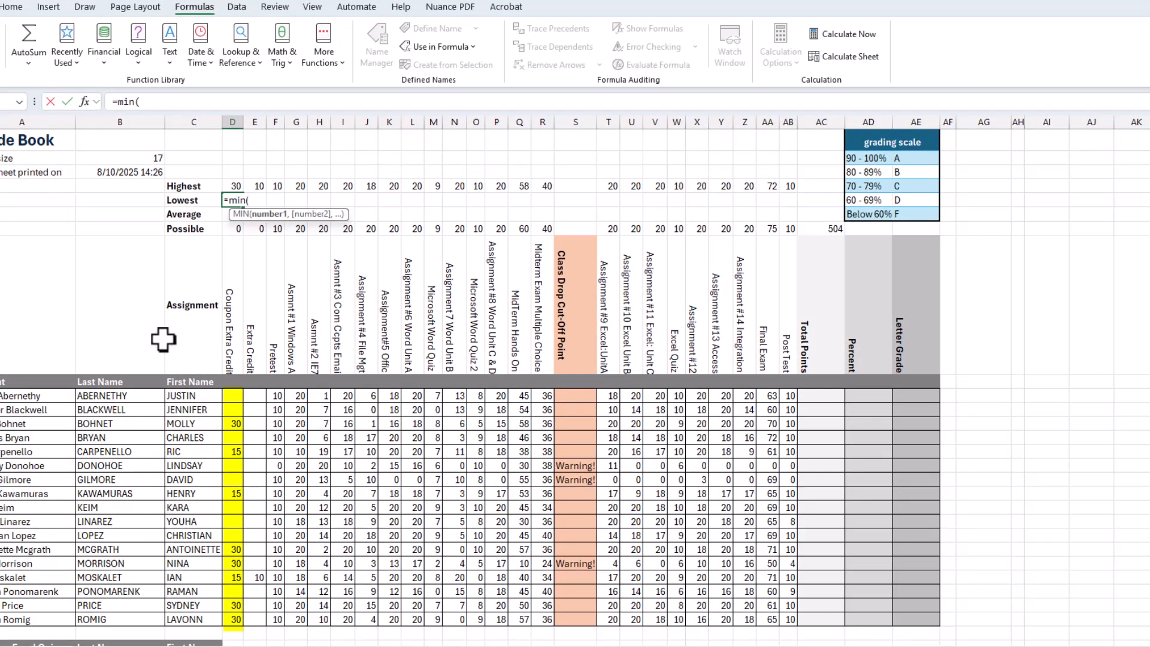
left_click_drag(235, 402, 231, 621)
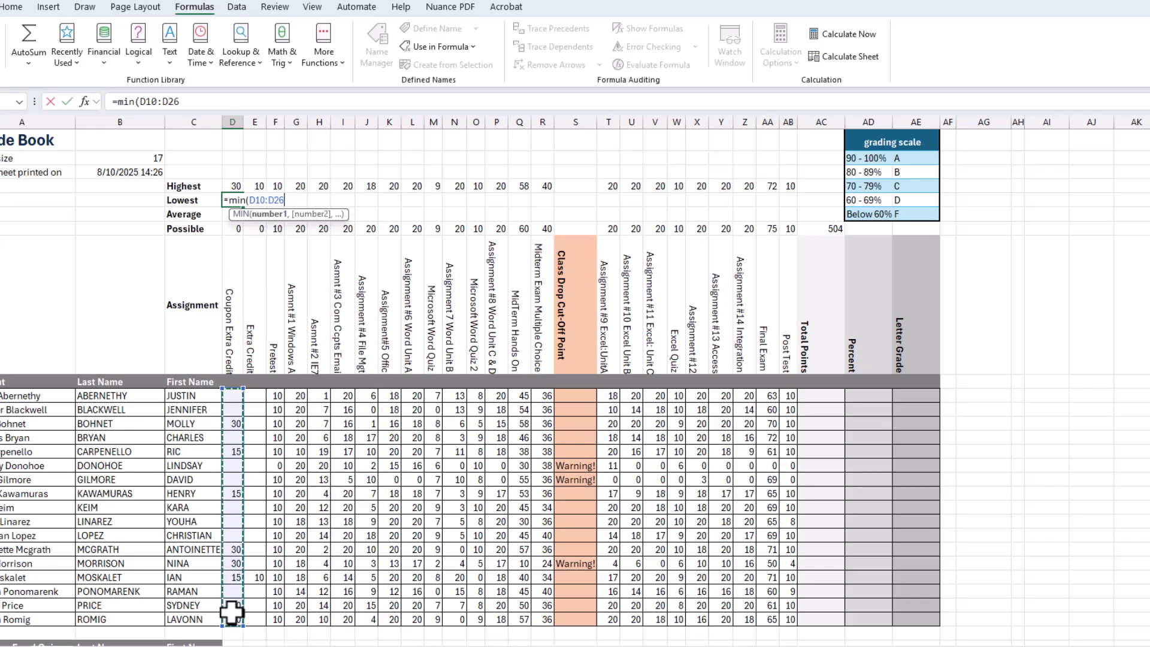
key("Return")
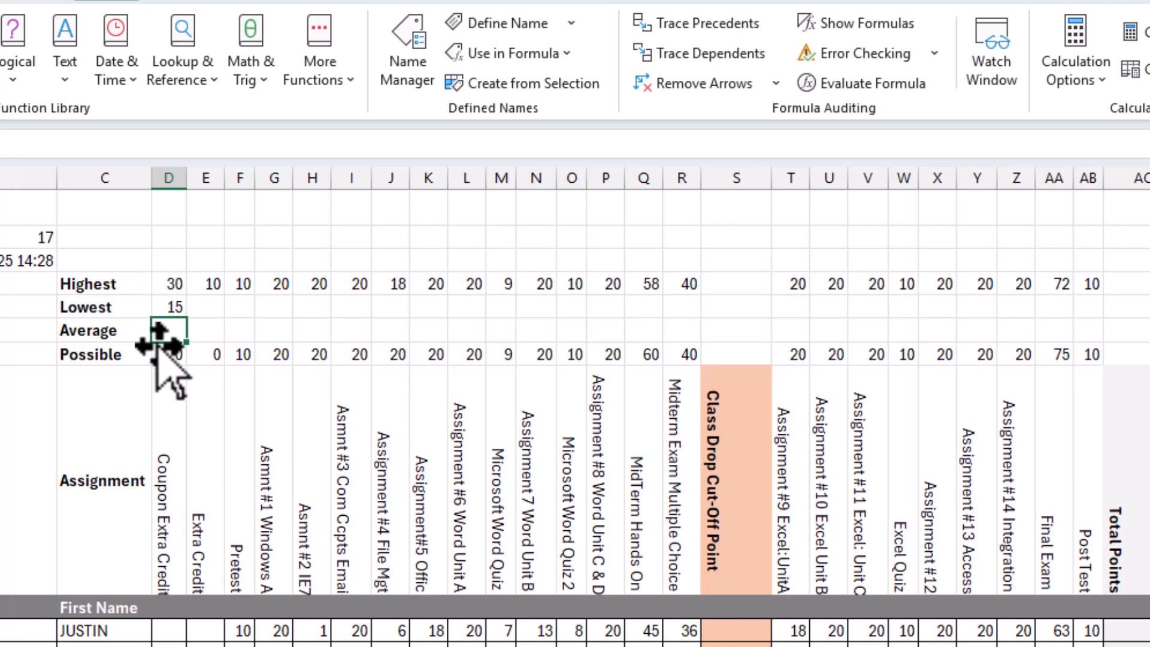
- Fill the MIN formula from D5 across the Lowest row to AB5, and clear cell S5
left_click(168, 306)
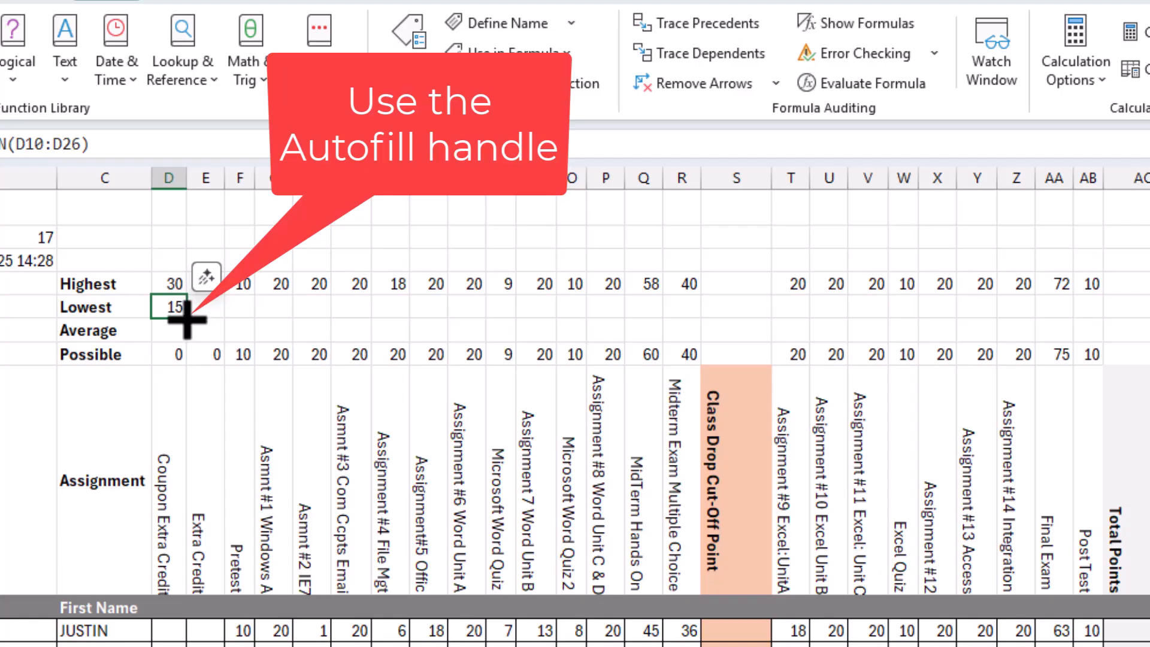
left_click_drag(185, 314, 1109, 328)
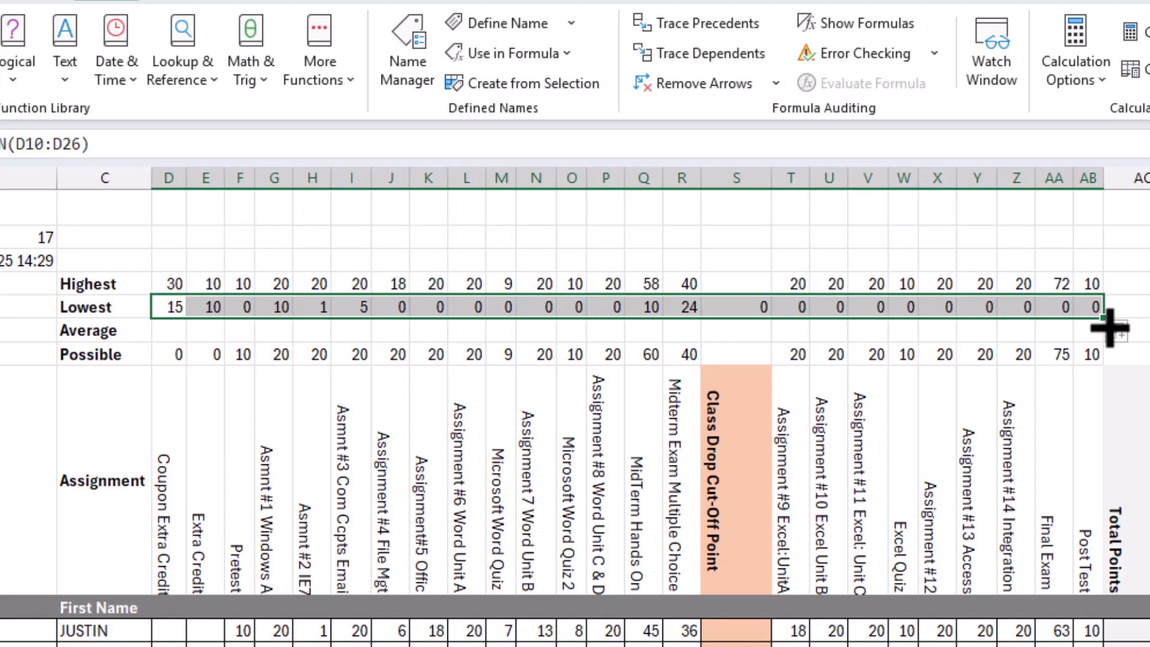
left_click(738, 304)
key("Delete")
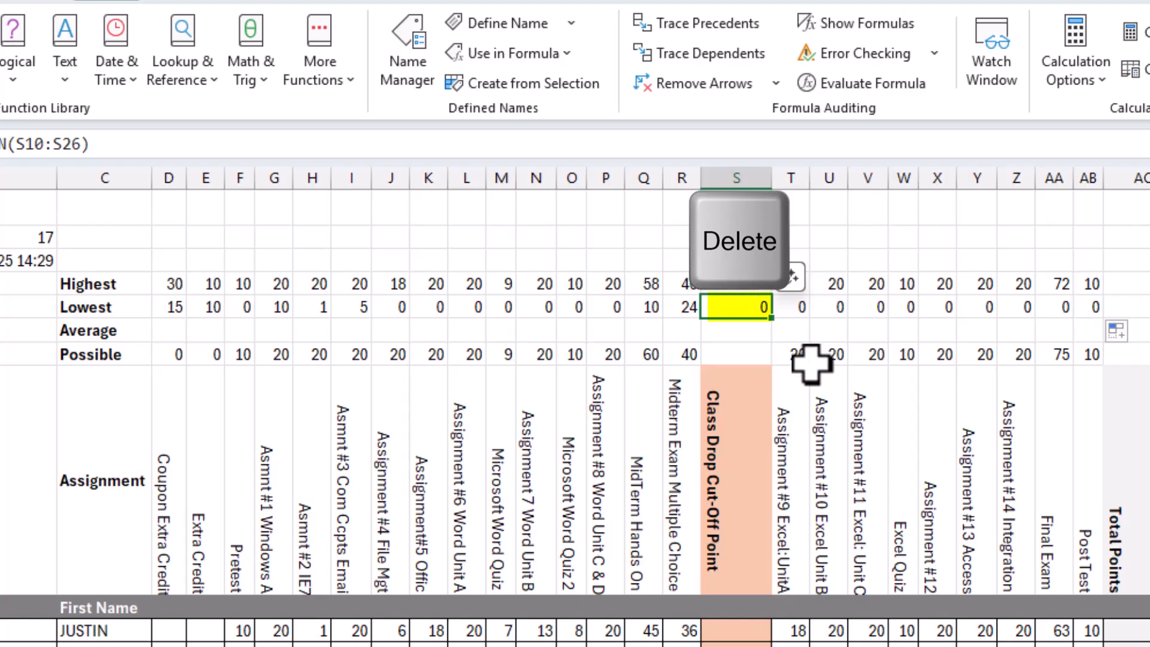
key("Delete")
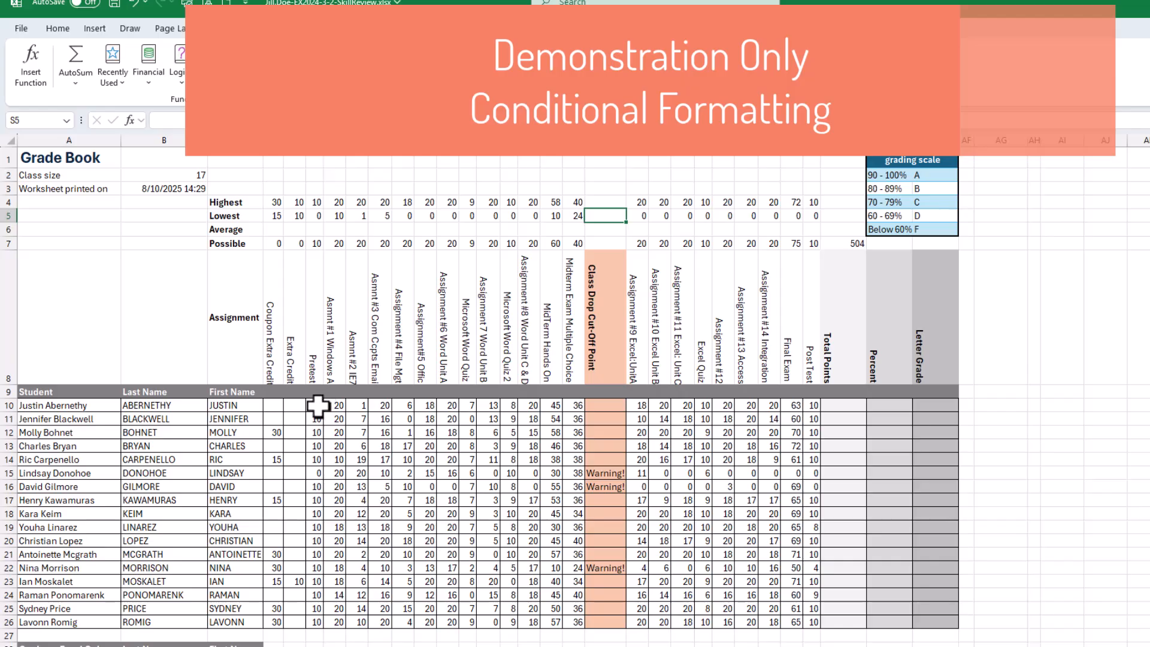
- Apply an Equal To highlight rule for 0 to the scores in F10:AB26, using Light Red Fill with Dark Red Text
left_click_drag(317, 405, 345, 428)
left_click_drag(508, 554, 811, 620)
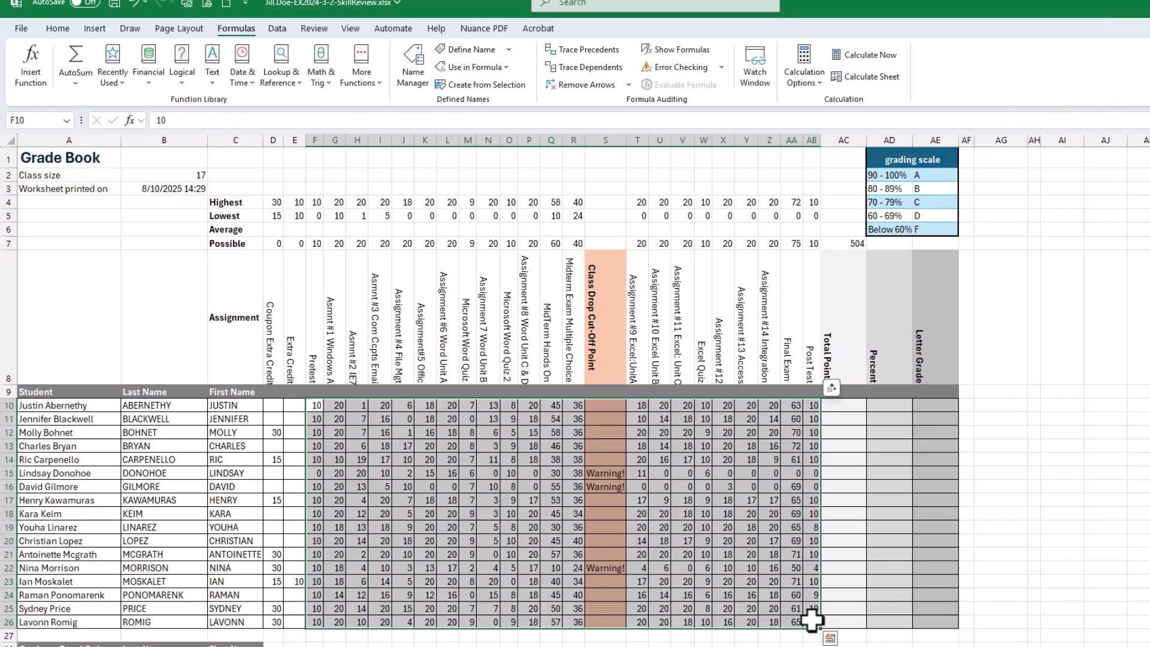
left_click(56, 29)
left_click(584, 82)
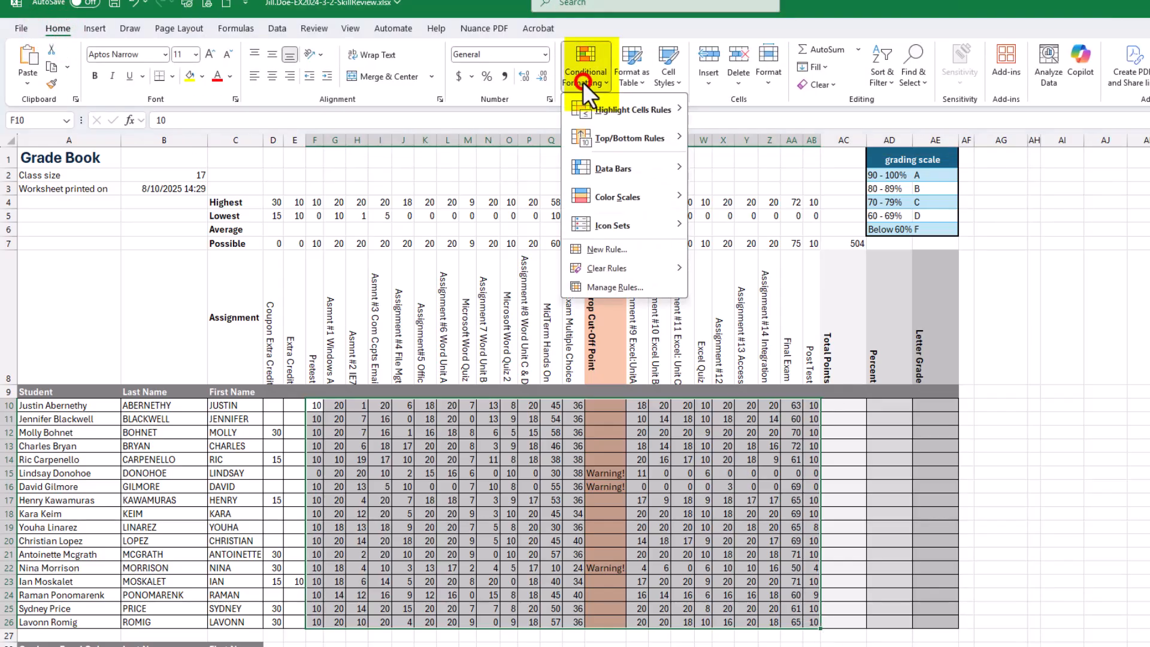
mouse_move(609, 110)
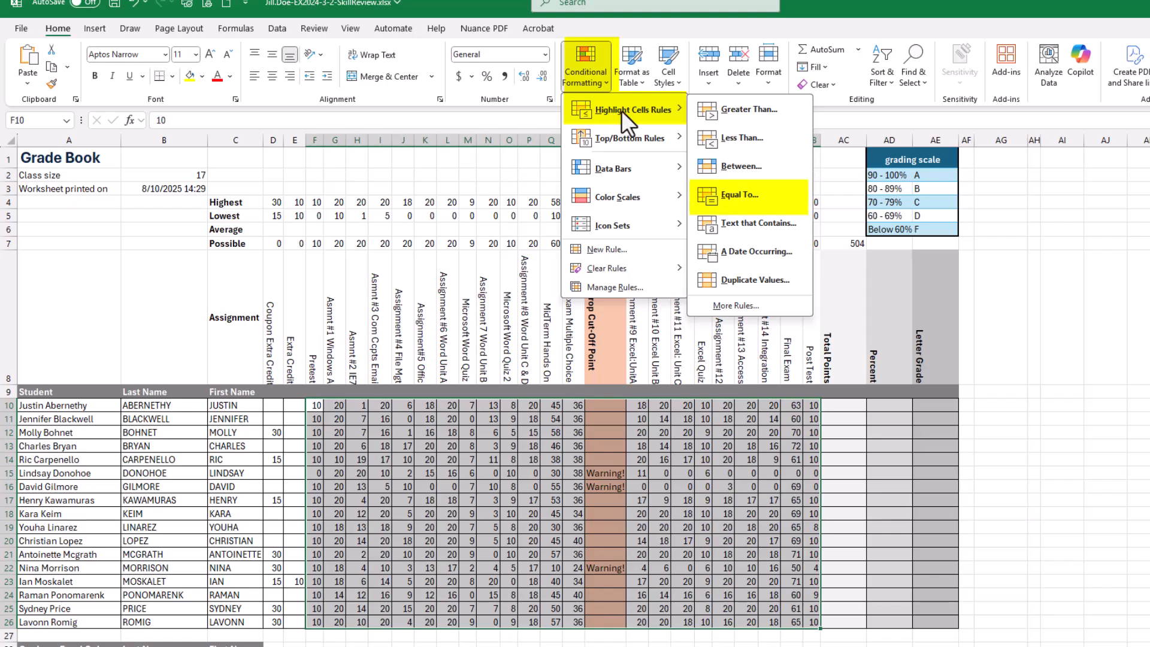
left_click(739, 197)
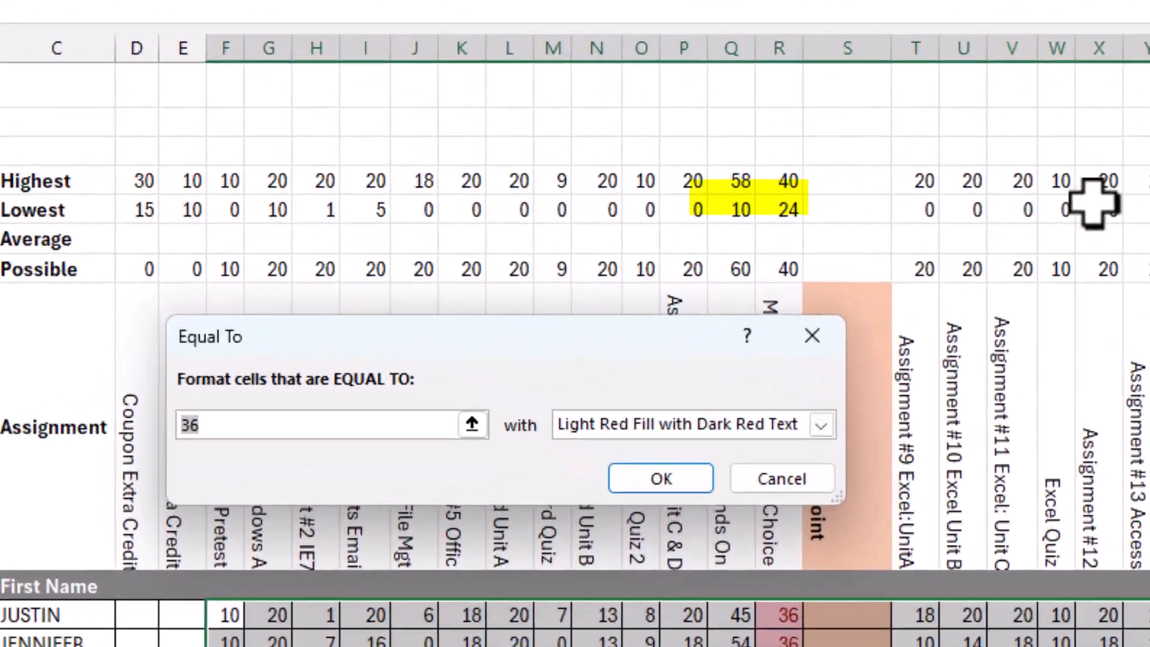
type("0")
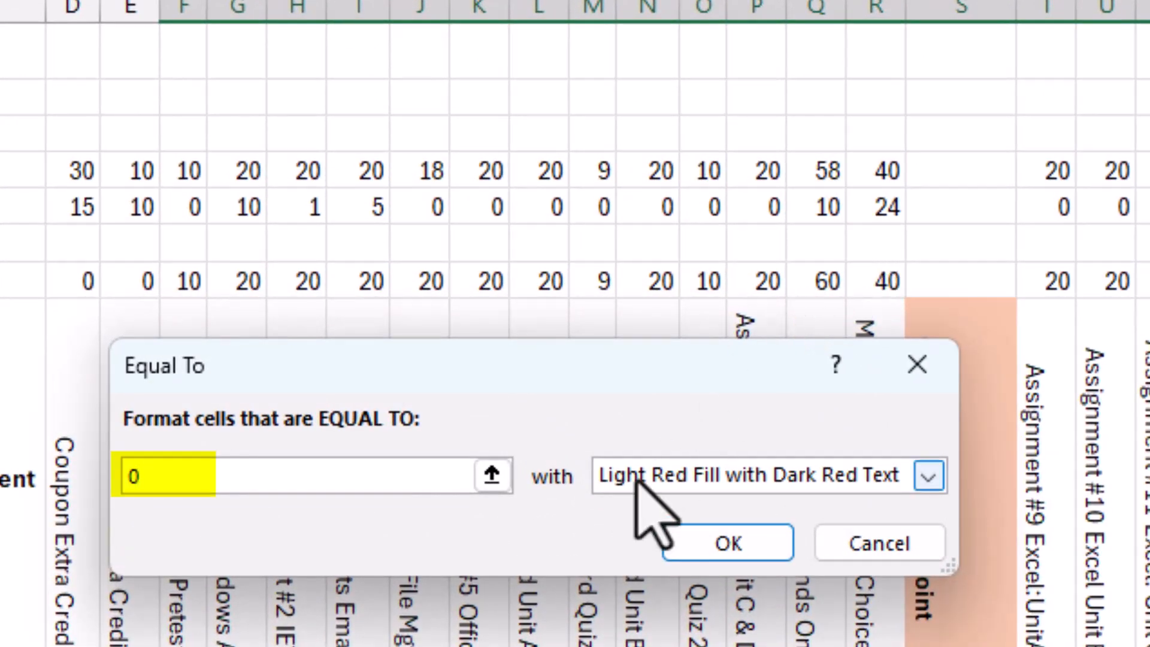
left_click(740, 544)
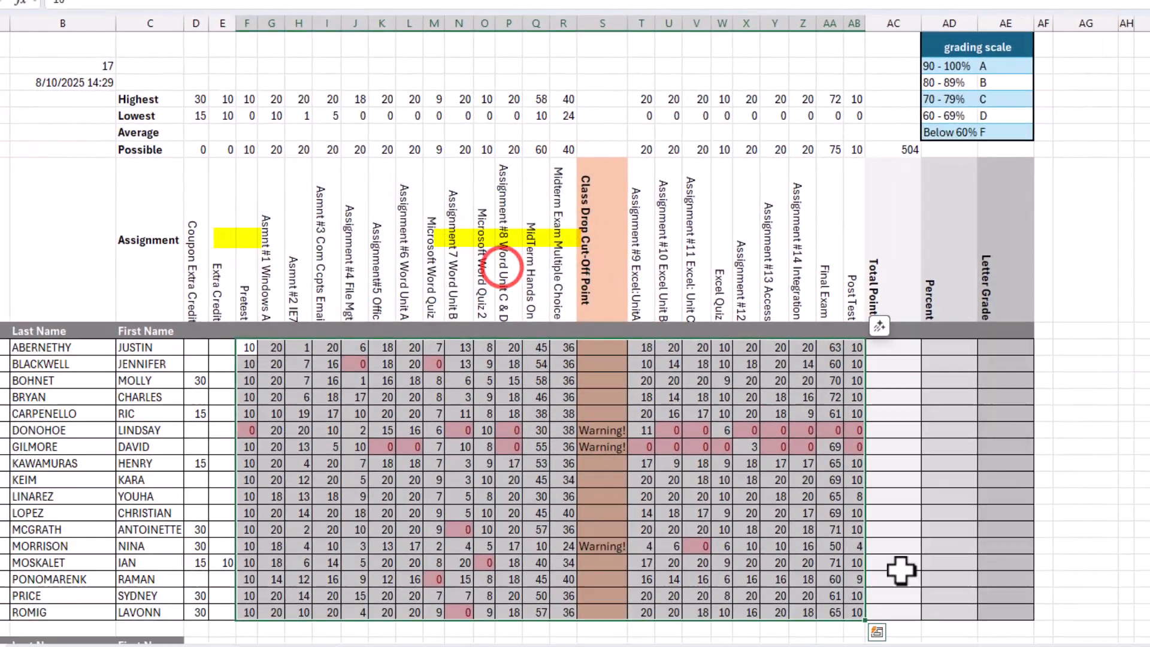
- Compare the Lowest row with the highlighted zero scores in the Excel Quiz column and the two midterm columns
left_click(812, 576)
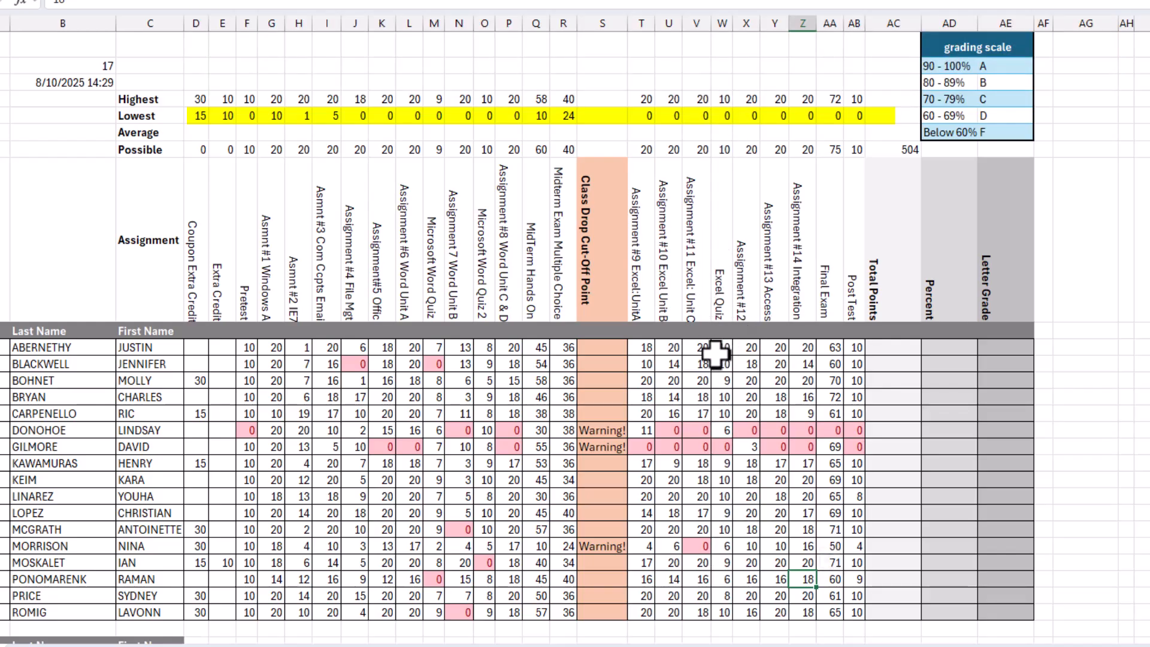
left_click(723, 23)
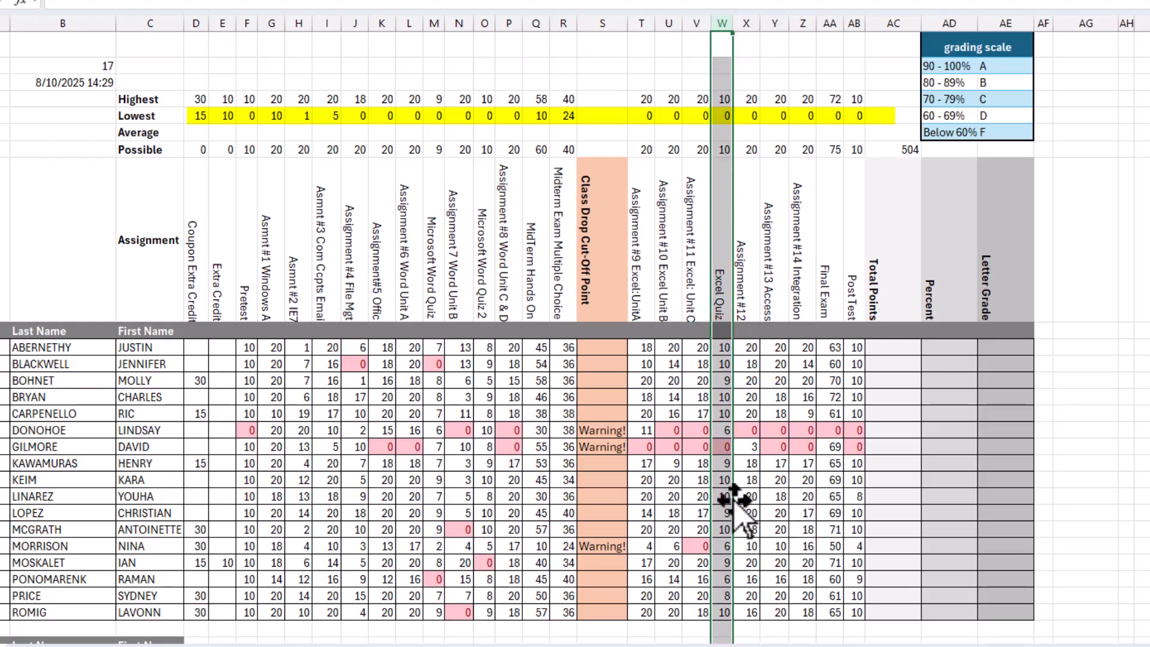
left_click(726, 464)
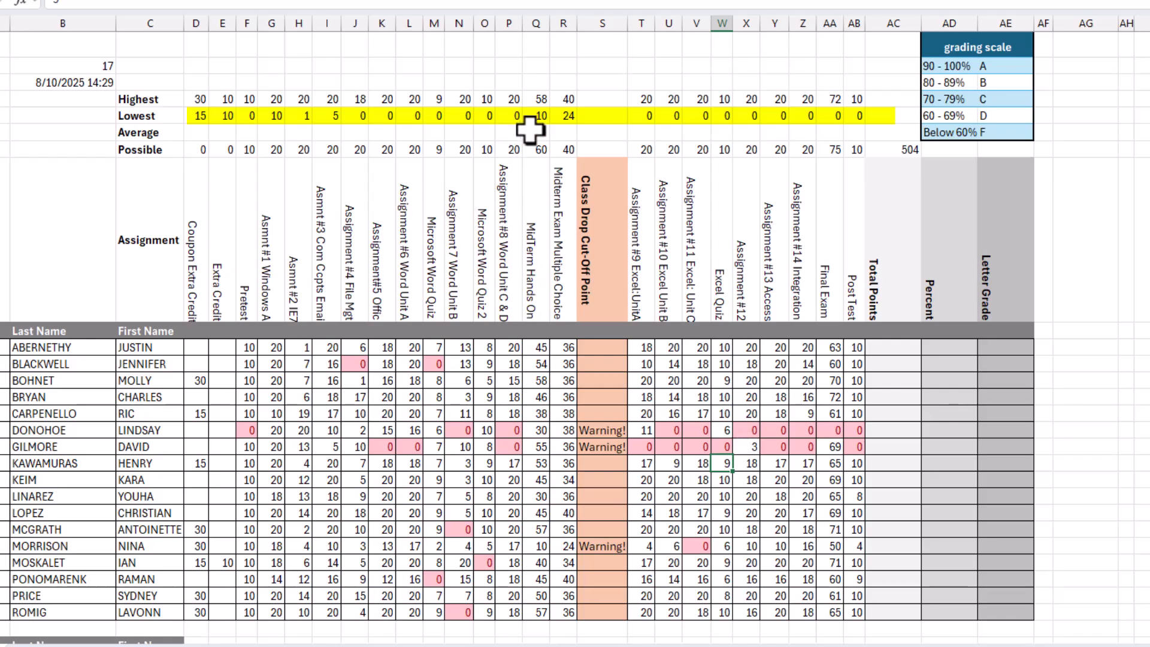
left_click(542, 114)
left_click_drag(565, 114, 560, 111)
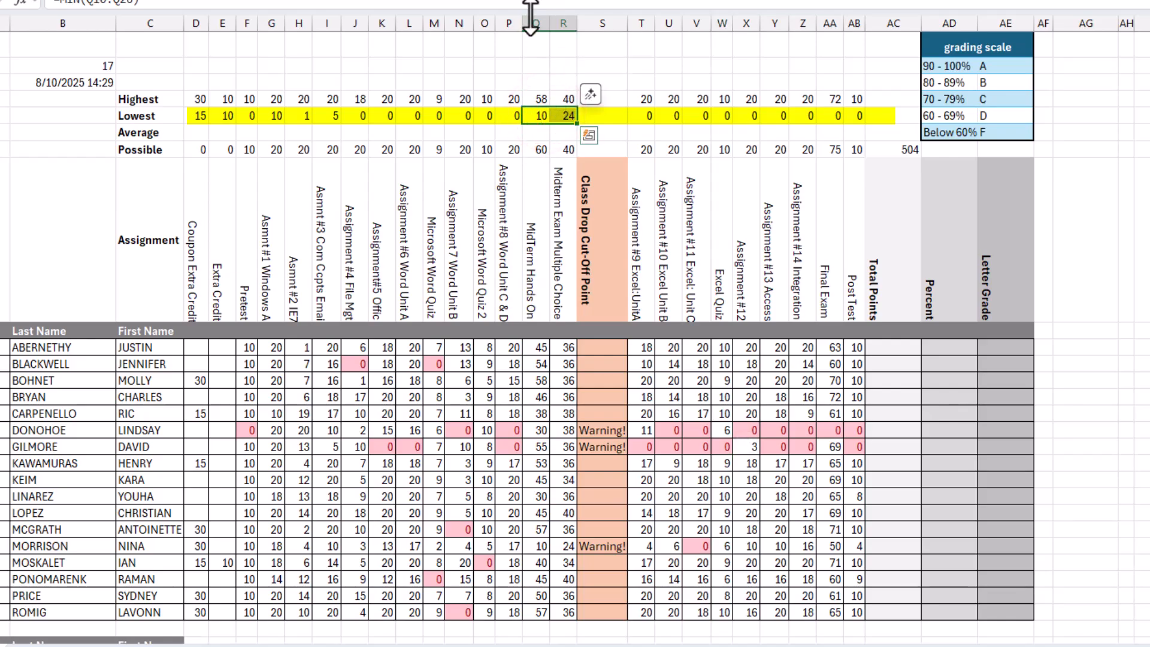
left_click_drag(538, 18, 563, 23)
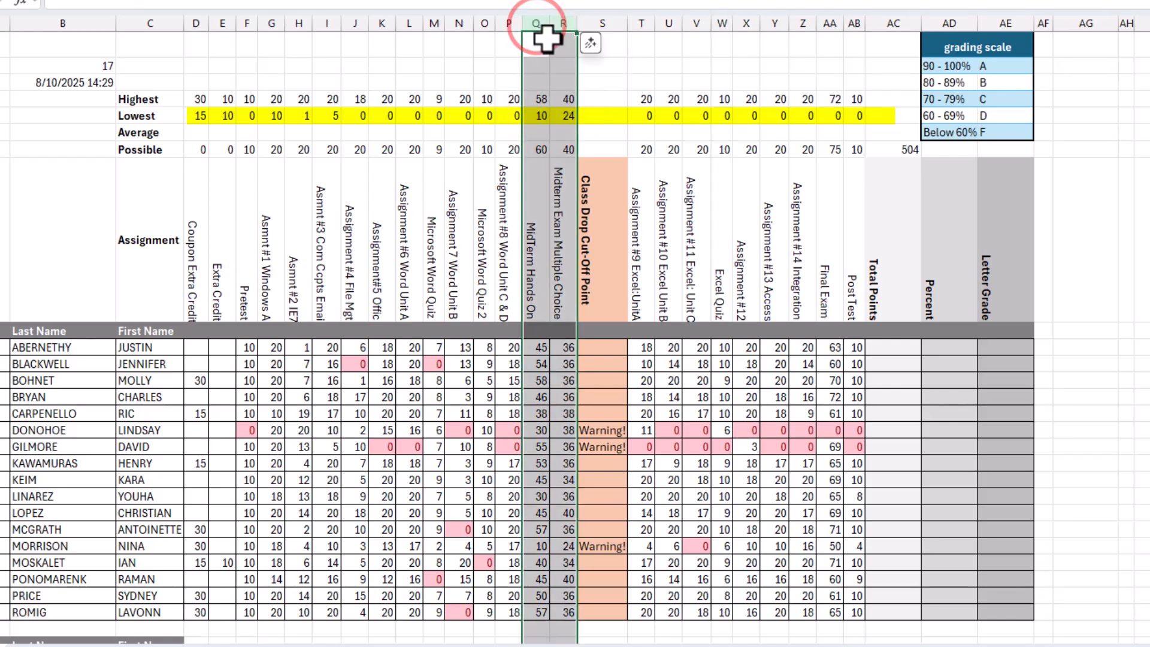
left_click(362, 413)
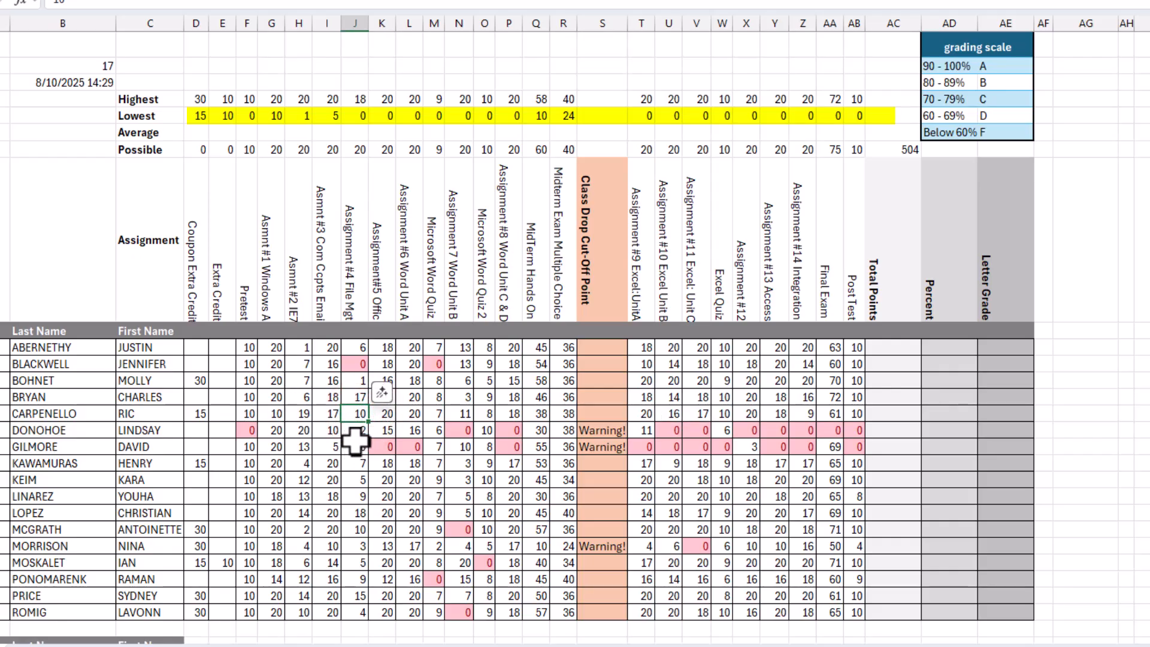
- Undo the conditional formatting on the student scores and deselect the range
key("ctrl+z")
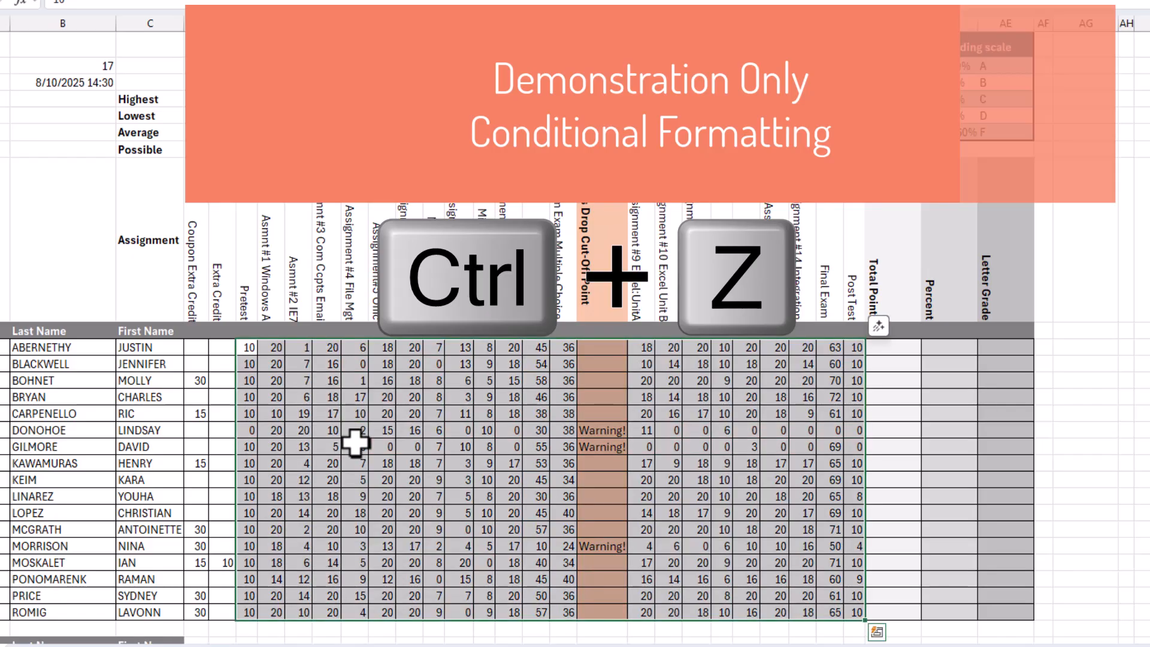
left_click(358, 442)
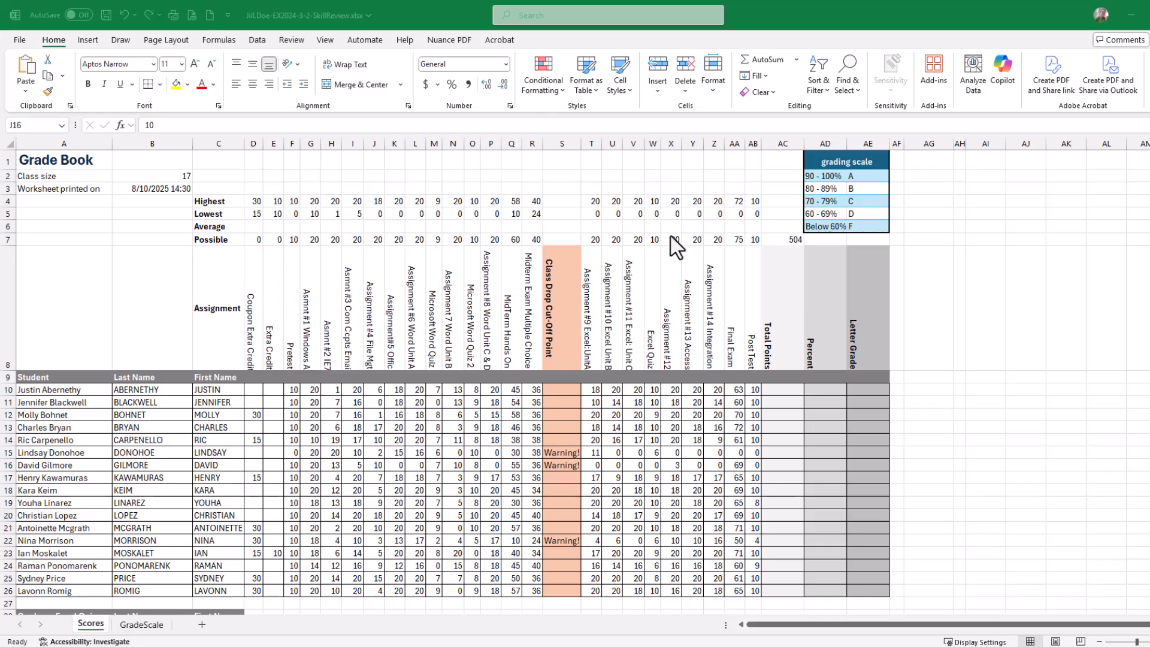
- Save the workbook and check off all four items of instruction 12 on the SIMnet assignment page in the browser
left_click(106, 14)
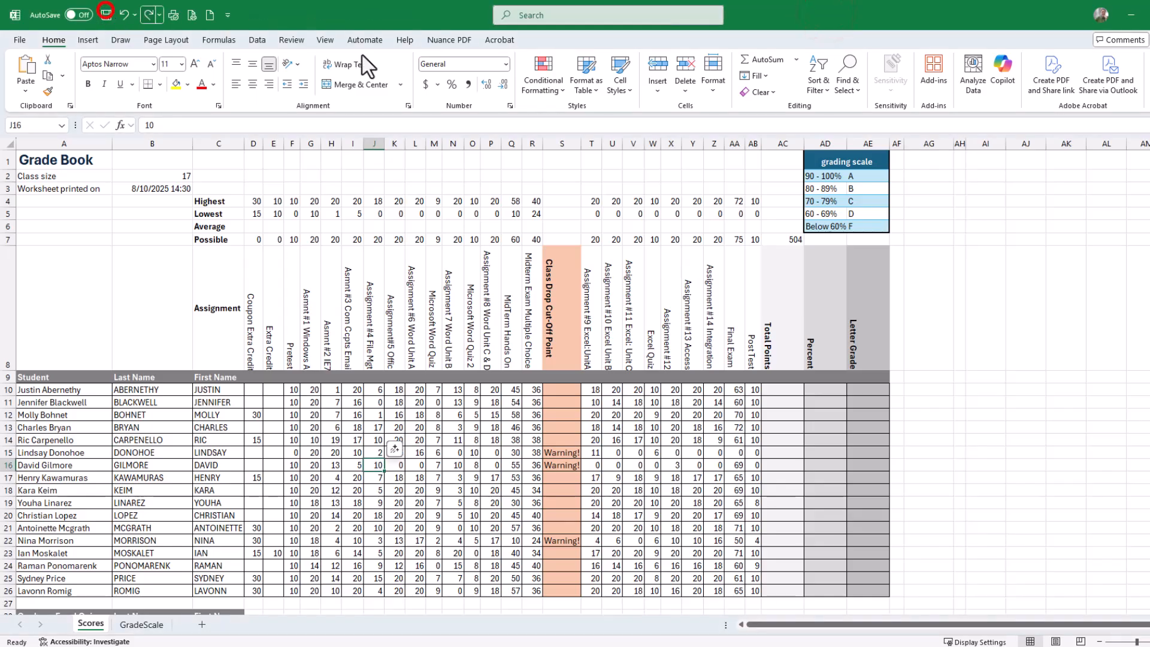
left_click_drag(1149, 71, 490, 71)
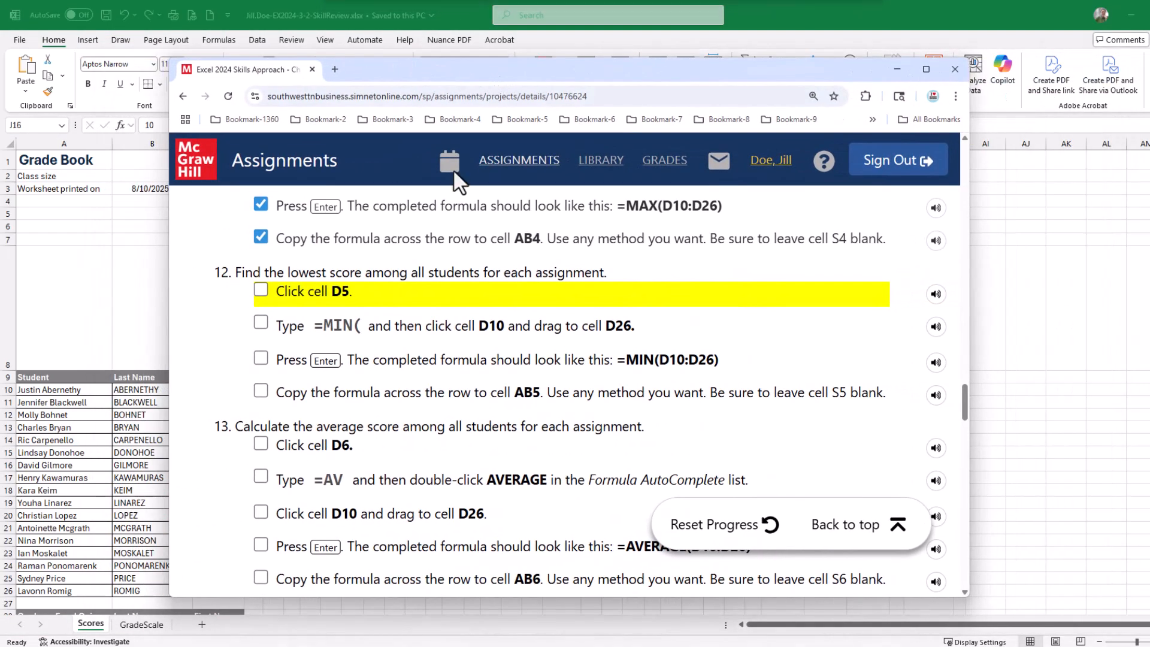
left_click(262, 289)
left_click(261, 322)
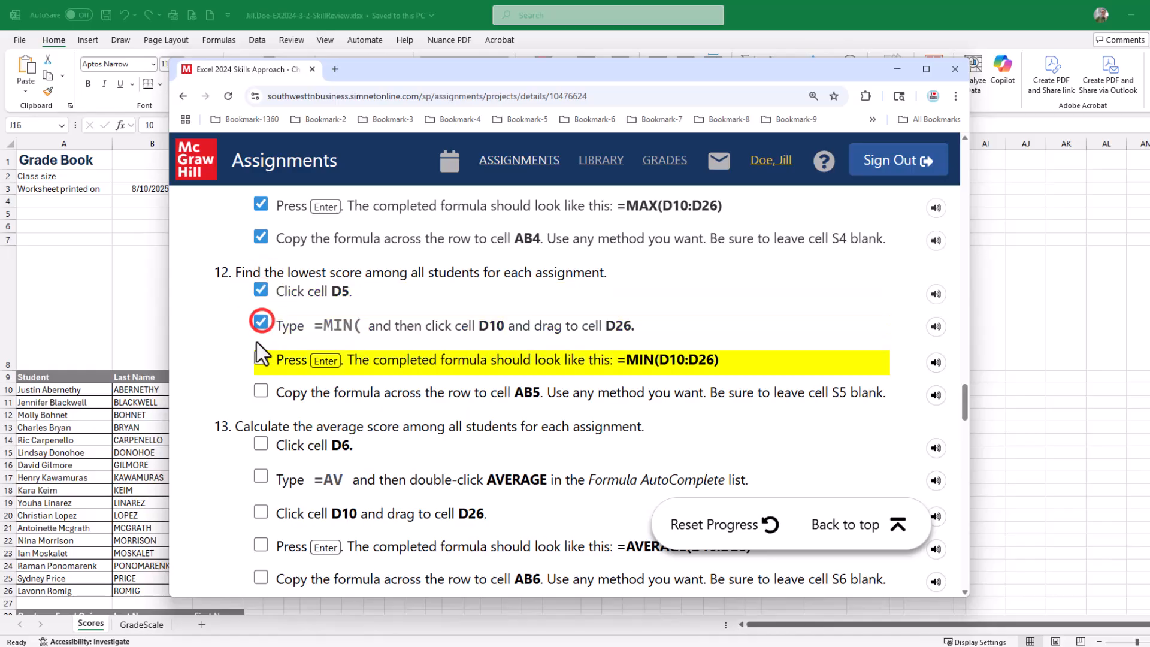
left_click(259, 357)
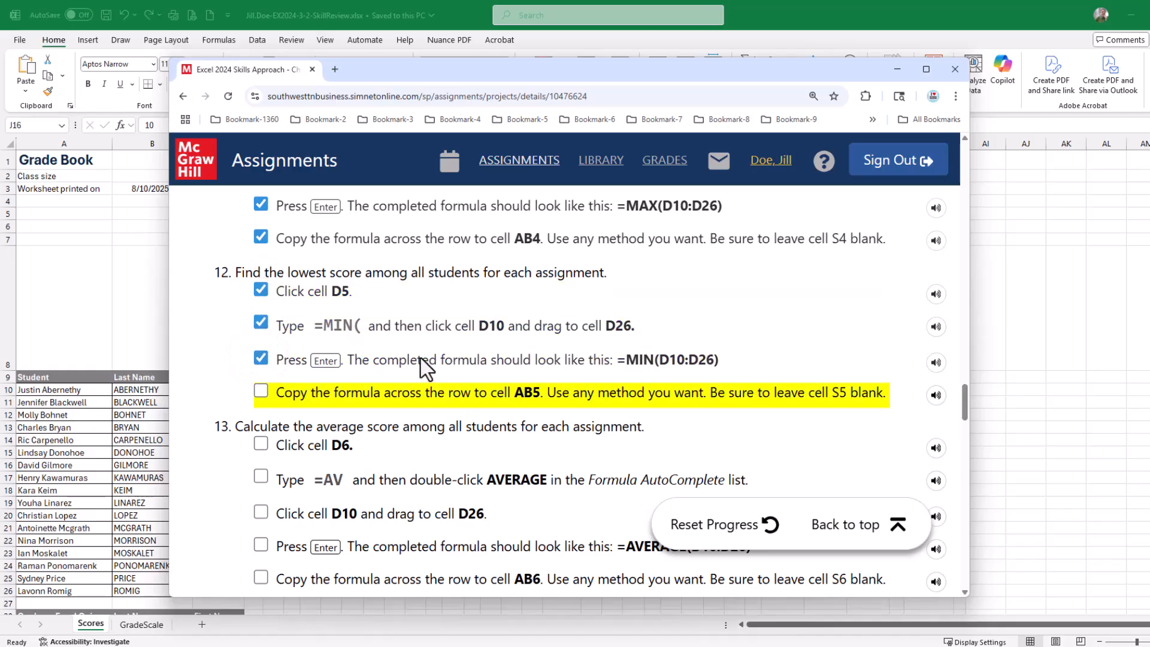
left_click(261, 391)
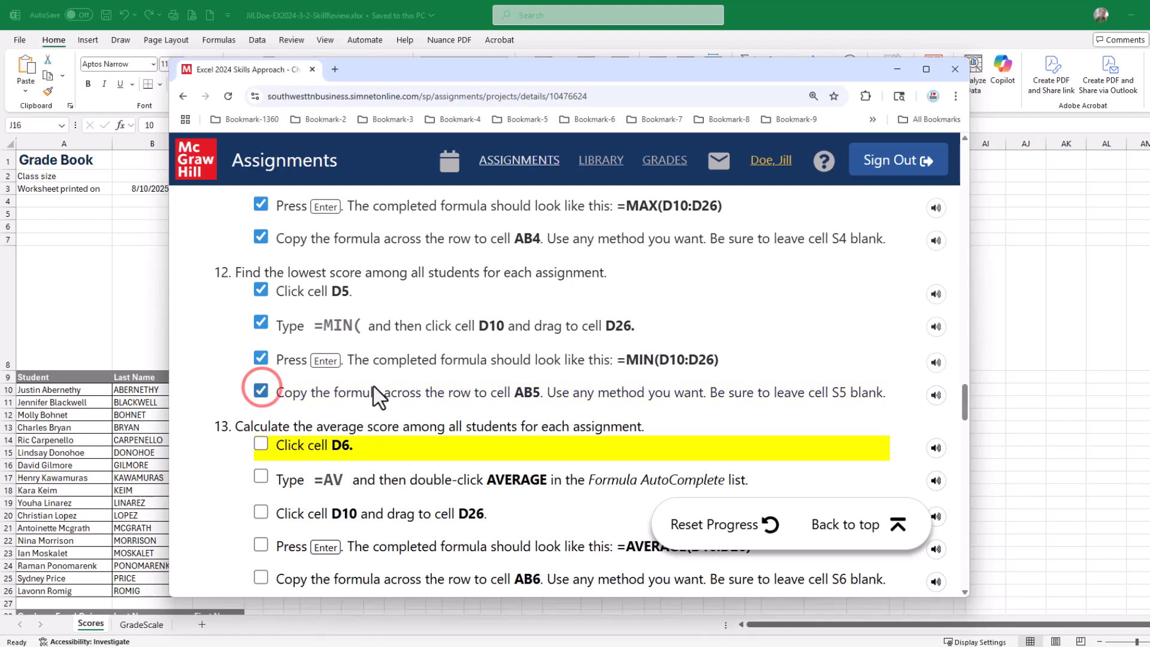
- Return to the Excel grade book and enter =AVERAGE(D10:D26) in cell D6 of the Average row
scroll(376, 386, "down", 2)
scroll(379, 392, "down", 1)
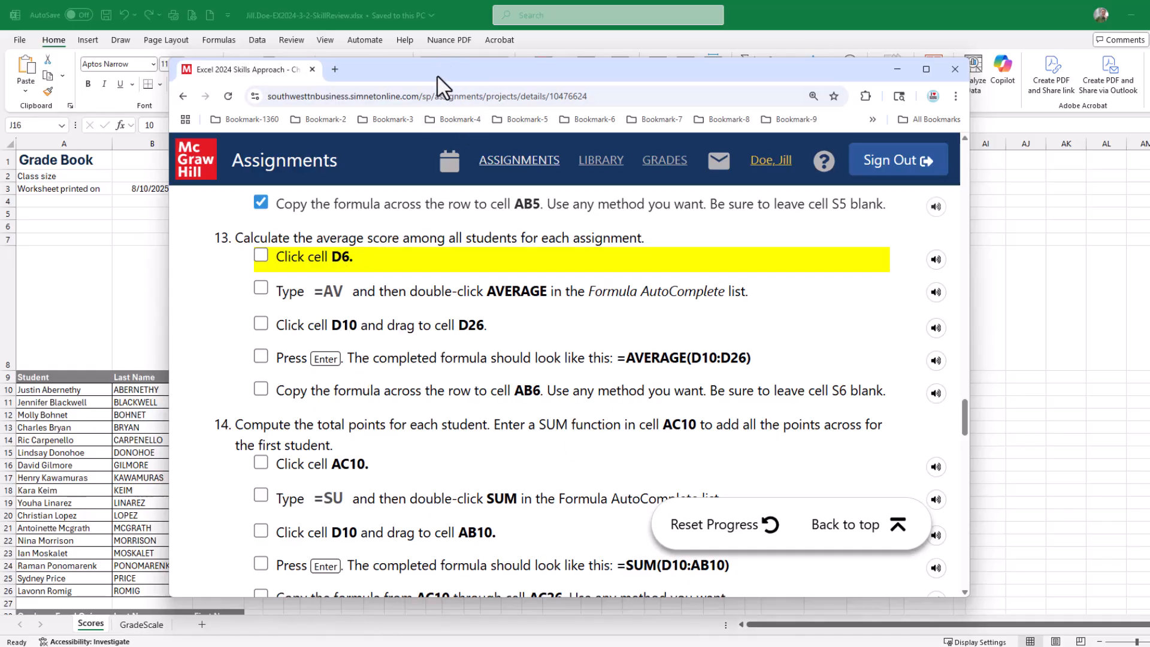
left_click_drag(437, 74, 1149, 99)
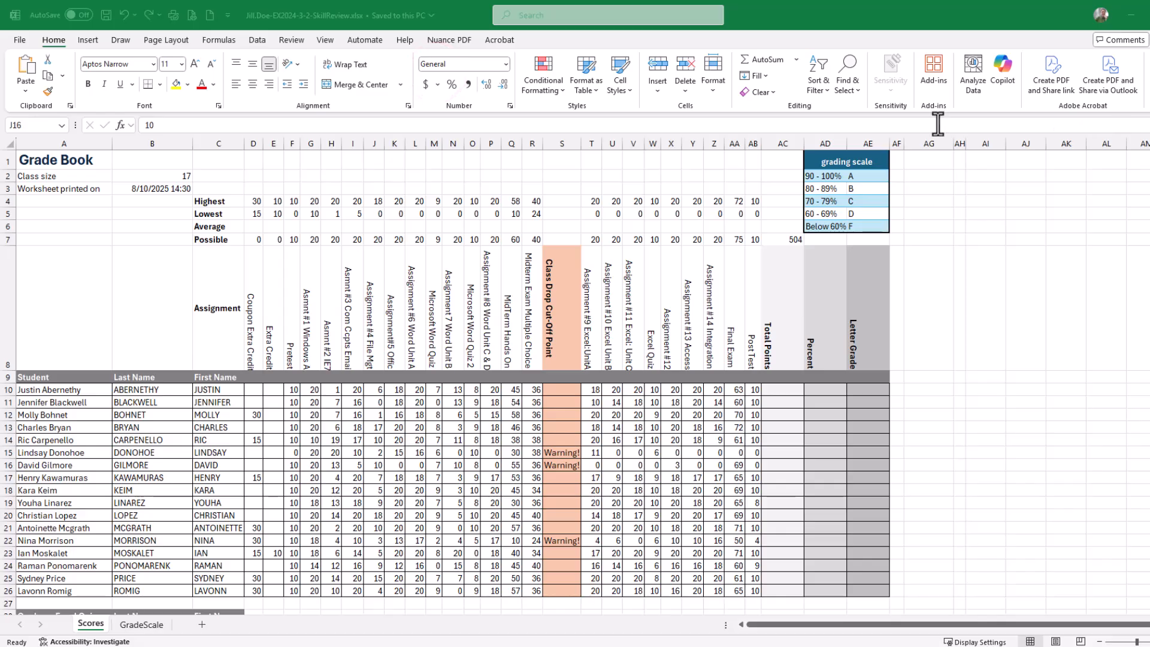
left_click(253, 227)
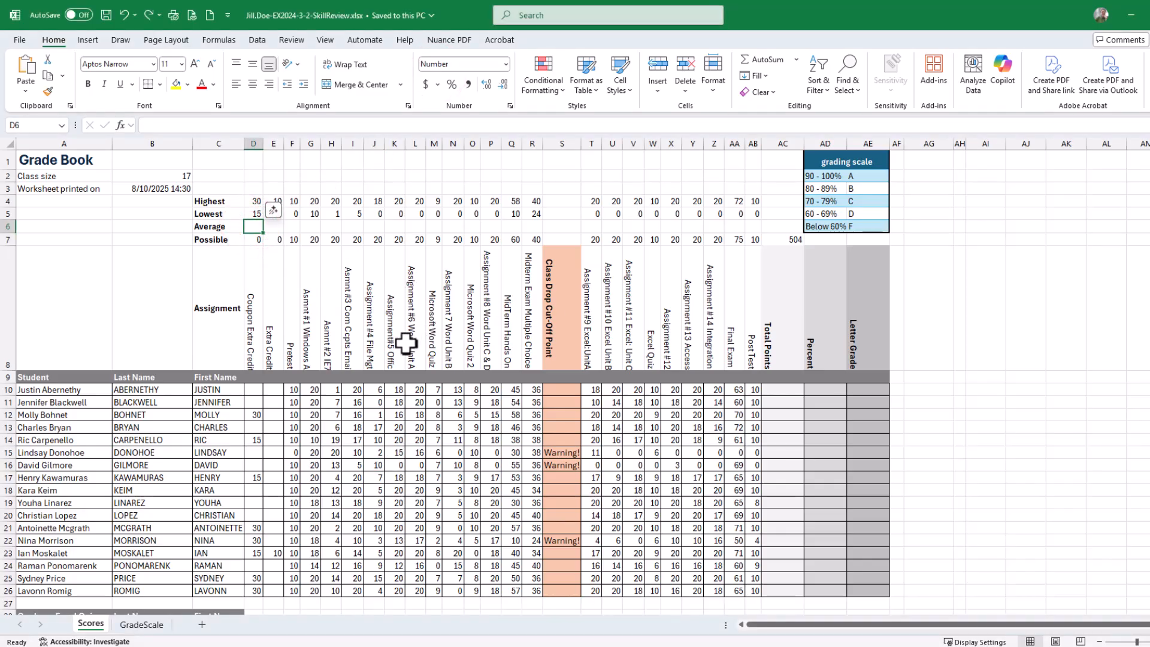
type("=")
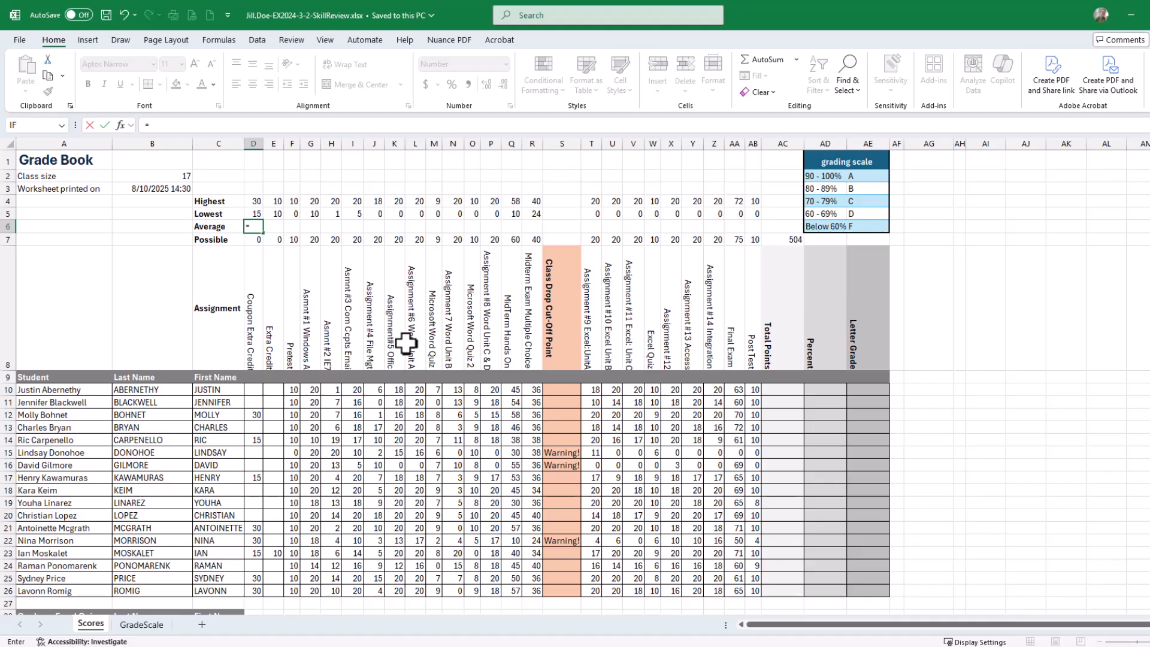
type("av")
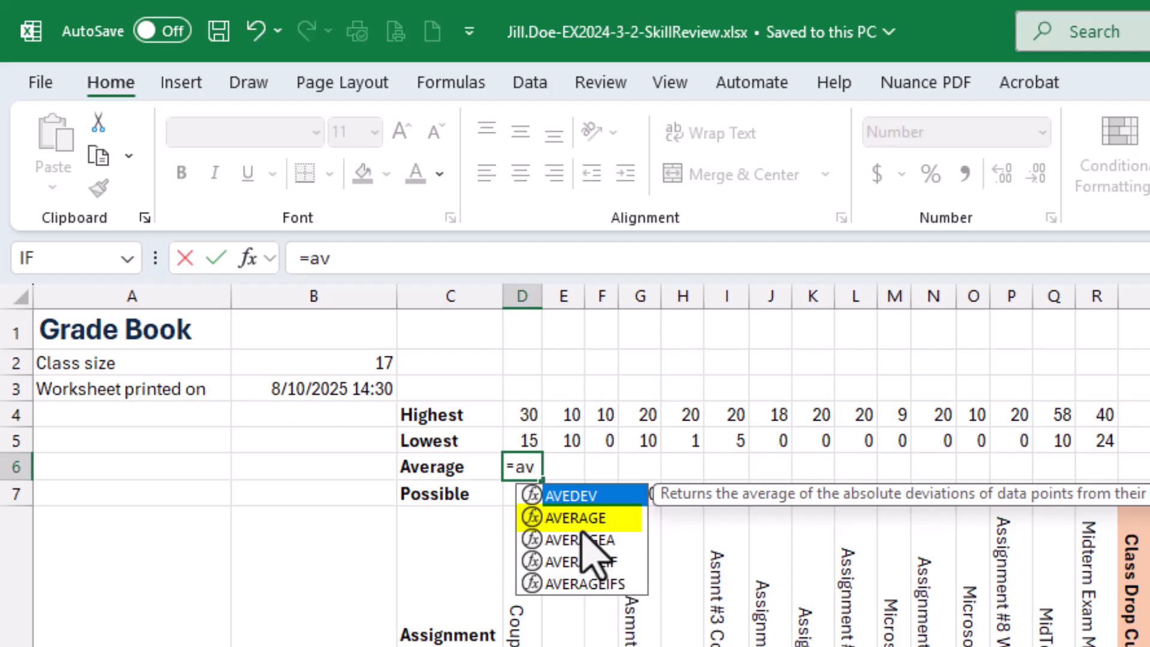
double_click(596, 517)
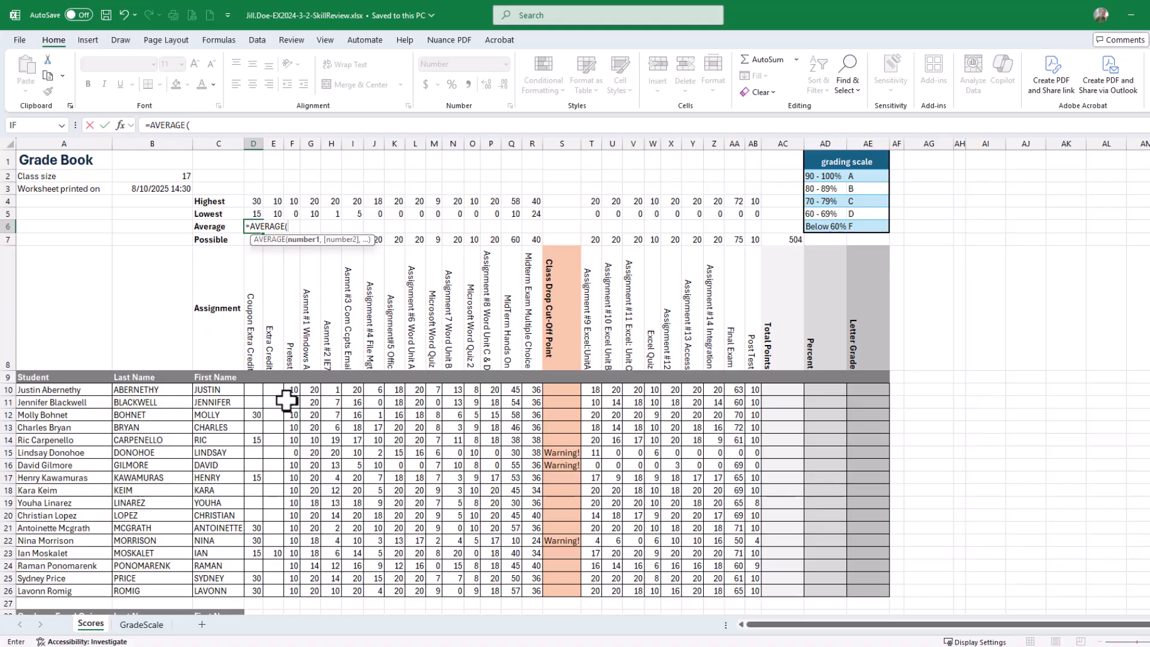
left_click_drag(251, 391, 251, 594)
key("Return")
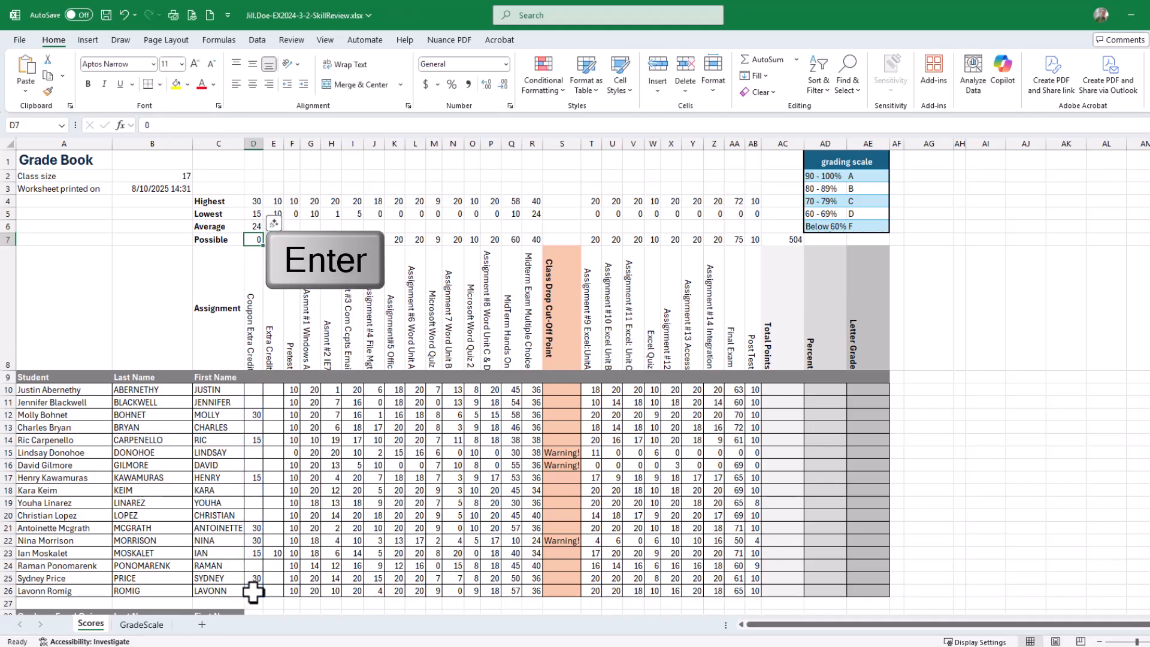
- Fill the AVERAGE formula from D6 across to AB6, leaving S6 blank, and save the workbook
left_click(257, 227)
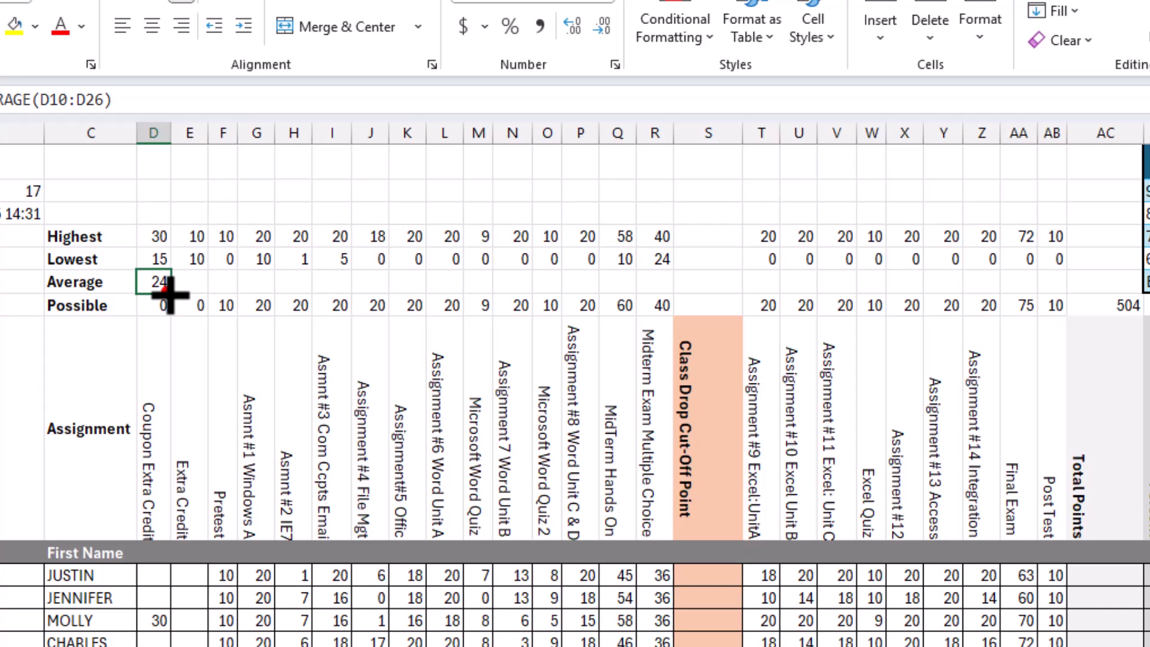
left_click_drag(261, 232, 286, 233)
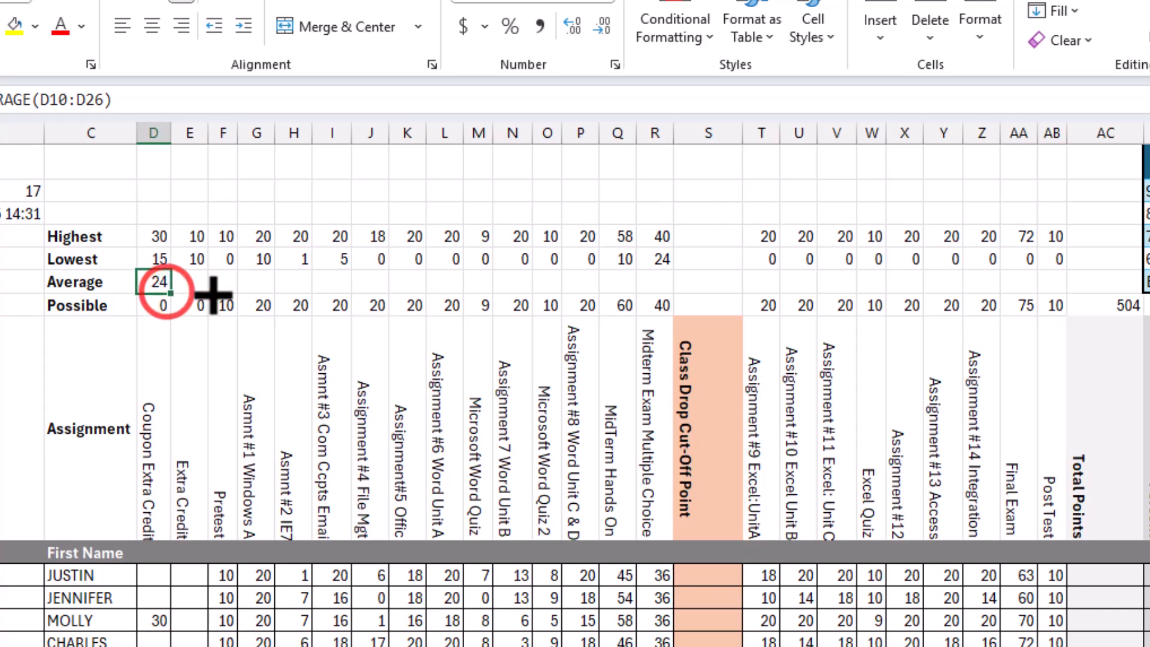
left_click_drag(213, 294, 1069, 292)
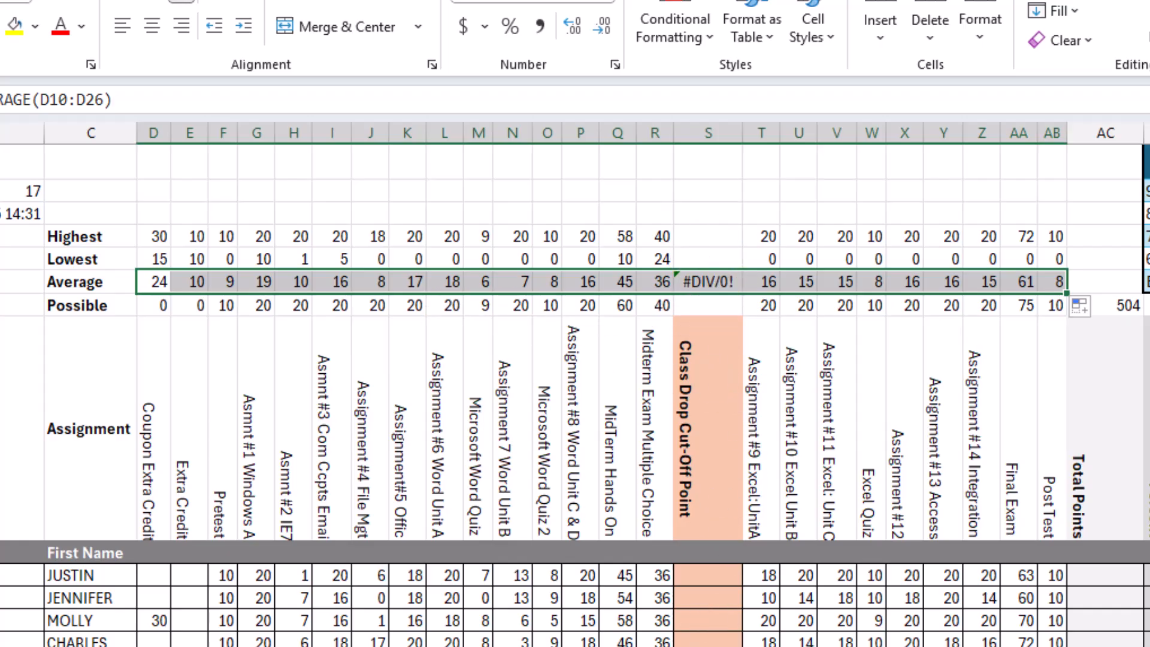
left_click(708, 282)
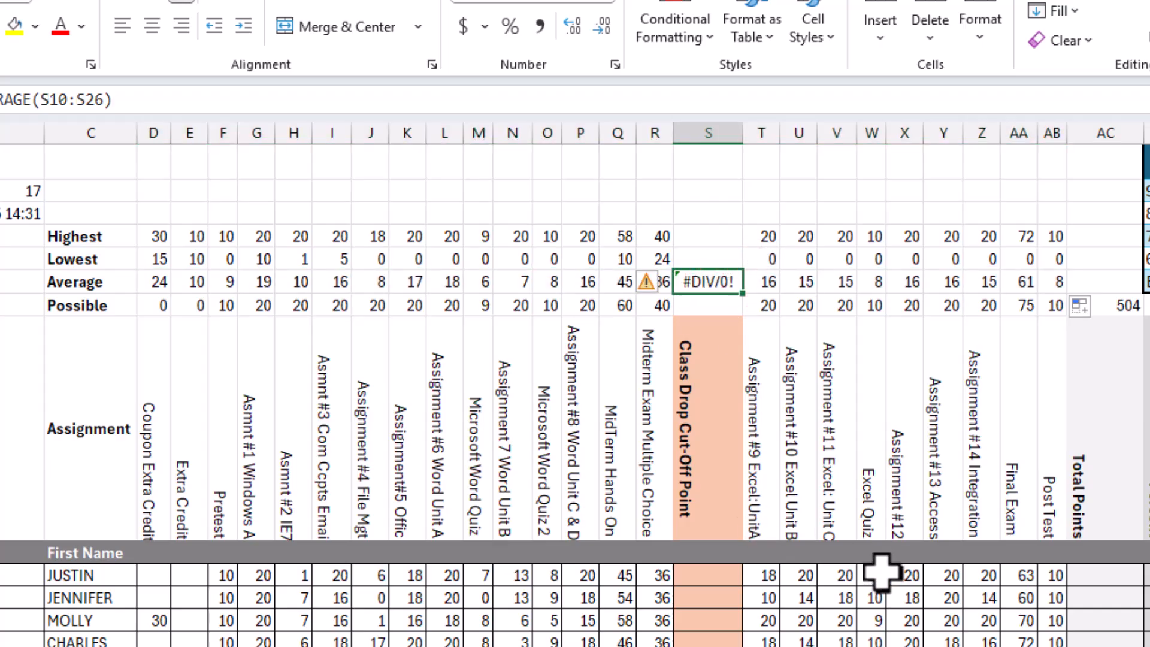
key("Delete")
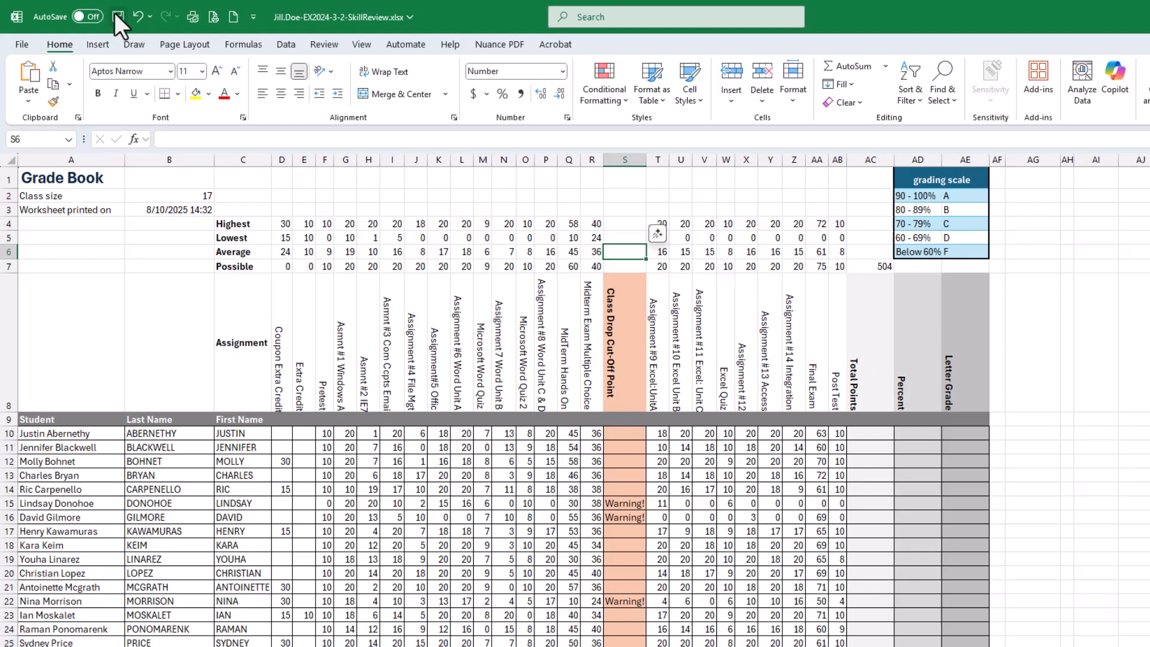
left_click(116, 15)
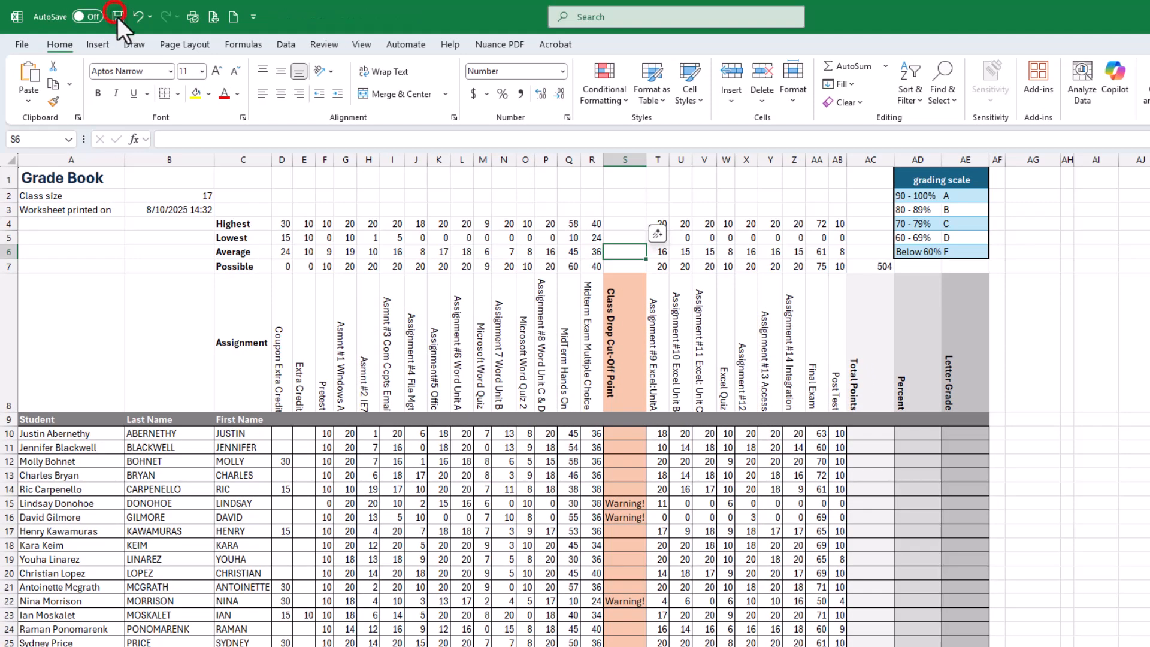
- Inspect the copied AVERAGE formulas in cells G6, K6, N6, U6 and Y6 for correct column references
left_click(342, 252)
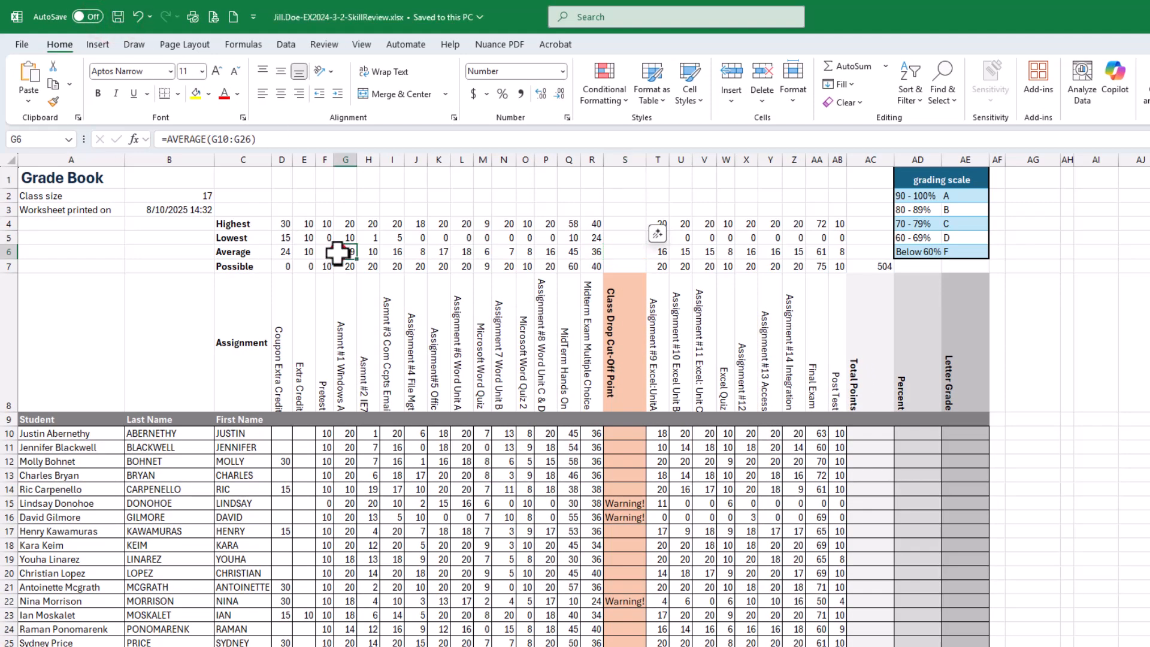
left_click(441, 268)
left_click(442, 251)
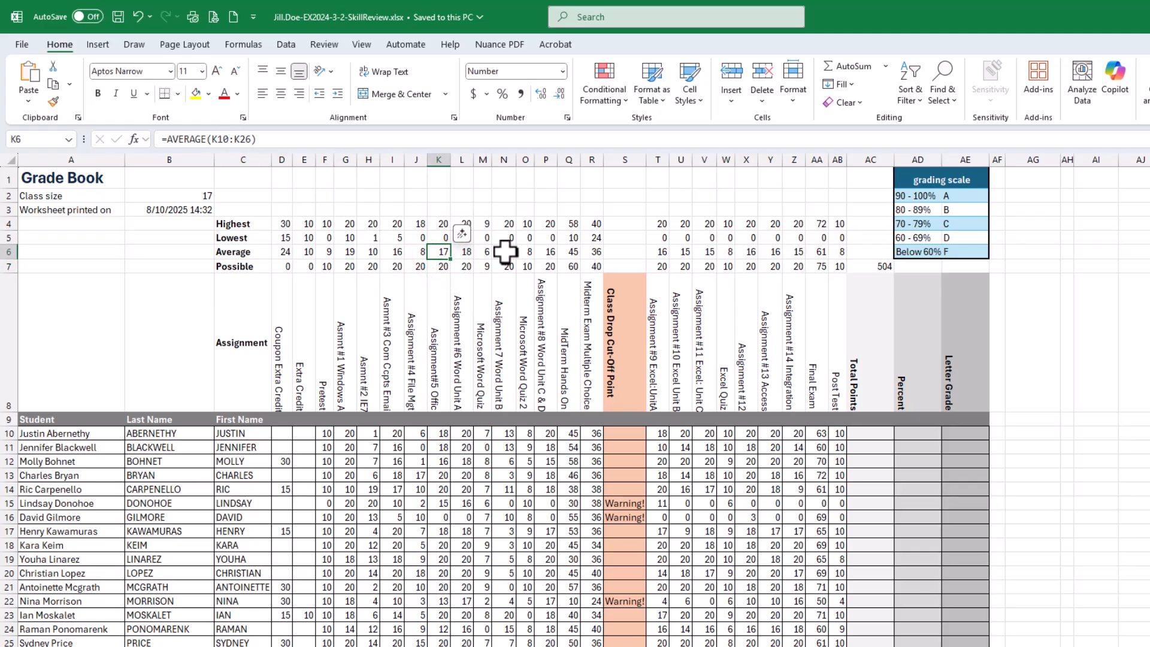
left_click(505, 251)
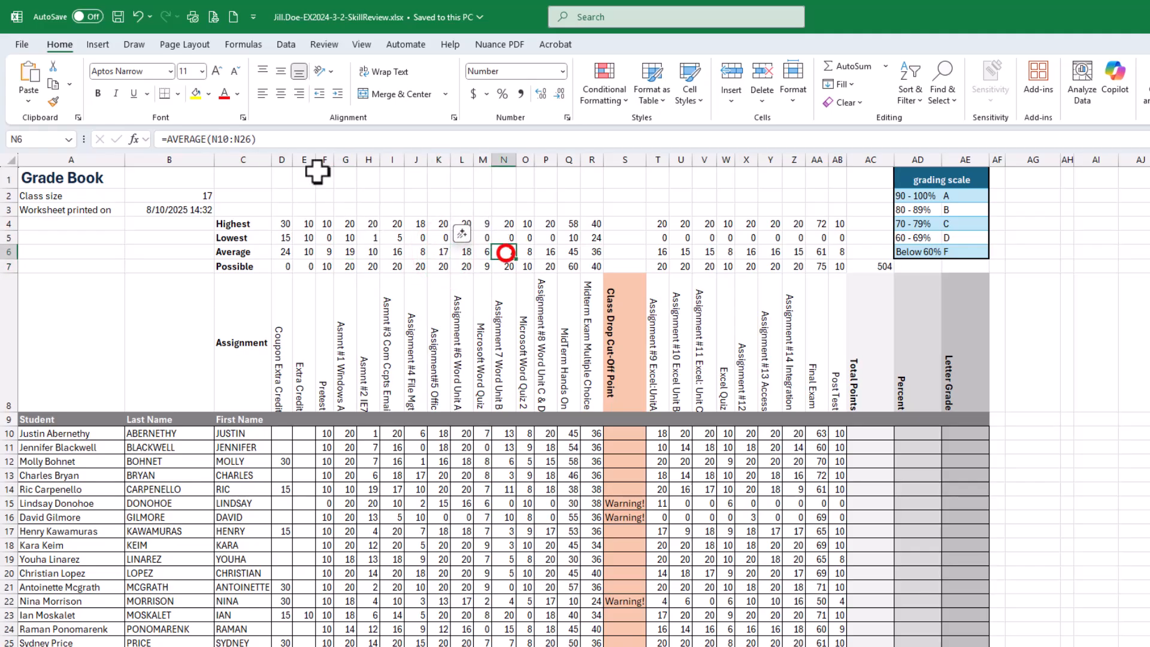
left_click(678, 253)
left_click(768, 254)
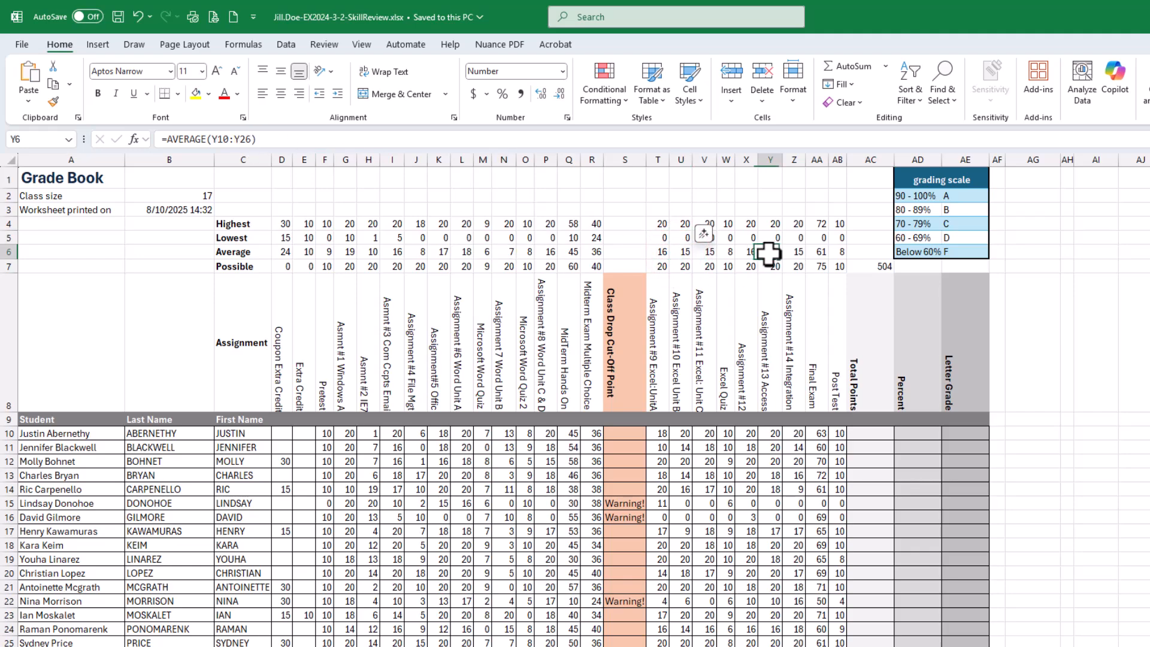
- Save the workbook and check off all five items of instruction 13 on the browser assignment page
left_click(120, 16)
key("alt+Tab")
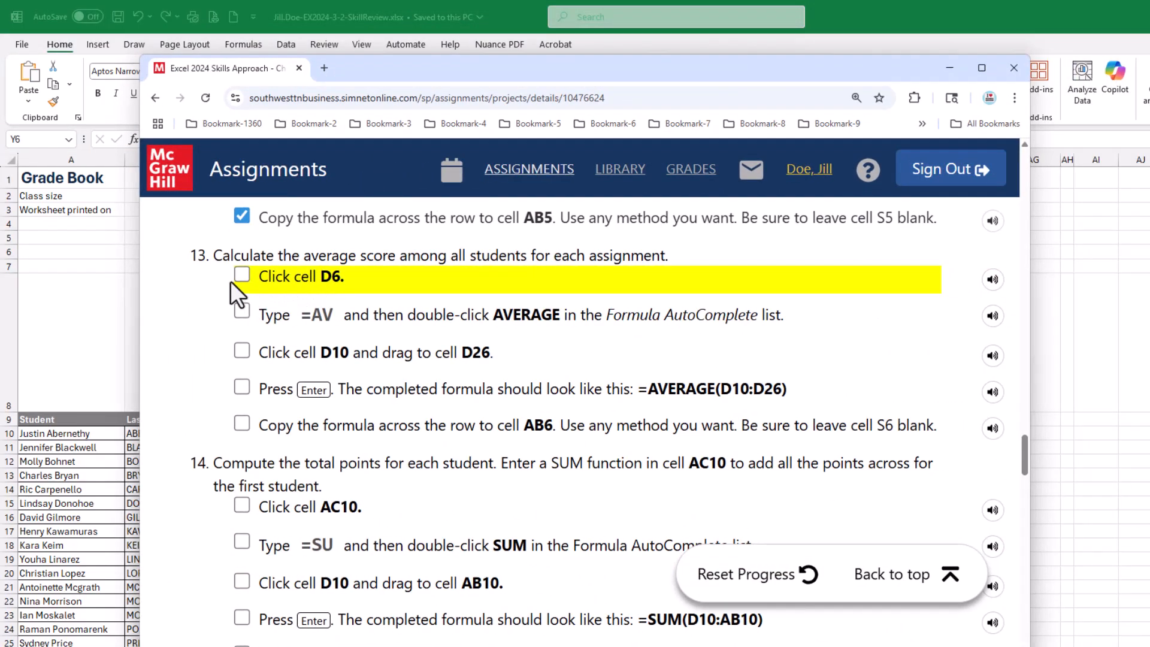
left_click(240, 276)
left_click(242, 310)
left_click(241, 350)
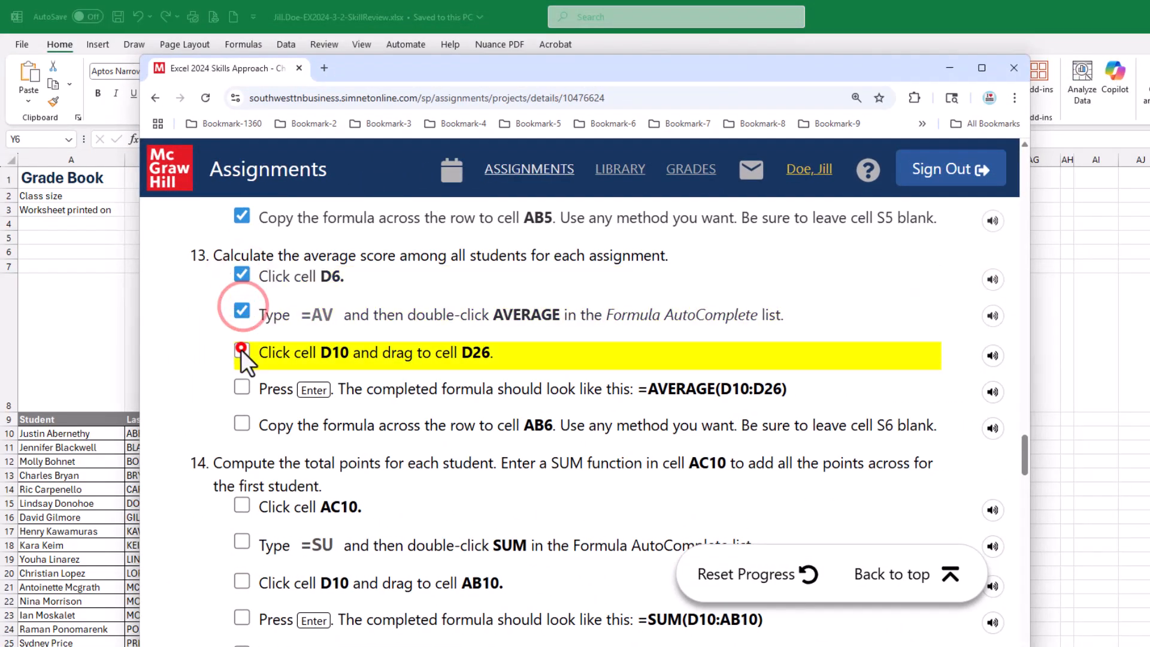
left_click(240, 387)
left_click(239, 423)
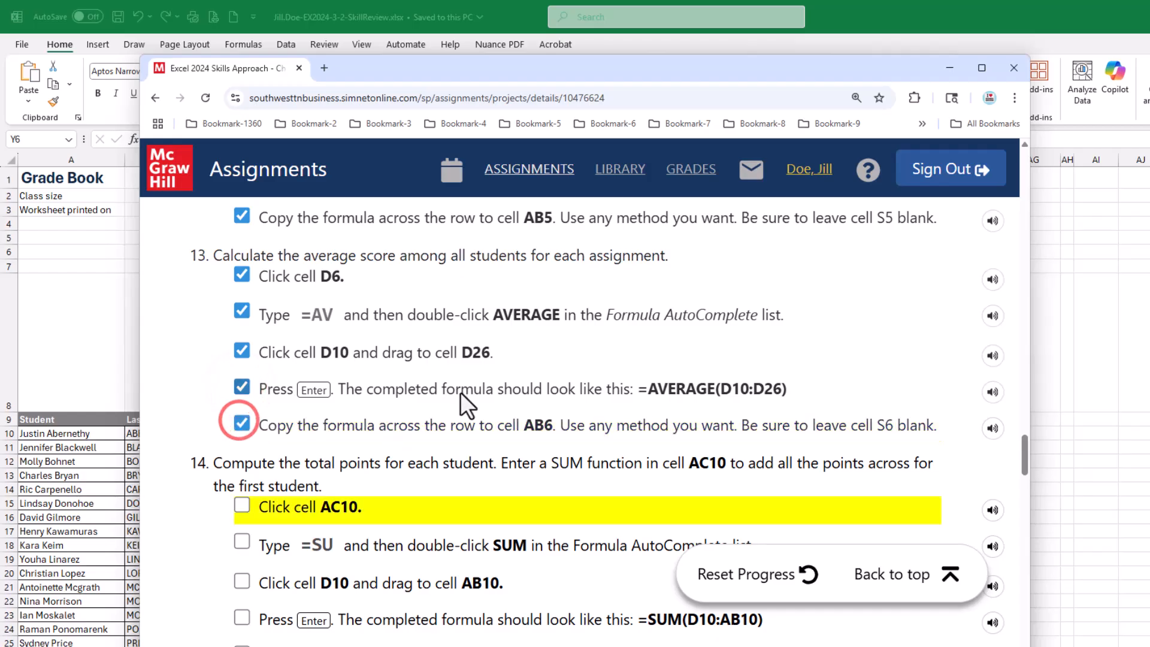
- Return to the Excel grade book and enter =SUM(D10:AB10) in cell AC10 for the first student's total points
scroll(470, 396, "down", 3)
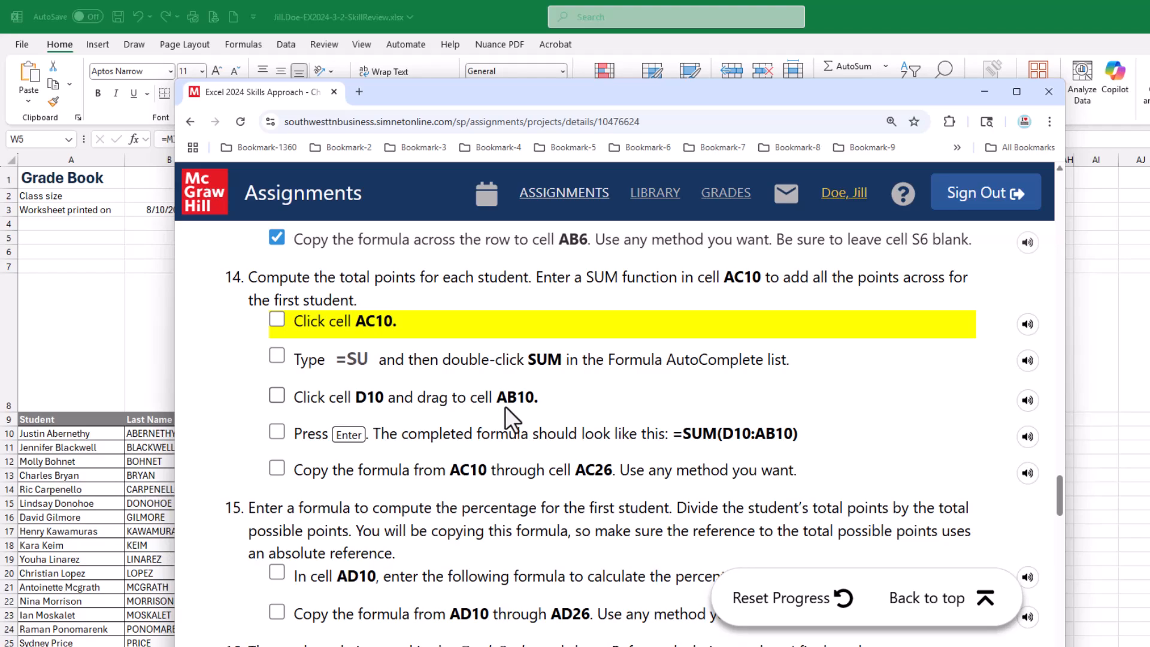
left_click_drag(476, 95, 1149, 124)
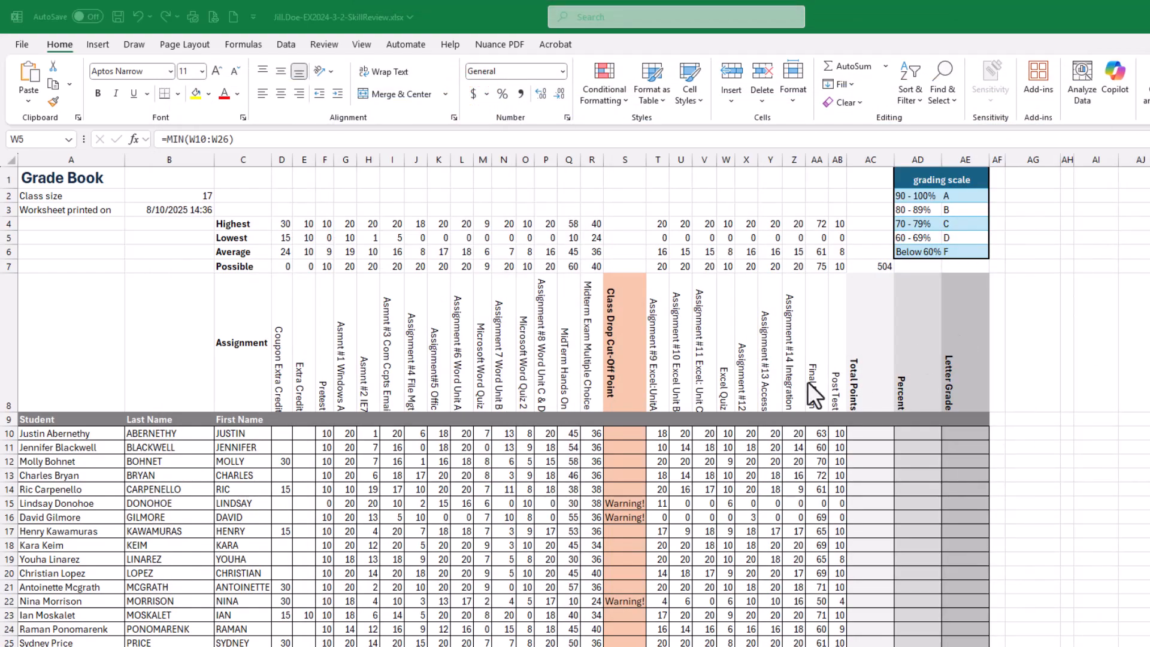
left_click(878, 434)
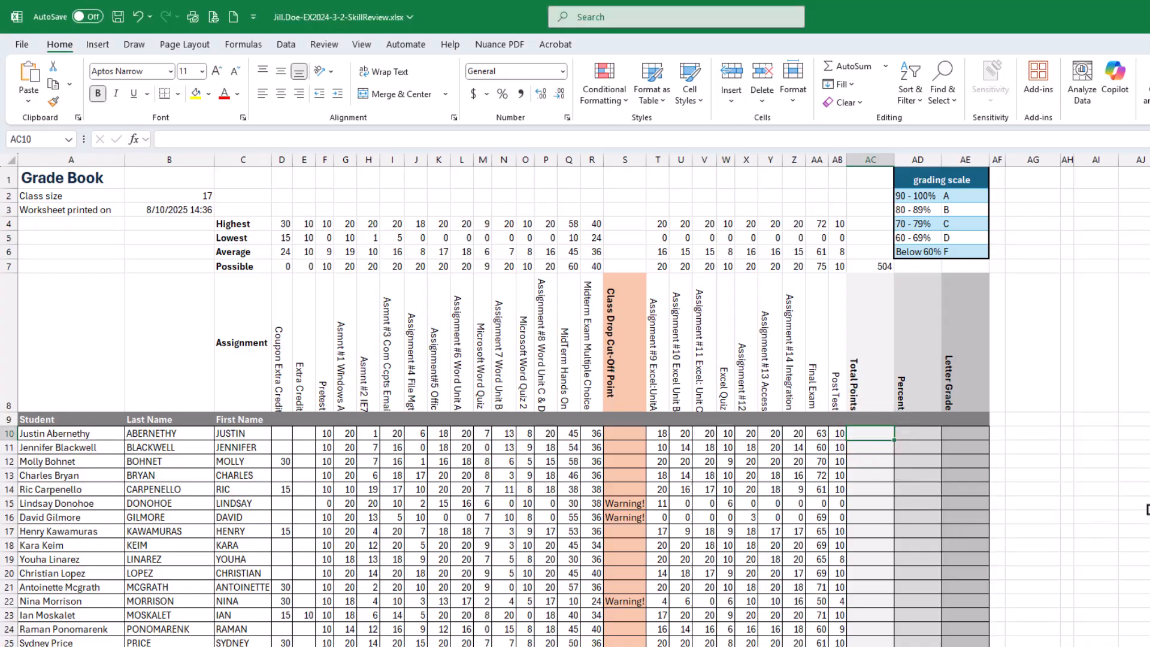
type("=")
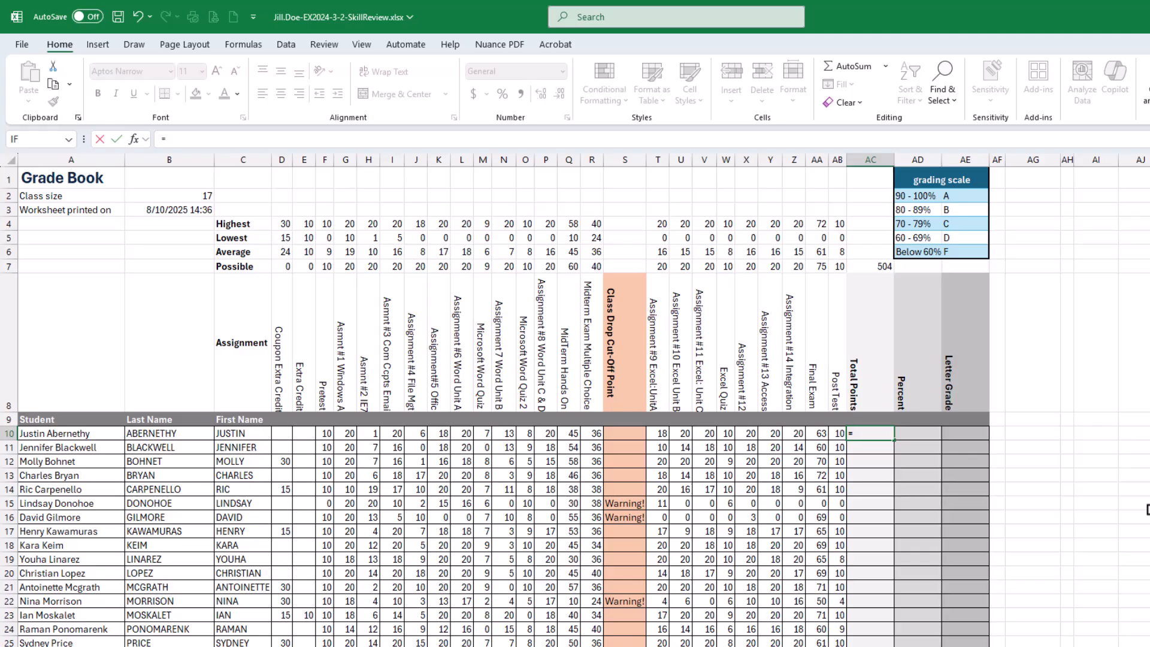
type("sum")
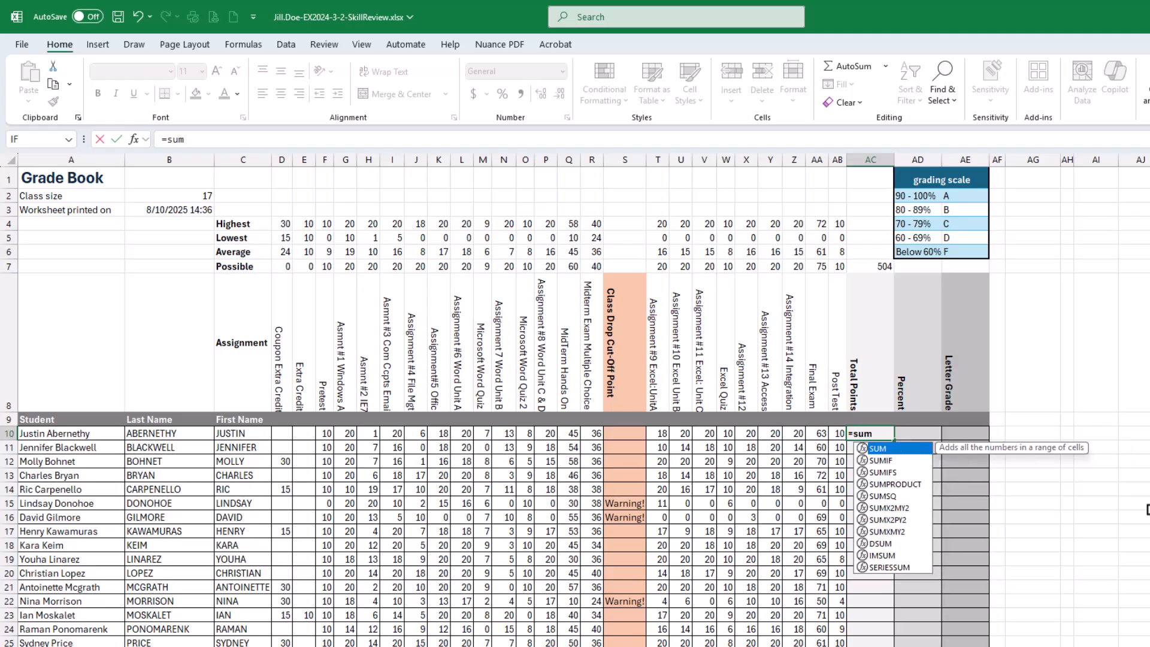
type("(")
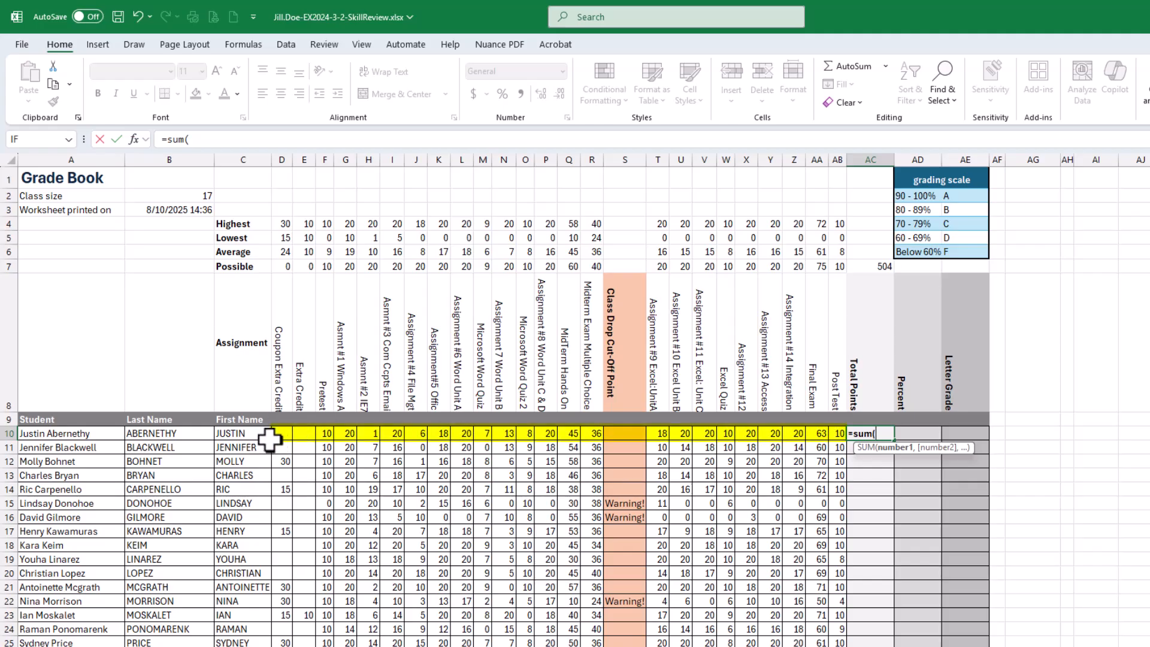
left_click(278, 433)
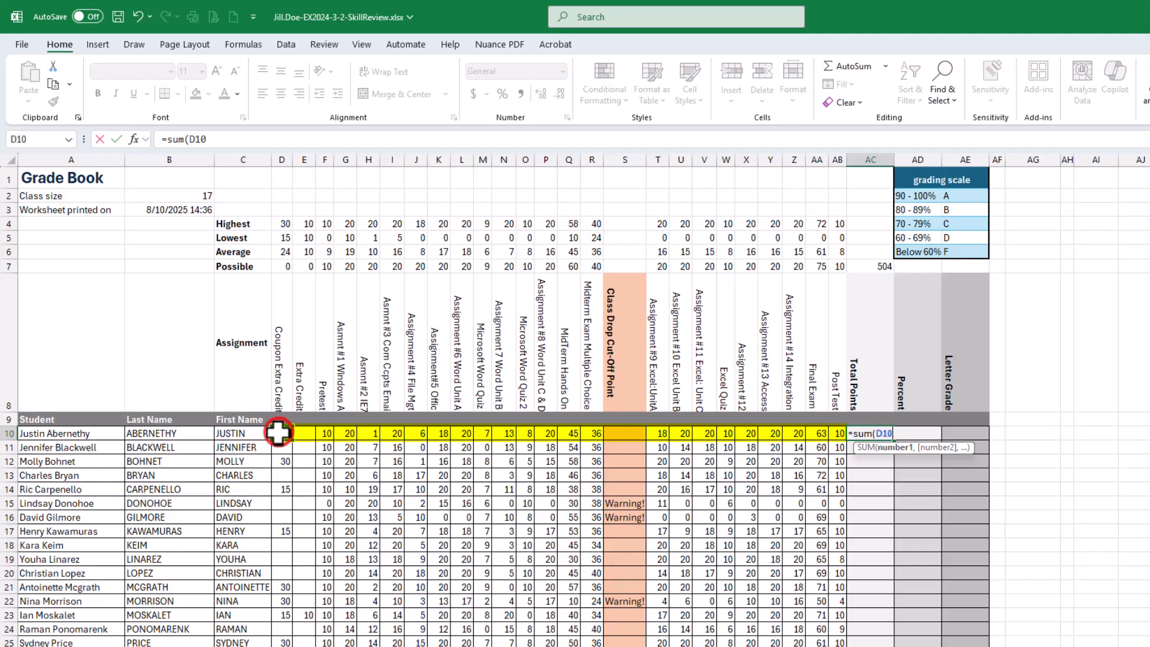
left_click_drag(285, 433, 327, 433)
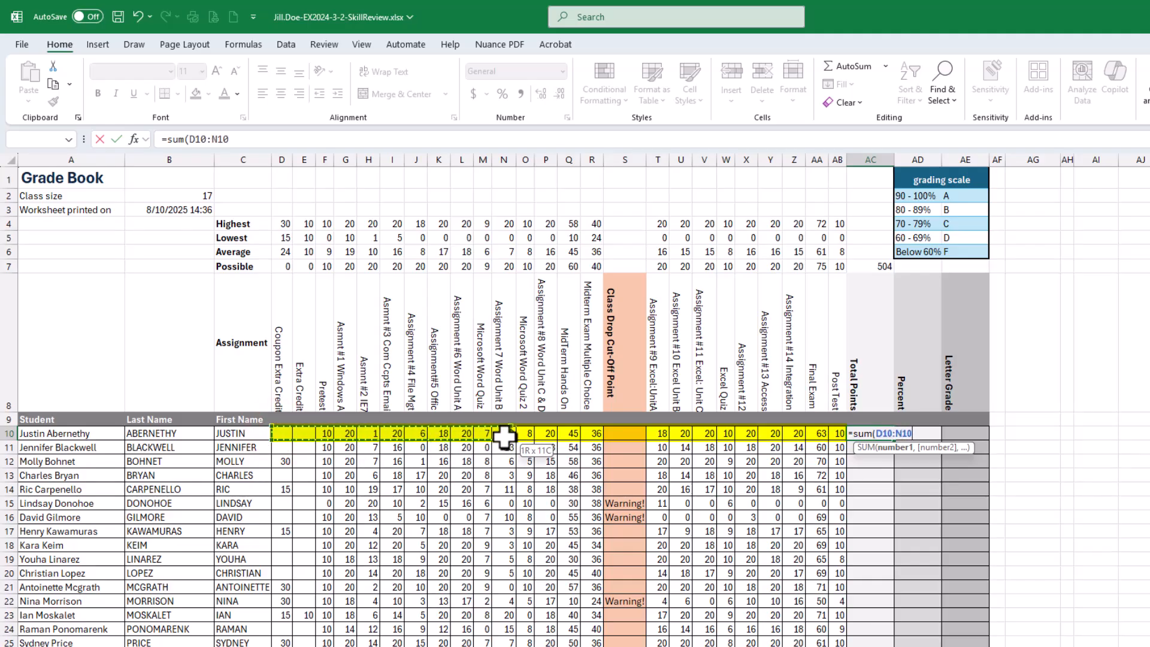
left_click_drag(505, 437, 834, 439)
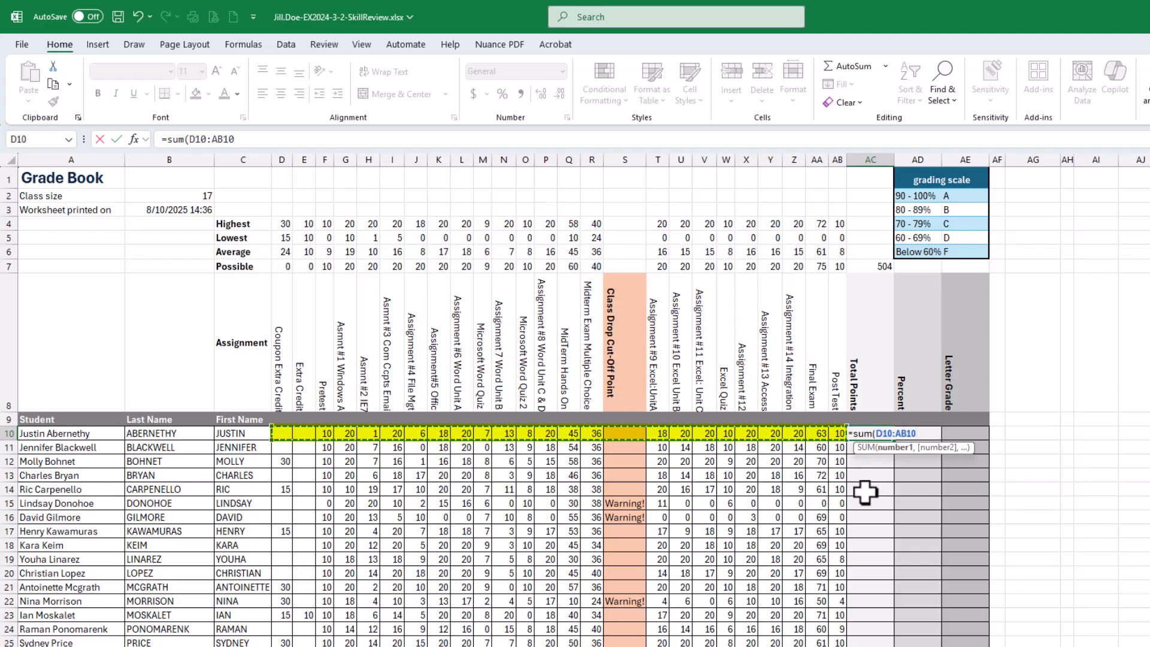
key("Return")
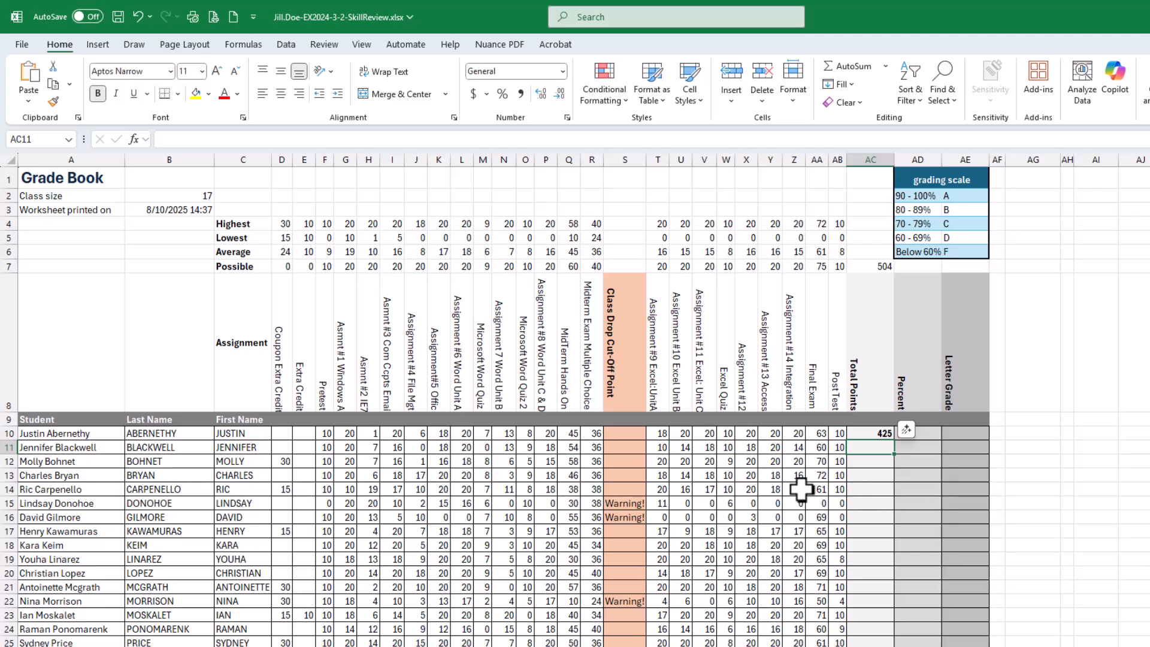
- Fill the SUM formula from AC10 down through AC26 to total every student's points
left_click(865, 434)
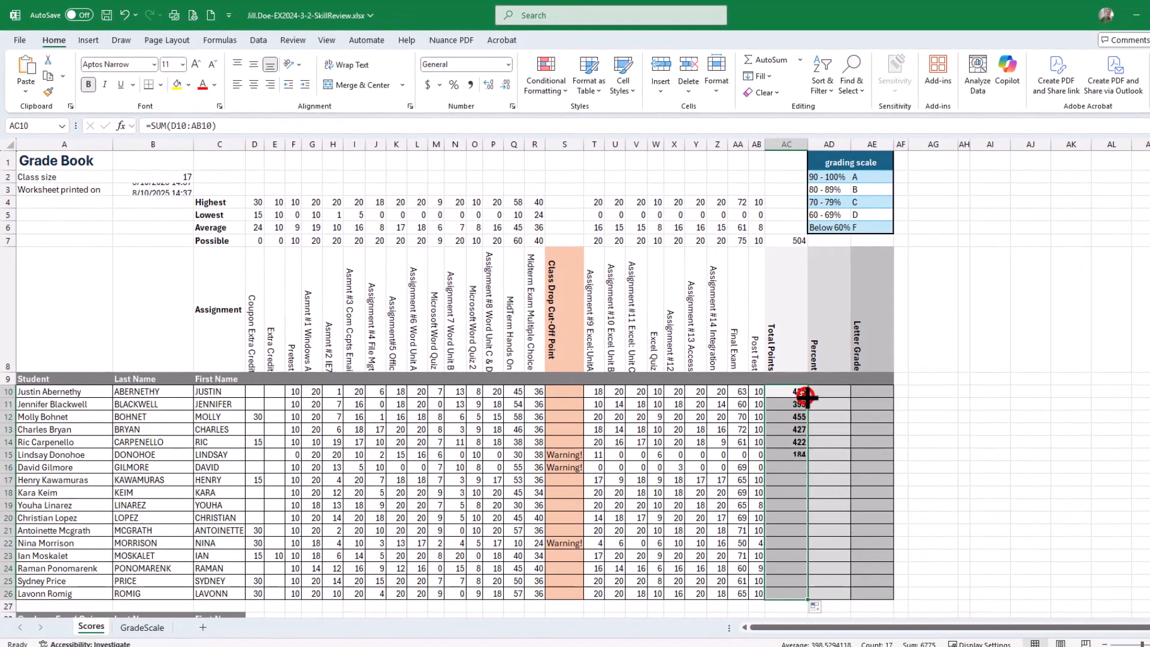
double_click(893, 440)
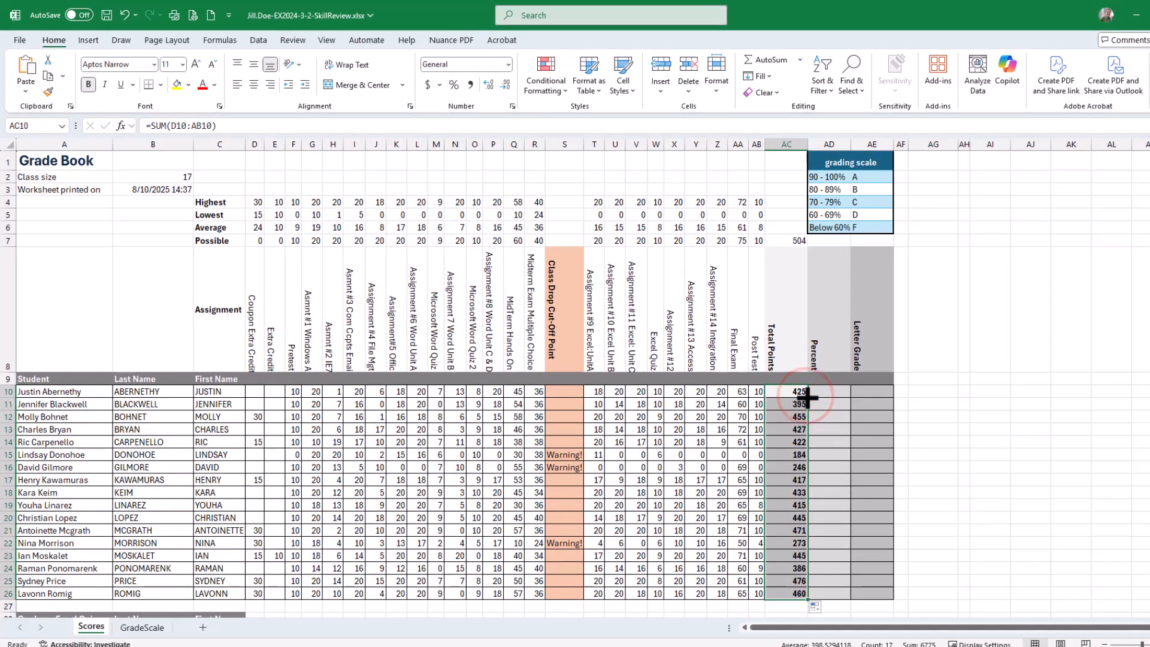
- Inspect the copied SUM formulas in AC11 and AC15 for correct row ranges, leaving them unedited
left_click(795, 405)
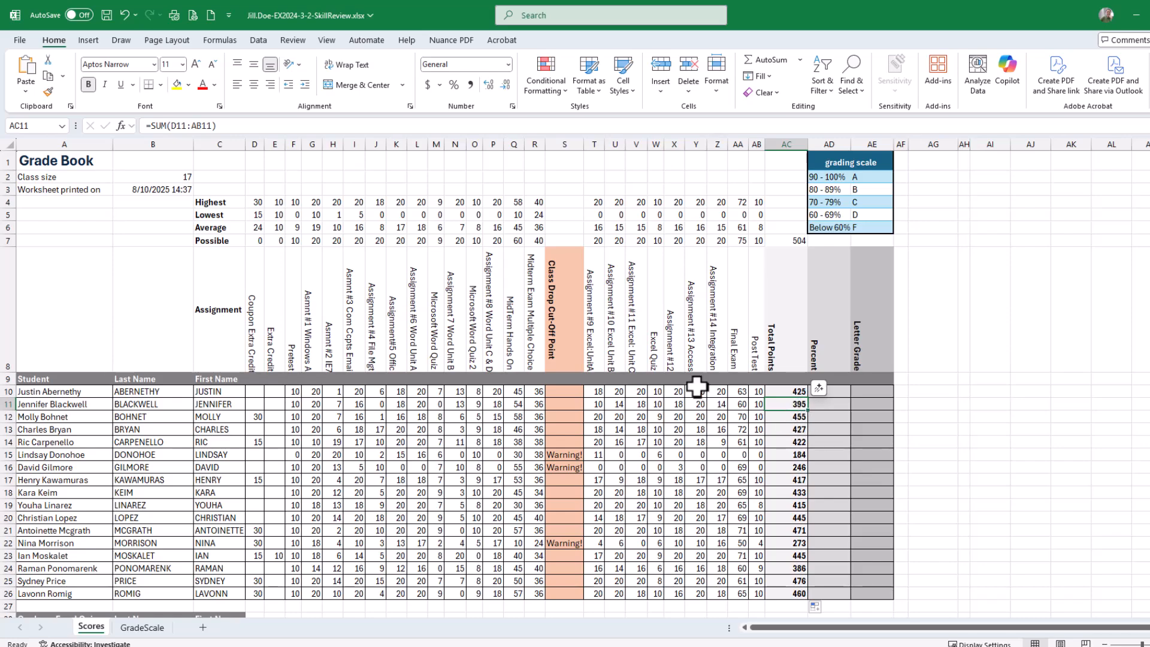
left_click(189, 125)
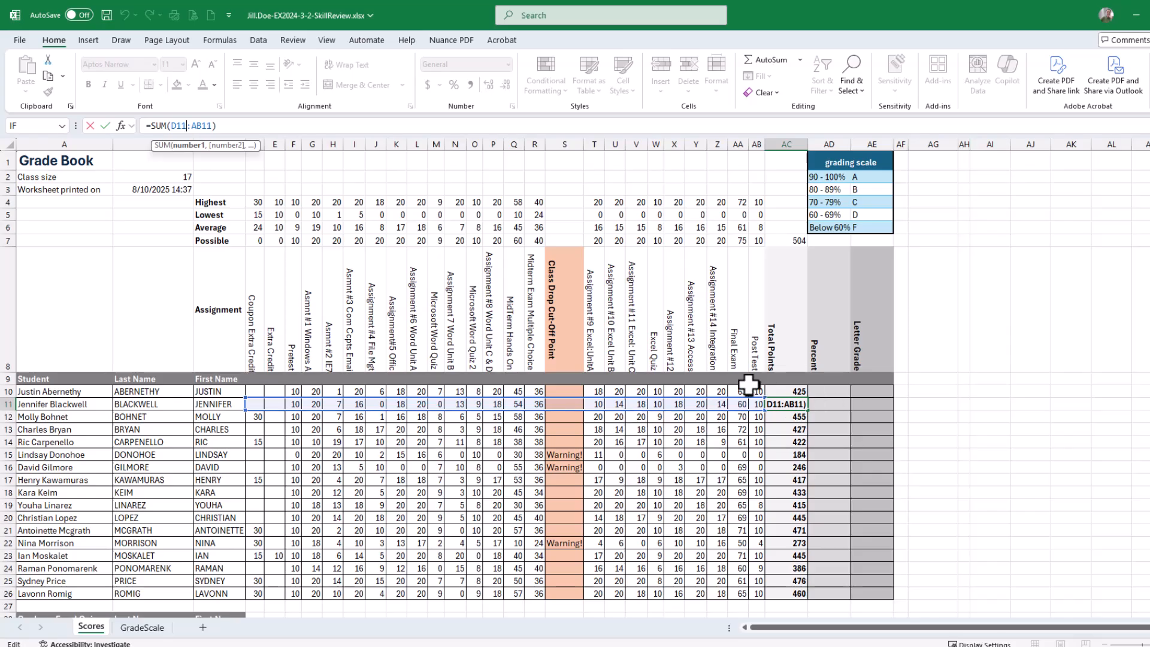
left_click(90, 126)
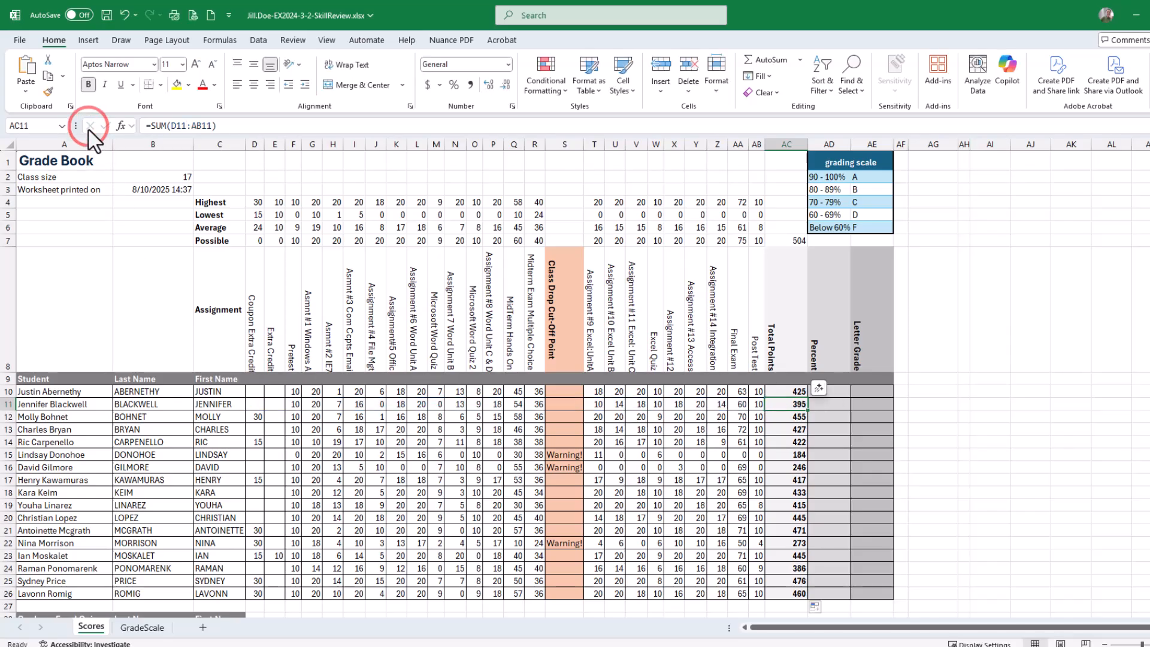
left_click(791, 454)
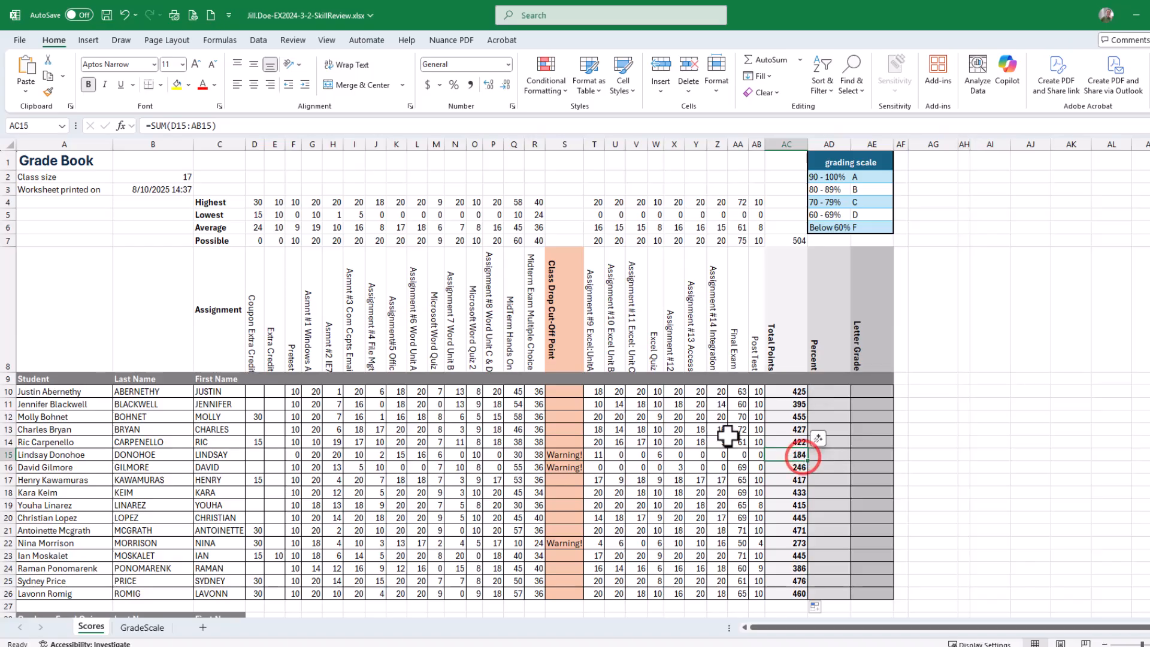
left_click(188, 126)
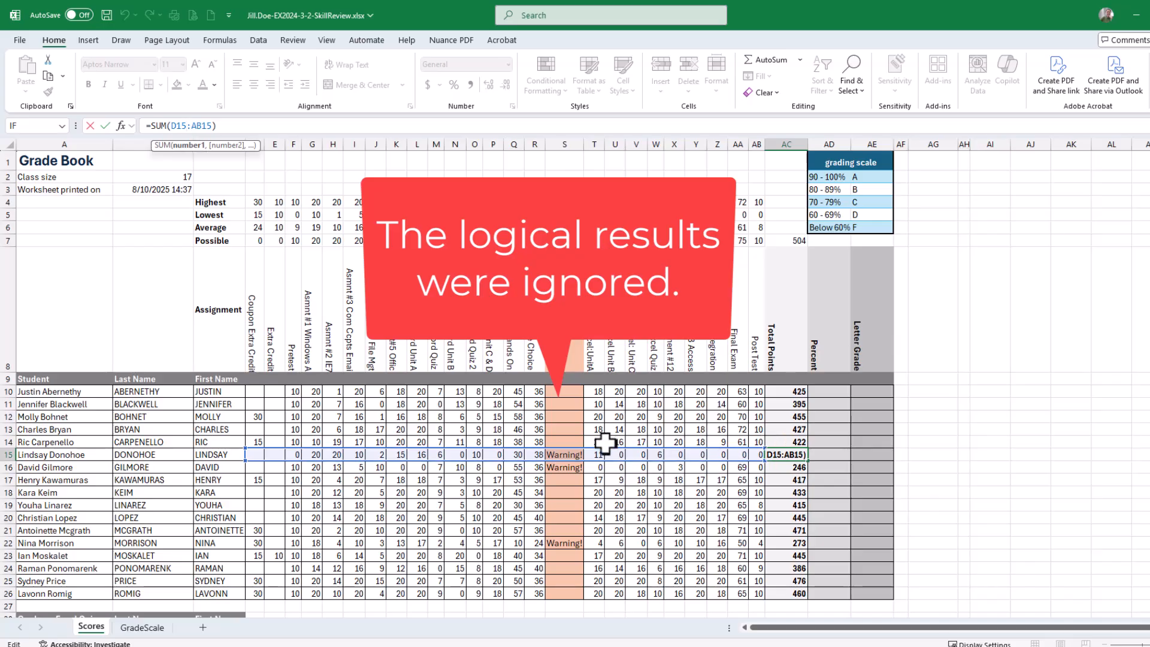
left_click(90, 127)
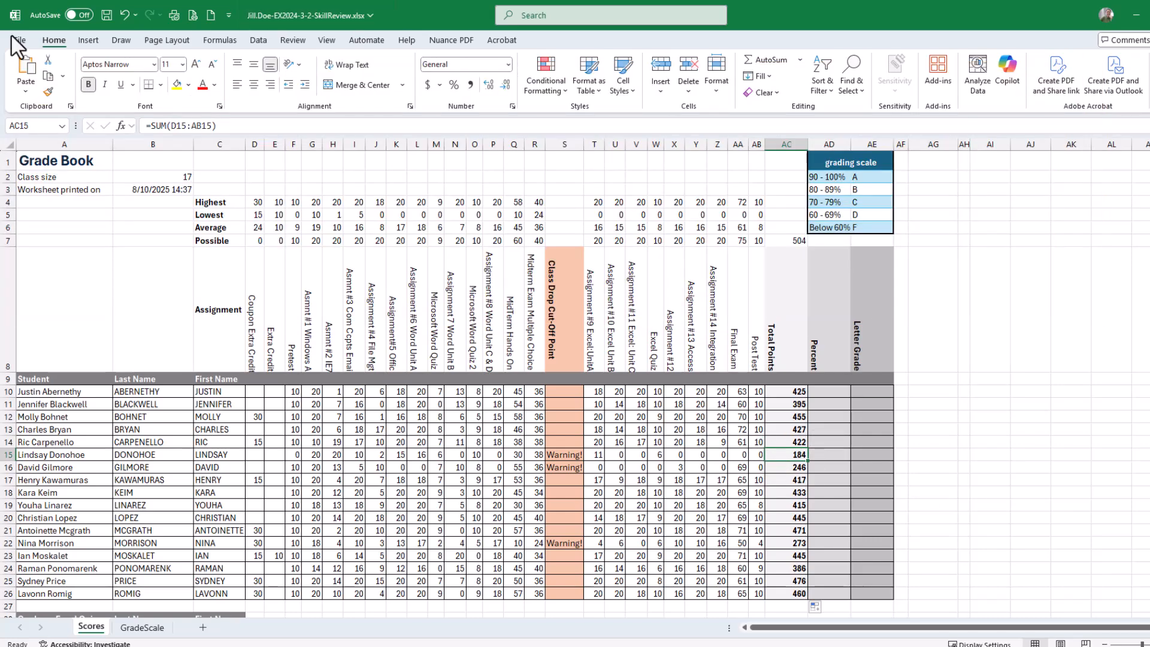
- Save the workbook and check off all five items of instruction 14 on the browser assignment page
left_click(105, 14)
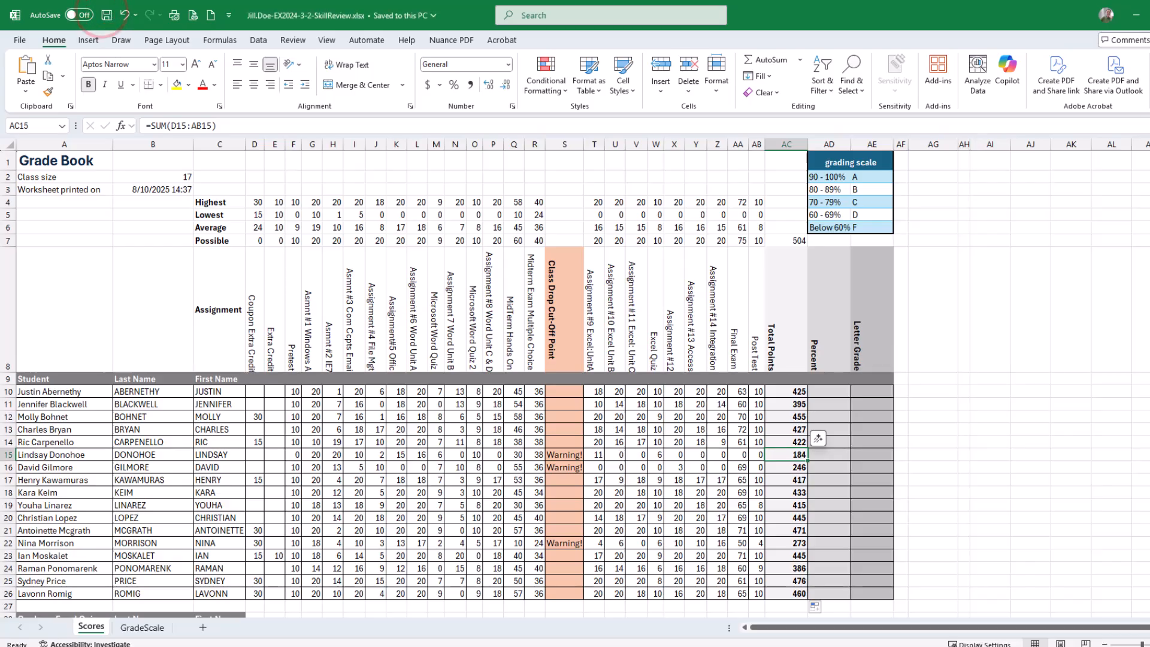
key("alt+Tab")
left_click_drag(579, 98, 506, 95)
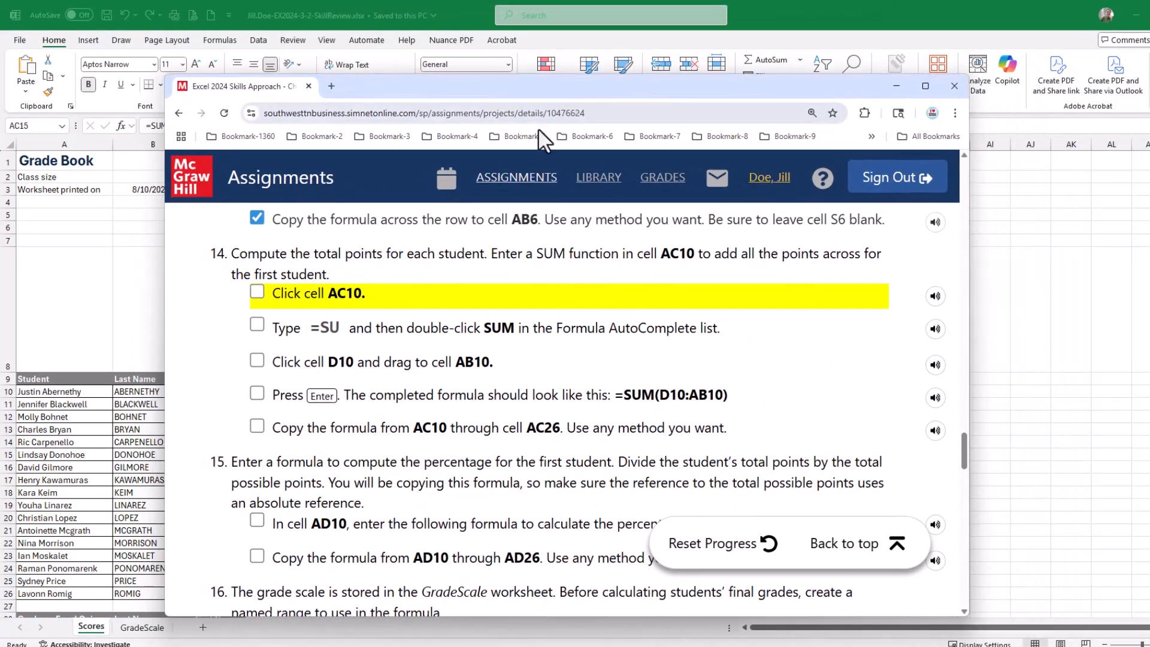
left_click(258, 292)
left_click(258, 325)
left_click(257, 359)
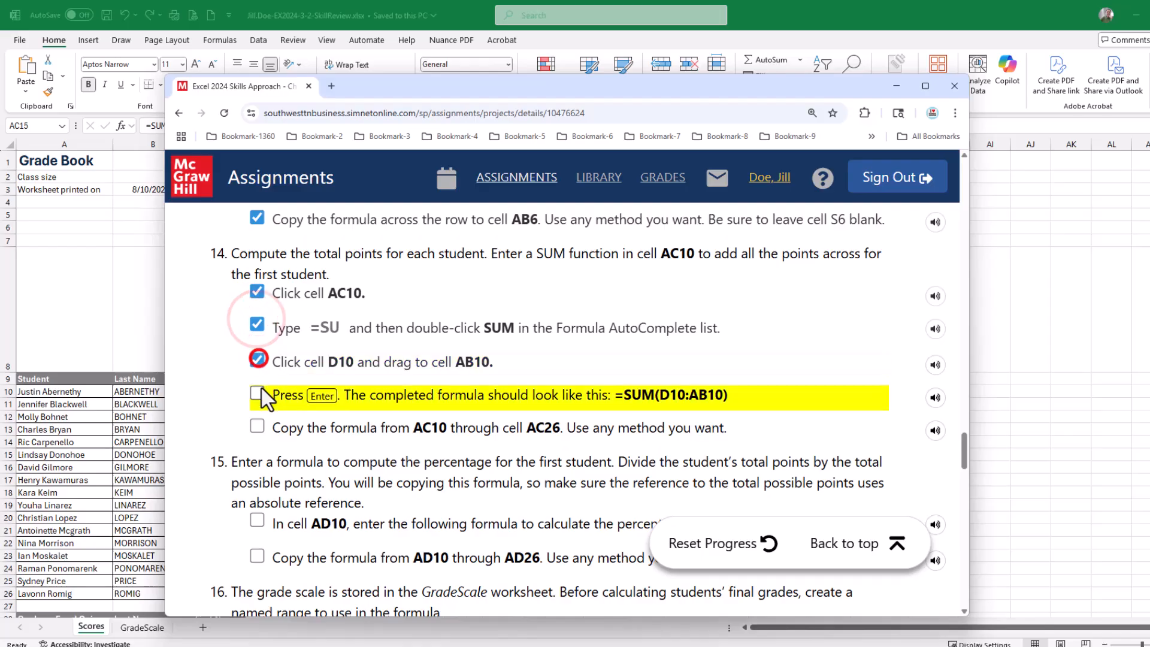
left_click(258, 393)
left_click(258, 426)
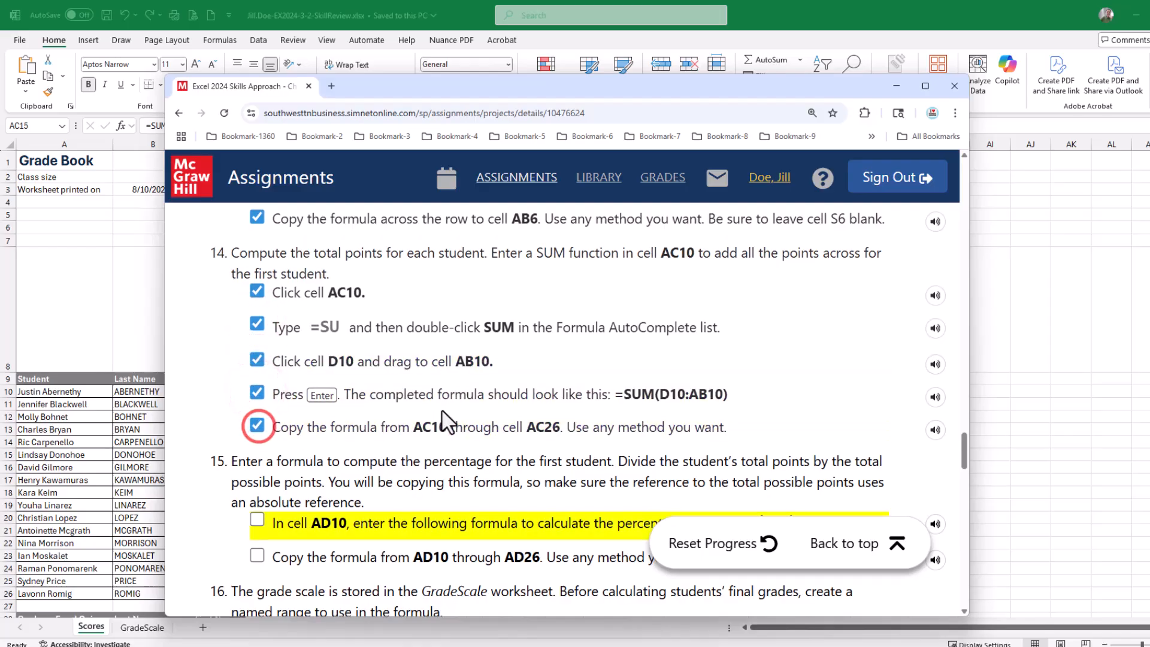
- Return to the Excel grade book after reading instruction 15 and enter =AC10/AC7 in cell AD10 for the first student's percentage
scroll(446, 455, "down", 3)
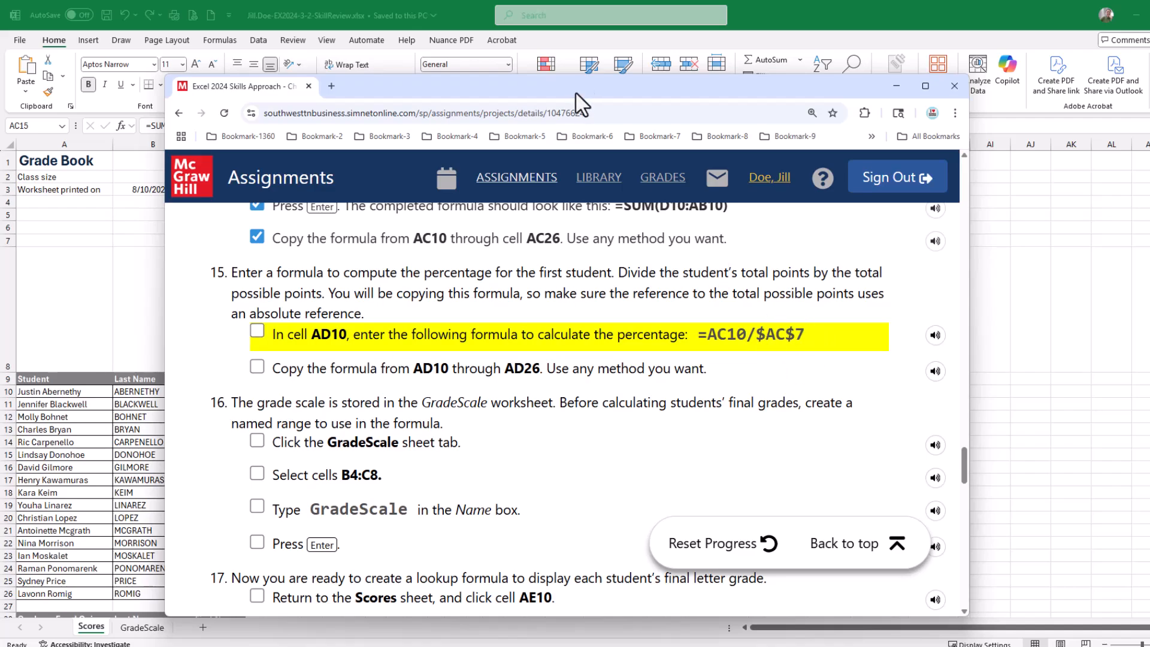
left_click_drag(580, 87, 1149, 114)
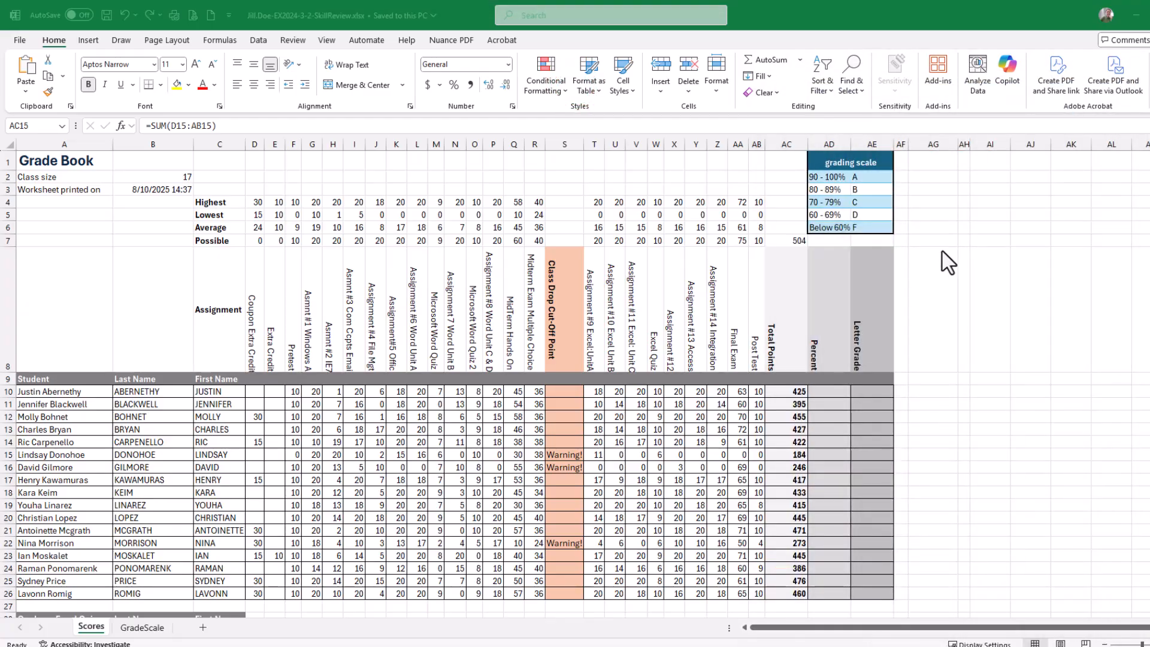
left_click(830, 393)
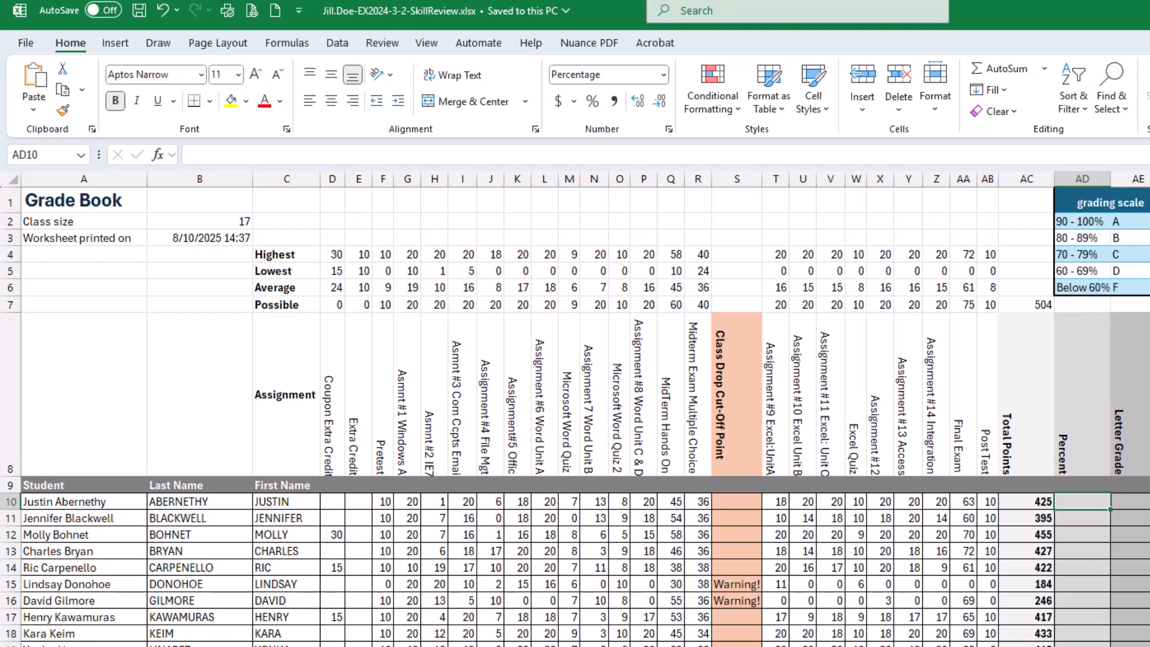
type("=")
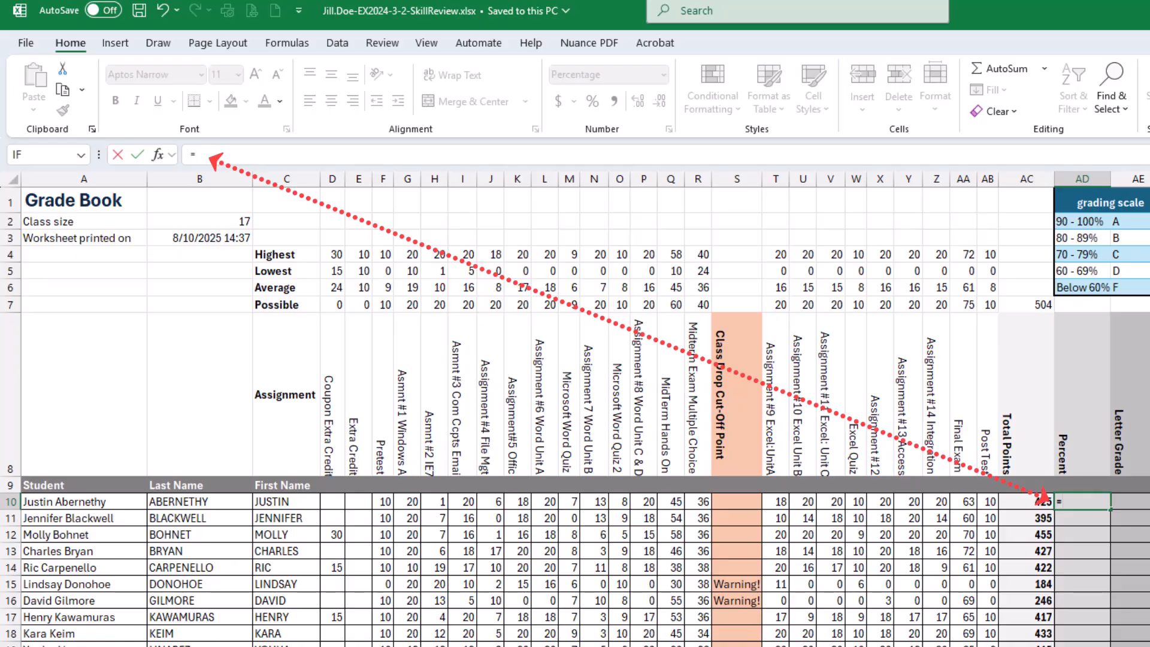
left_click(1024, 502)
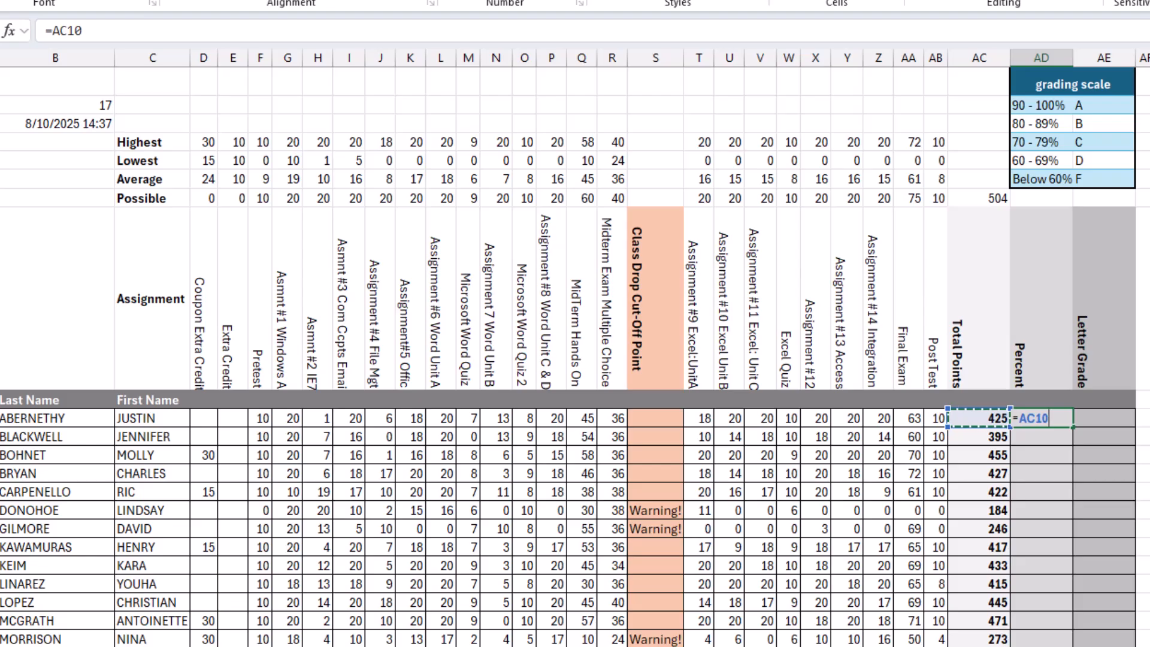
type("/")
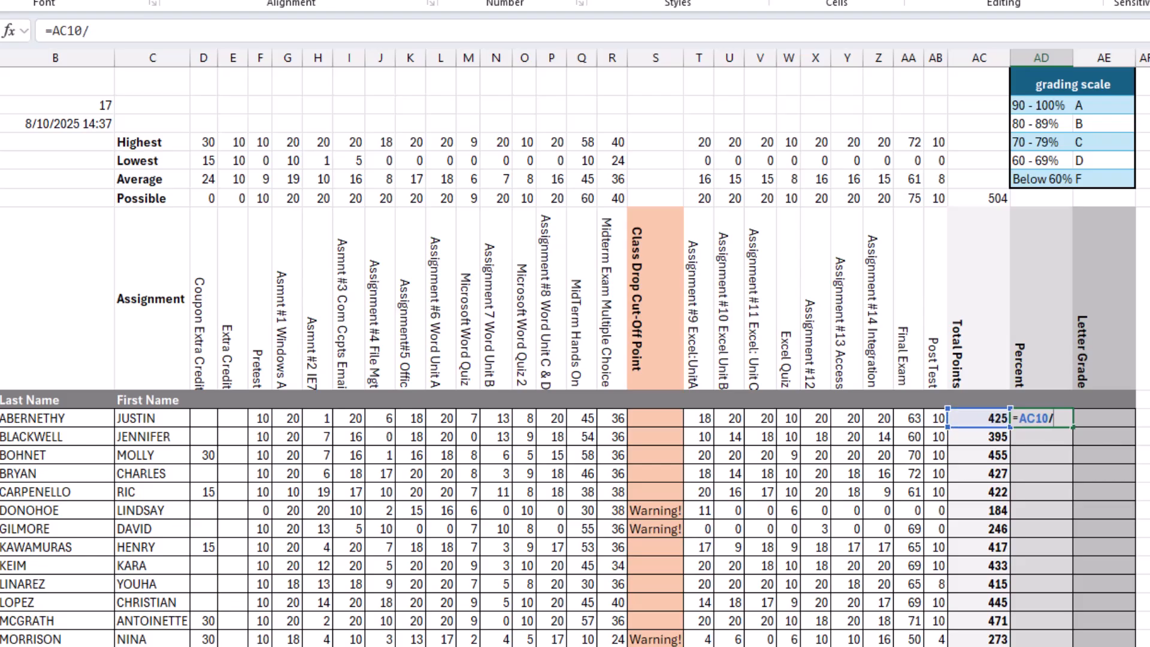
left_click(978, 197)
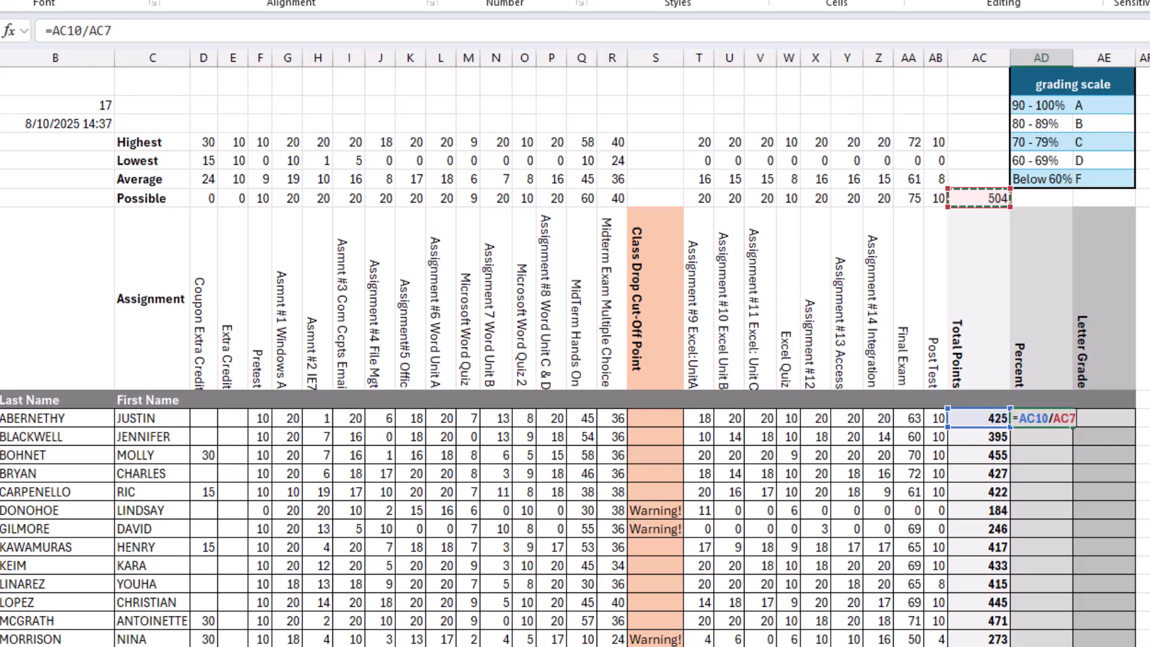
key("Return")
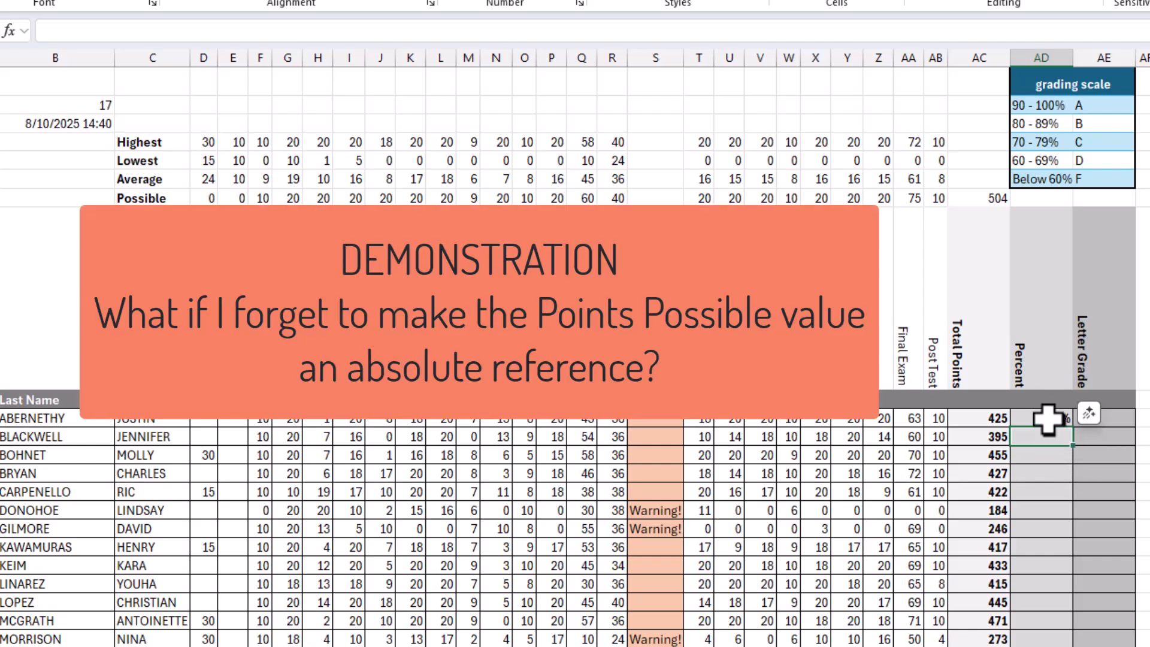
- Fill the percentage formula from AD10 down through AD26
left_click(1043, 418)
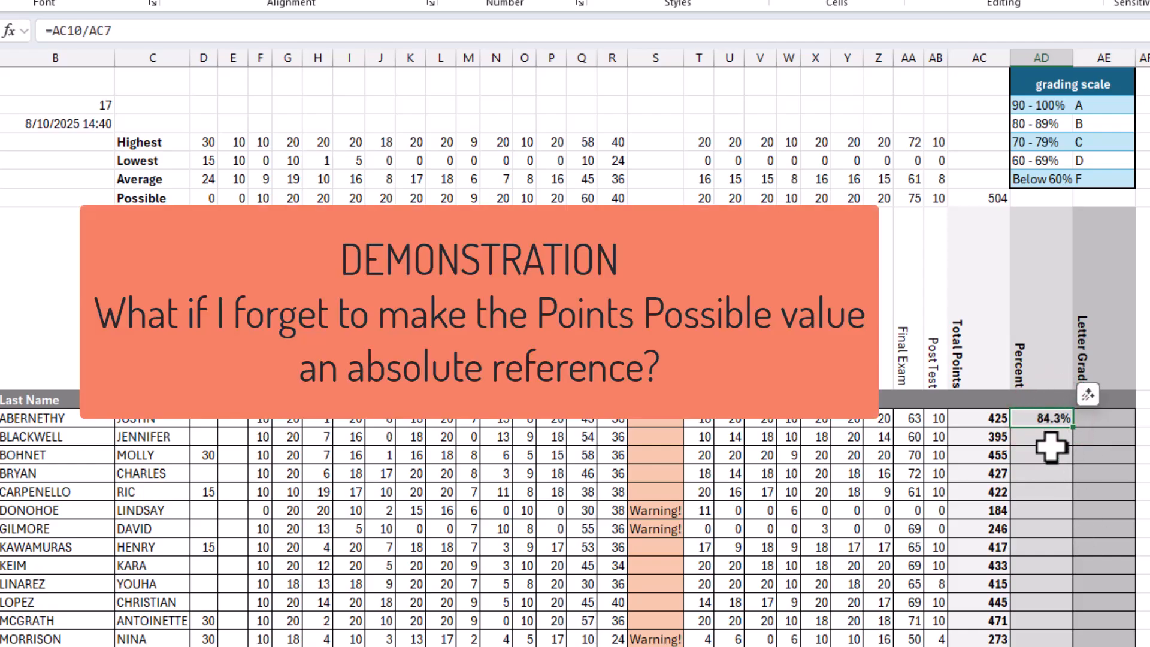
double_click(1072, 426)
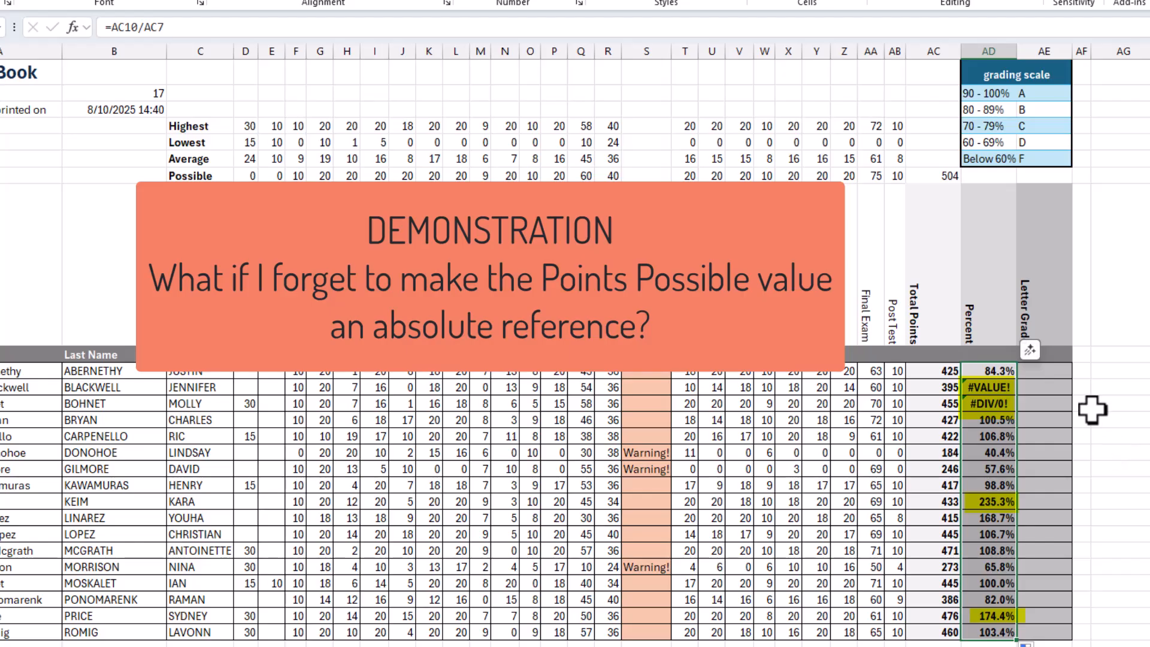
- Inspect the percentage formulas in AD11, AD12, AD18, AD25, AD16 and AD10 to compare their points-possible references
left_click(989, 387)
left_click(989, 403)
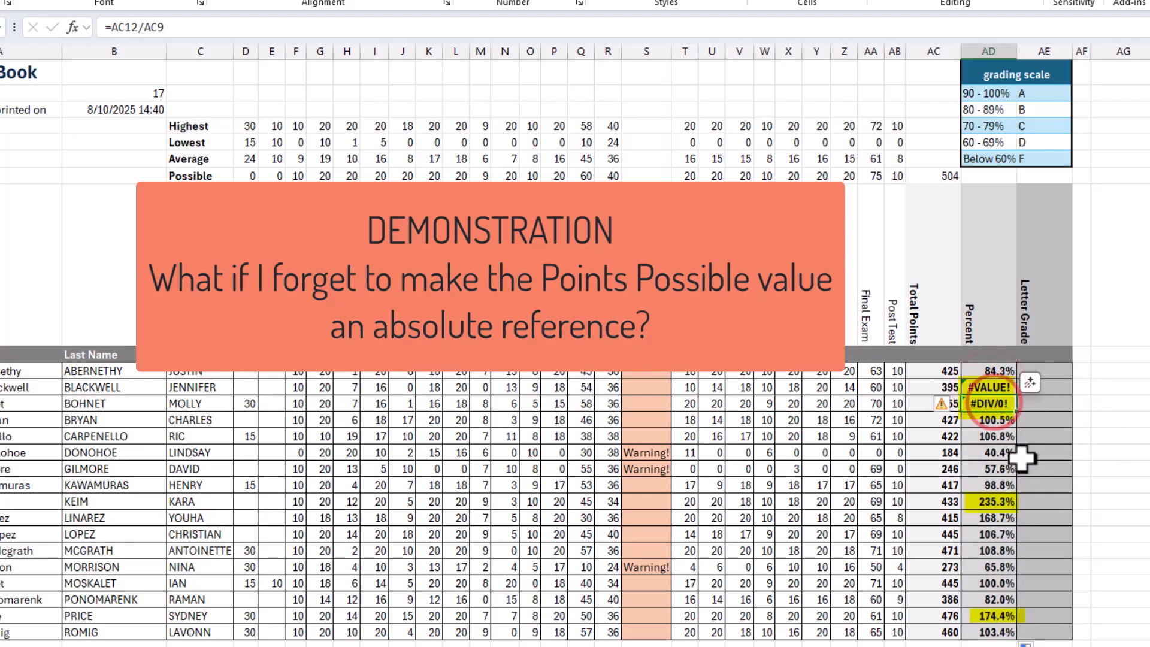
left_click(1011, 501)
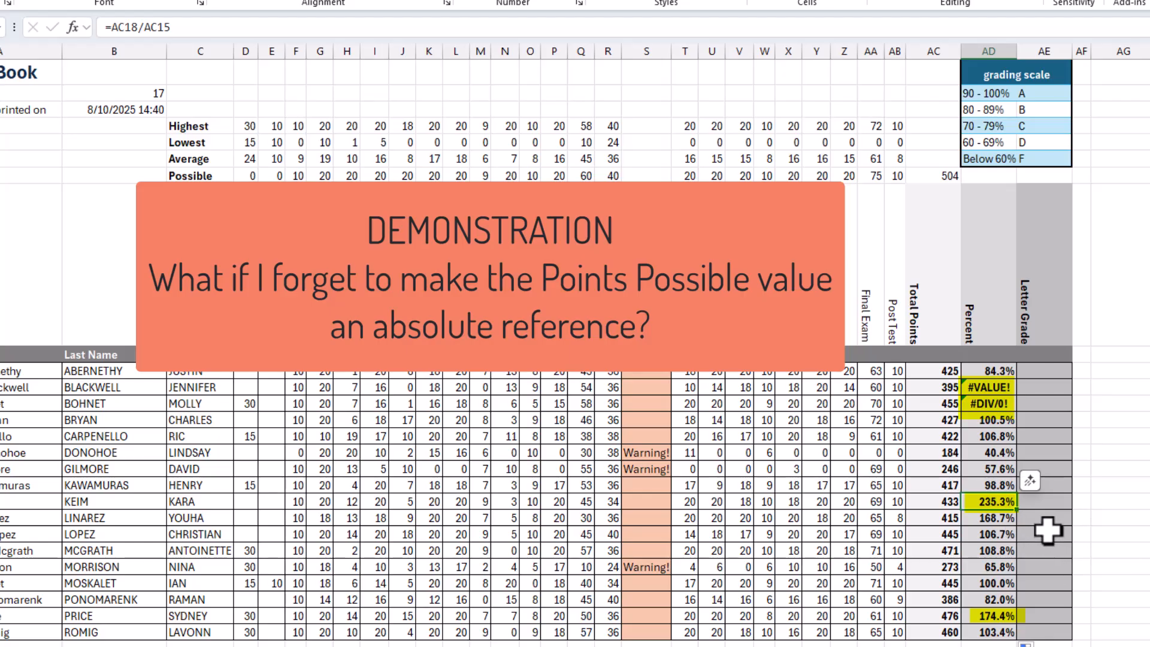
left_click(999, 615)
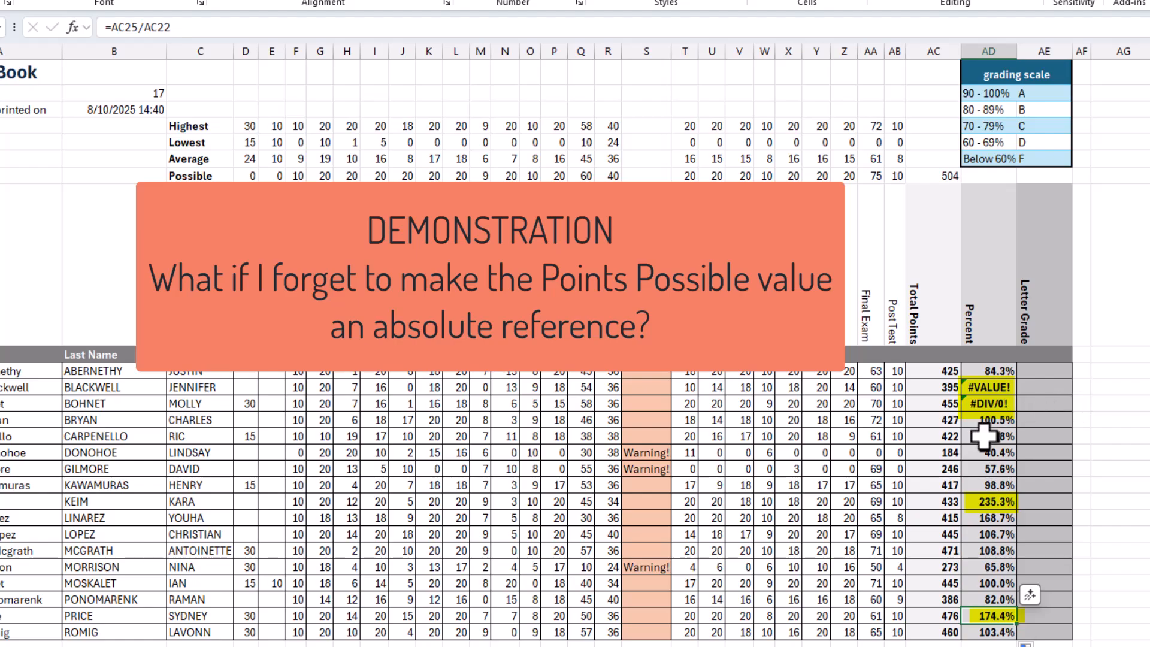
left_click(997, 468)
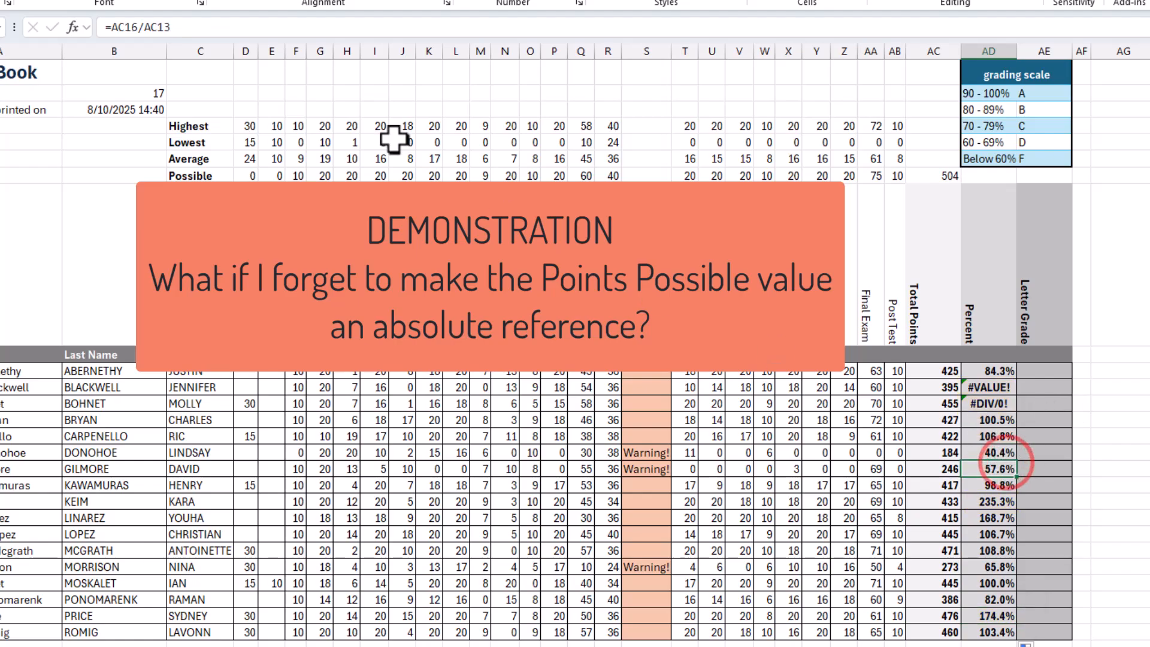
left_click(149, 27)
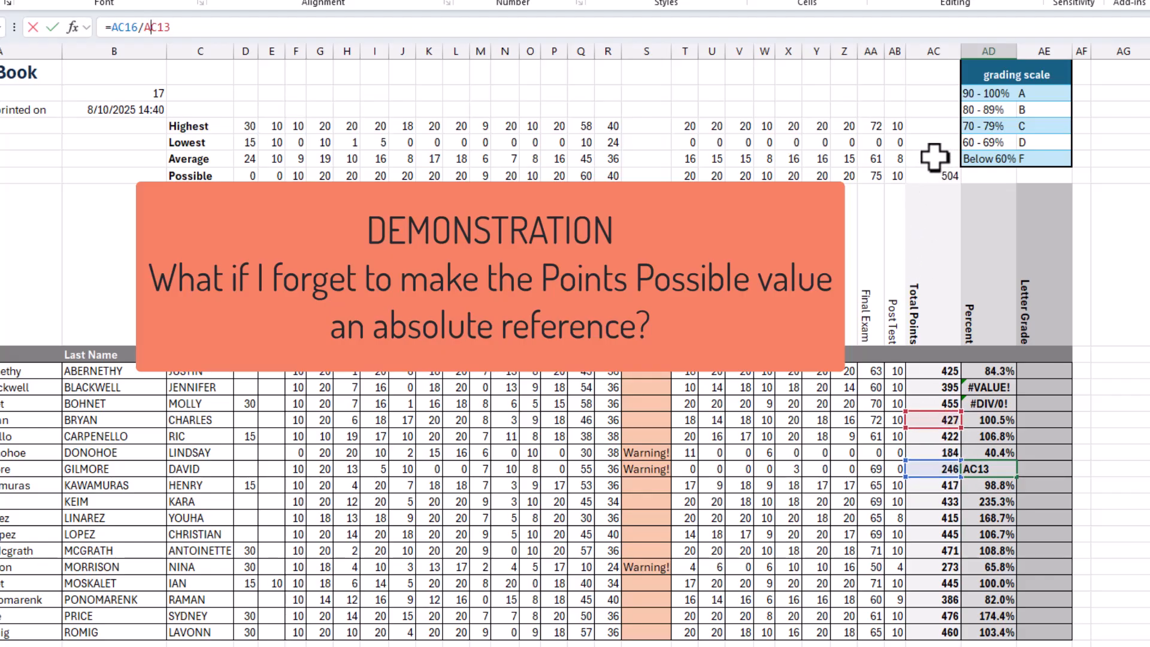
key("Escape")
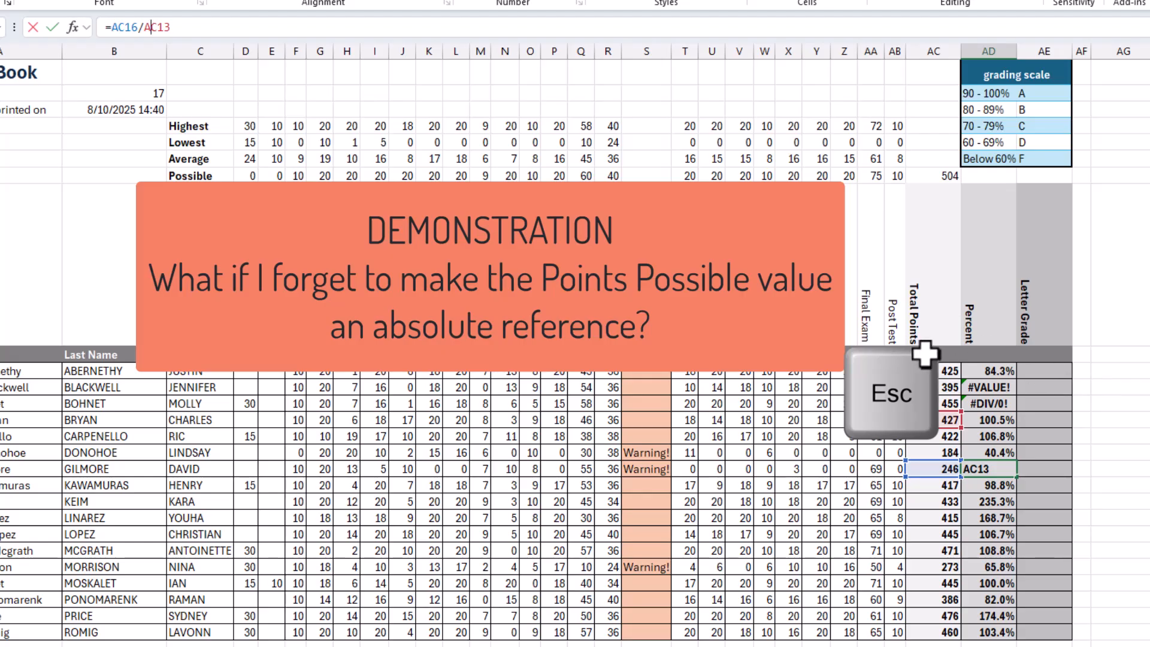
key("Escape")
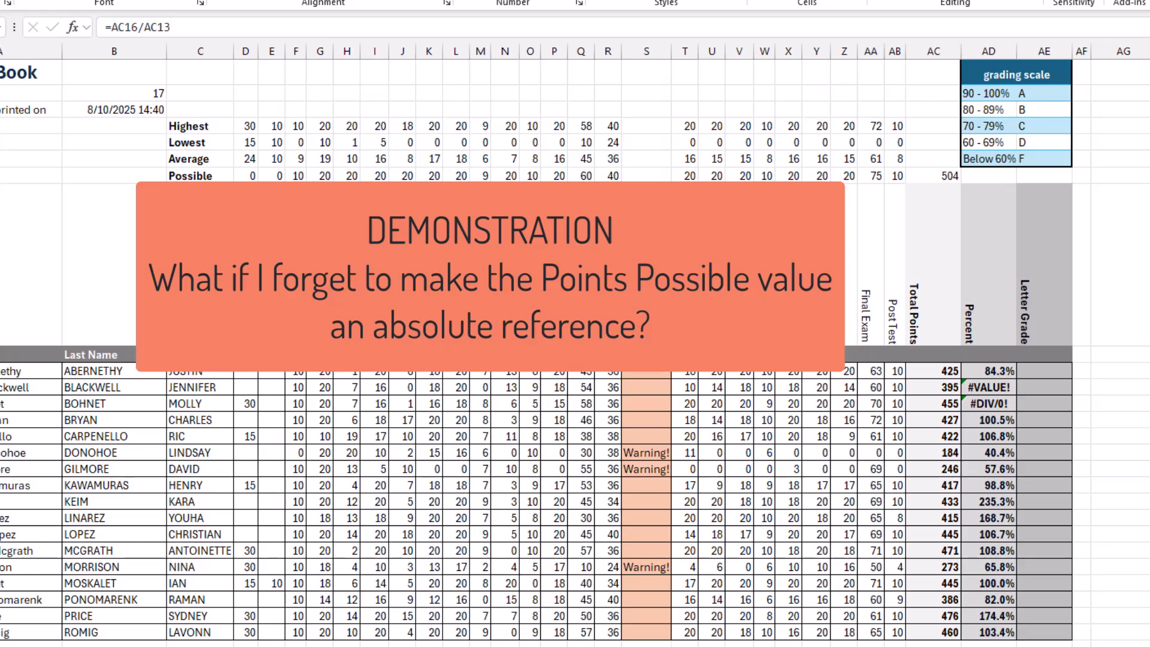
left_click(994, 372)
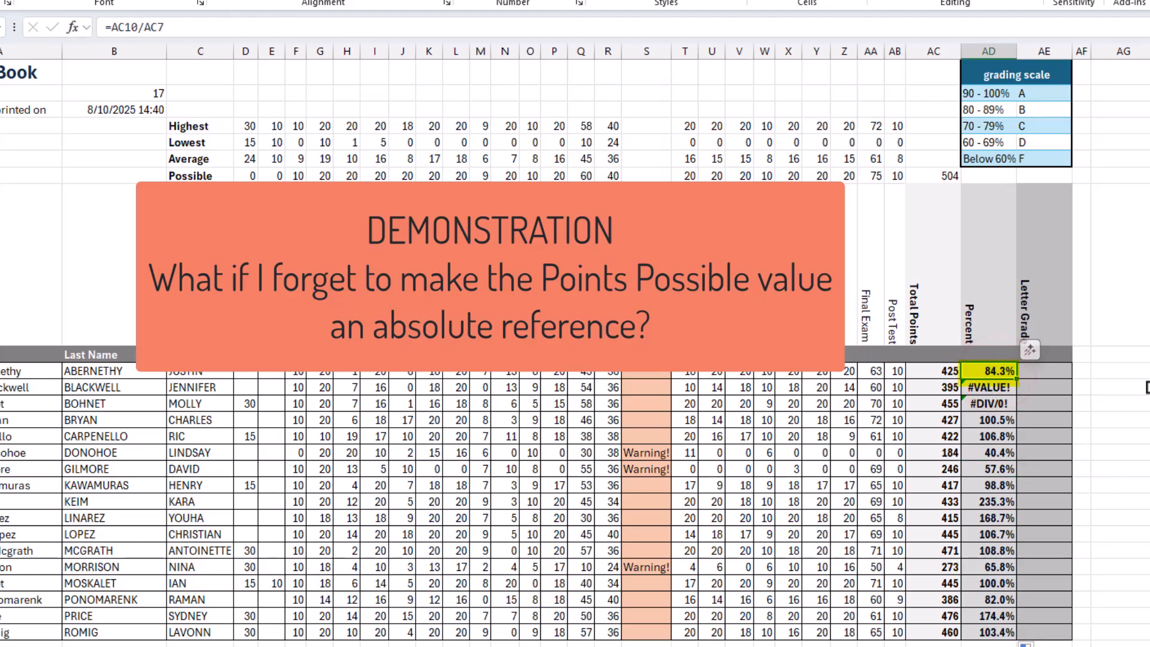
left_click(991, 387)
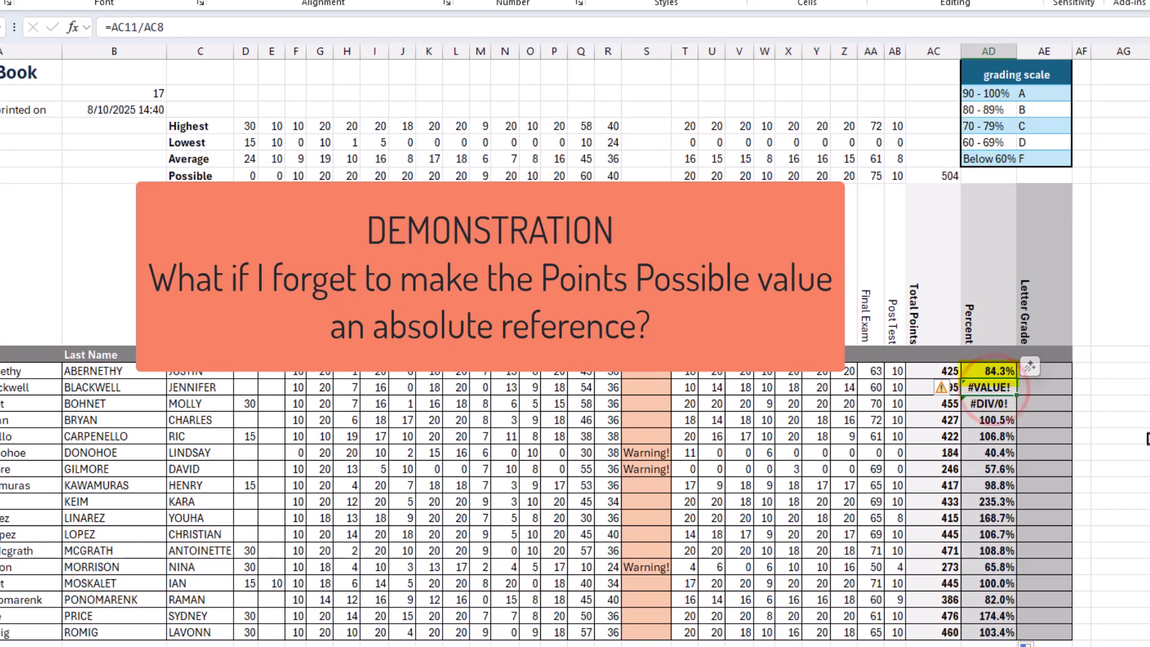
- Change the percentage formula in AD10 to =AC10/$AC$7 so that the points-possible reference is absolute
left_click(994, 370)
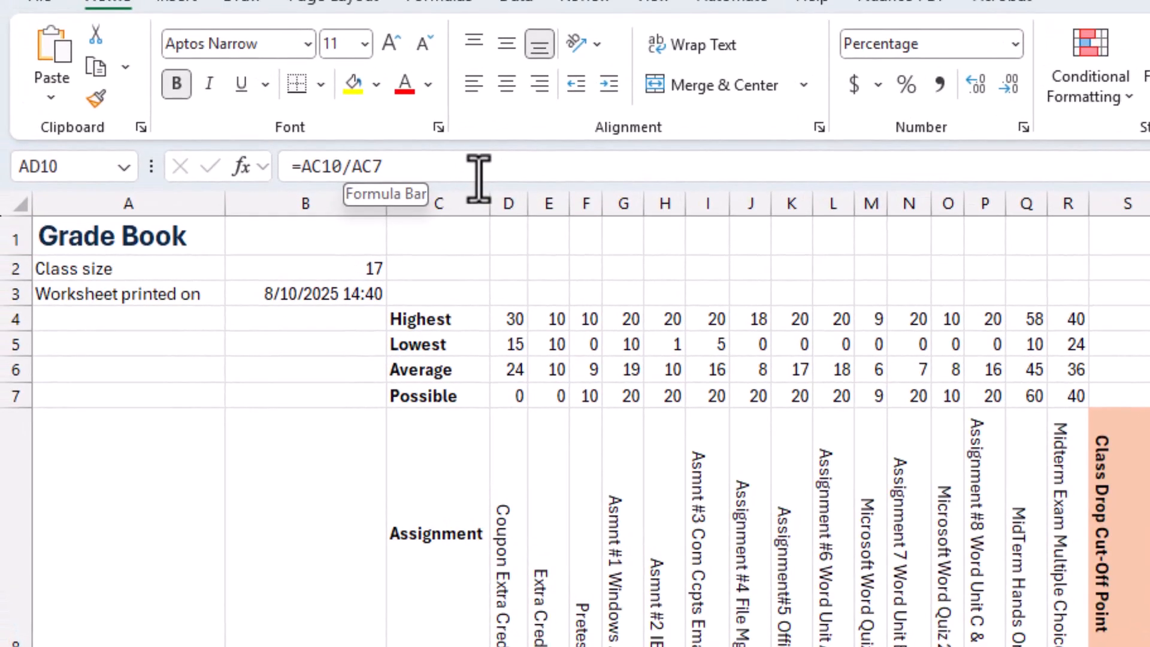
left_click(363, 166)
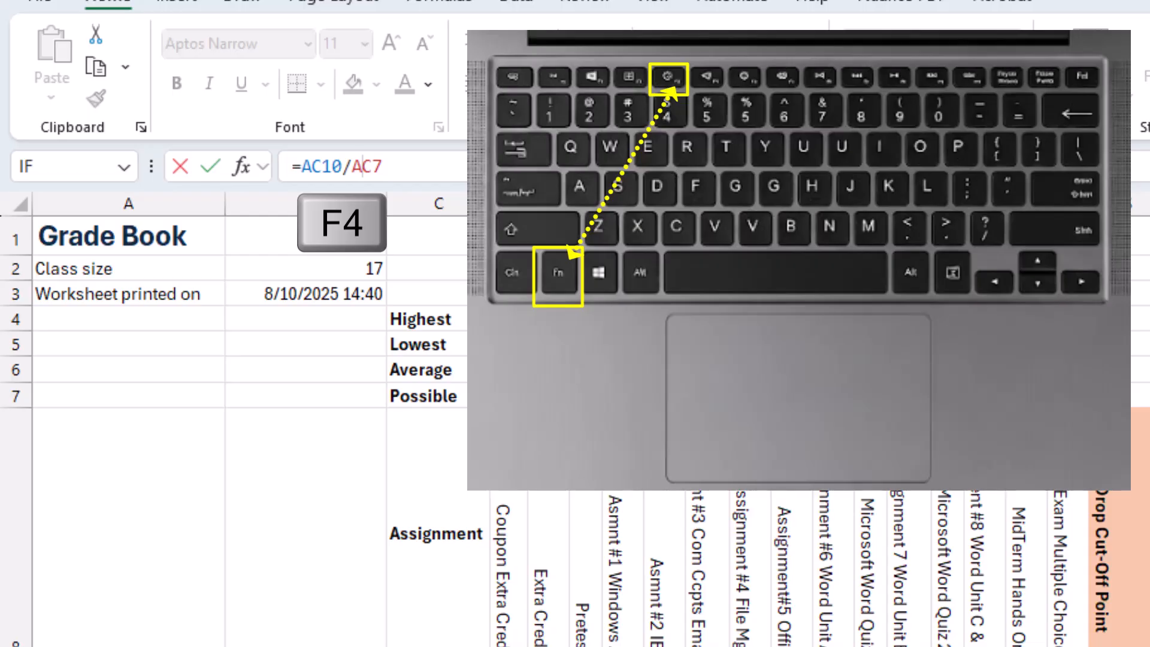
key("F4")
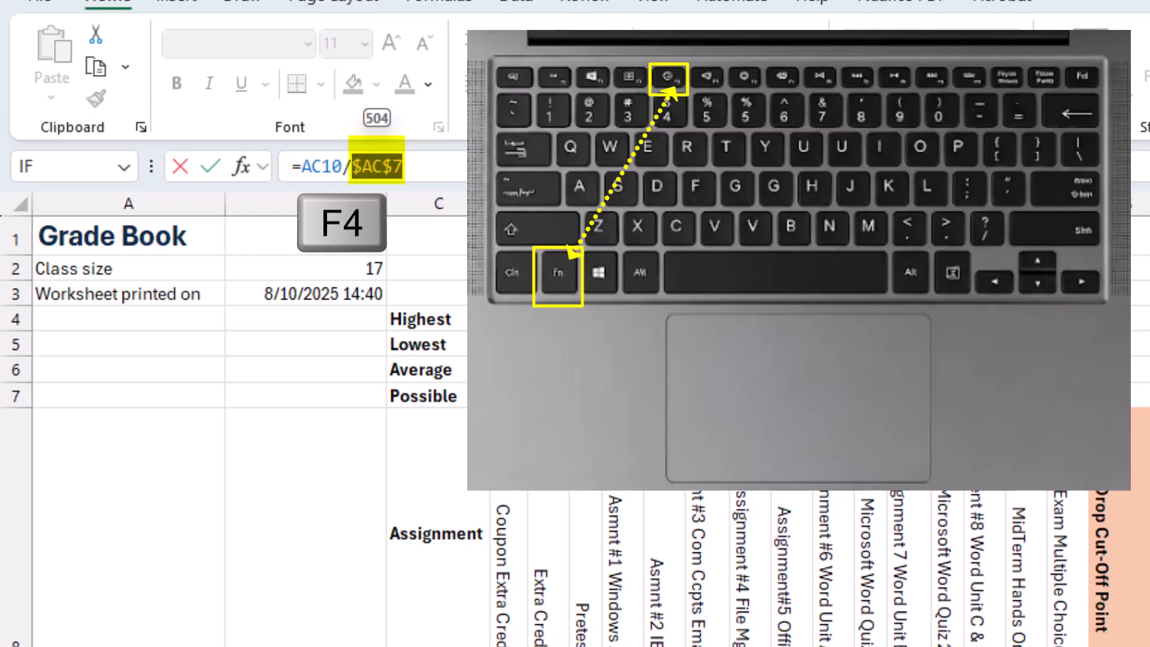
key("F4")
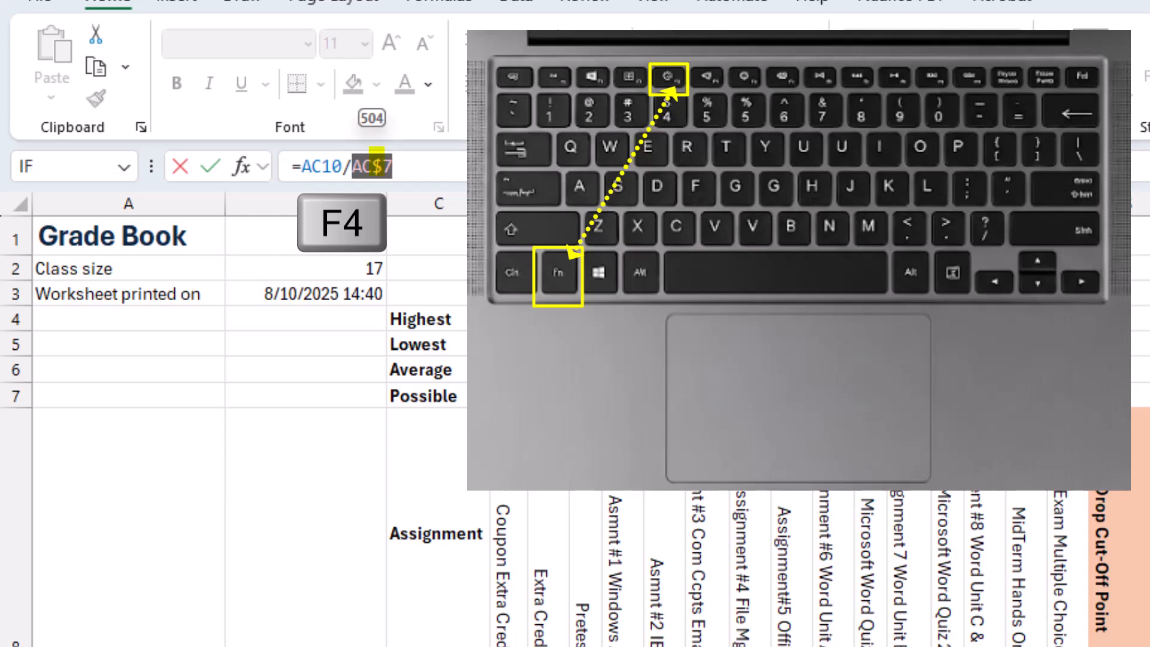
key("F4")
key("F4")
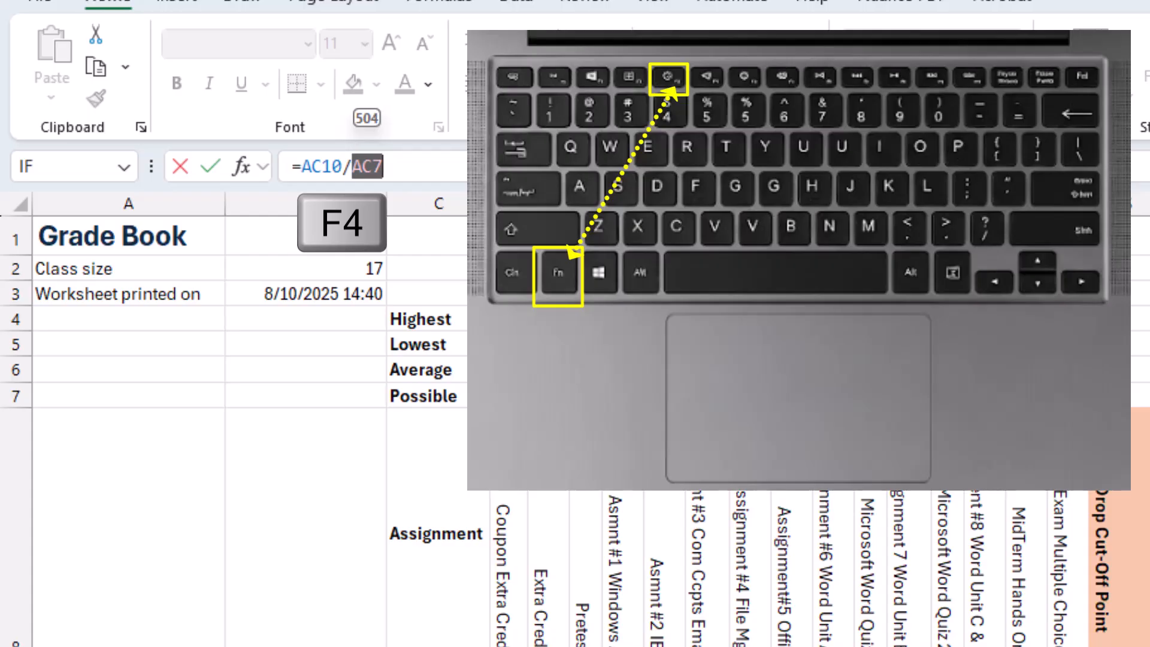
key("F4")
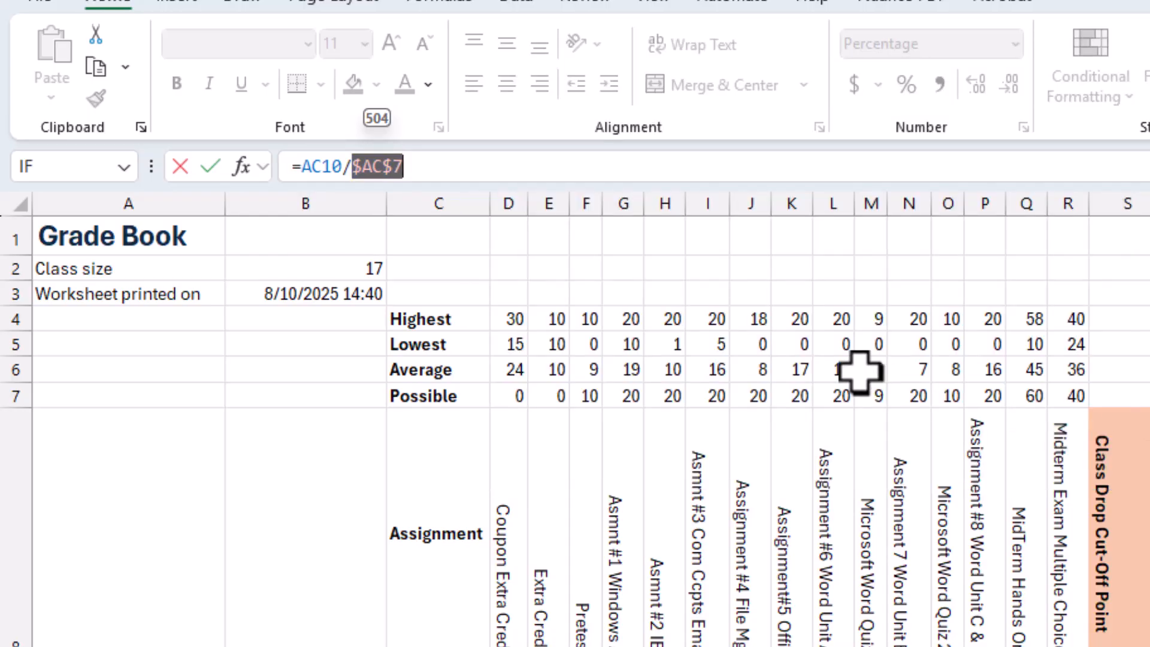
left_click(373, 166)
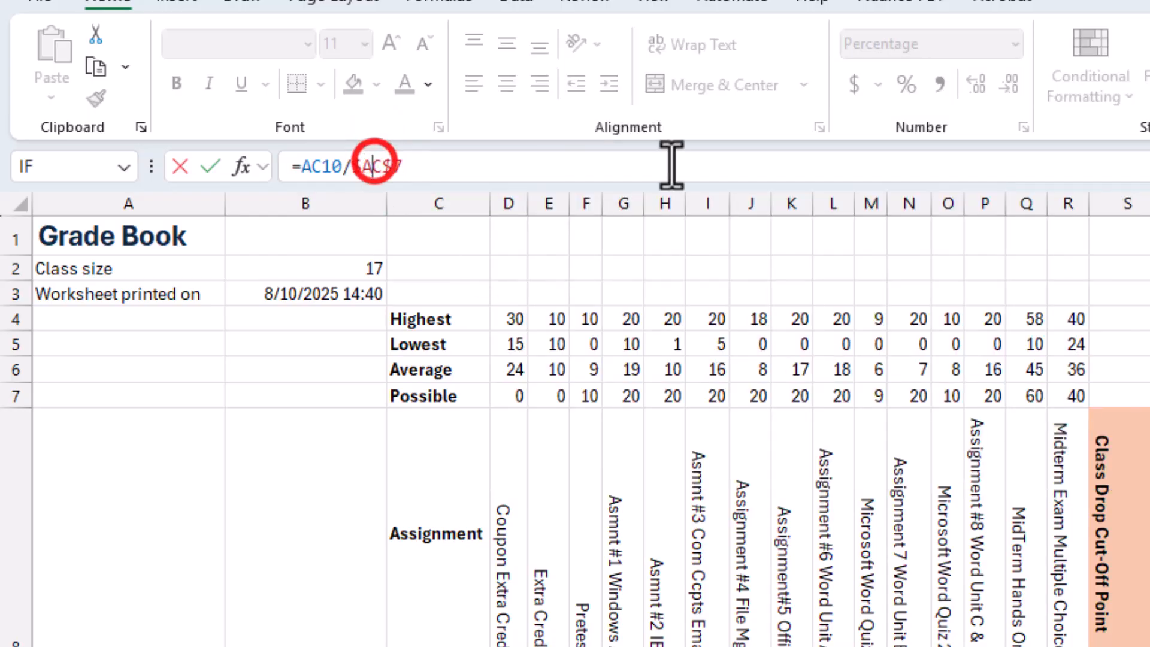
left_click_drag(394, 170, 384, 171)
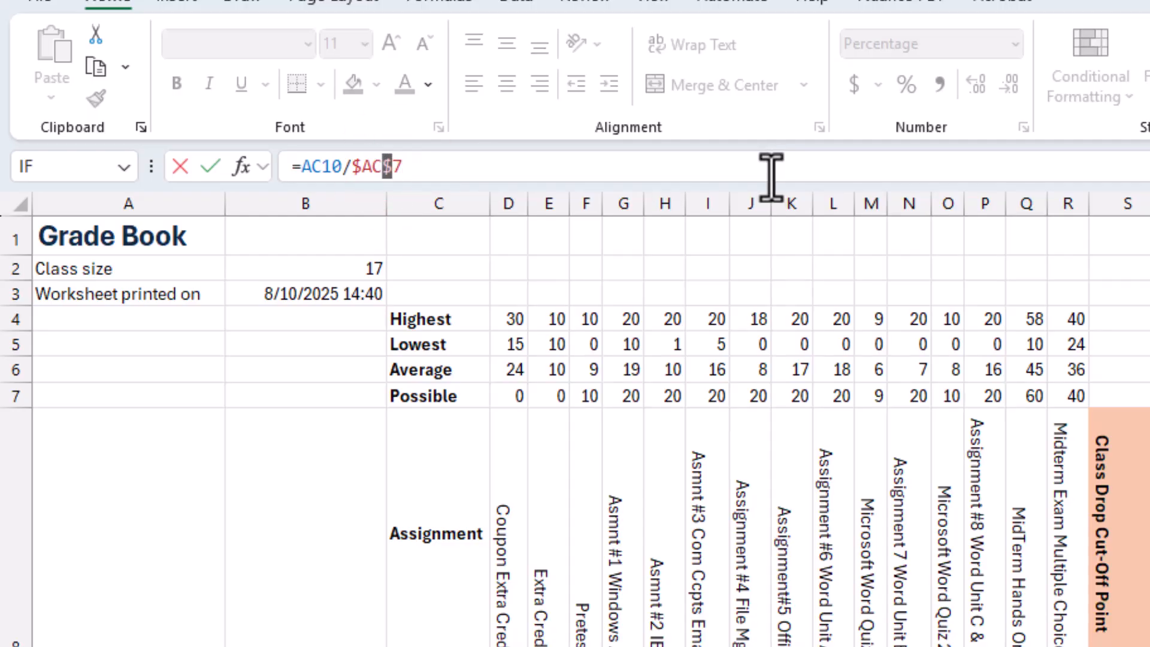
left_click_drag(361, 166, 353, 166)
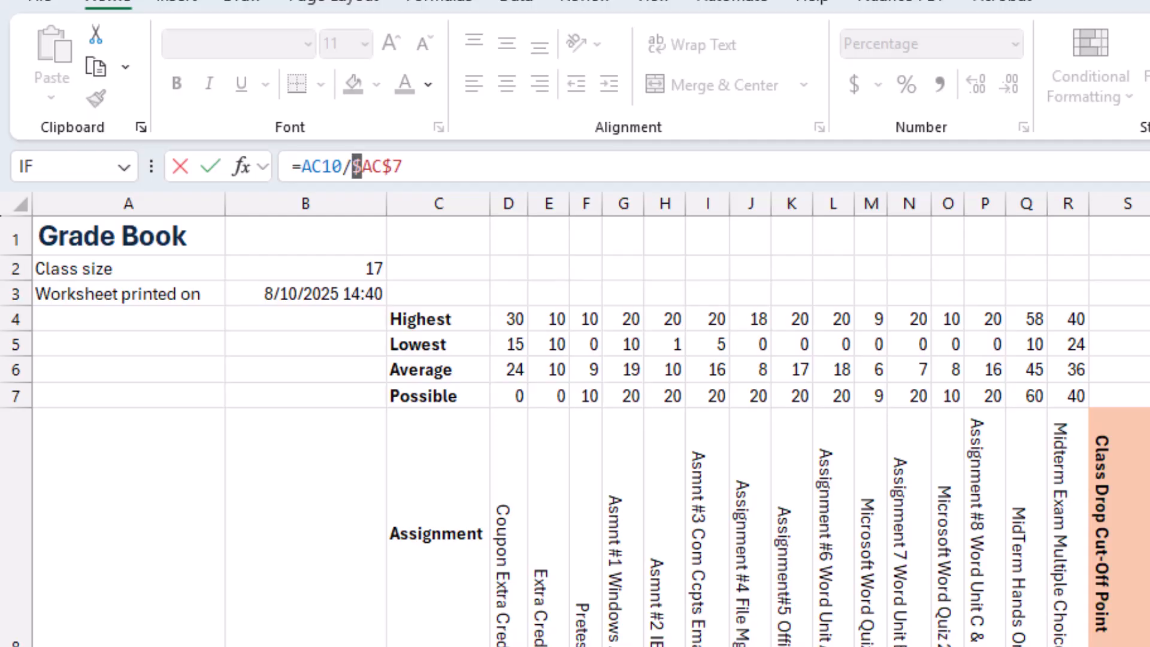
key("Return")
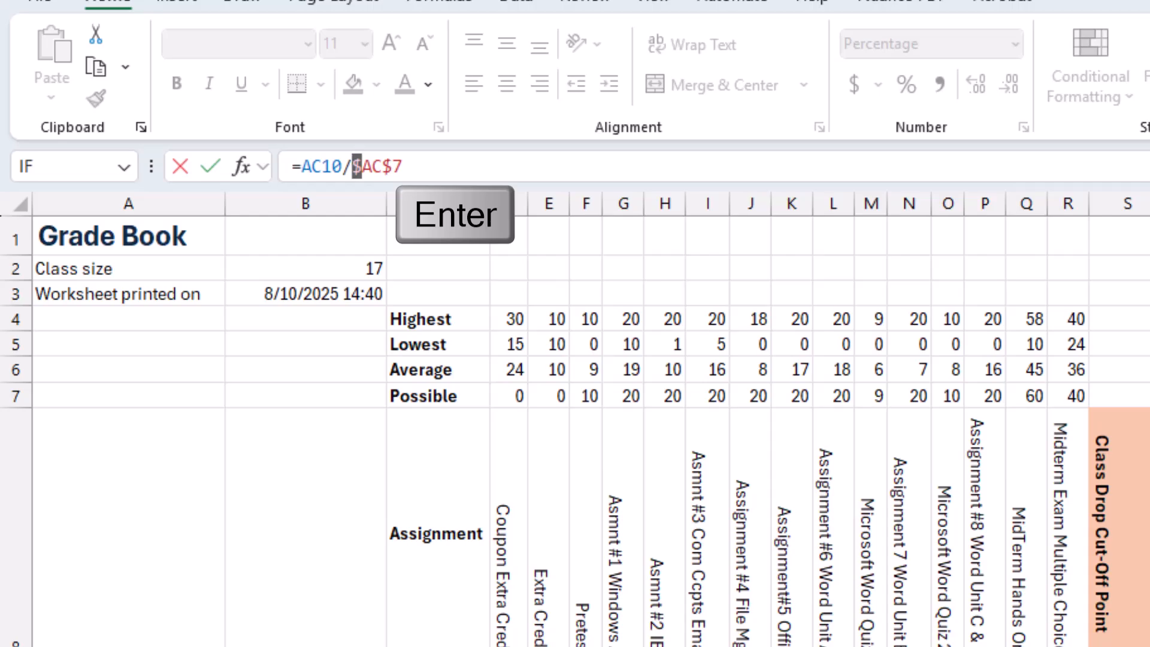
key("Return")
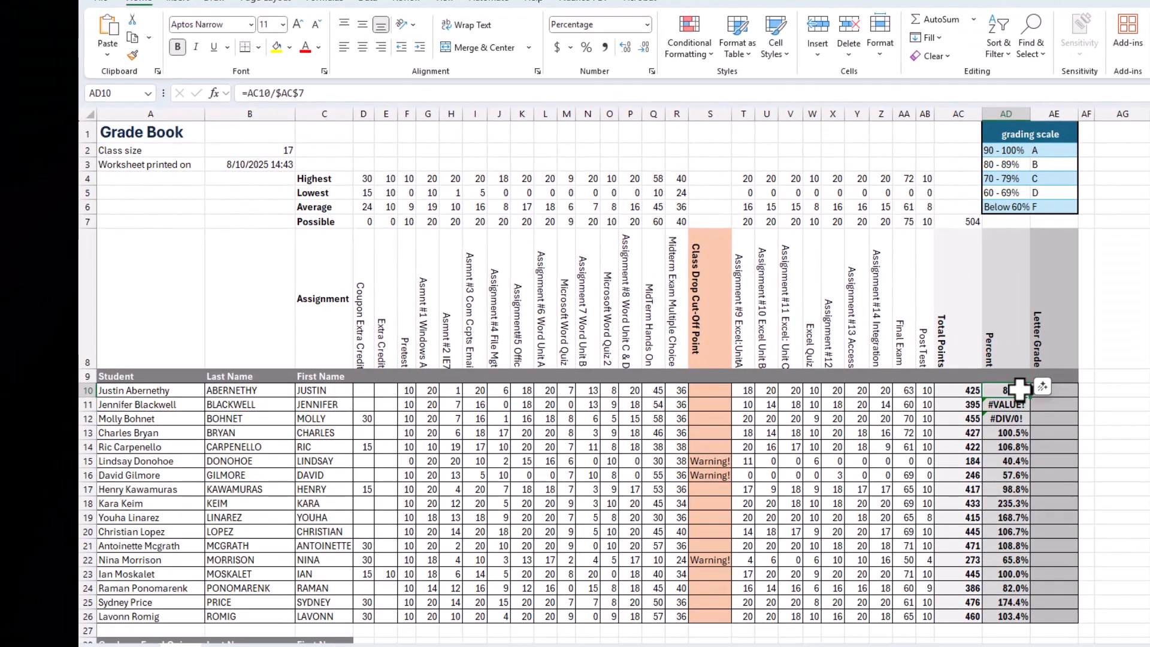
- Refill the percentage formula from AD10 down through AD26 and check the copied formulas in AD17 and AD19 against the points-possible cell AC7
left_click(1021, 390)
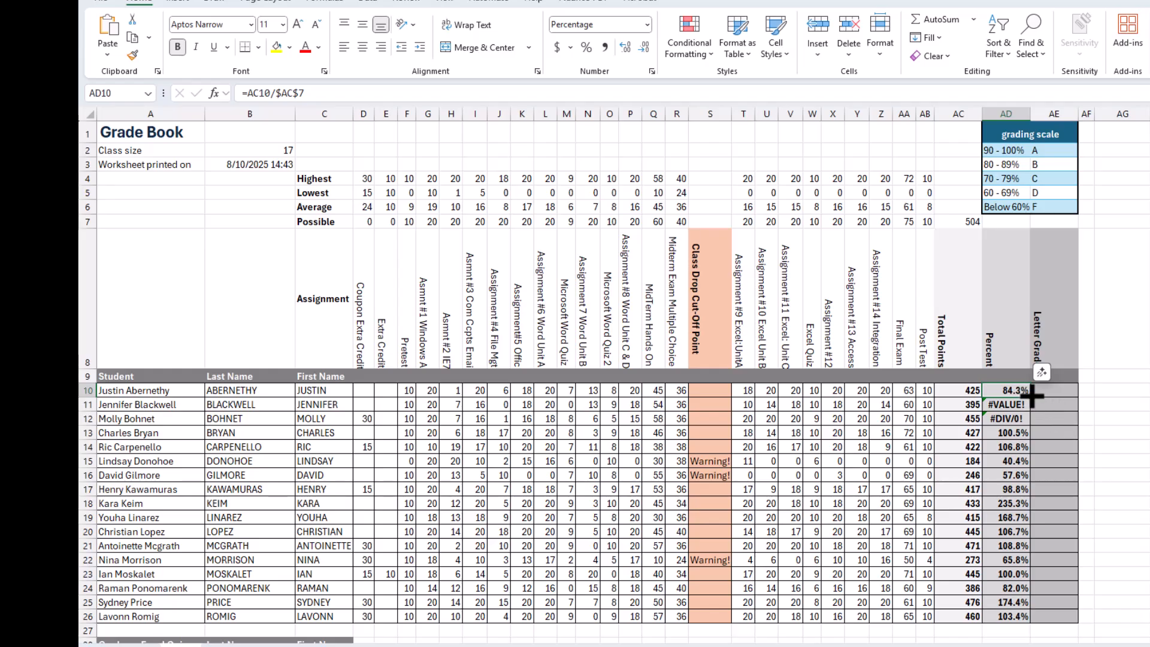
double_click(1032, 394)
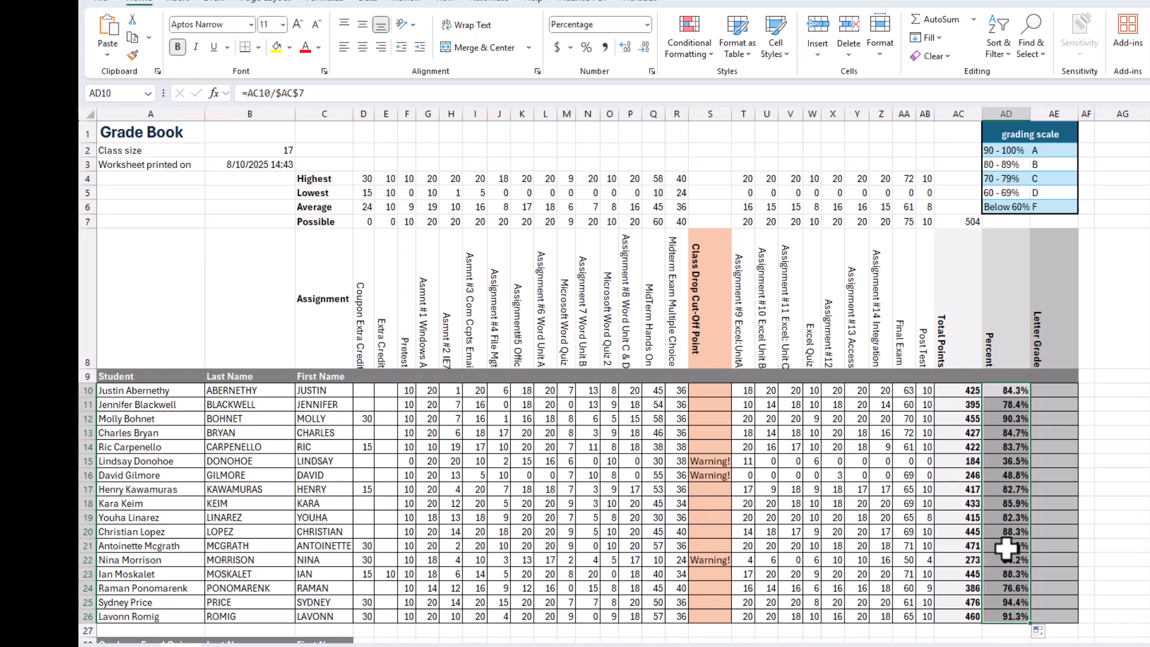
left_click(1010, 488)
left_click(1012, 519)
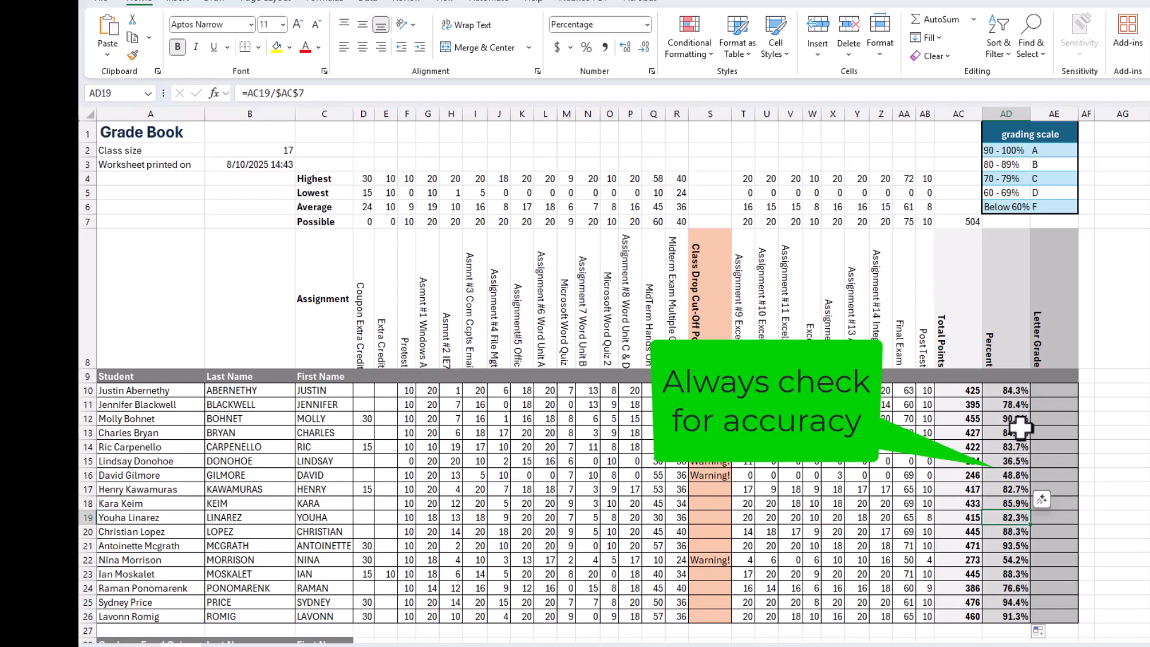
left_click(958, 220)
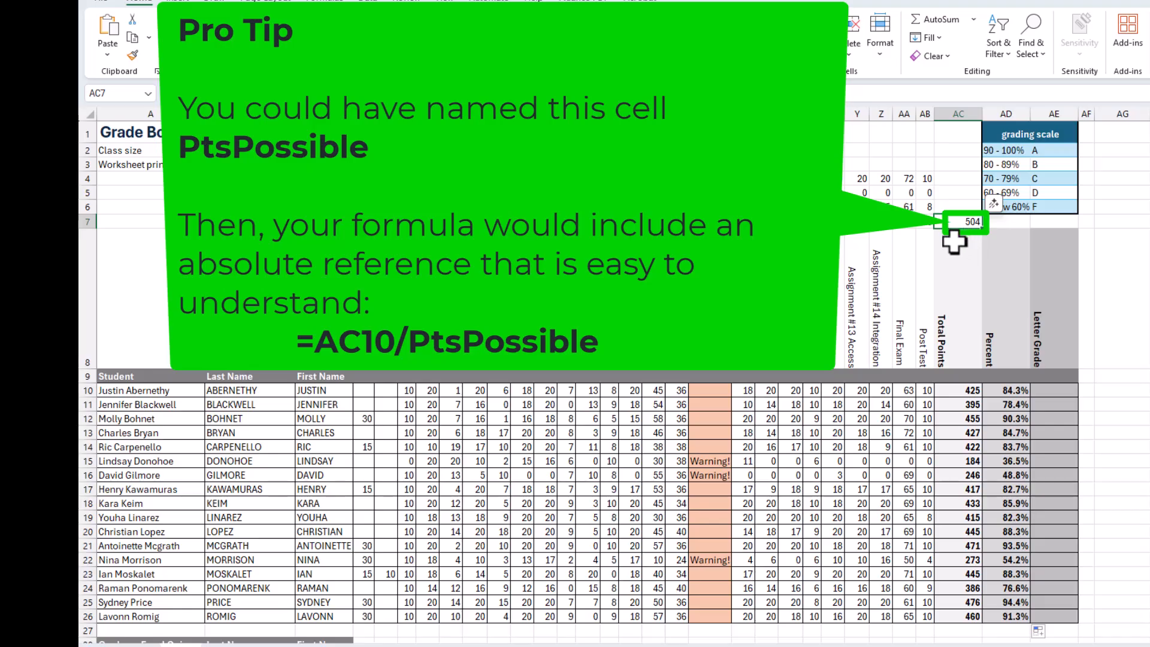
left_click(1016, 393)
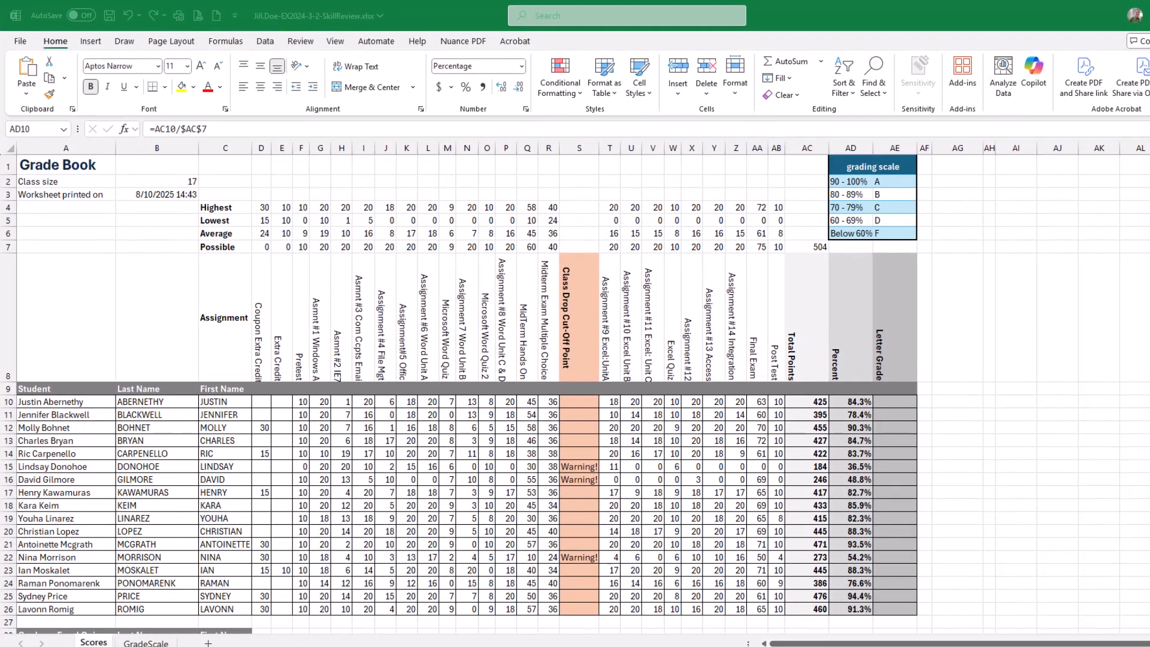
- Save the workbook and check off both items of instruction 15 on the browser assignment page
left_click(107, 14)
left_click_drag(683, 12, 502, 78)
left_click(234, 328)
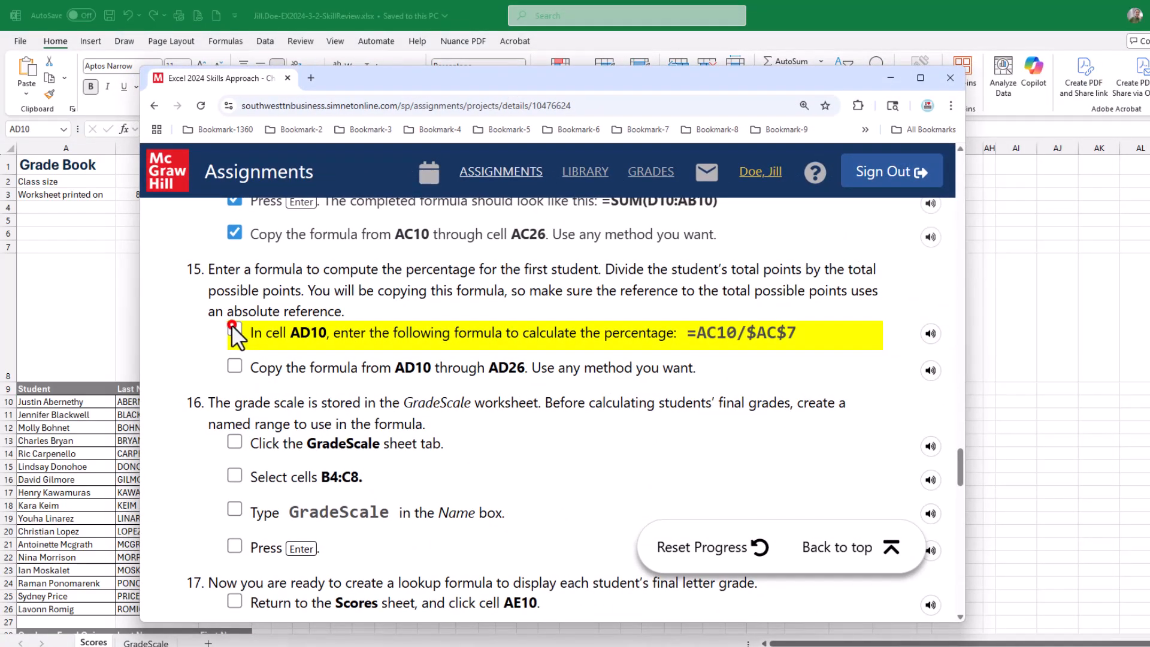
left_click(235, 367)
scroll(513, 394, "down", 3)
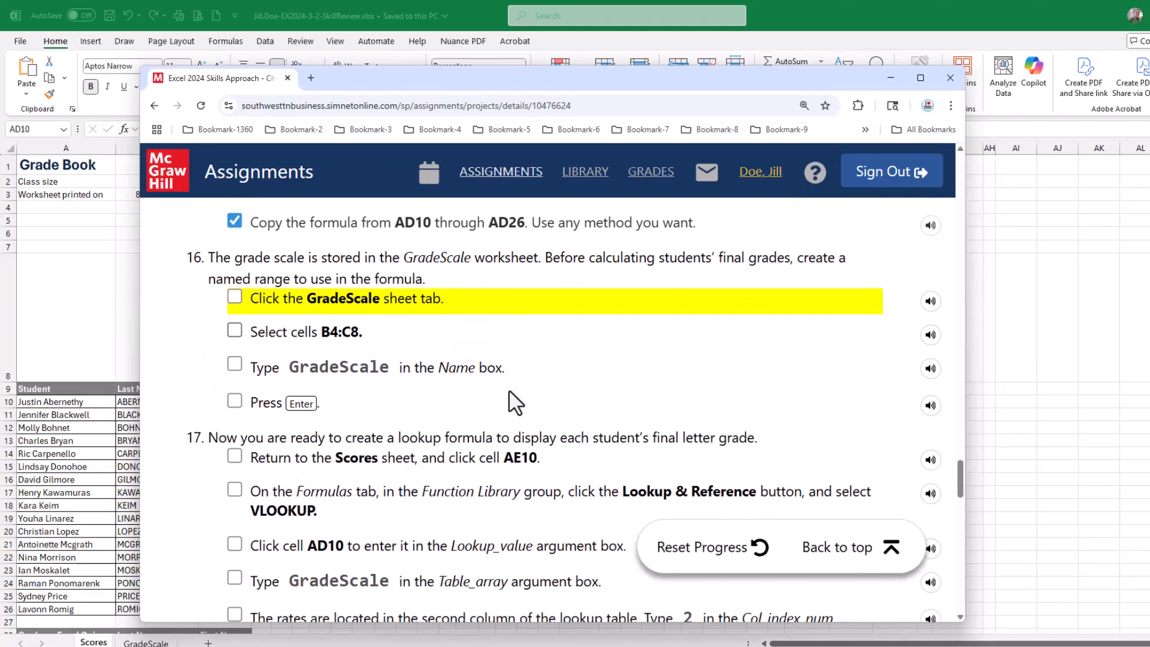
scroll(513, 403, "up", 1)
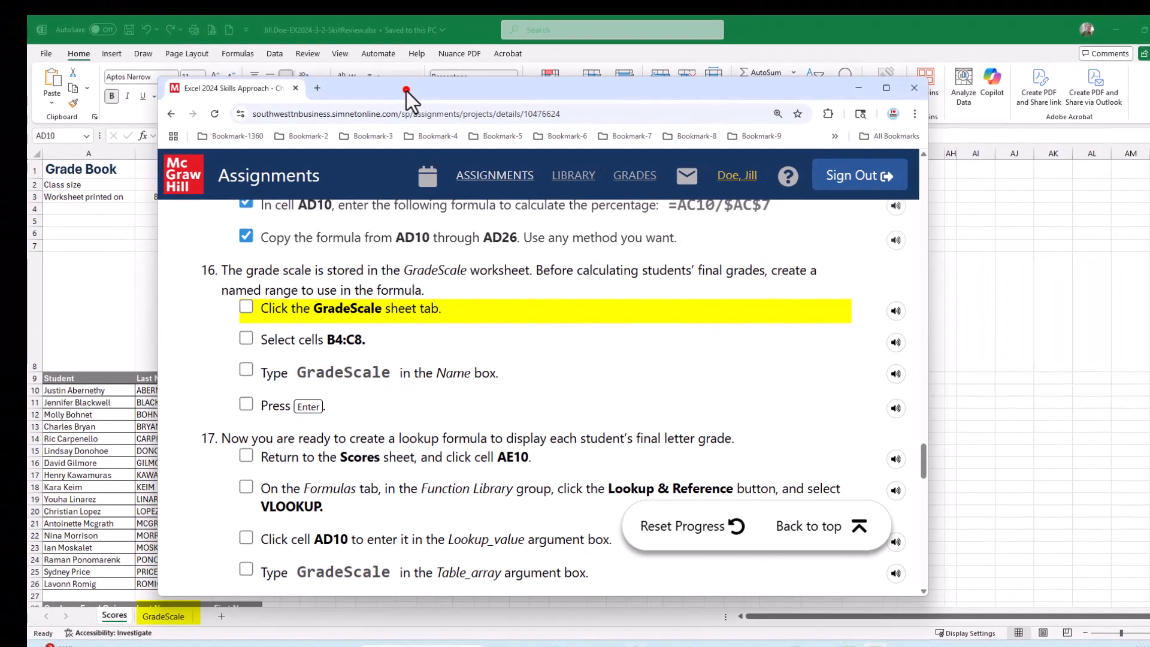
- Return to the Excel workbook, name cells B4:C8 on the GradeScale sheet GradeScale, and check the name among the workbook's defined names
left_click_drag(407, 91, 1149, 89)
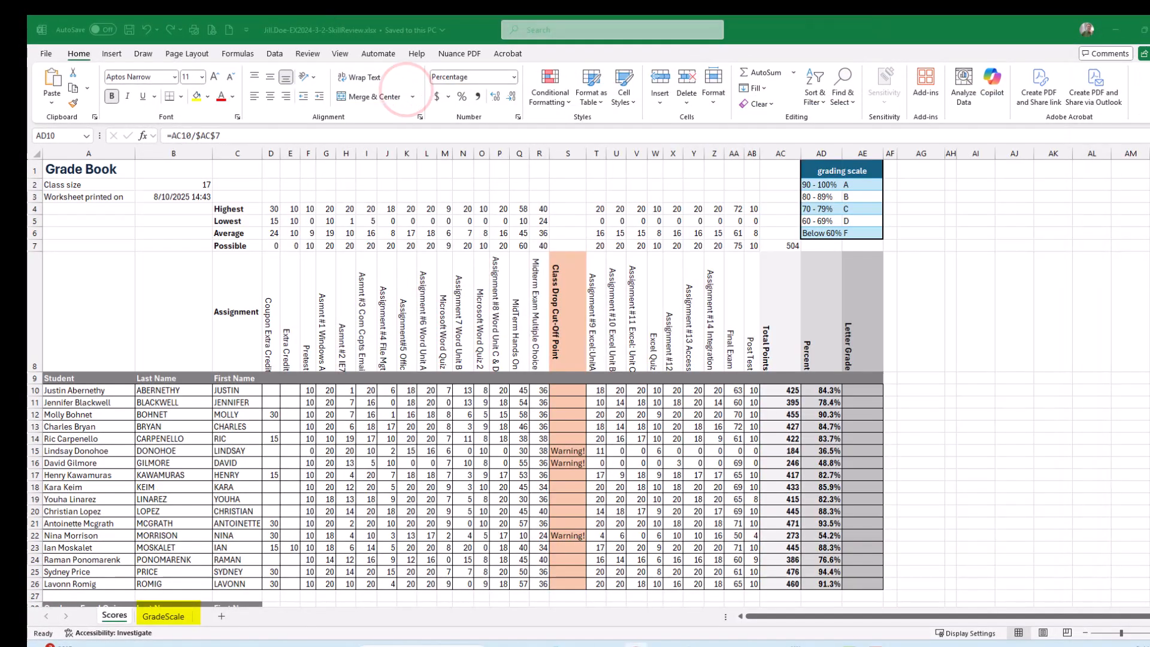
left_click(156, 617)
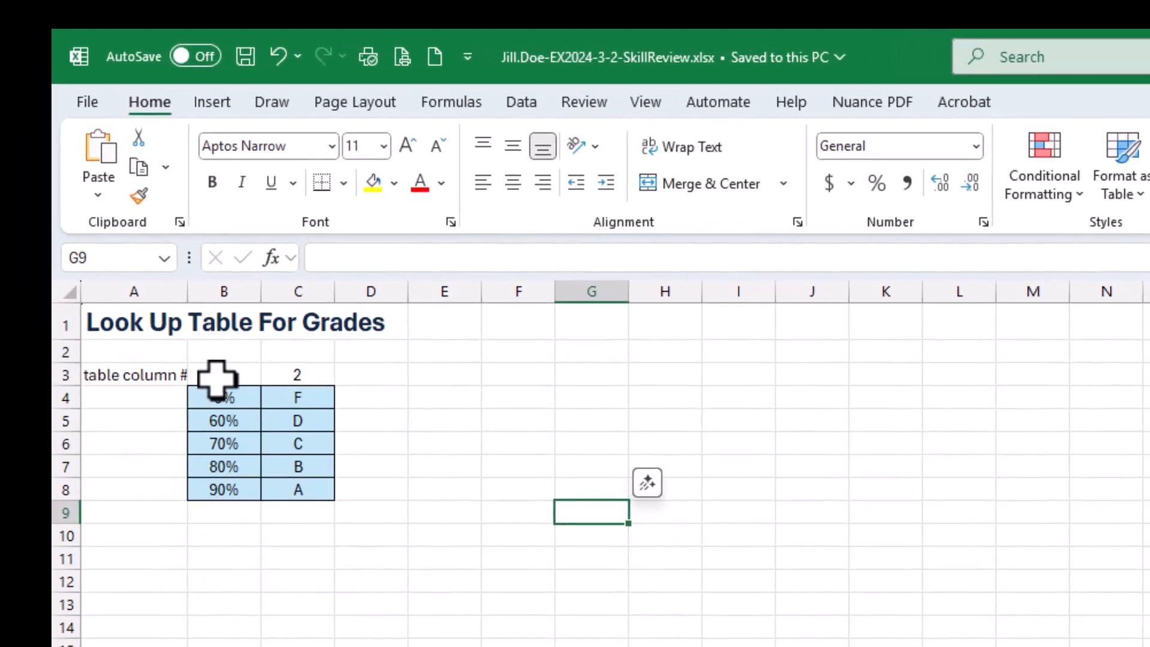
left_click_drag(208, 404, 291, 488)
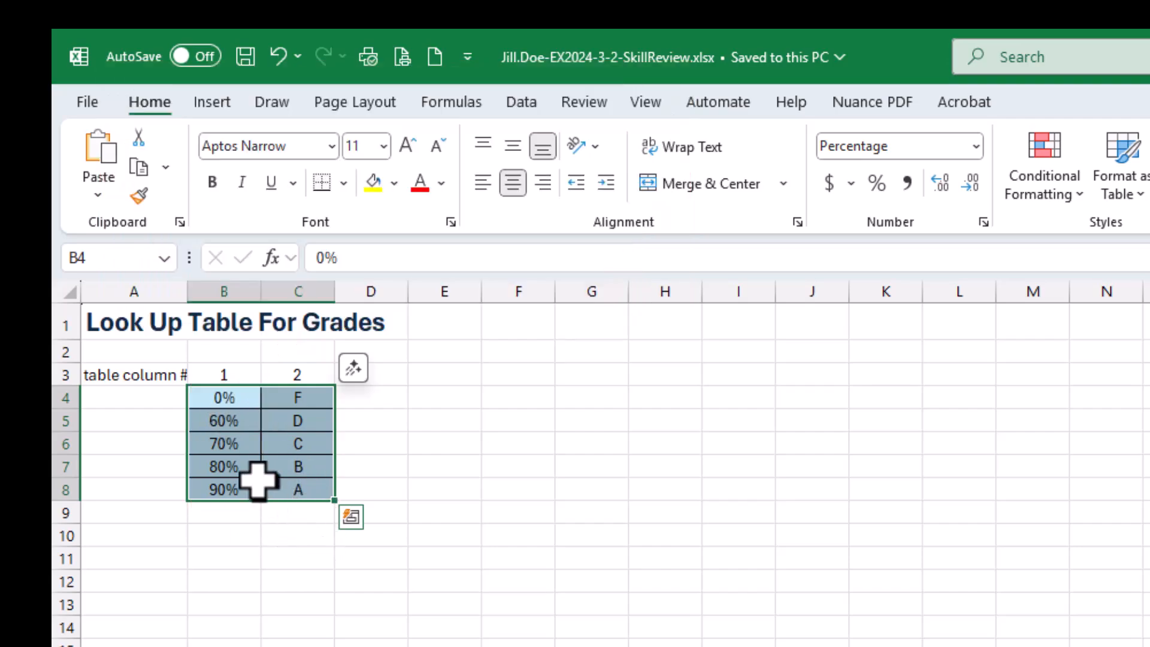
left_click(123, 259)
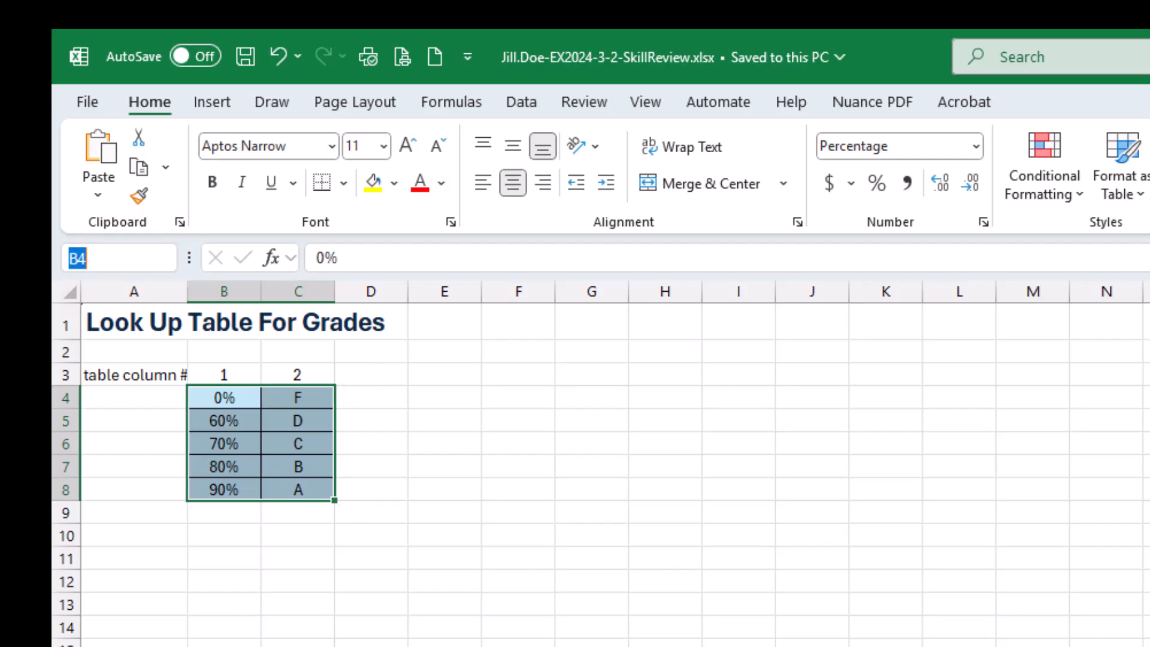
type("Grade")
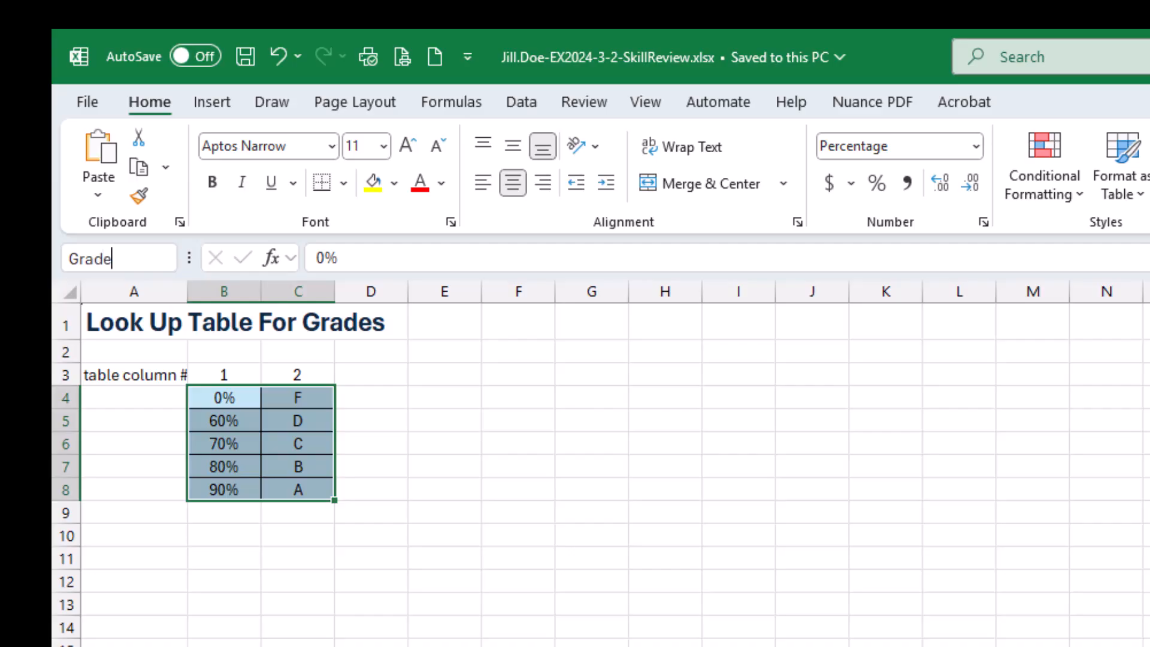
type("Scale")
key("Return")
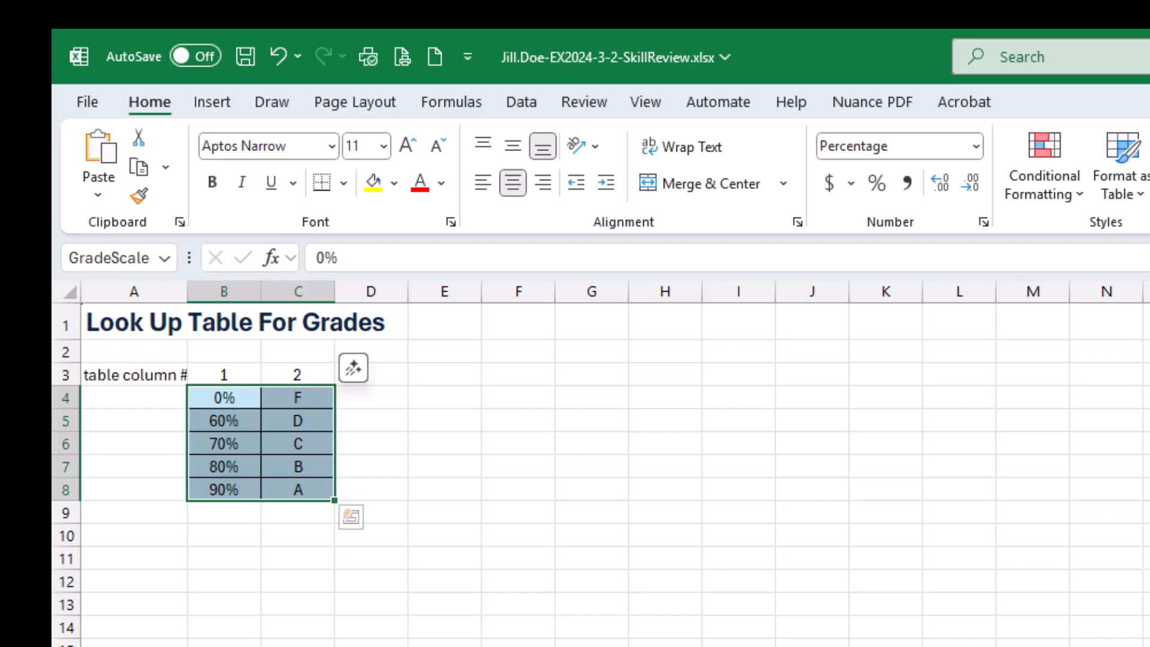
left_click(164, 259)
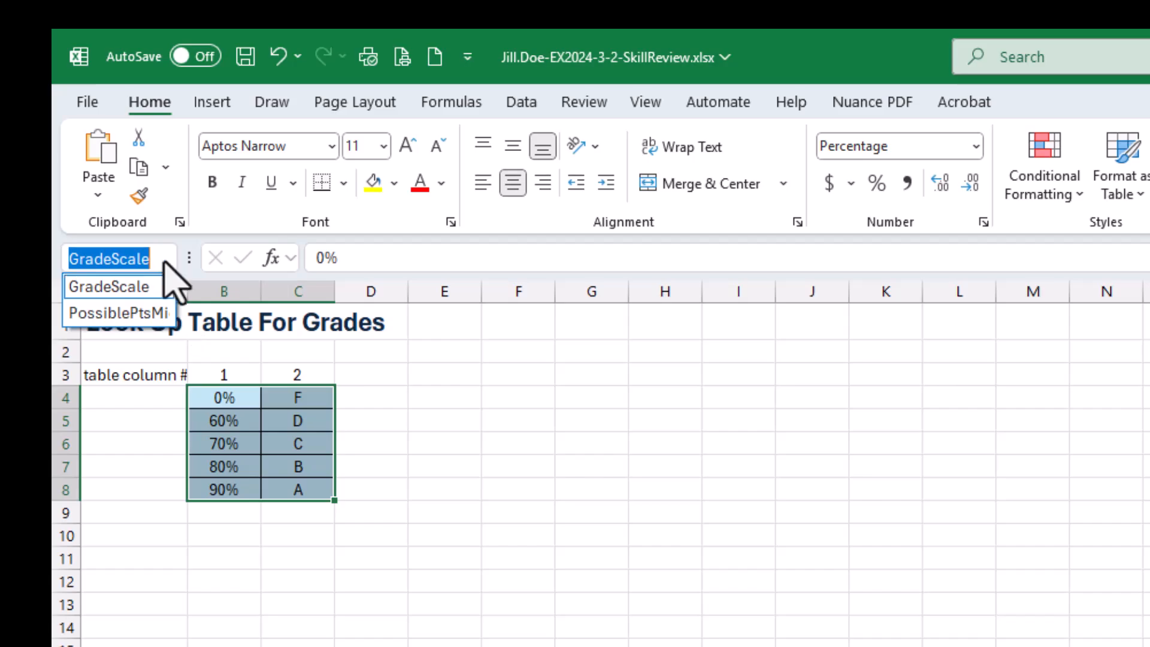
key("Escape")
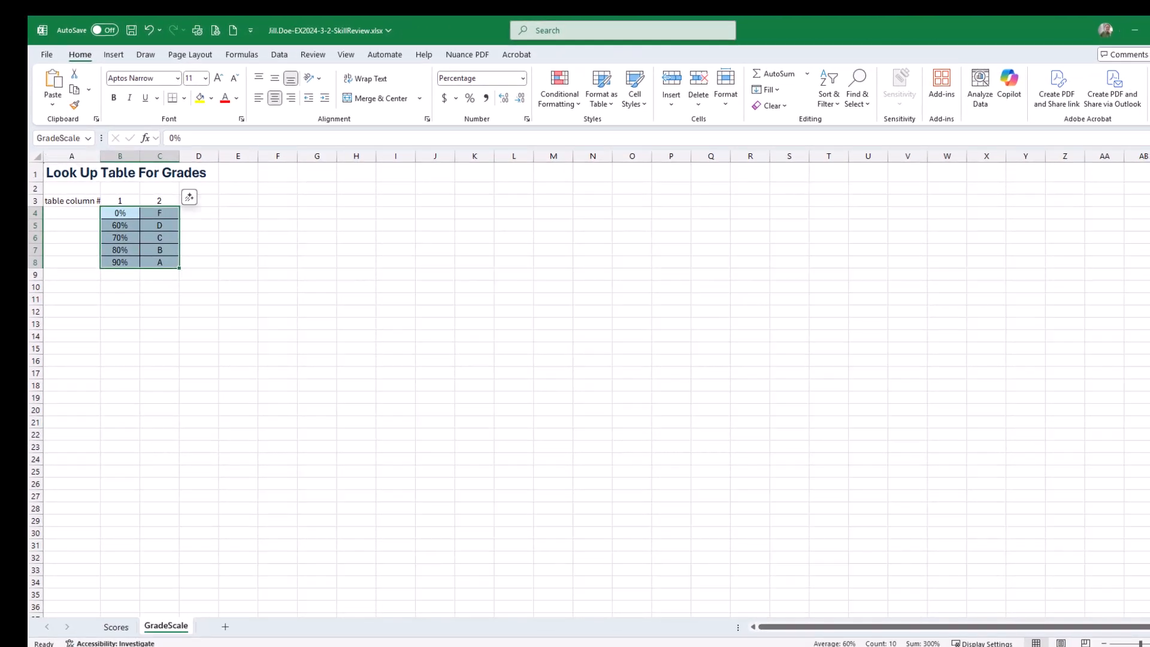
- Switch to the browser assignment page and check off all four items of instruction 16
left_click_drag(1149, 80, 493, 87)
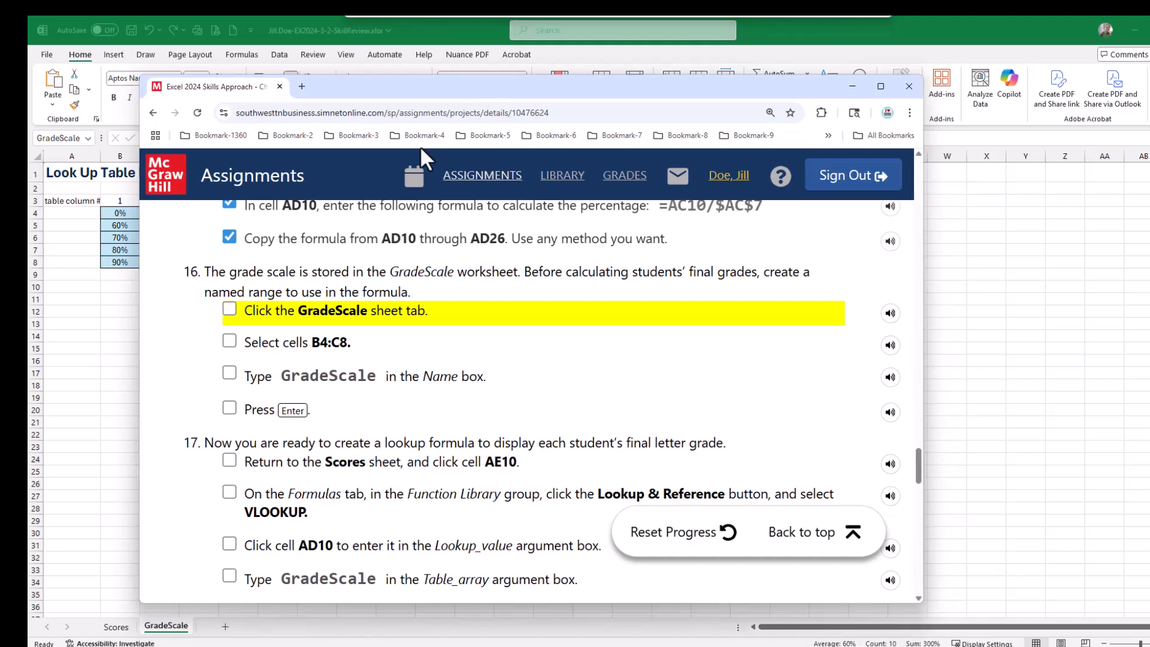
left_click(229, 310)
left_click(229, 340)
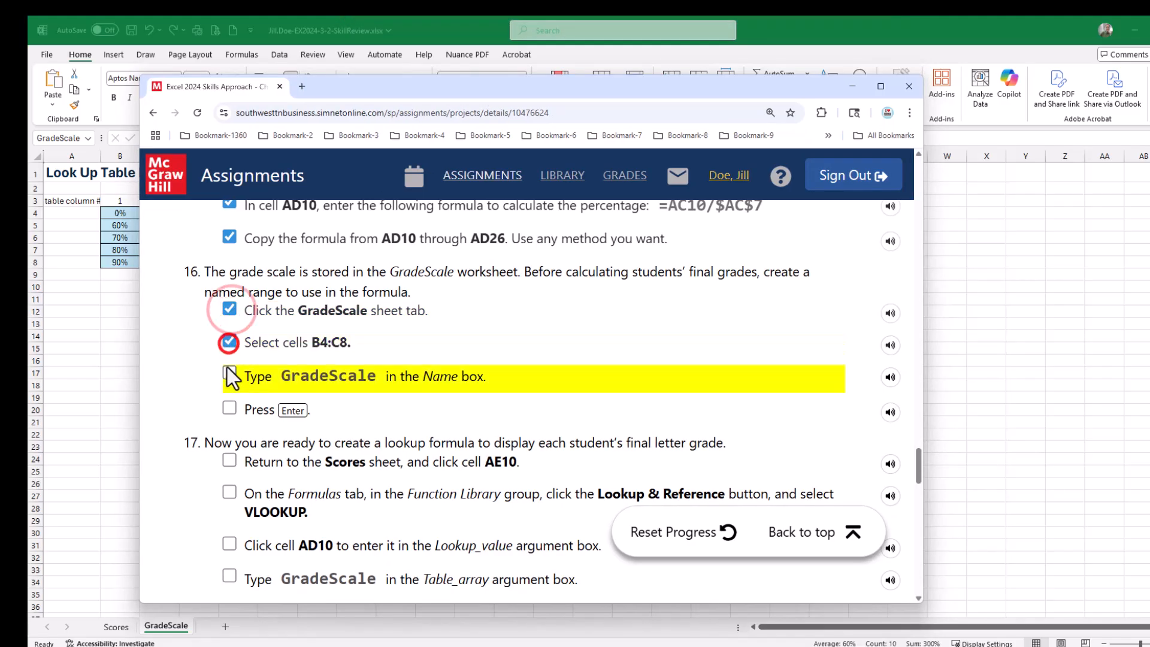
left_click(230, 375)
left_click(229, 408)
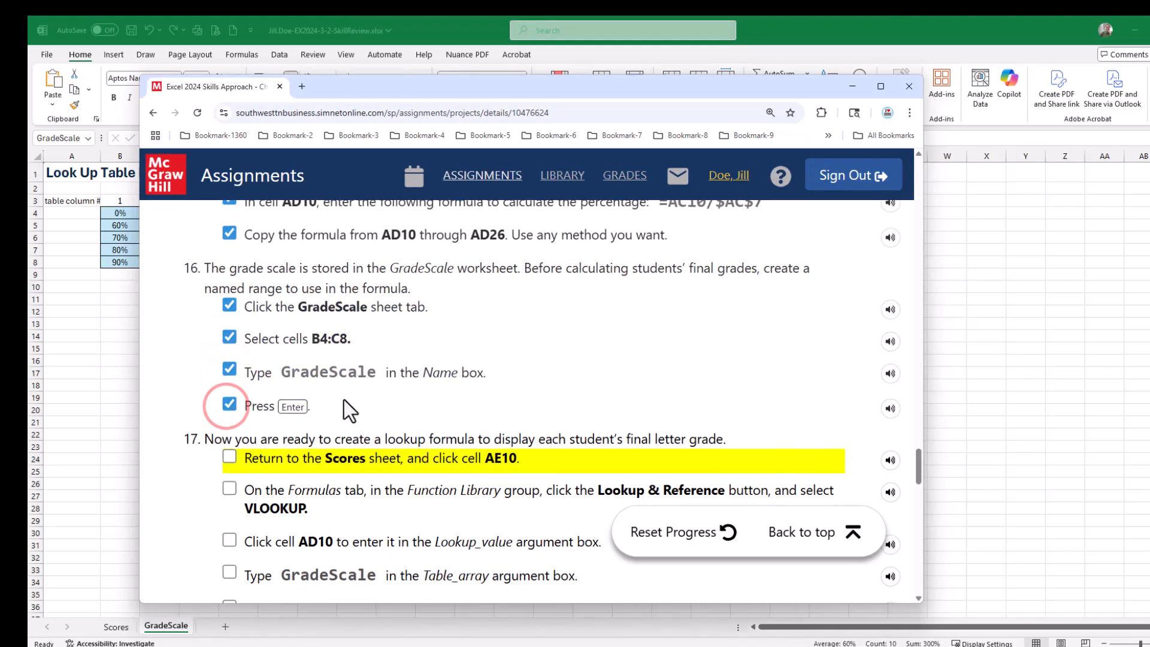
- Read instruction 17 on the VLOOKUP letter-grade formula and compare its arguments with the lookup table on the GradeScale sheet
scroll(344, 400, "down", 2)
scroll(344, 400, "down", 1)
scroll(344, 400, "down", 1)
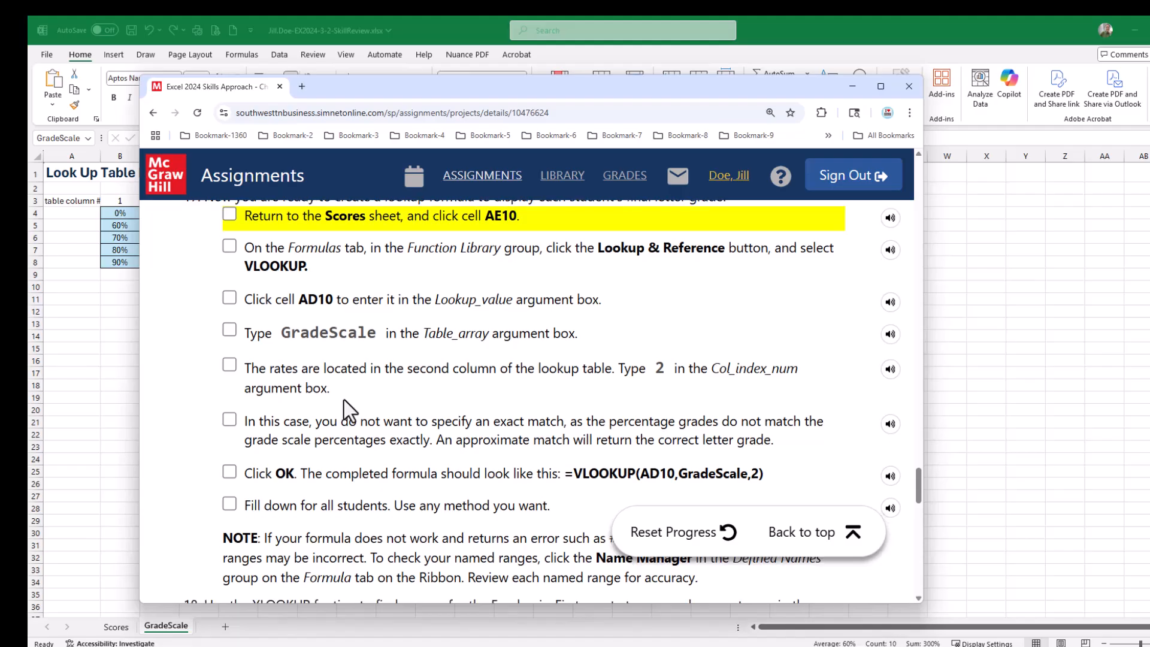
left_click_drag(396, 78, 393, 33)
scroll(403, 268, "up", 1)
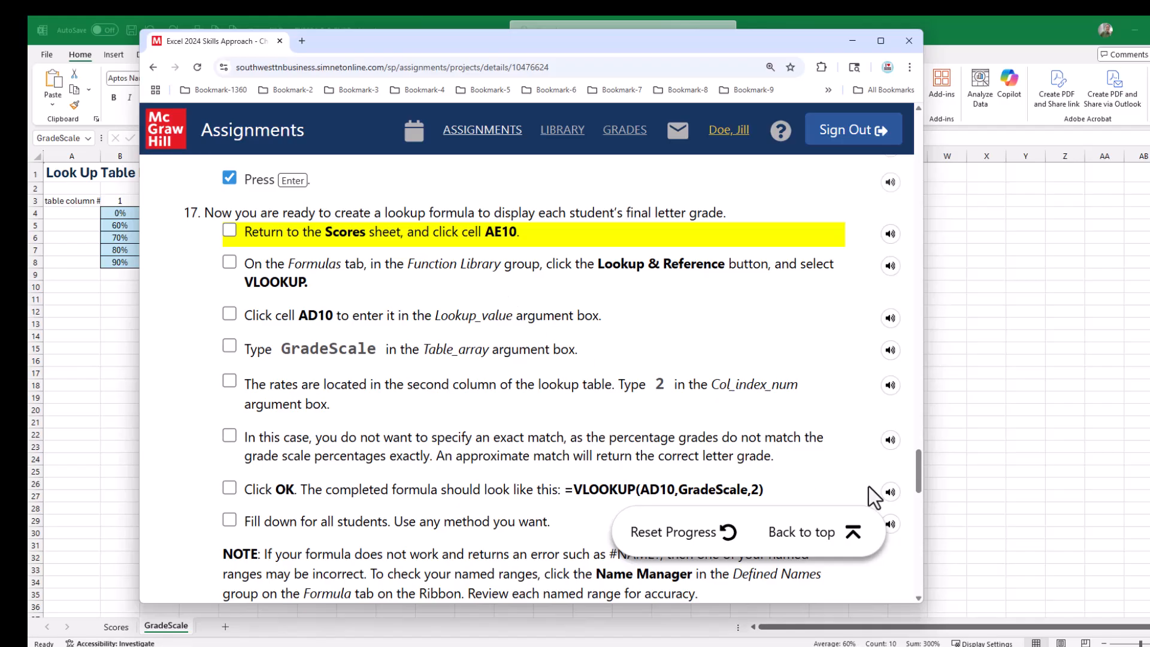
left_click_drag(918, 471, 919, 476)
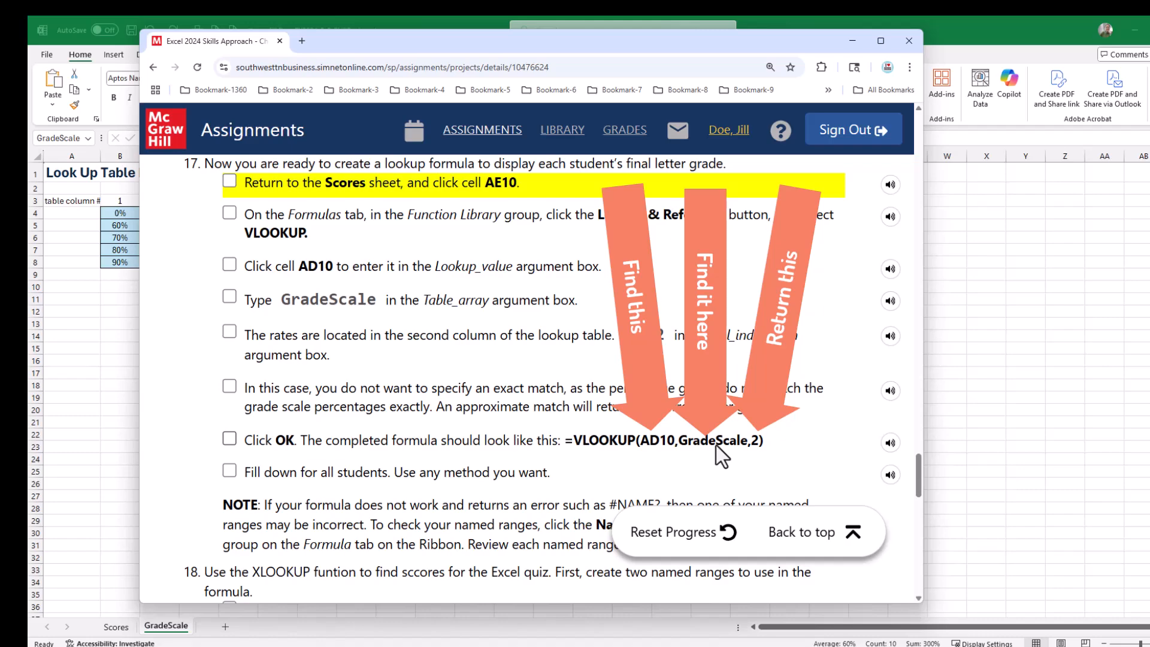
left_click_drag(427, 46, 476, 51)
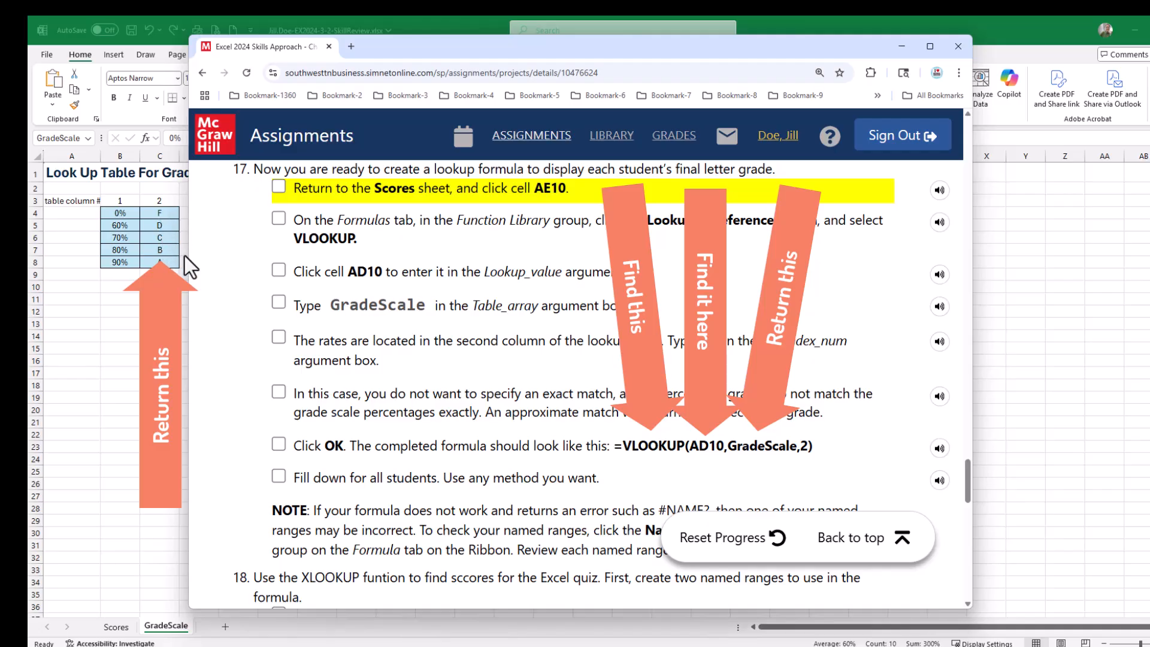
left_click_drag(525, 48, 1131, 135)
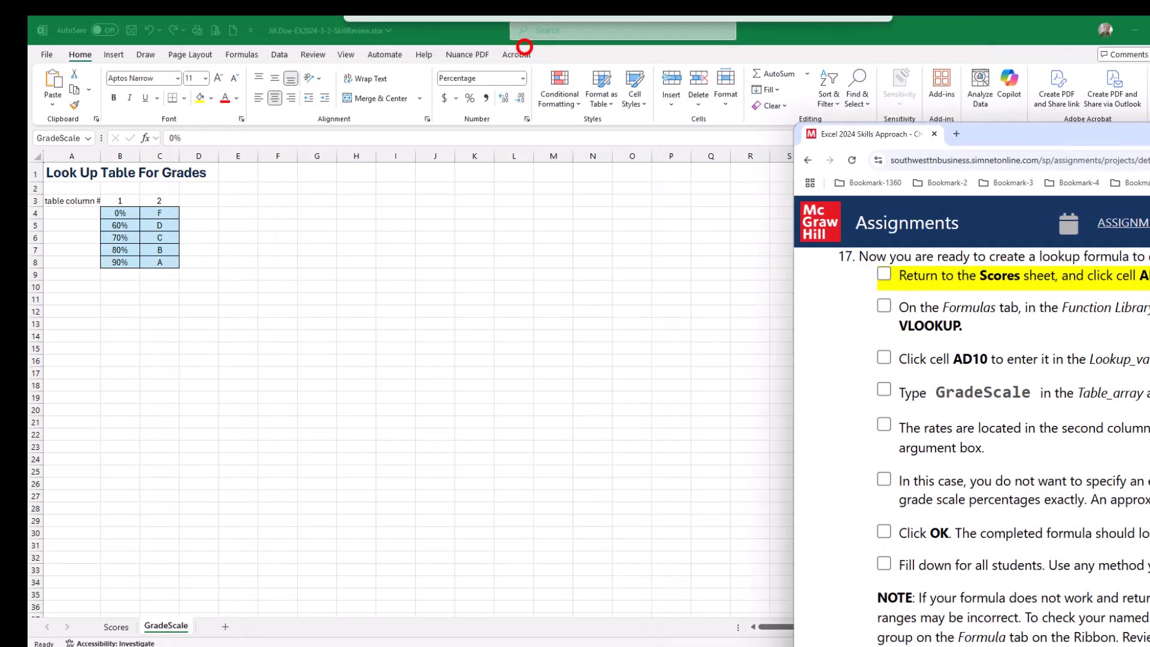
- Return to the Scores sheet and start a VLOOKUP function in cell AE10 of the Letter Grade column
left_click(116, 626)
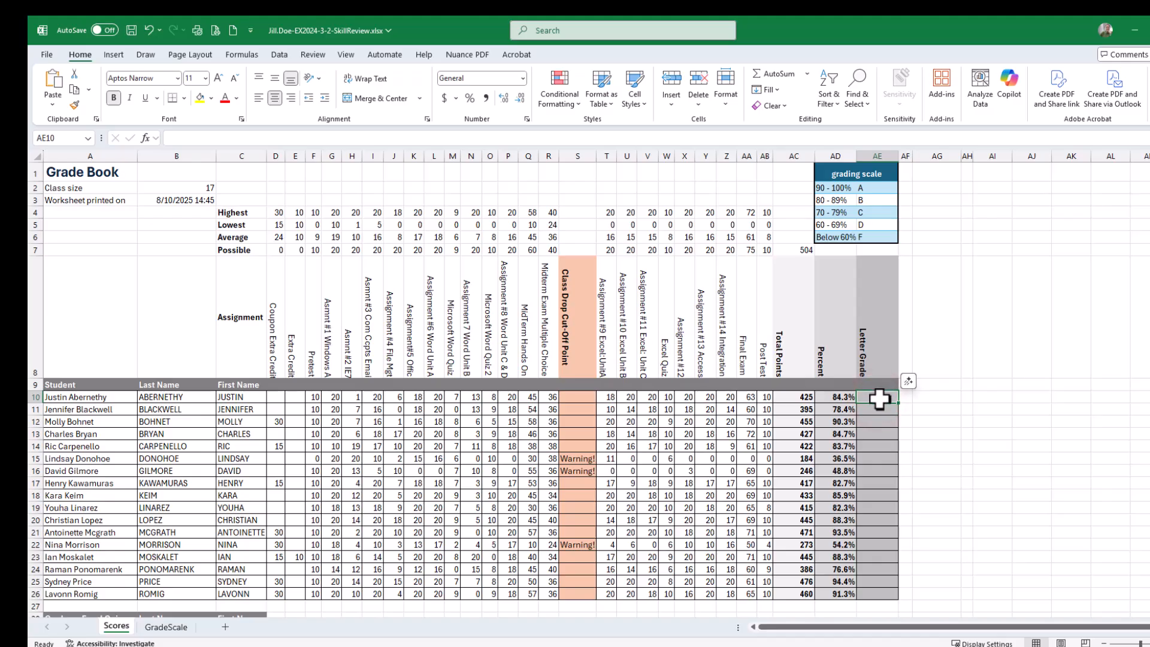
left_click(240, 54)
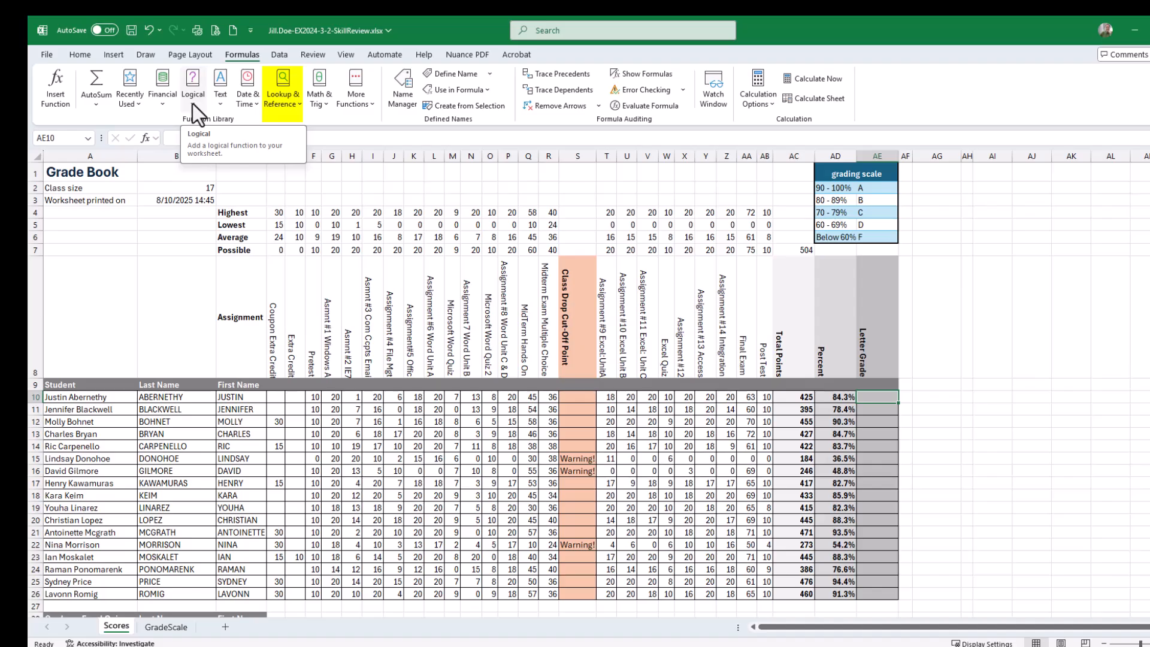
left_click(284, 90)
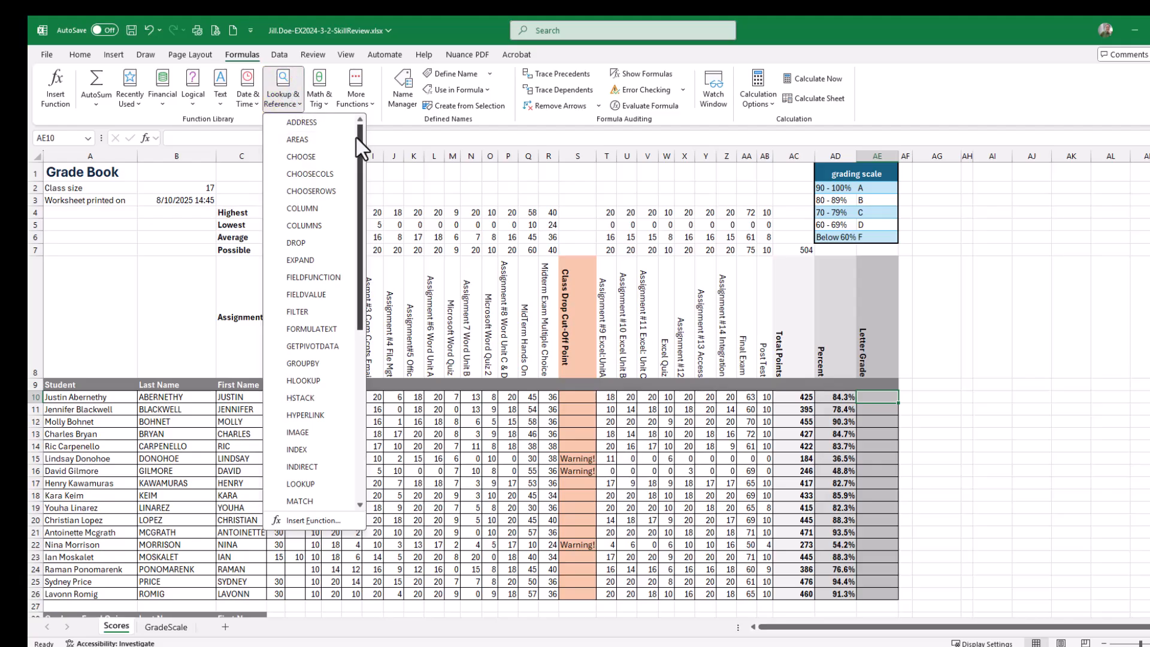
left_click_drag(360, 137, 360, 139)
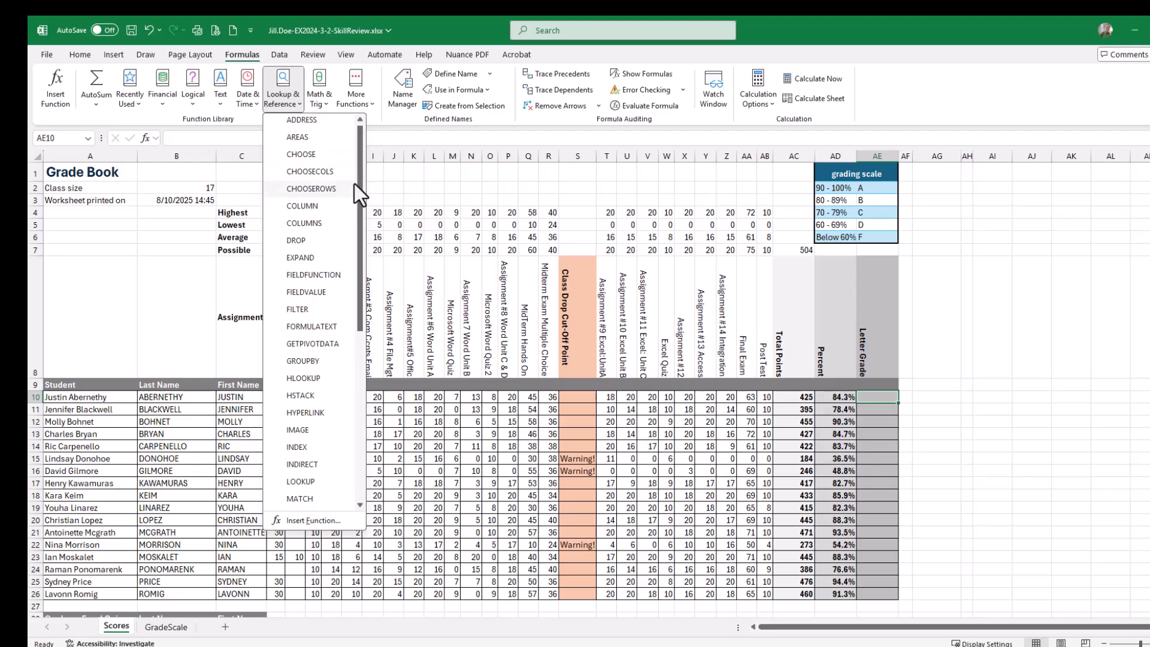
left_click_drag(358, 189, 344, 397)
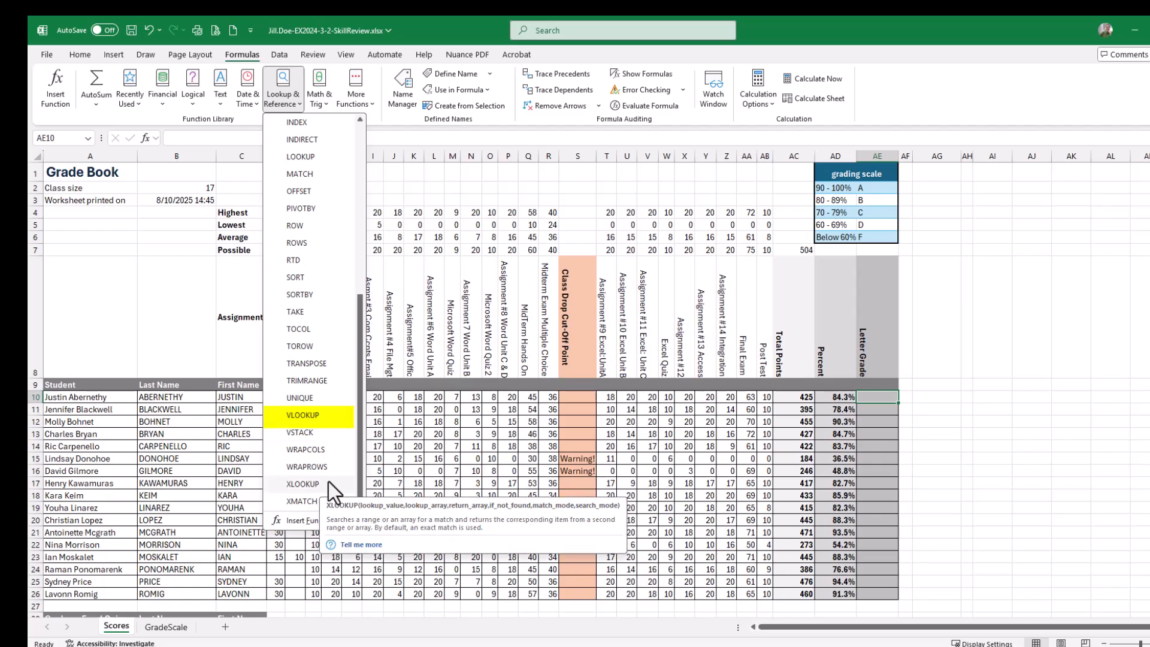
left_click(321, 416)
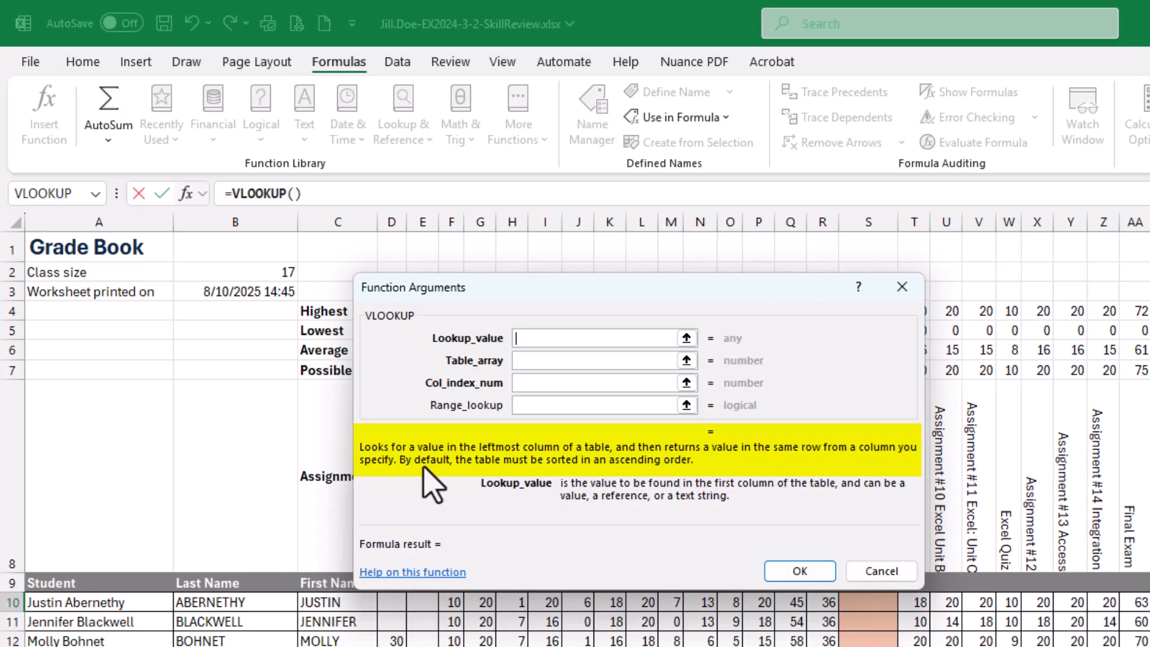
- Set the VLOOKUP lookup value to cell AD10 and the table array to the named range GradeScale
left_click(536, 338)
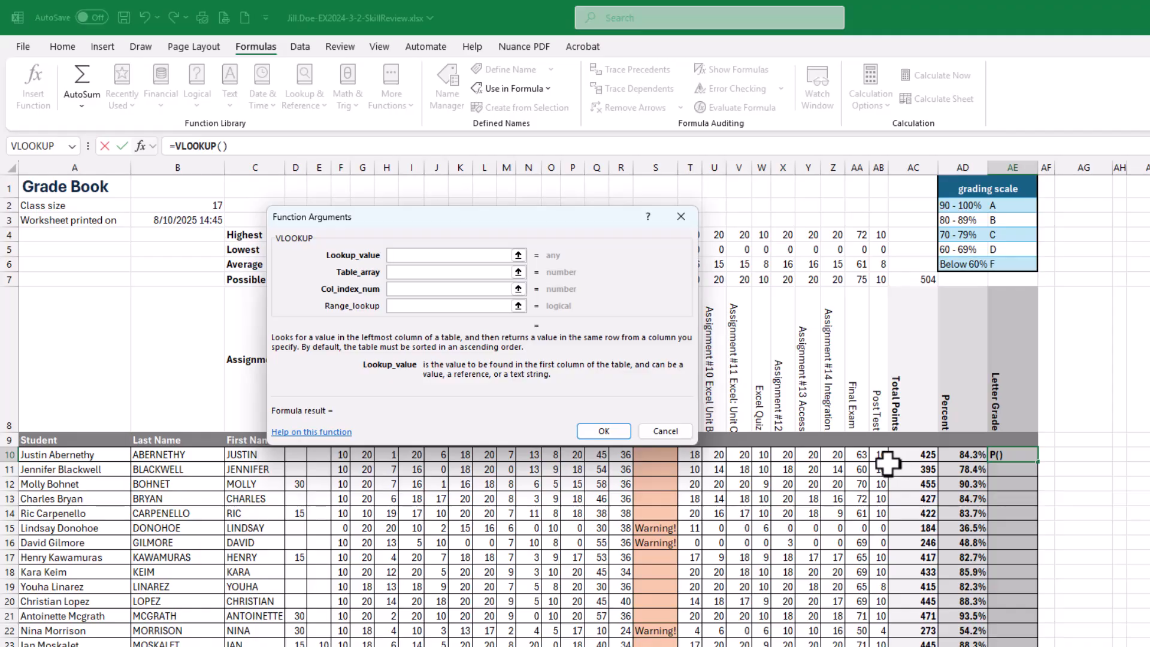
left_click(965, 455)
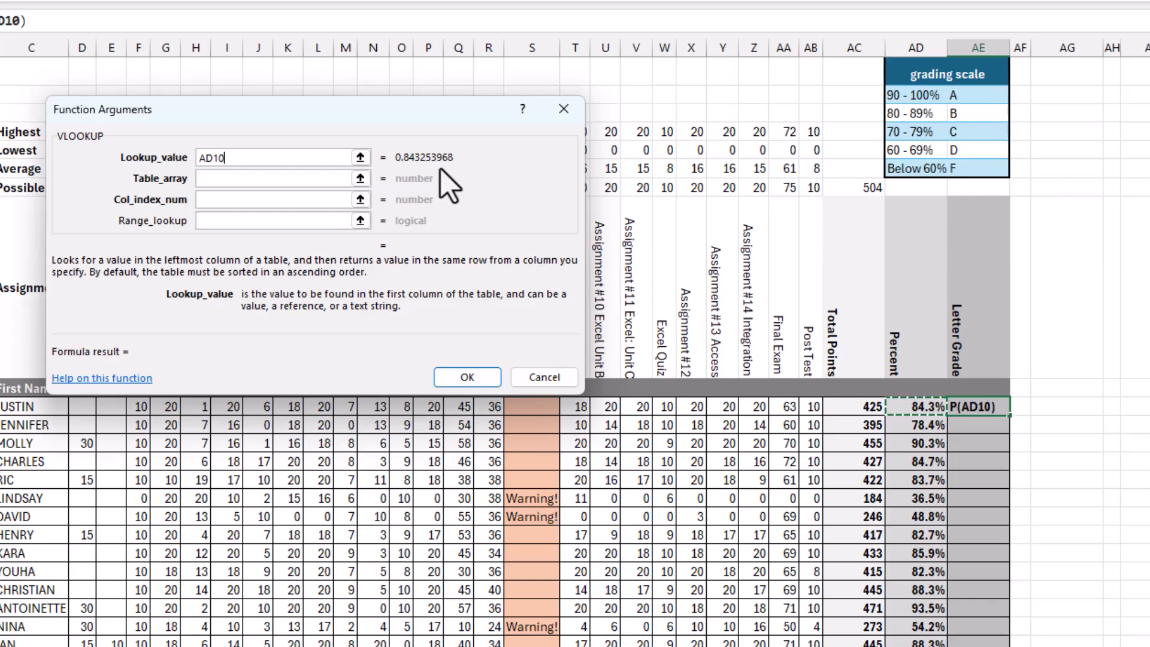
left_click(251, 180)
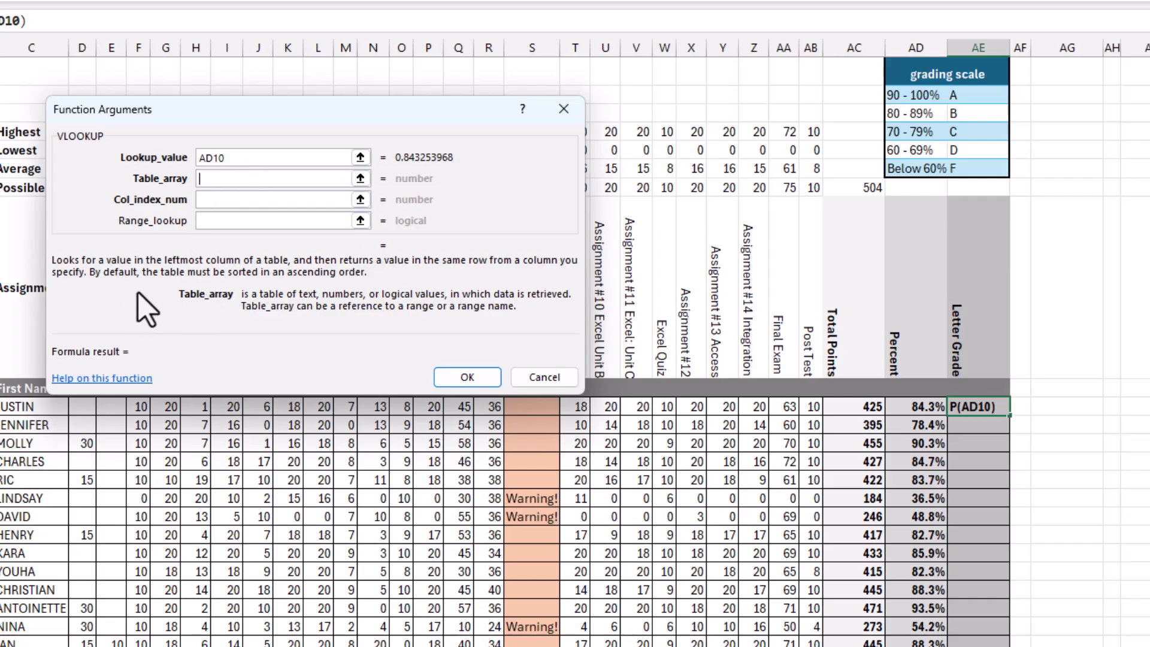
type("GradeScale")
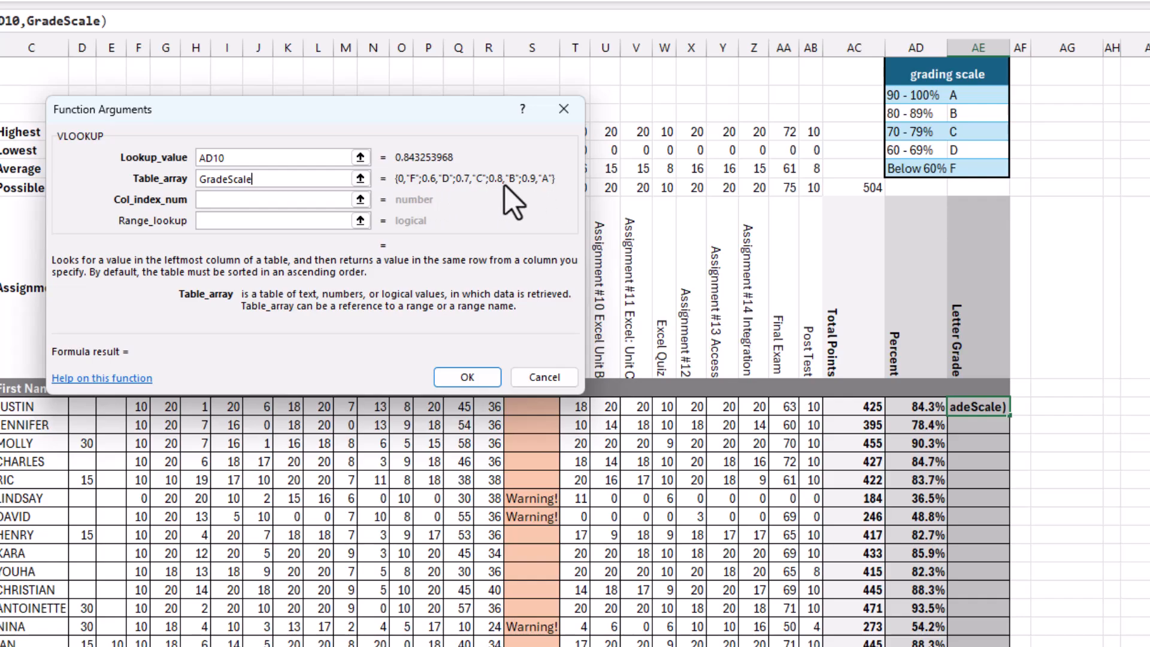
- Review the lookup value and table array arguments, and set the VLOOKUP column index number to 2
left_click(235, 199)
left_click(236, 199)
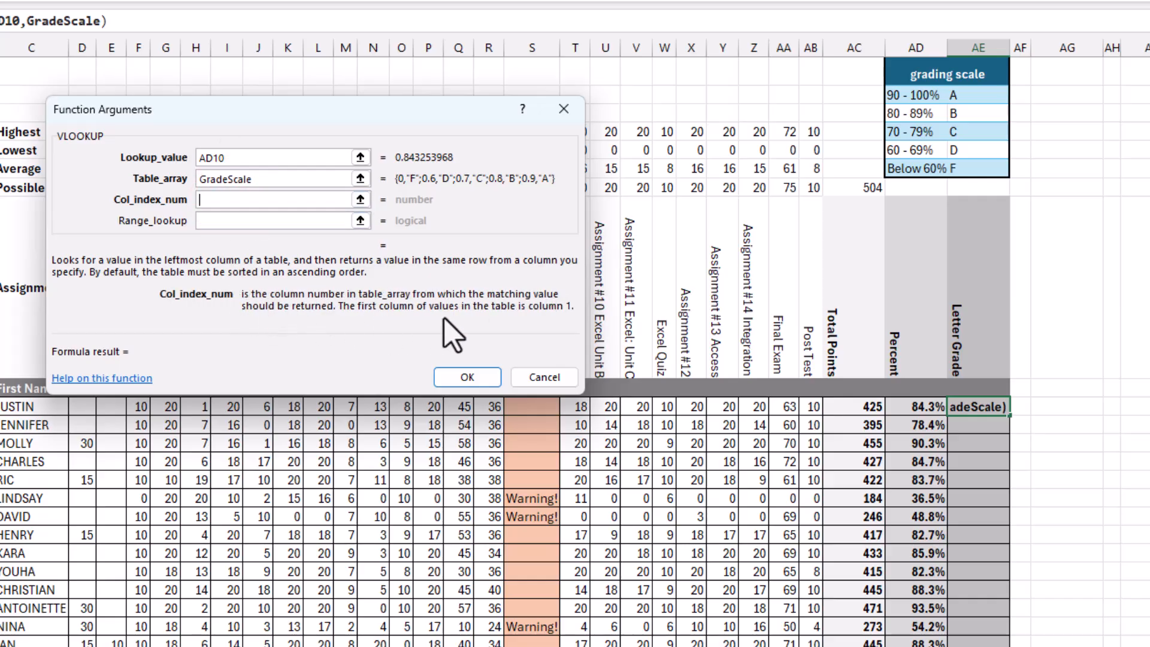
left_click(265, 158)
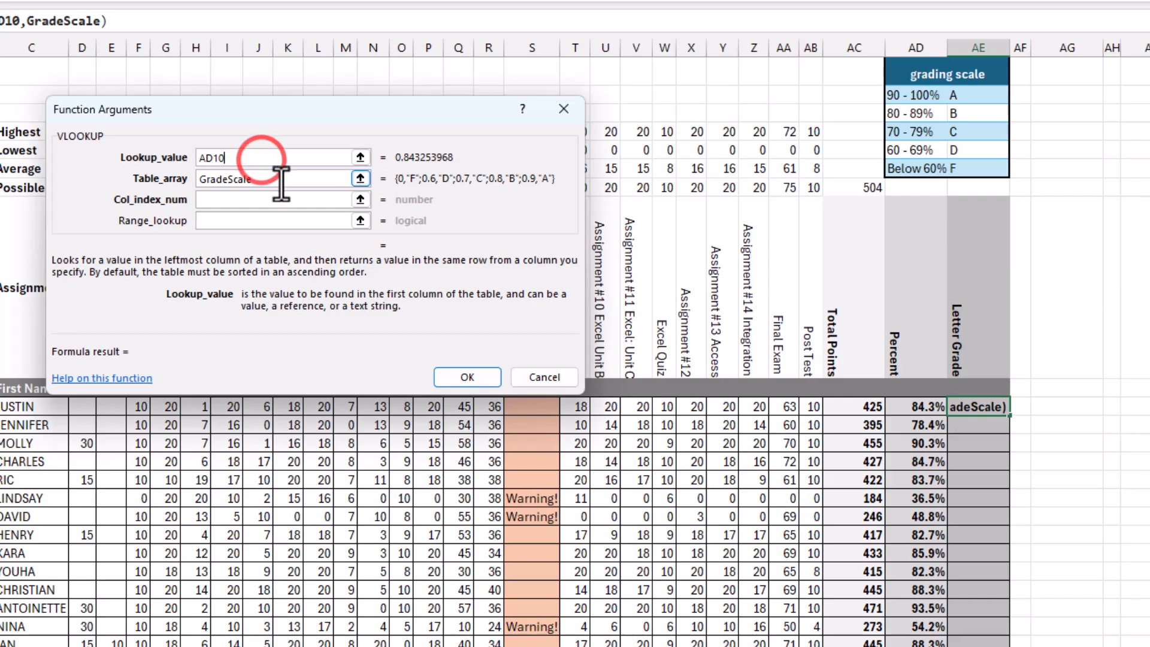
left_click(281, 181)
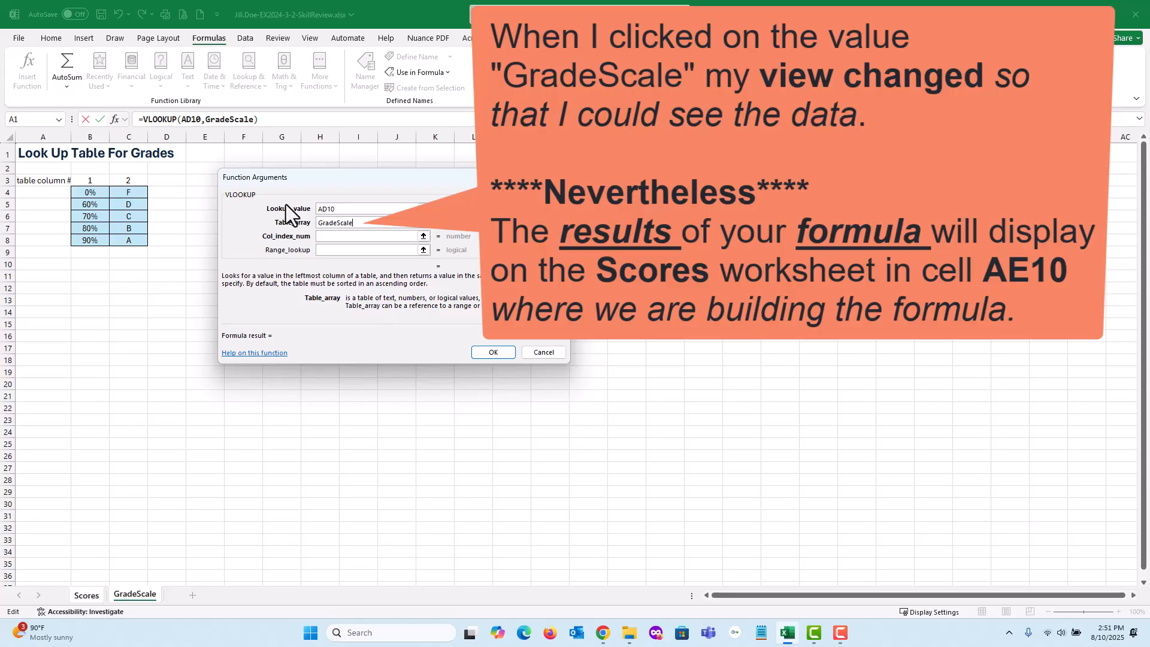
left_click(329, 238)
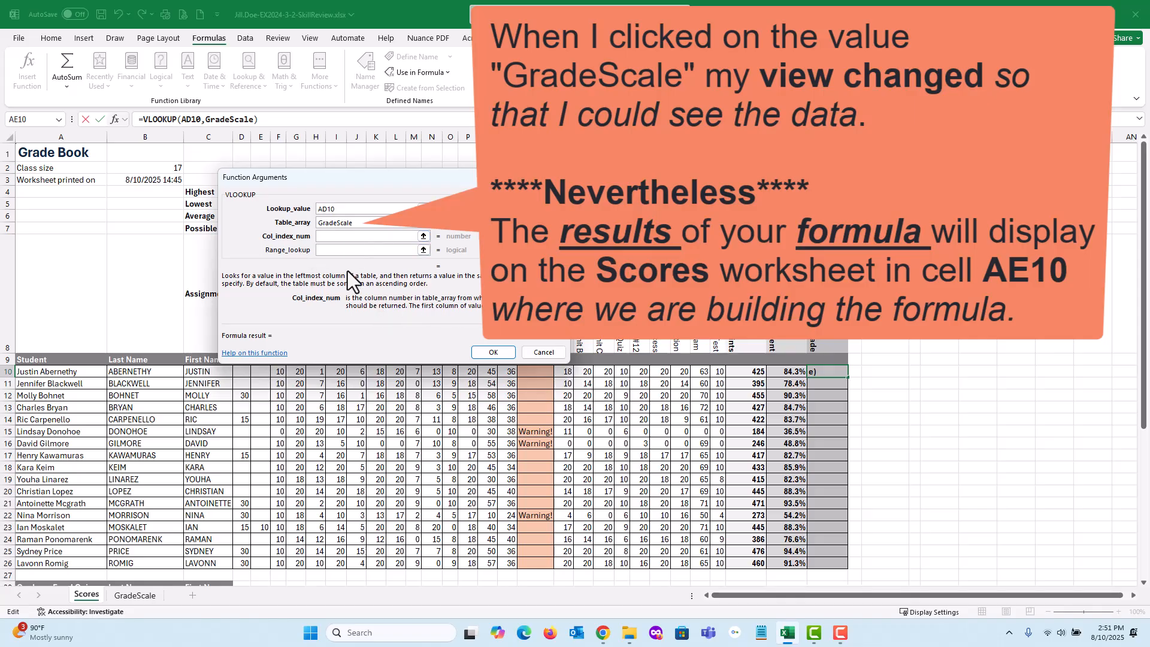
type("2")
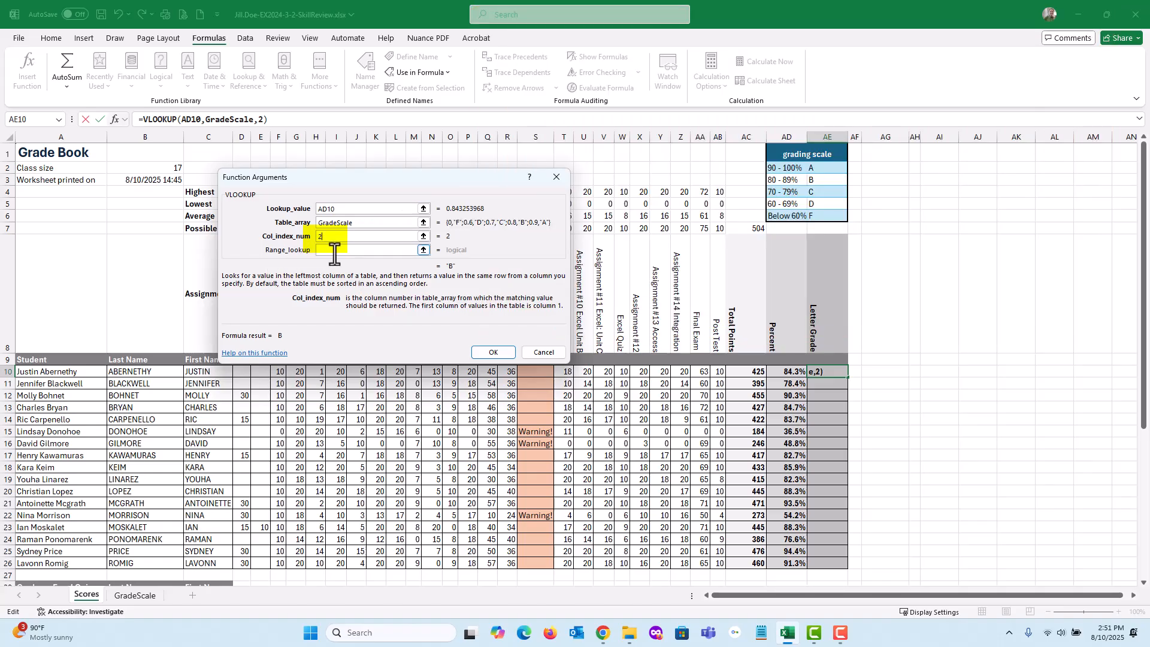
- Check the grade scale table, leave the range lookup argument blank for an approximate match, and complete the VLOOKUP formula
left_click(335, 250)
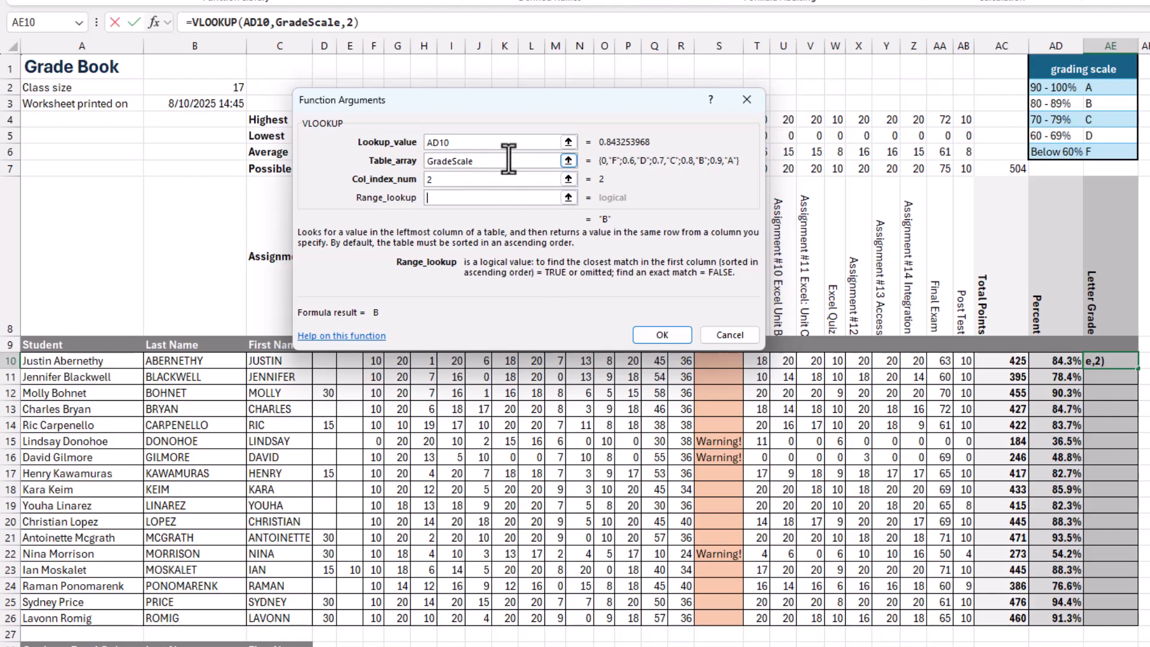
left_click(504, 158)
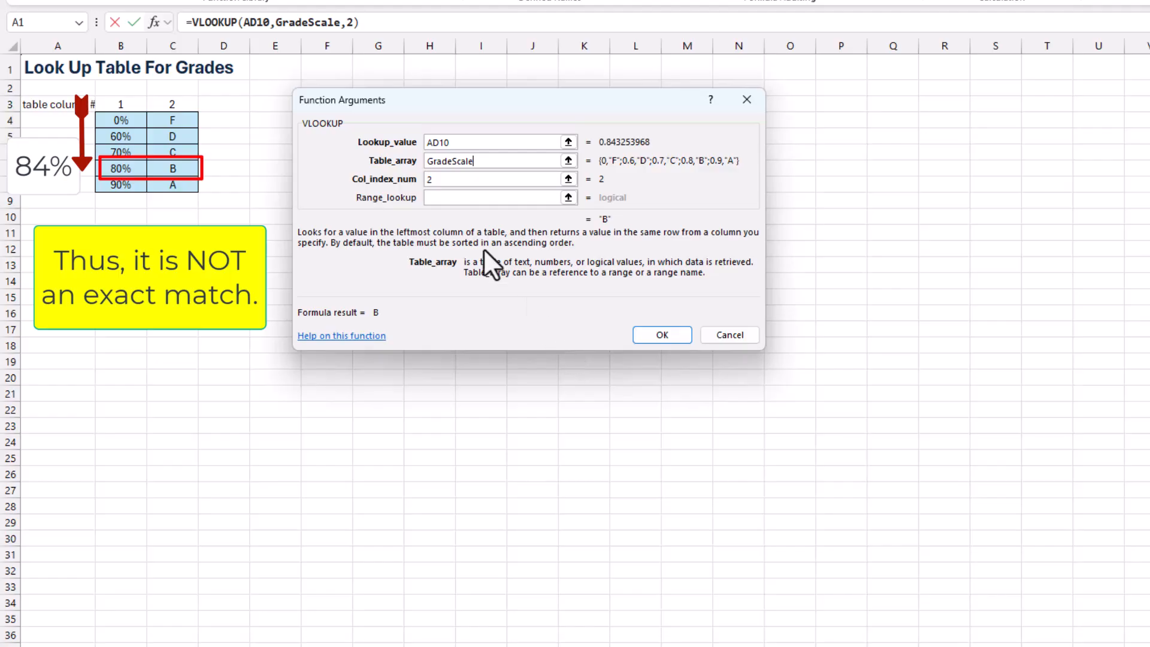
left_click(462, 196)
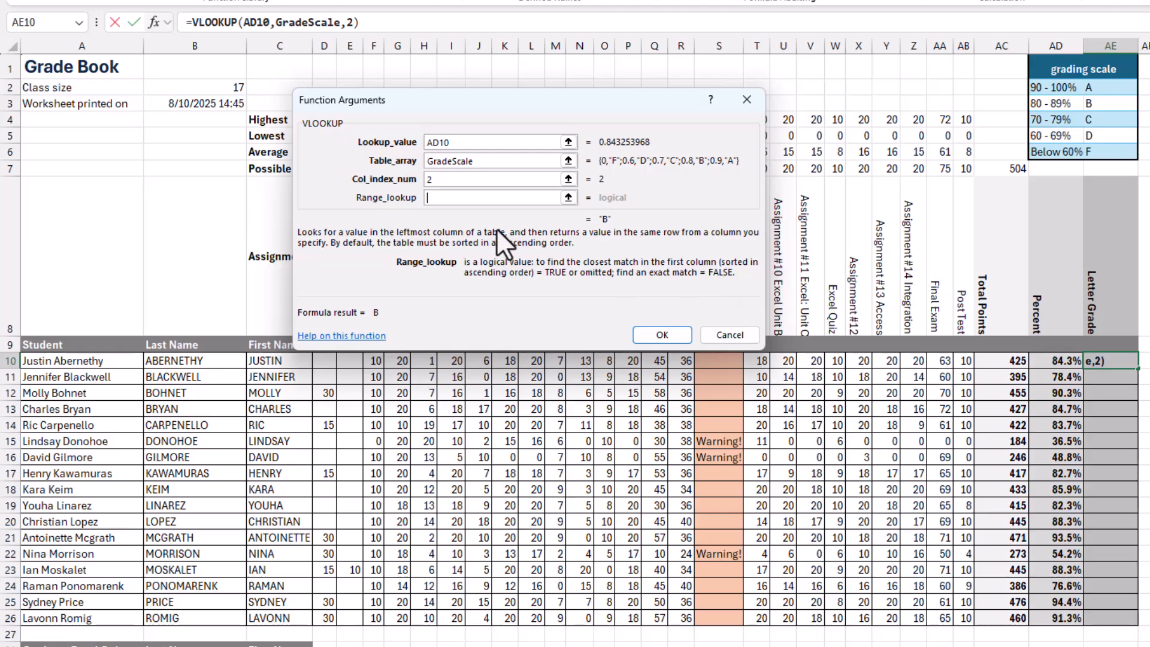
left_click(674, 335)
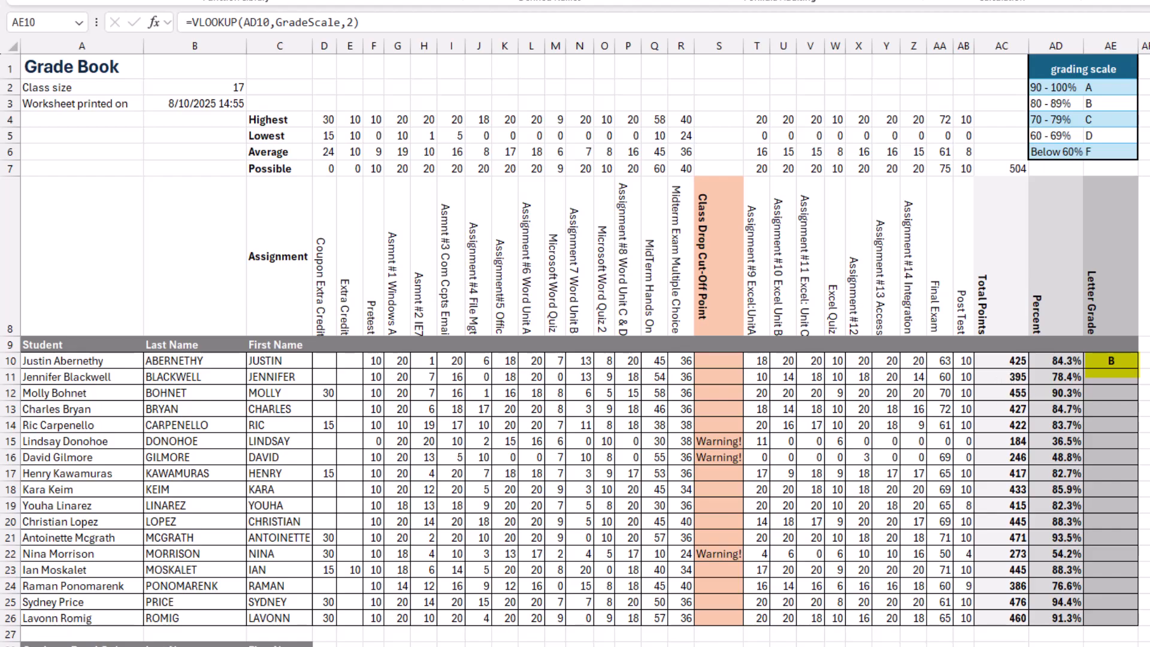
- Fill the VLOOKUP formula from AE10 down through AE26 for all students and save the workbook
left_click(1111, 361)
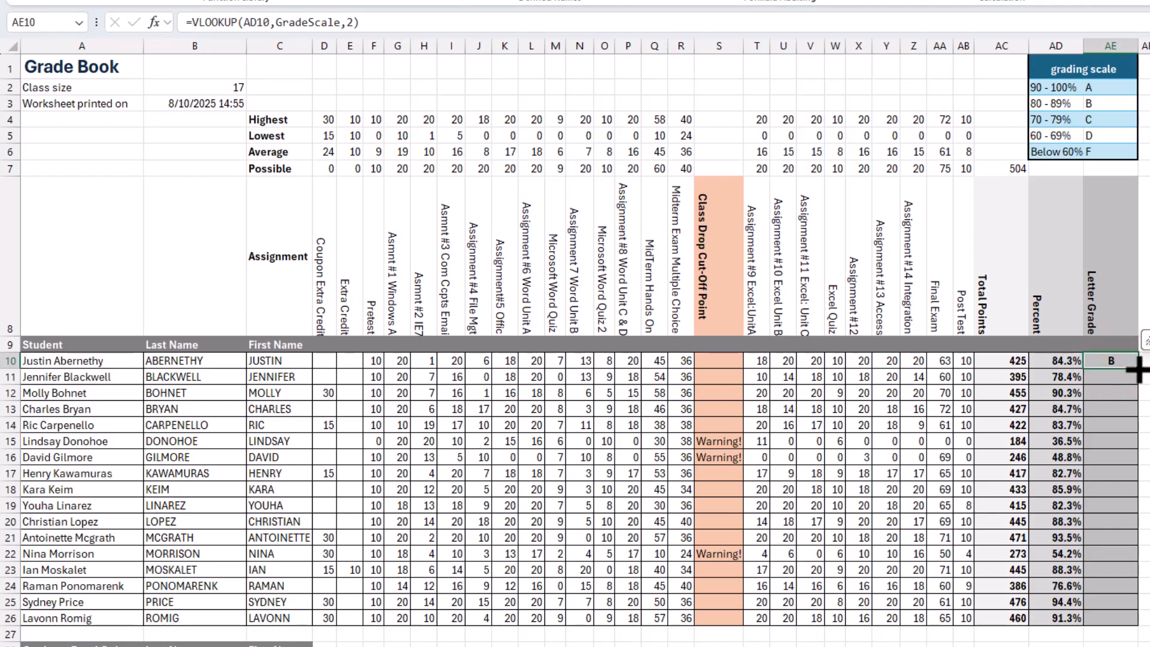
double_click(1136, 369)
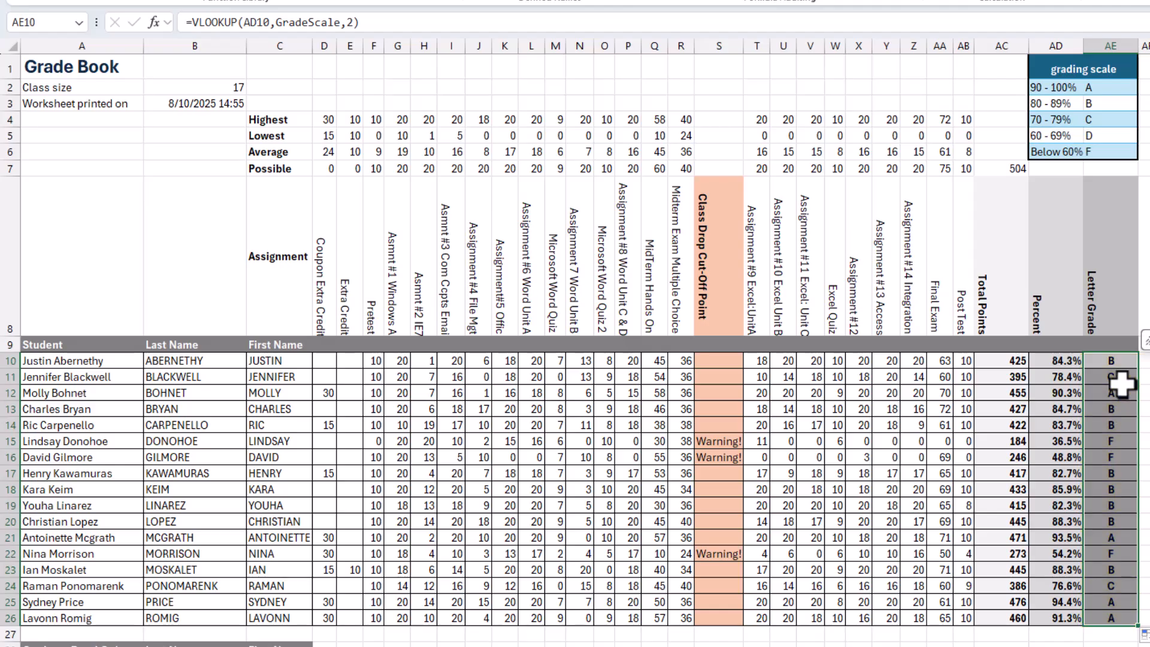
left_click(1108, 410)
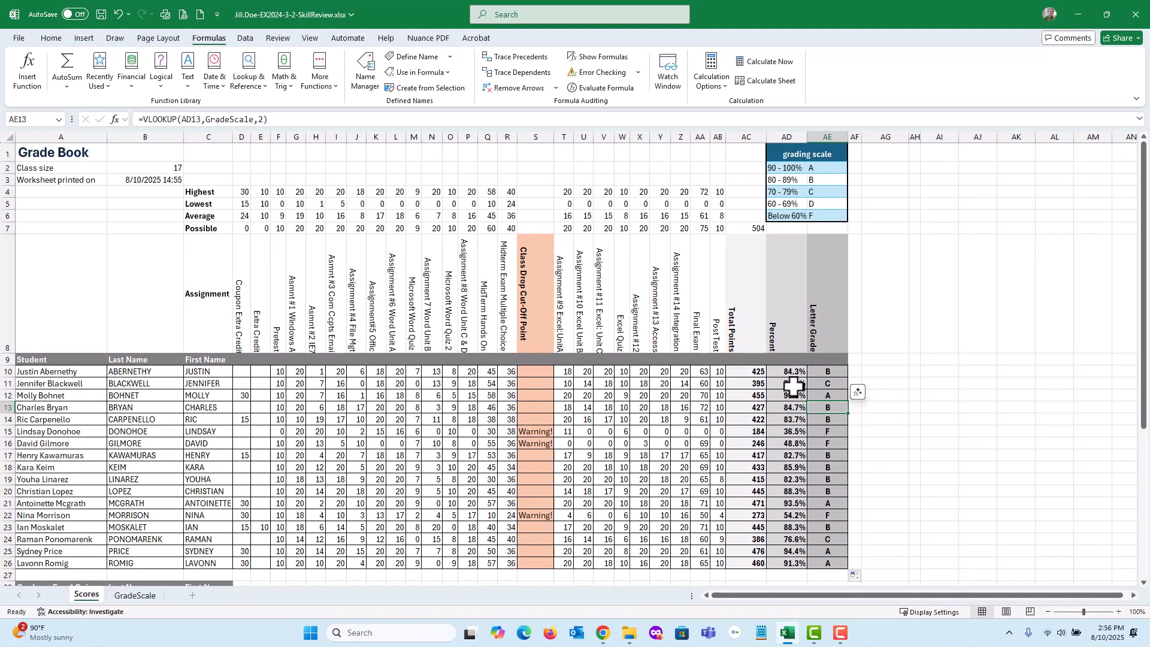
left_click(101, 14)
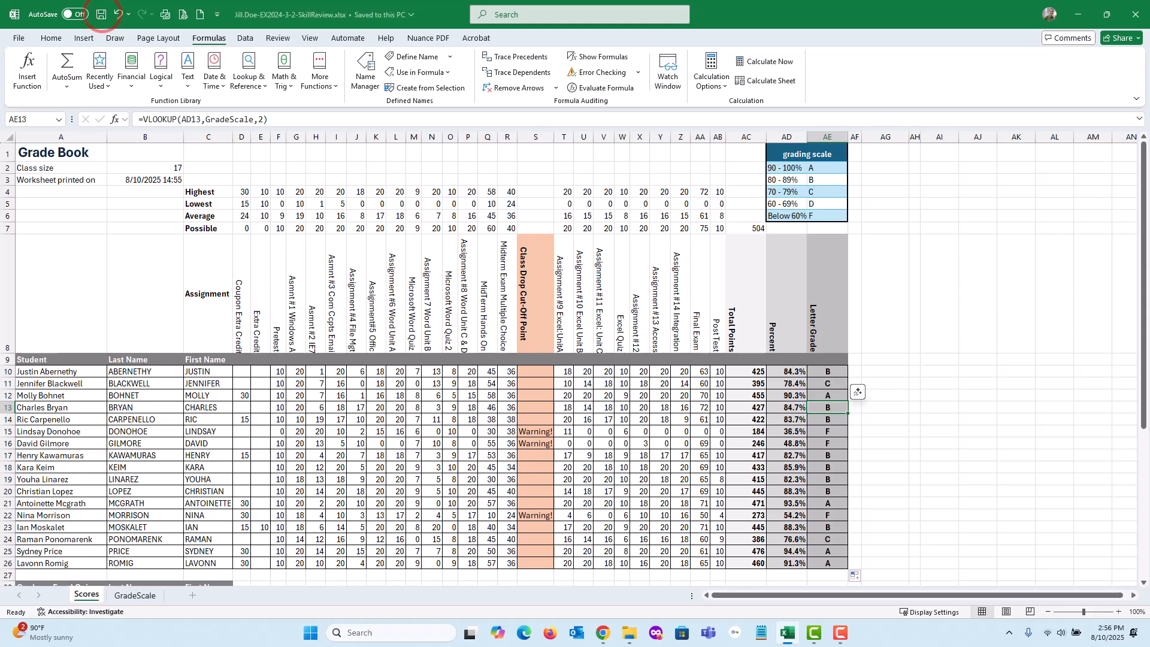
- Switch to the browser assignment page and check off all eight items of instruction 17
key("alt+Tab")
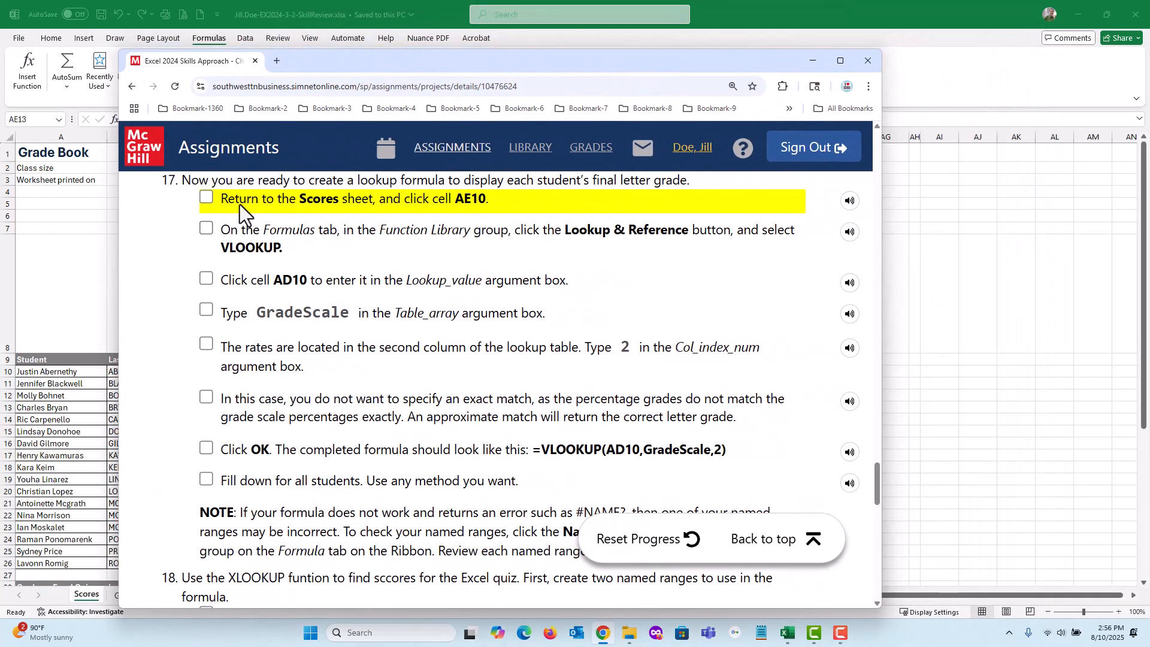
left_click(207, 198)
left_click(206, 230)
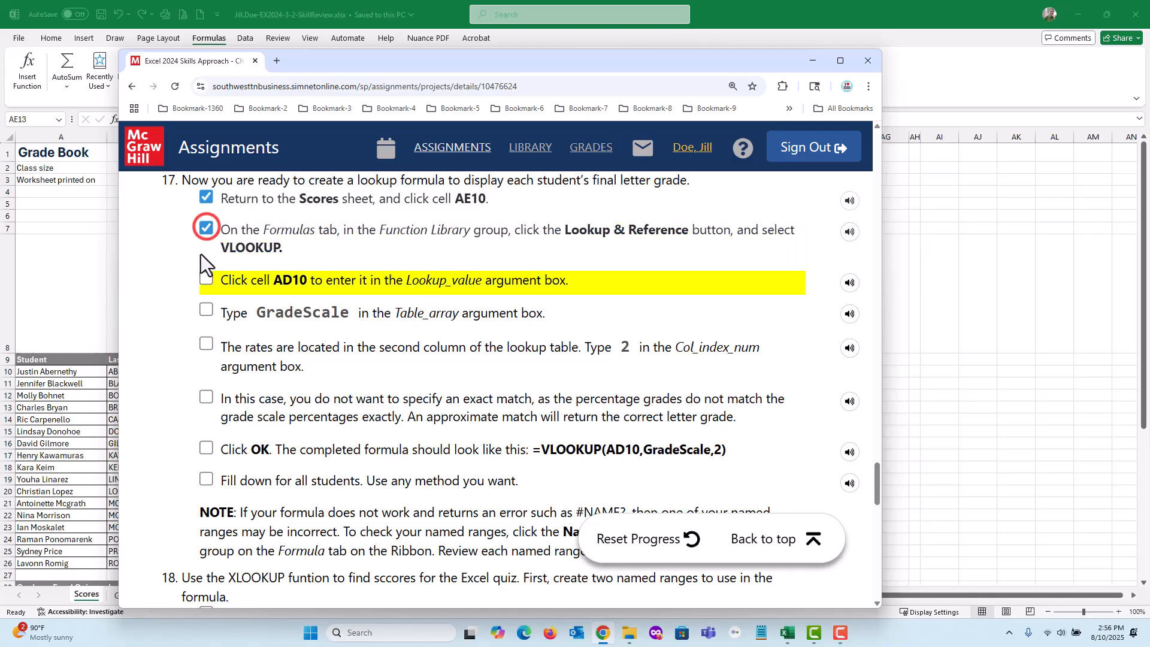
left_click(204, 279)
left_click(206, 311)
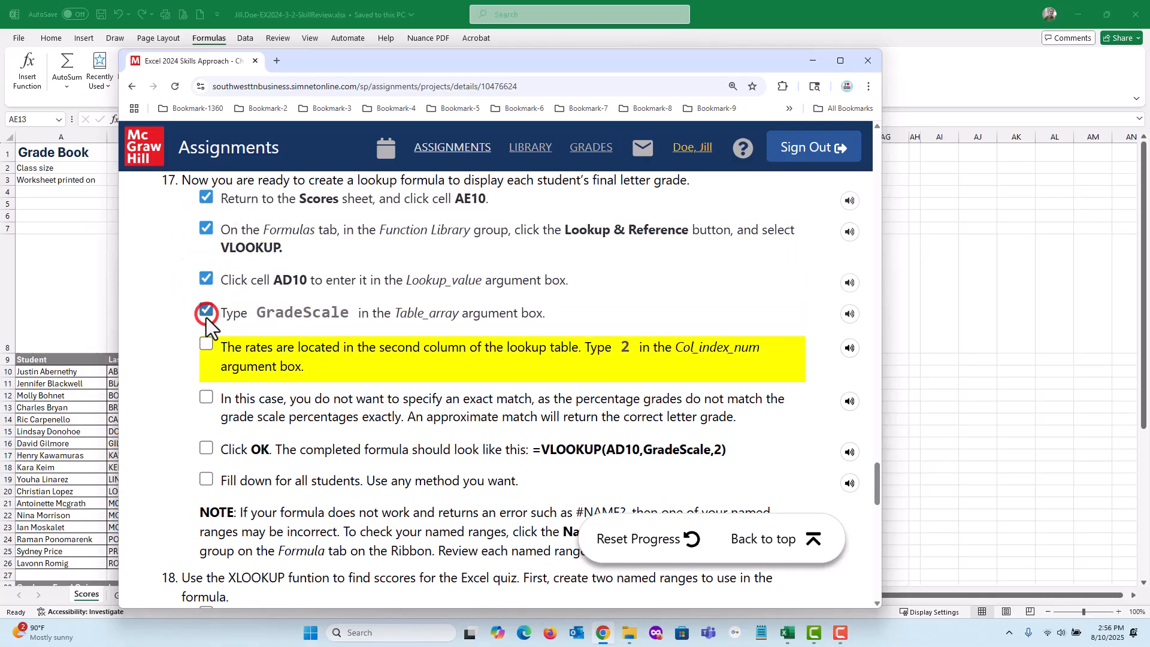
left_click(207, 346)
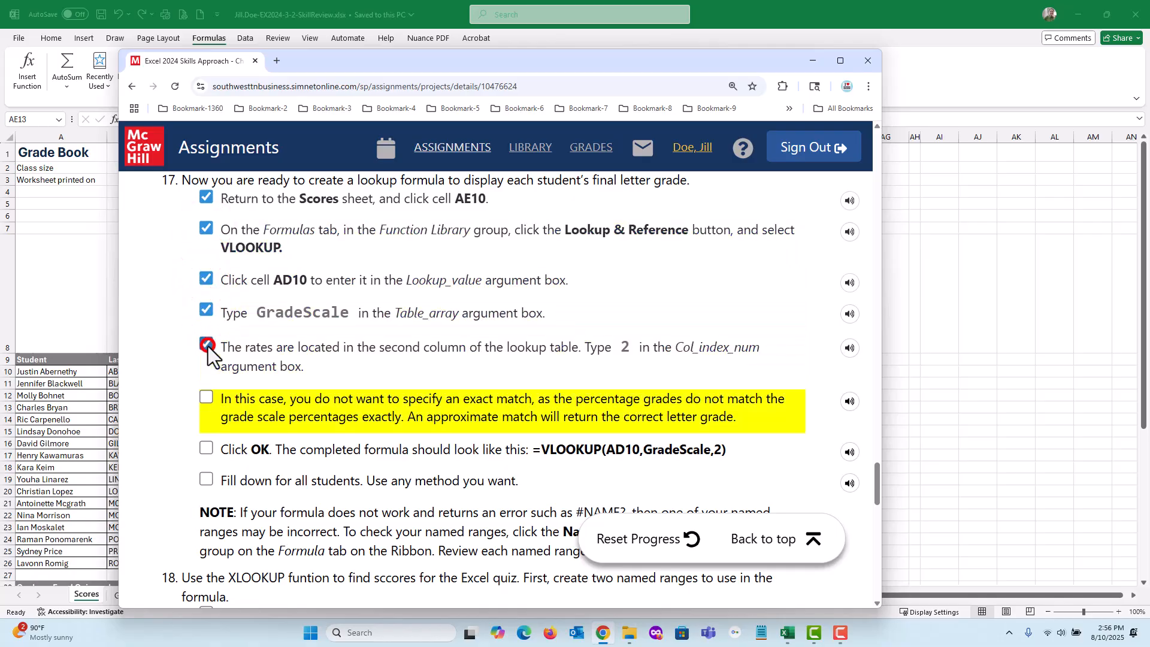
left_click(207, 397)
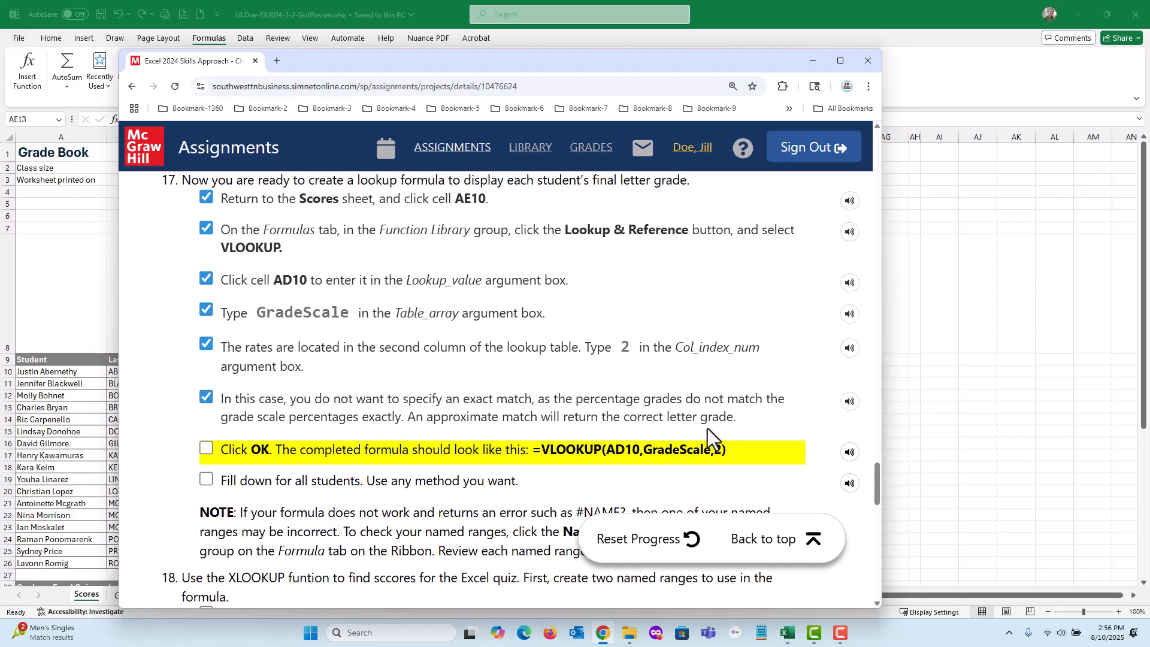
scroll(545, 388, "down", 1)
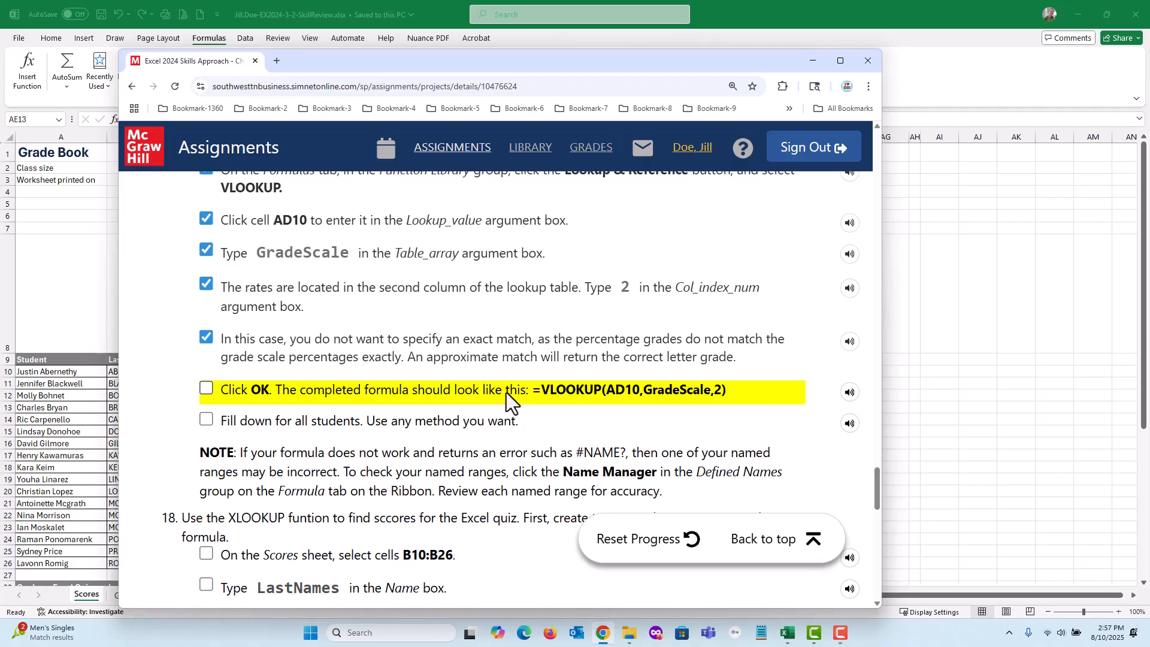
left_click(206, 388)
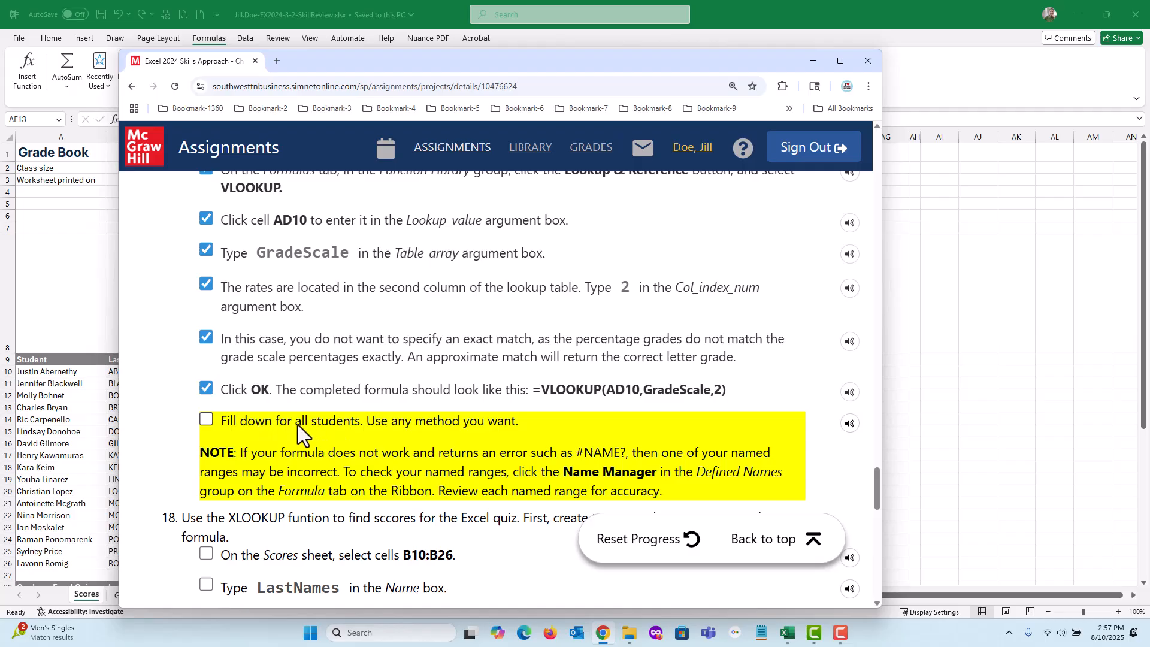
left_click(210, 420)
- Read the note under instruction 17 about #NAME? errors and checking the named ranges in the Name Manager
scroll(275, 390, "down", 2)
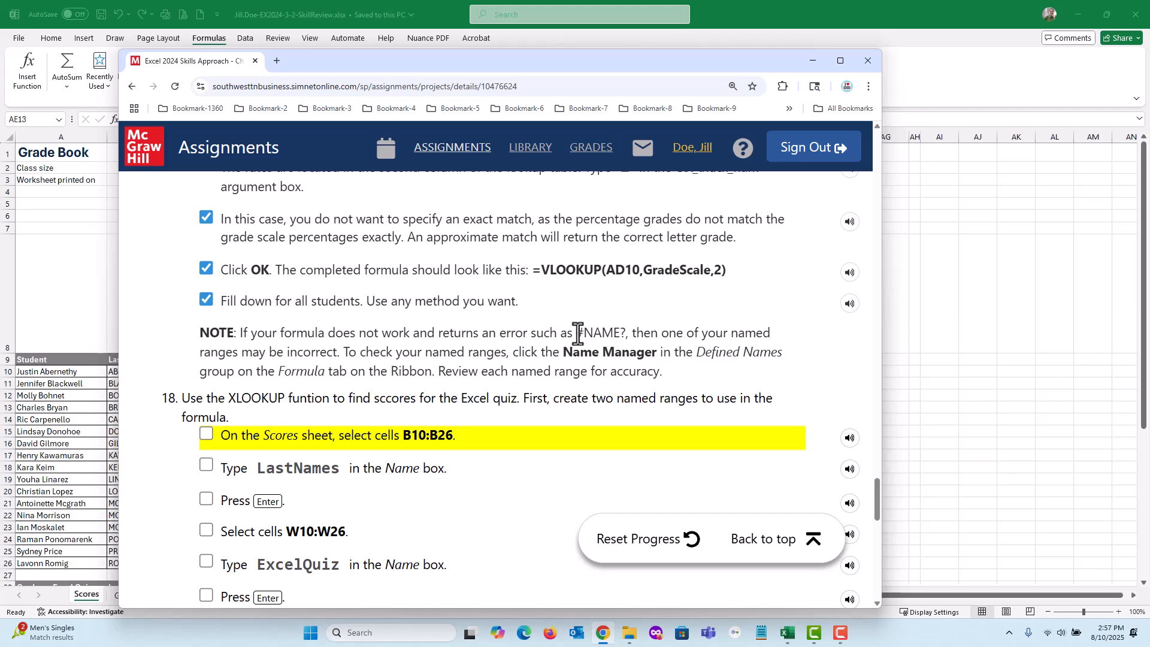
left_click_drag(578, 332, 626, 332)
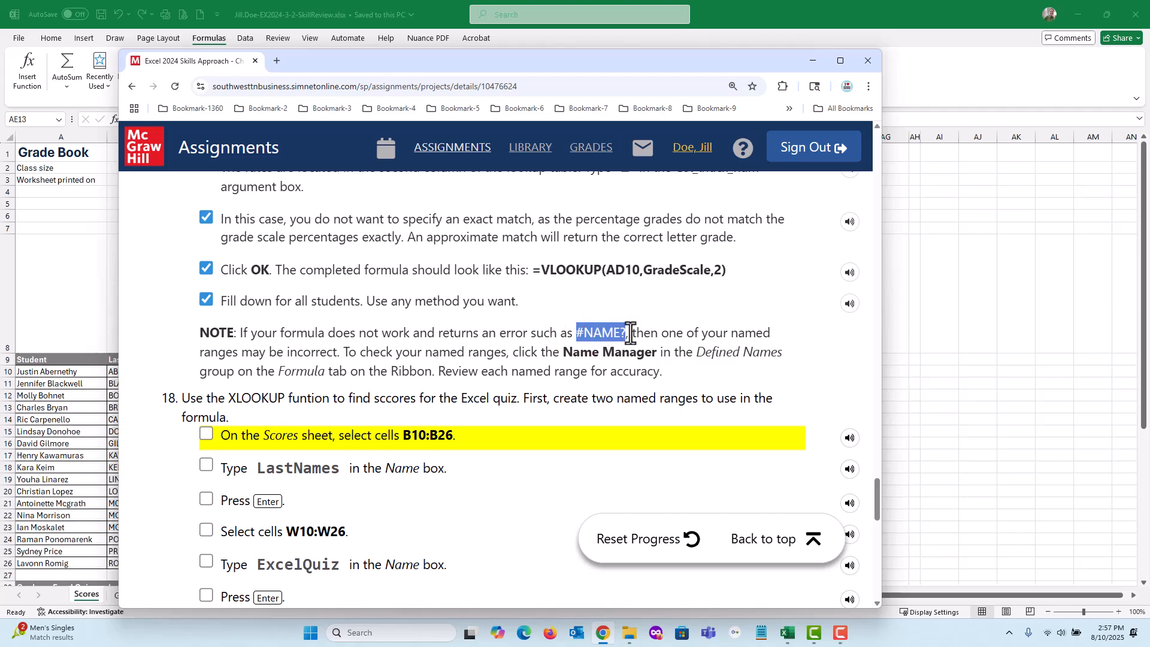
left_click(623, 333)
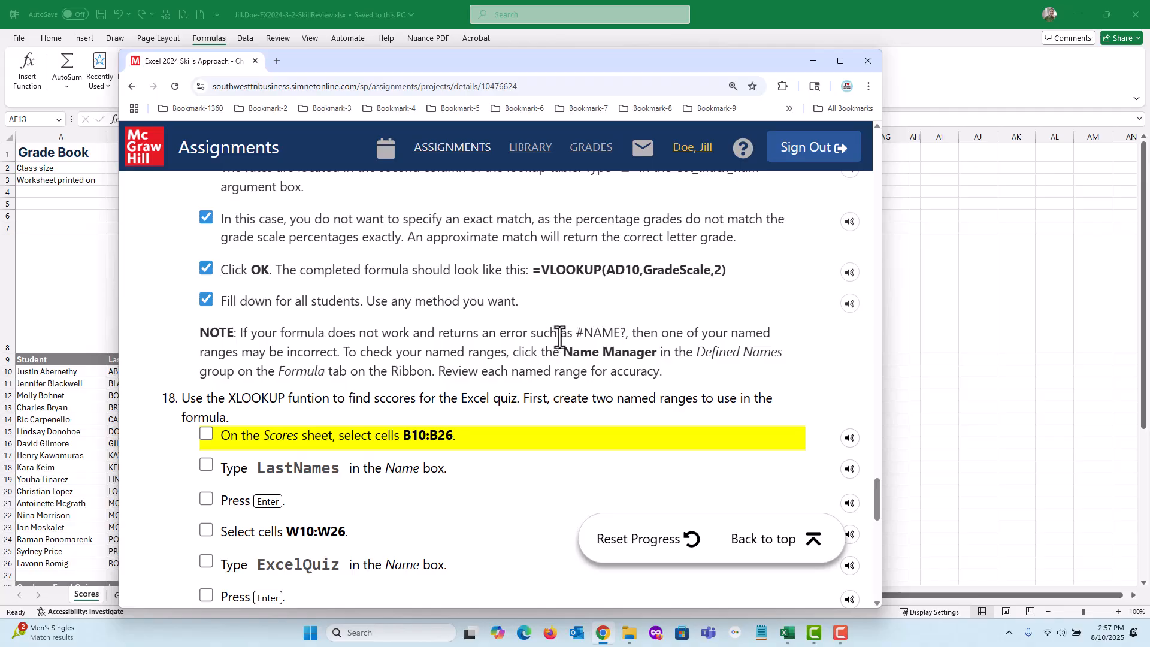
left_click_drag(577, 333, 581, 334)
left_click(534, 342)
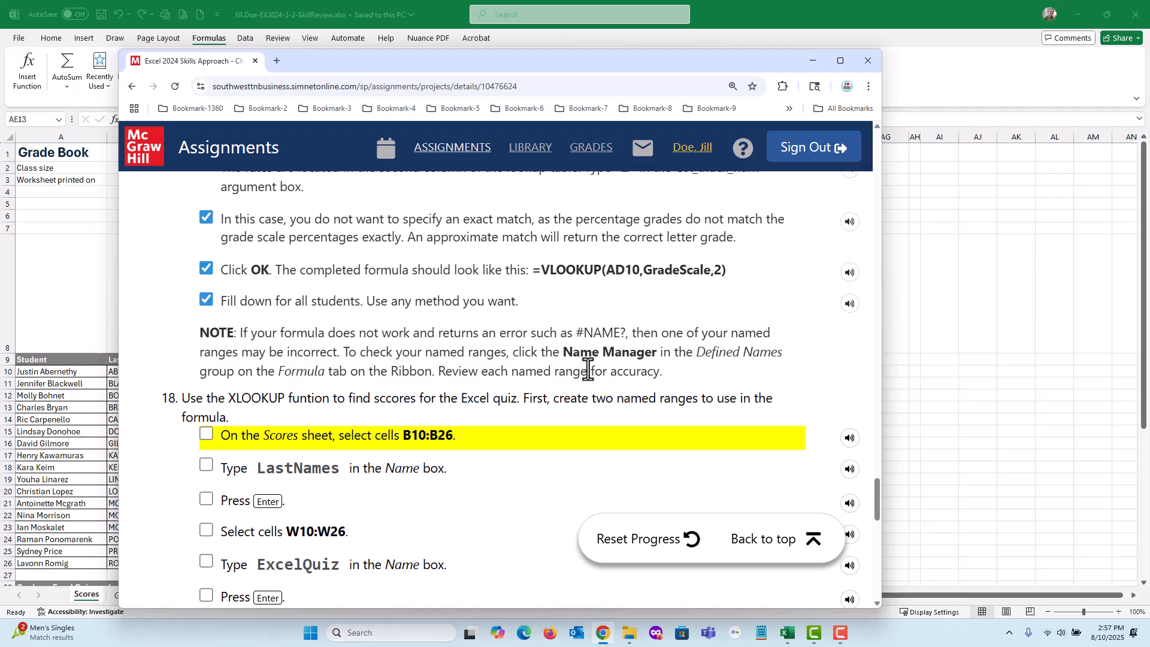
left_click_drag(563, 352, 662, 353)
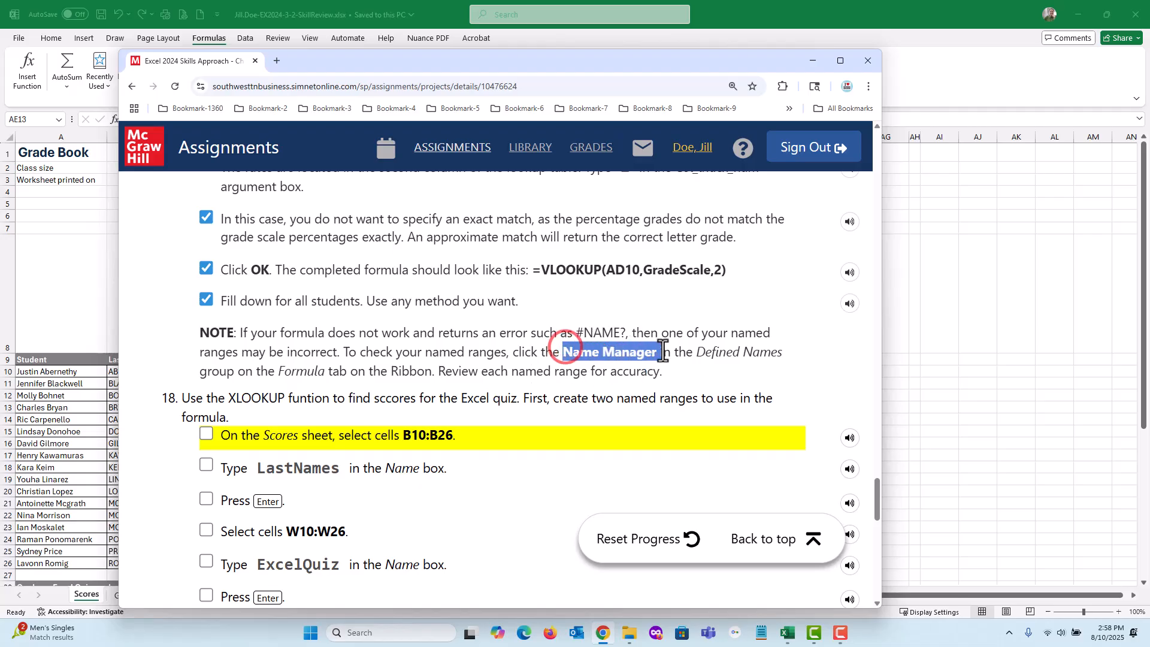
- Review instruction 18 about creating two named ranges, and return to the Excel workbook and save it
left_click(623, 373)
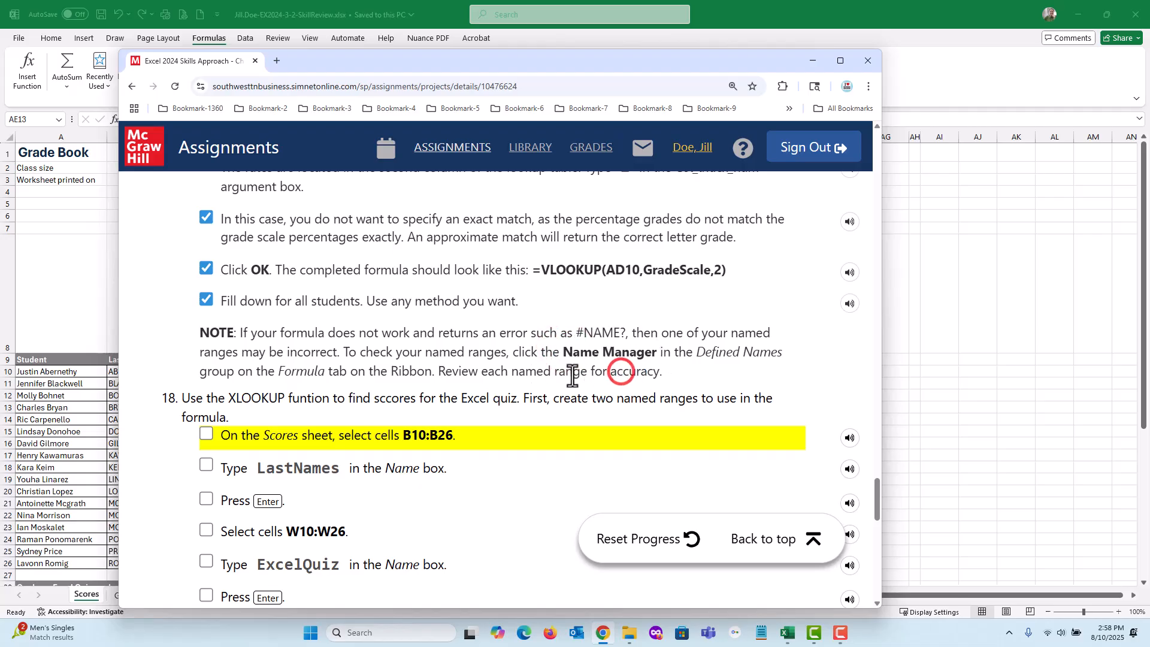
scroll(491, 383, "down", 3)
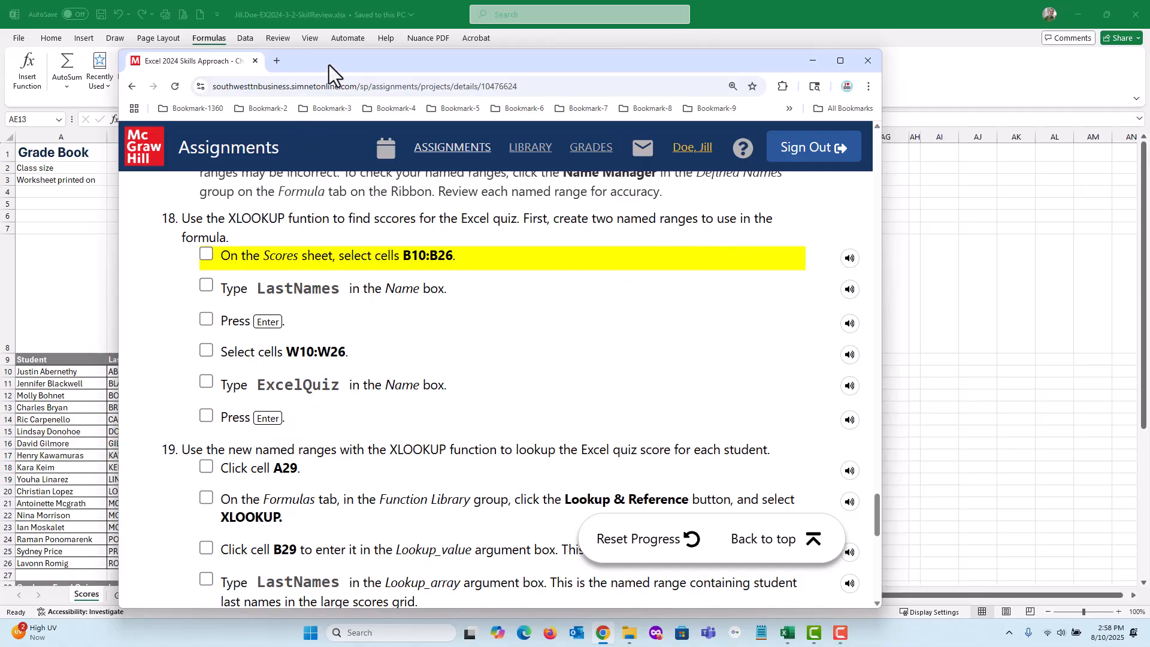
left_click_drag(328, 65, 1149, 62)
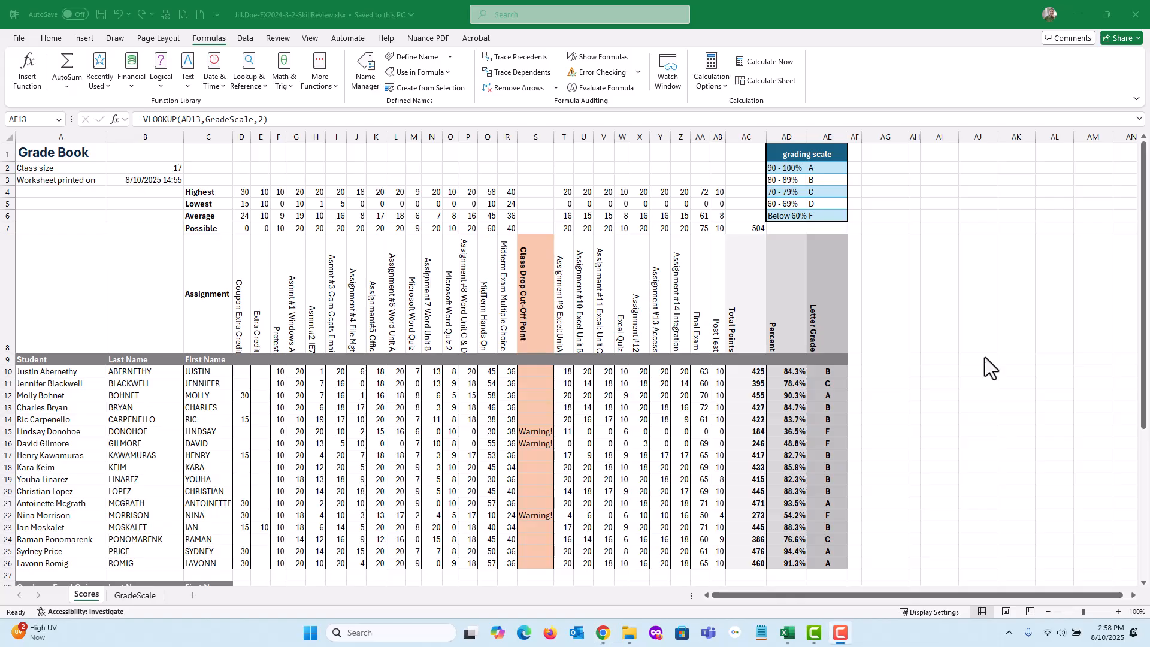
left_click(98, 17)
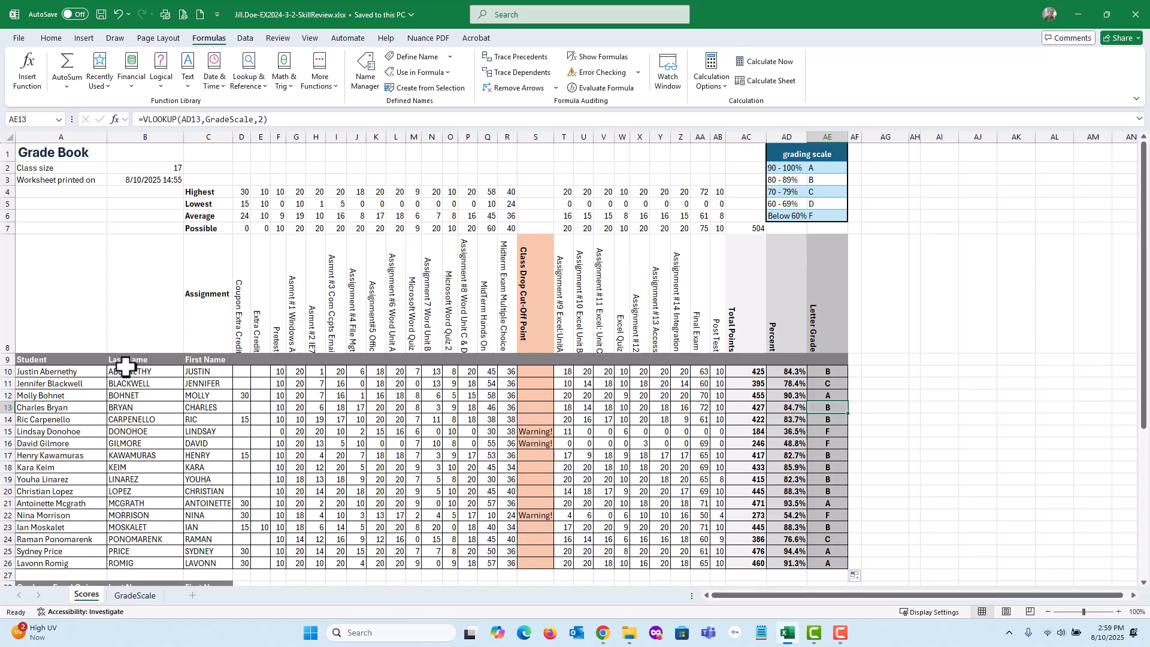
- Name the student last names in B10:B26 on the Scores sheet LastNames
scroll(126, 367, "down", 3)
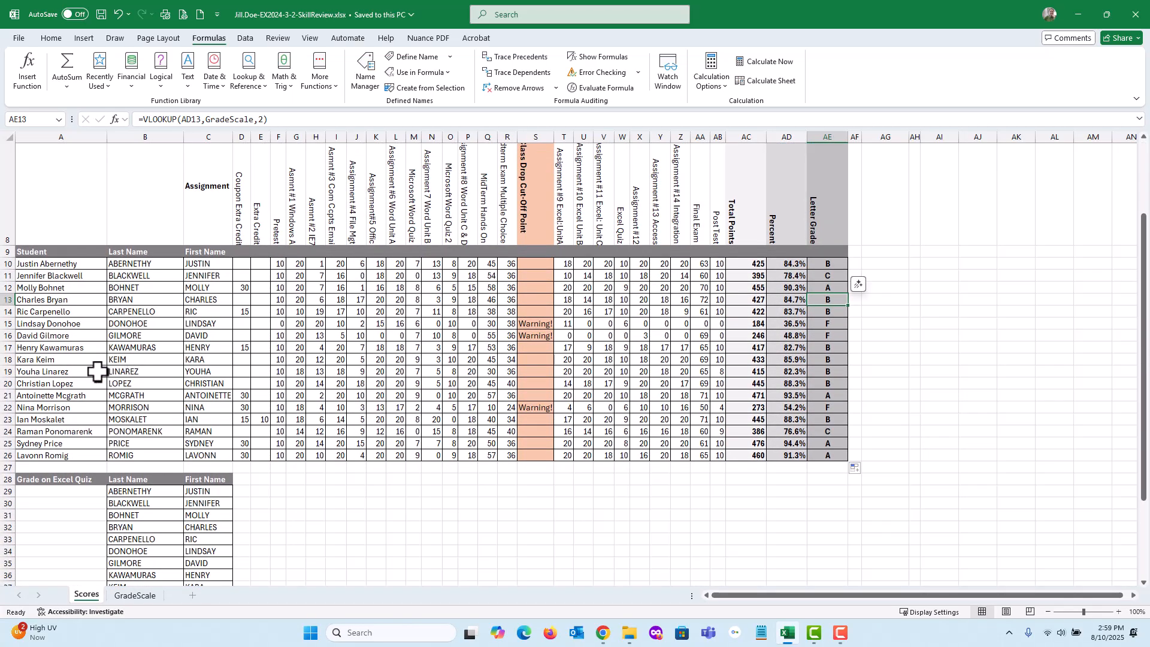
left_click_drag(139, 270, 154, 457)
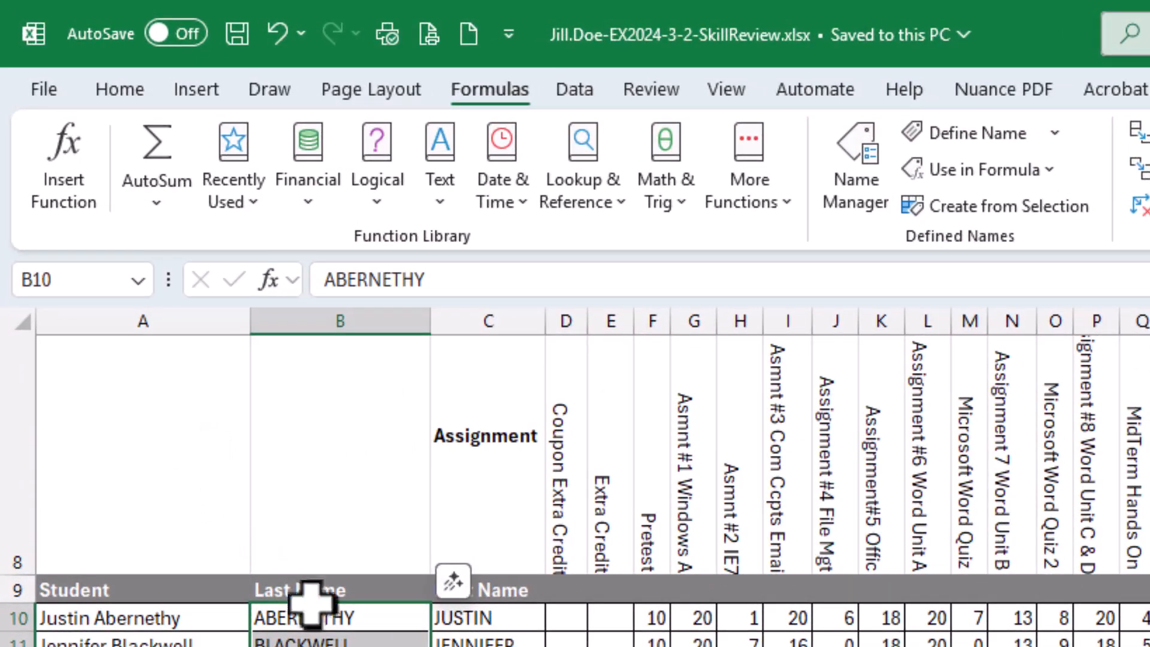
left_click(85, 277)
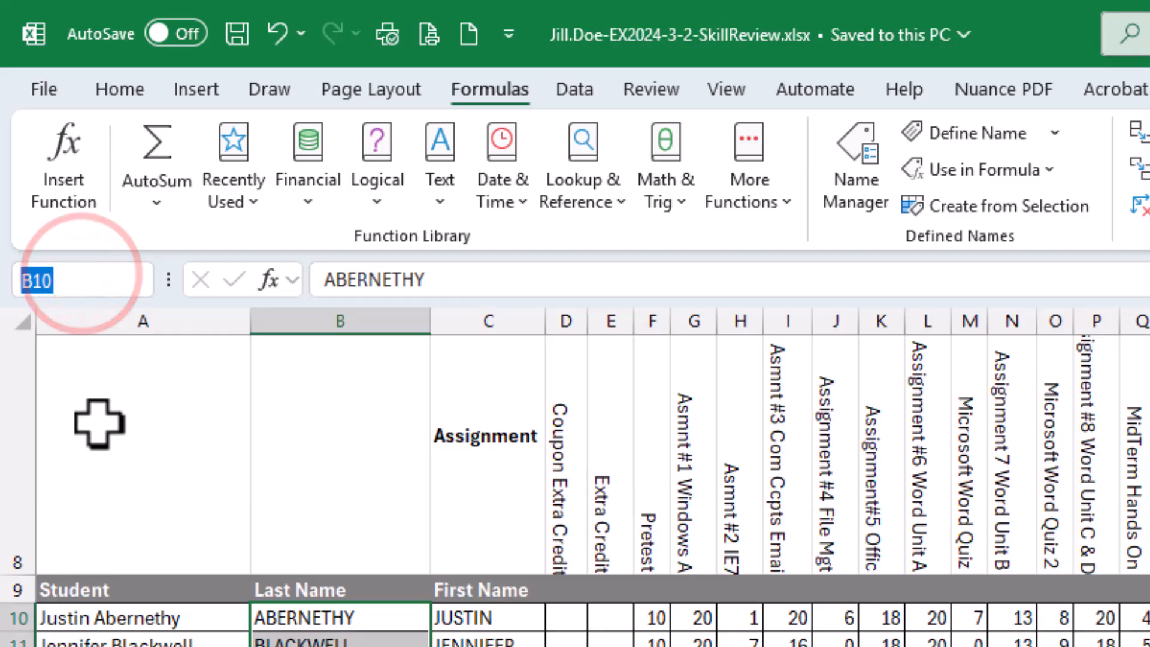
type("LastNames")
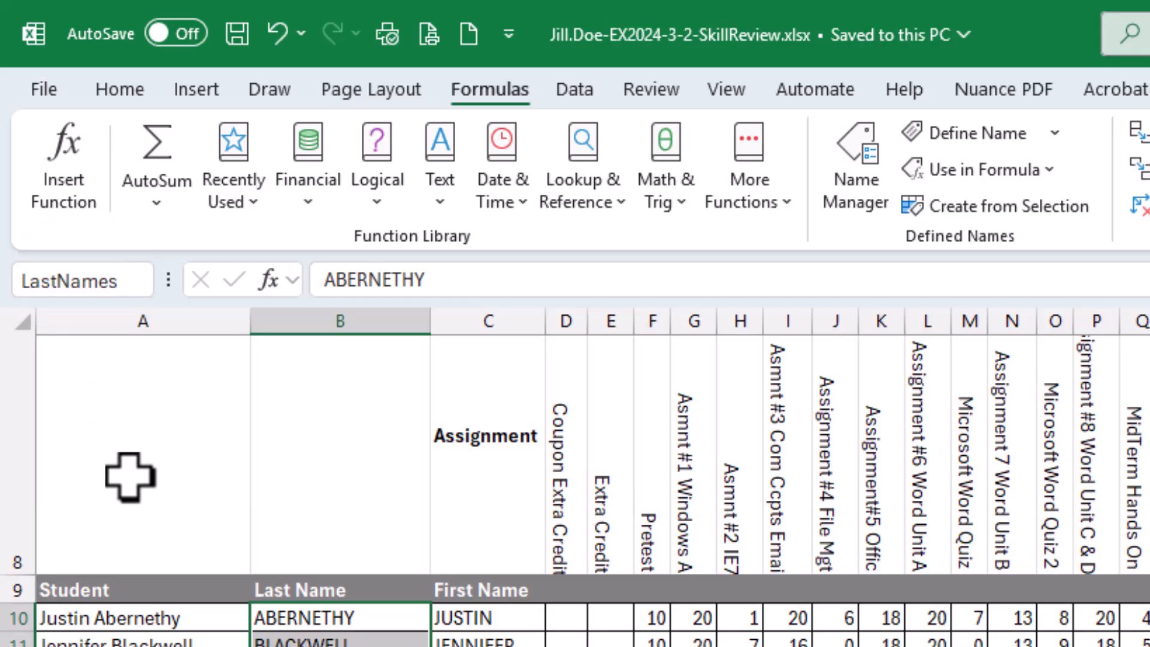
key("Return")
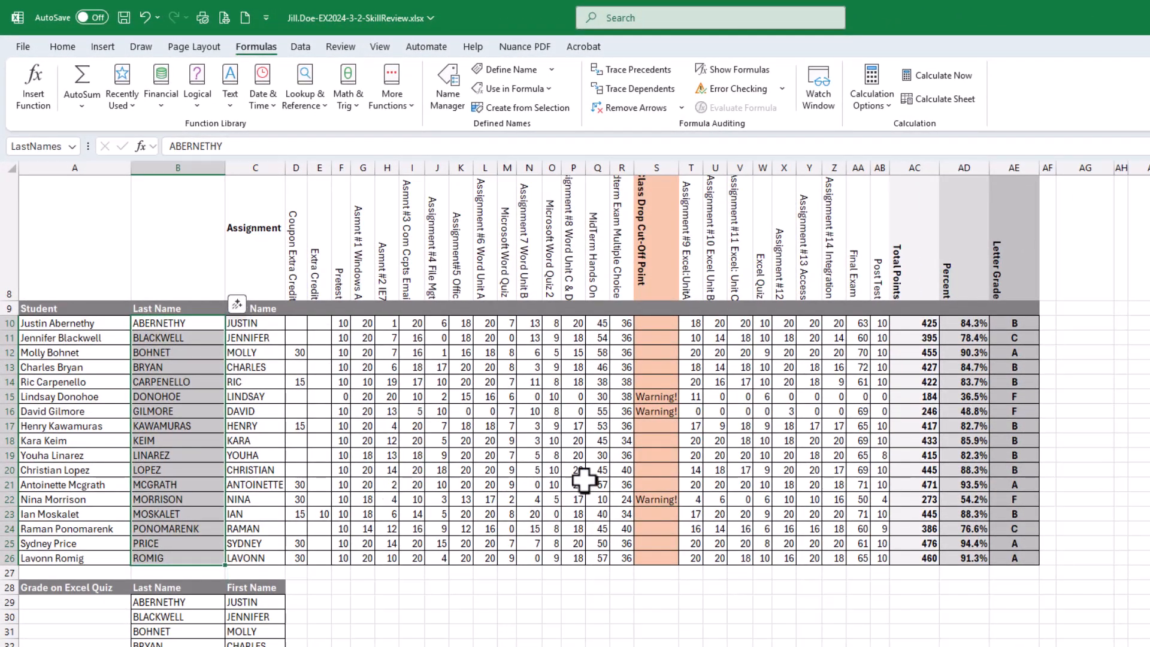
- Name the Excel Quiz scores in W10:W26 ExcelQuiz, save the workbook, and check the list of defined names
left_click(761, 324)
left_click_drag(761, 324, 753, 566)
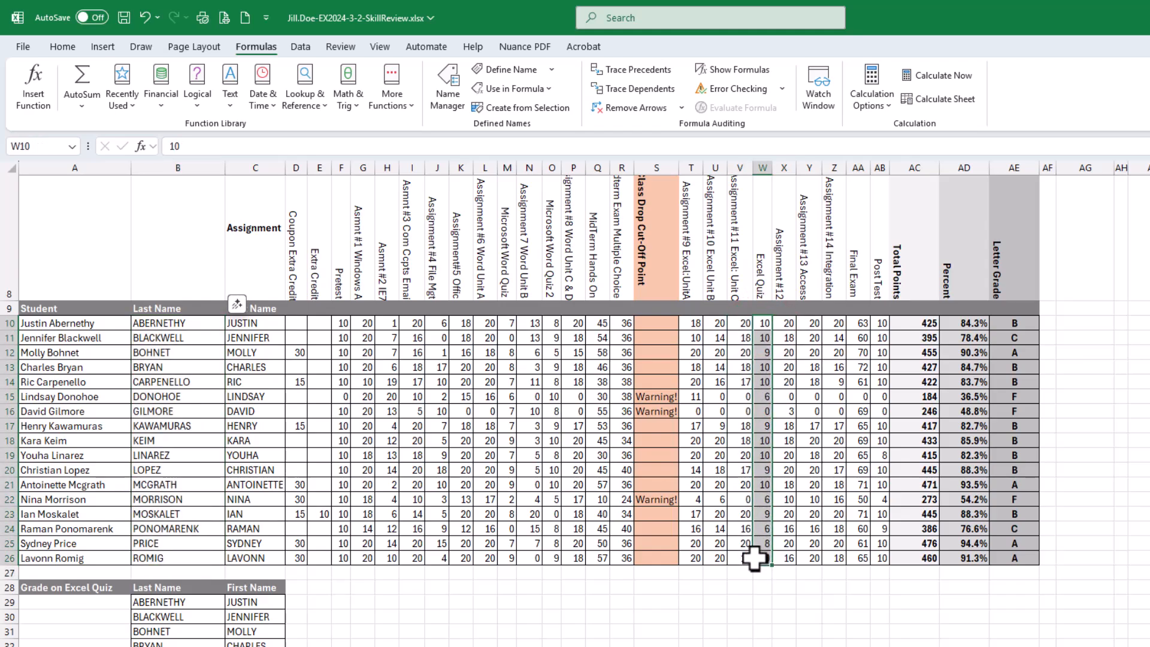
left_click(32, 145)
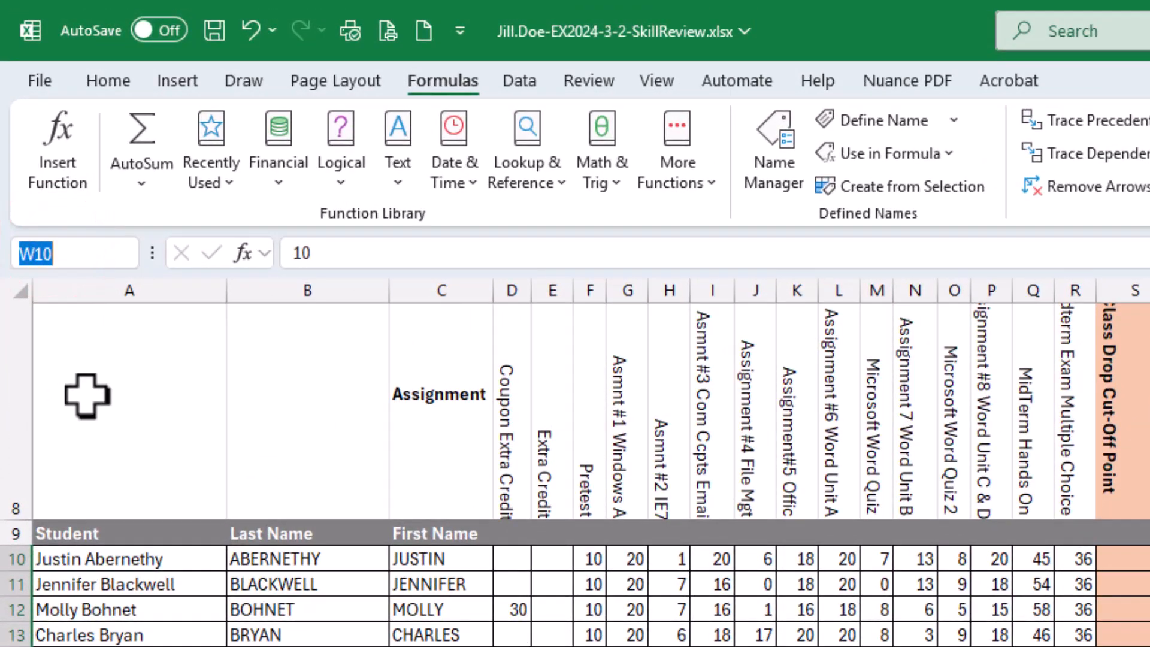
type("ExcelQuiz")
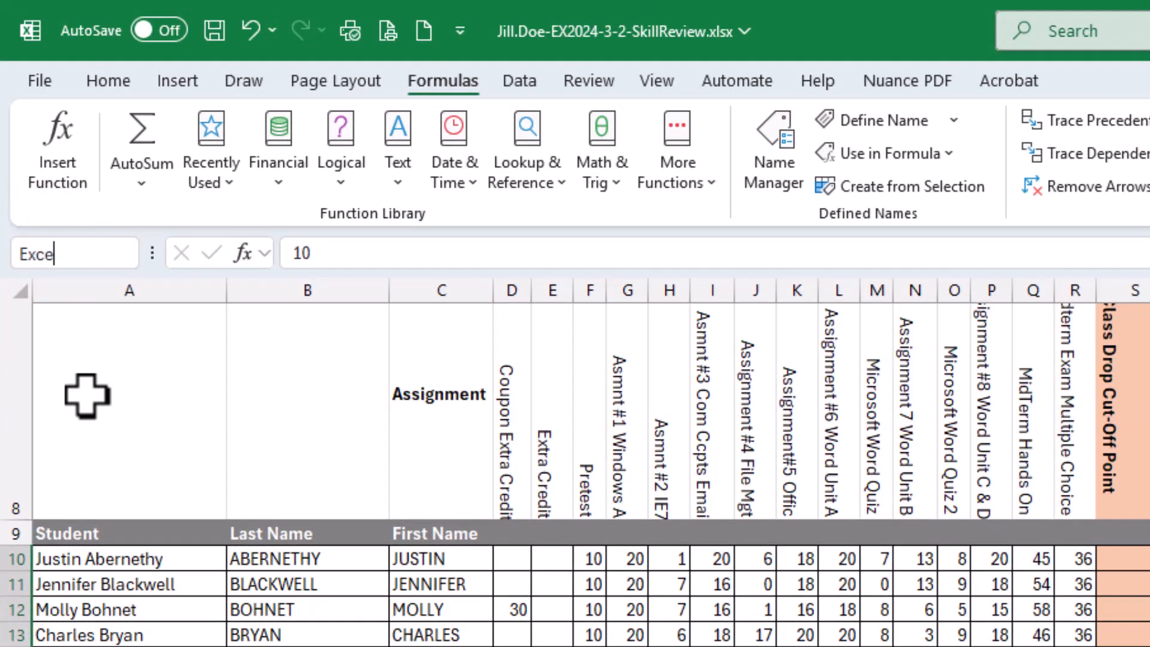
key("Return")
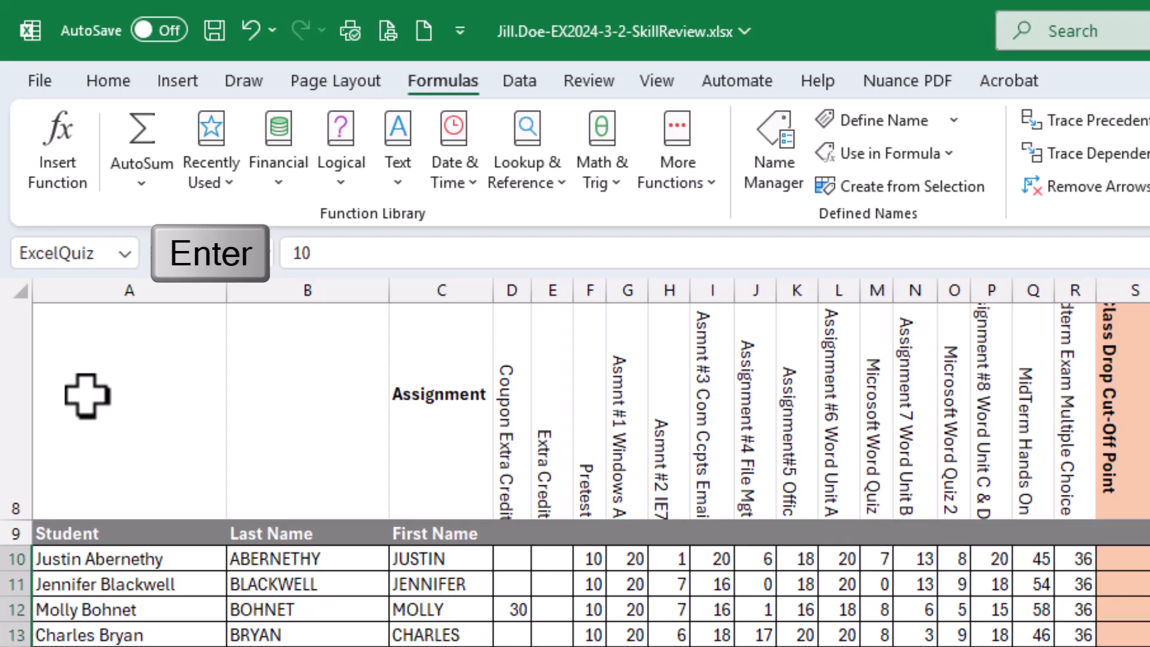
left_click(213, 30)
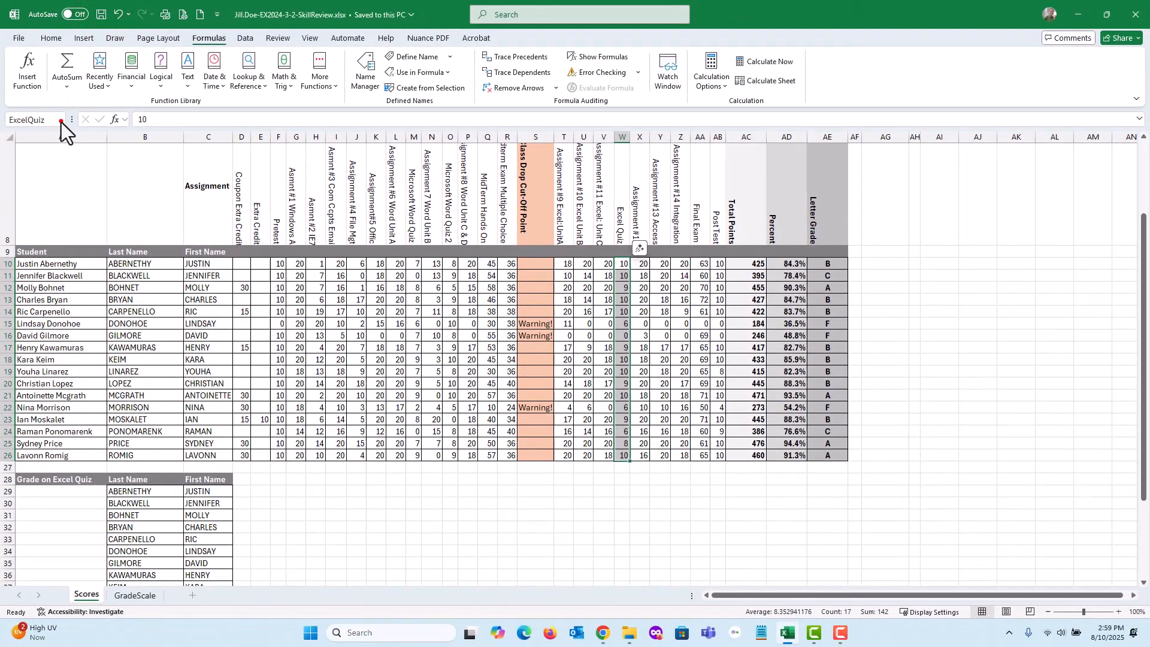
left_click(60, 120)
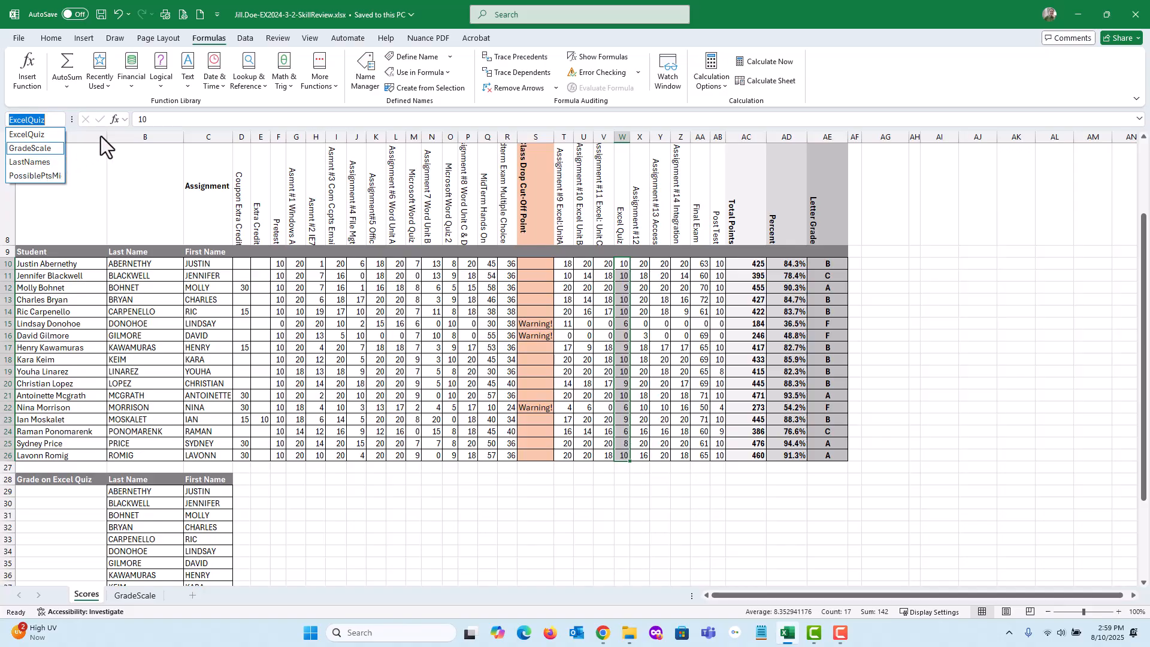
left_click(85, 142)
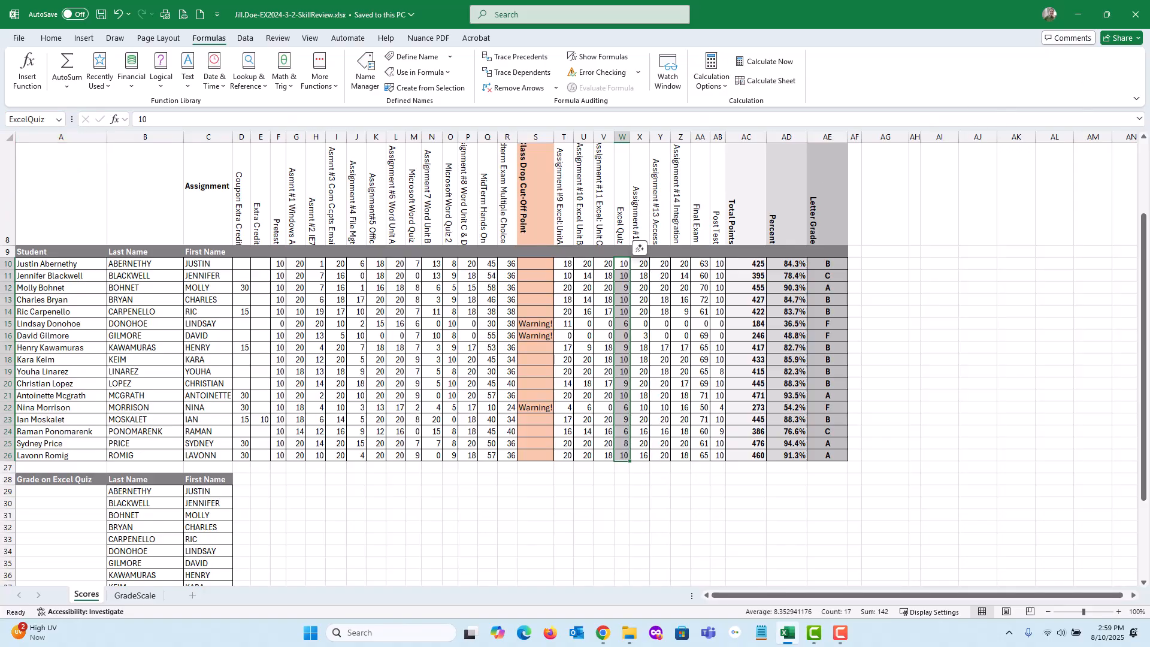
- Switch to the browser assignment page and check off all six items of instruction 18
key("alt+Tab")
left_click_drag(634, 74, 501, 63)
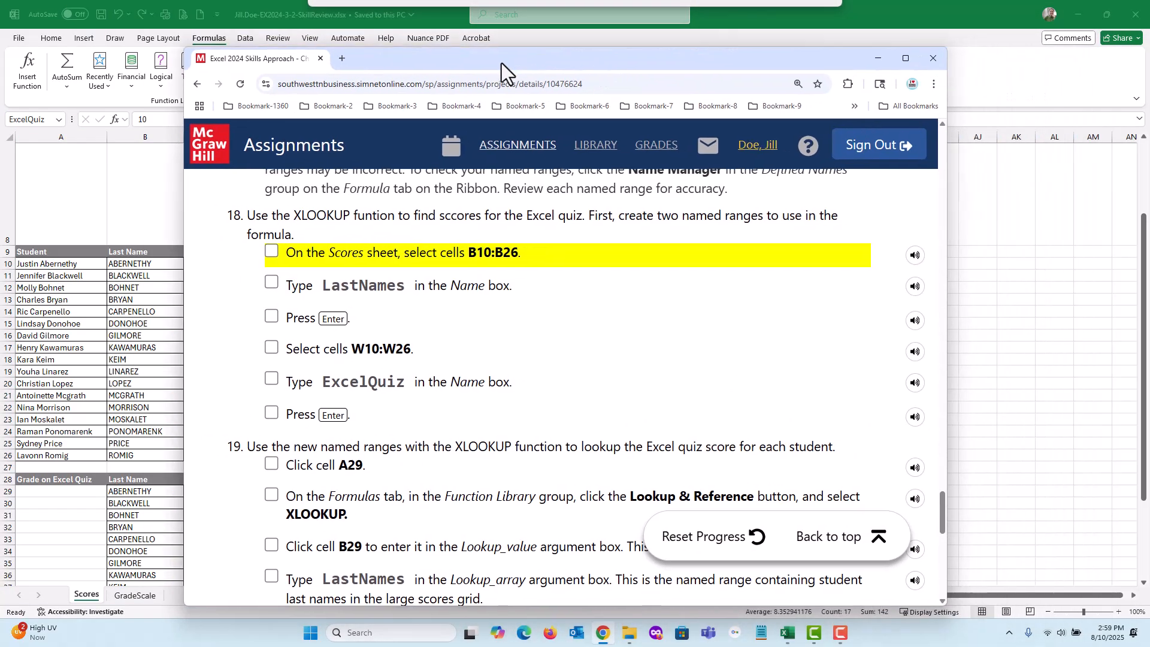
left_click(272, 252)
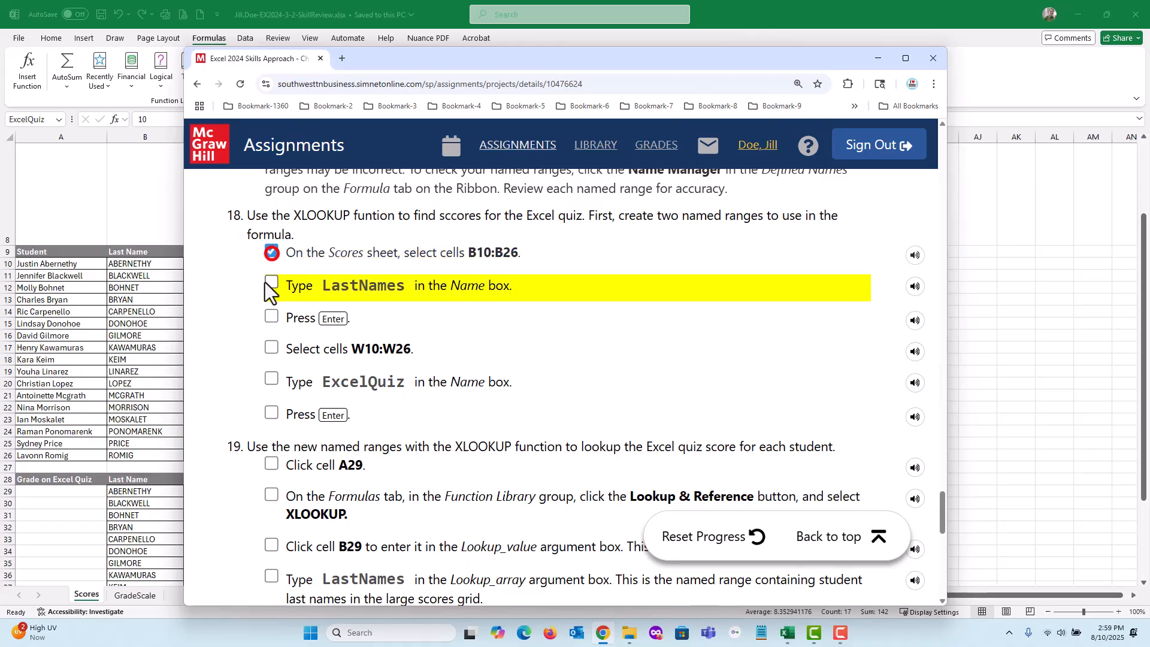
left_click(272, 283)
left_click(271, 316)
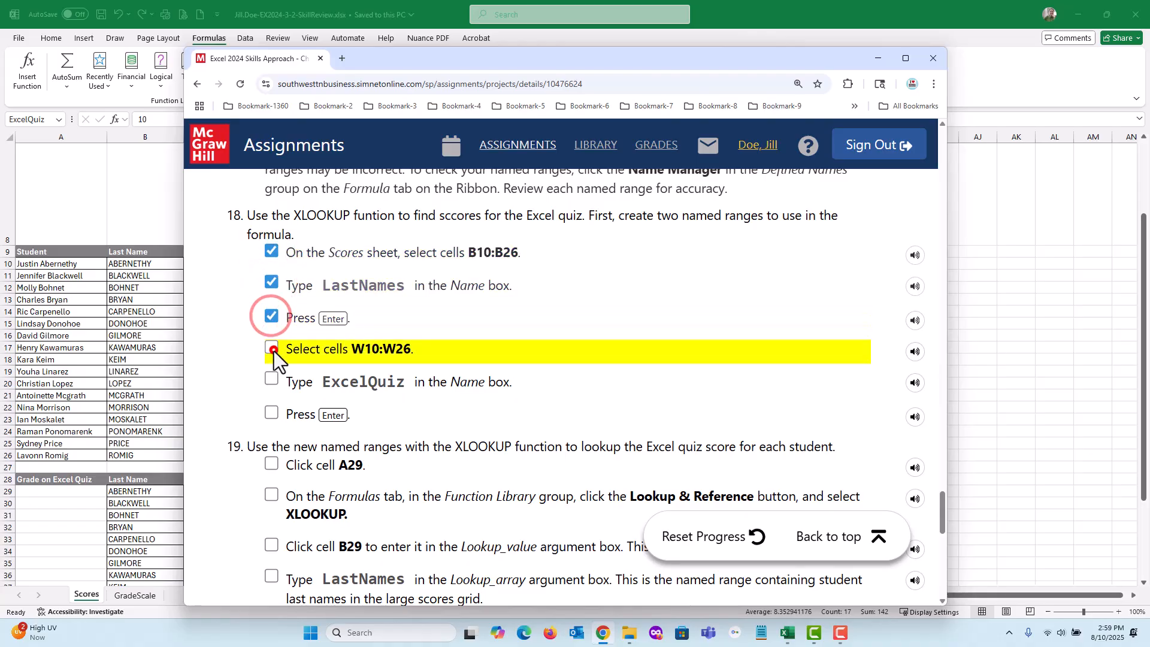
left_click(272, 348)
left_click(271, 380)
left_click(272, 412)
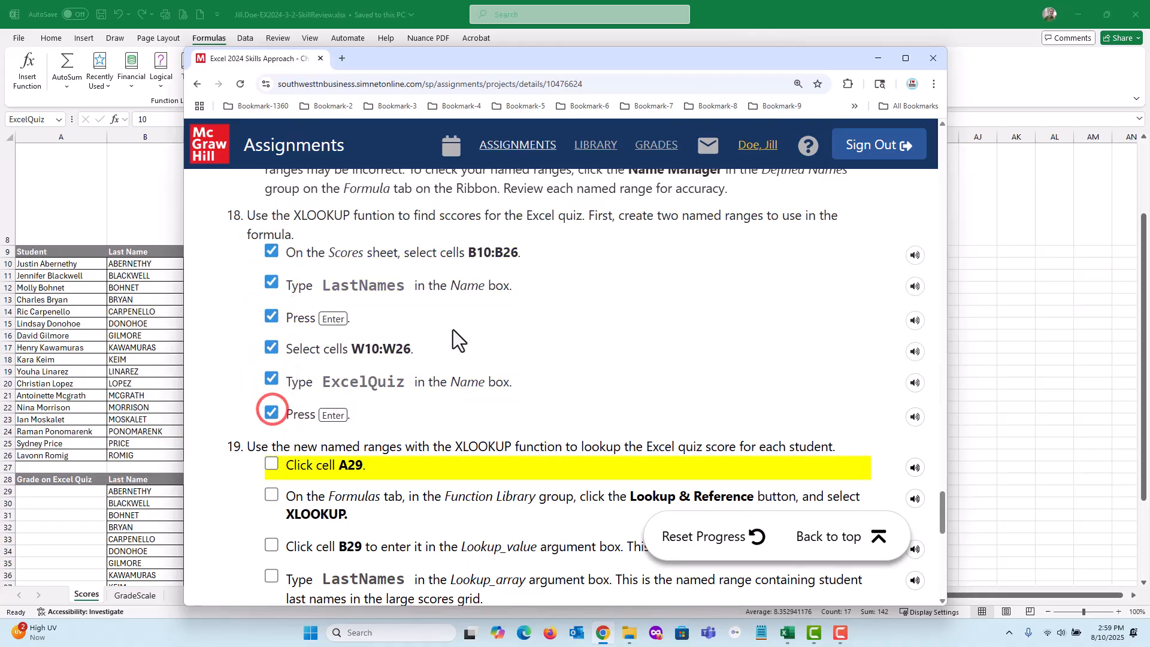
- Review instruction 19, return to the Excel workbook, and start an XLOOKUP function in A29 with B29 as the lookup value
scroll(522, 329, "down", 4)
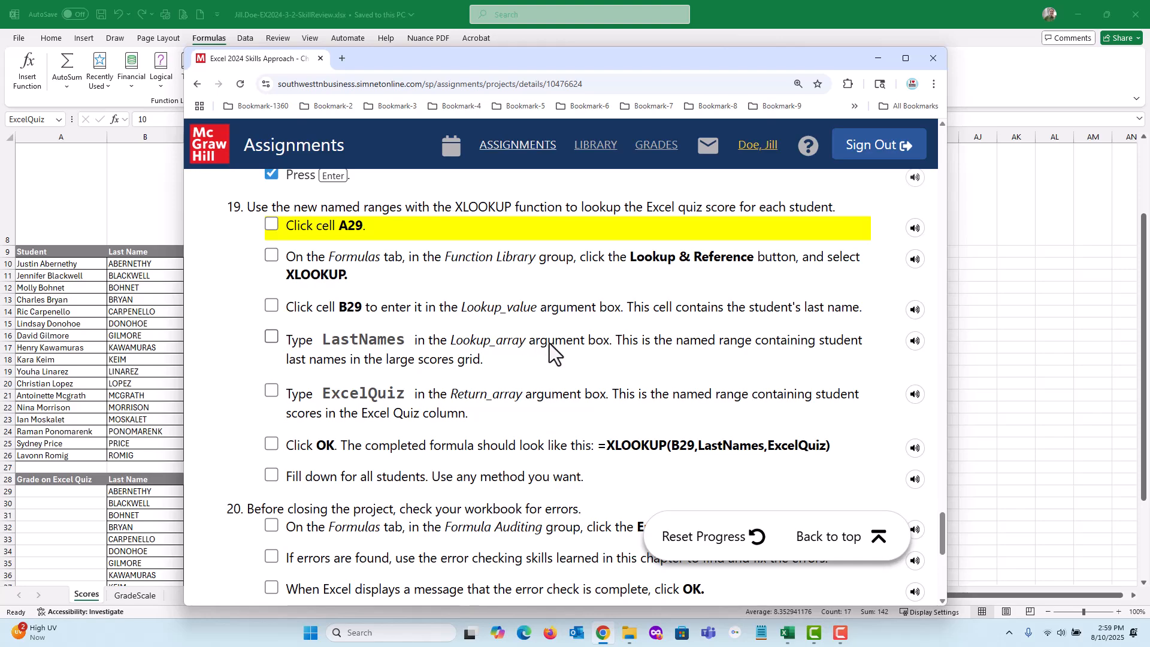
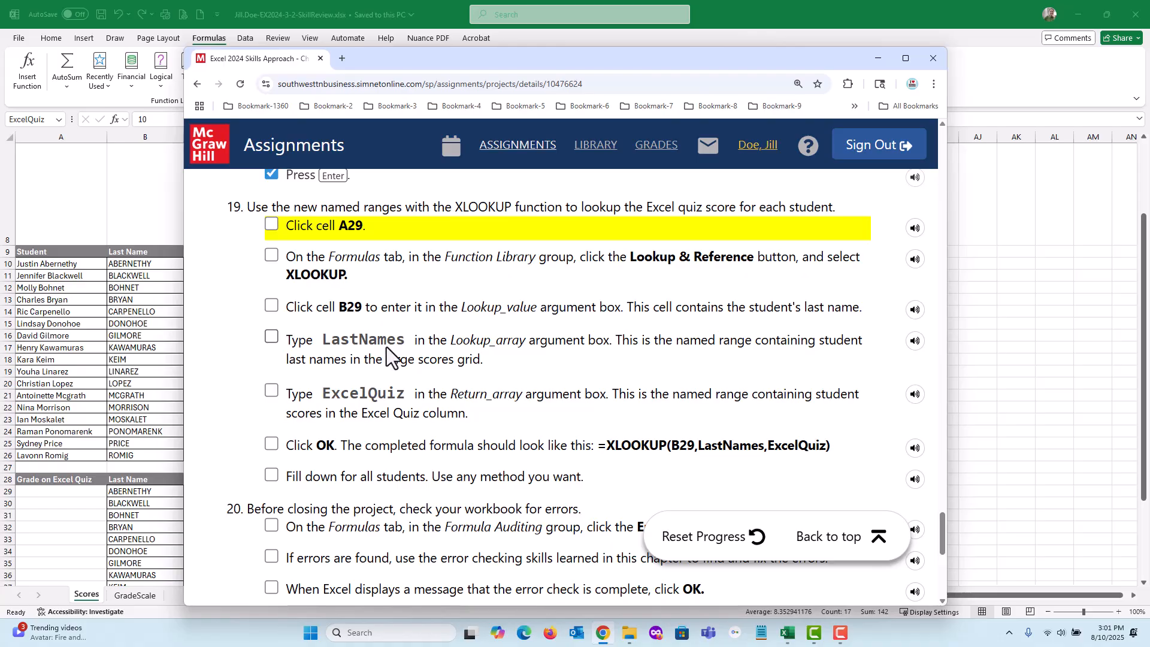
left_click_drag(436, 60, 1149, 67)
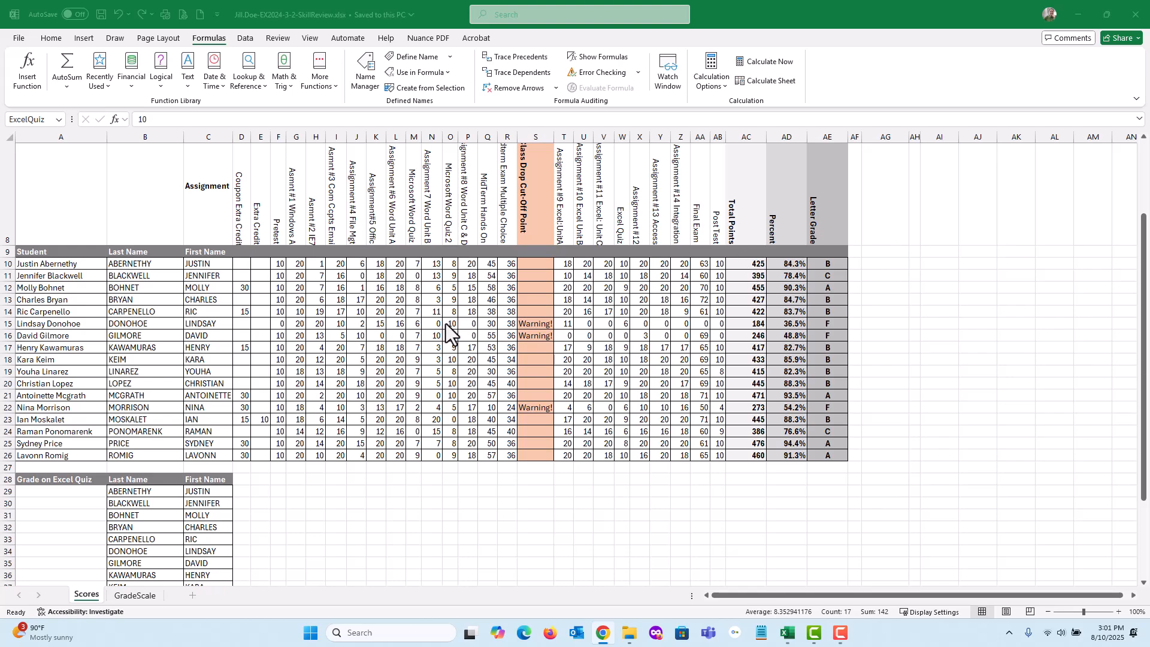
left_click(60, 486)
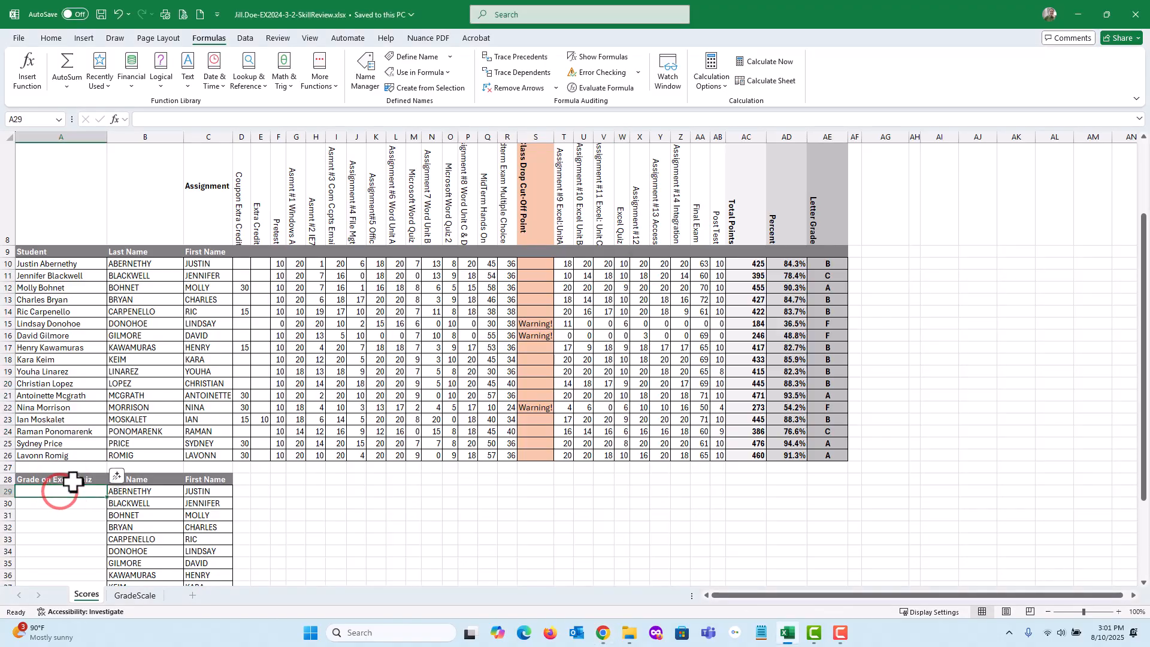
scroll(72, 484, "down", 2)
scroll(73, 482, "down", 4)
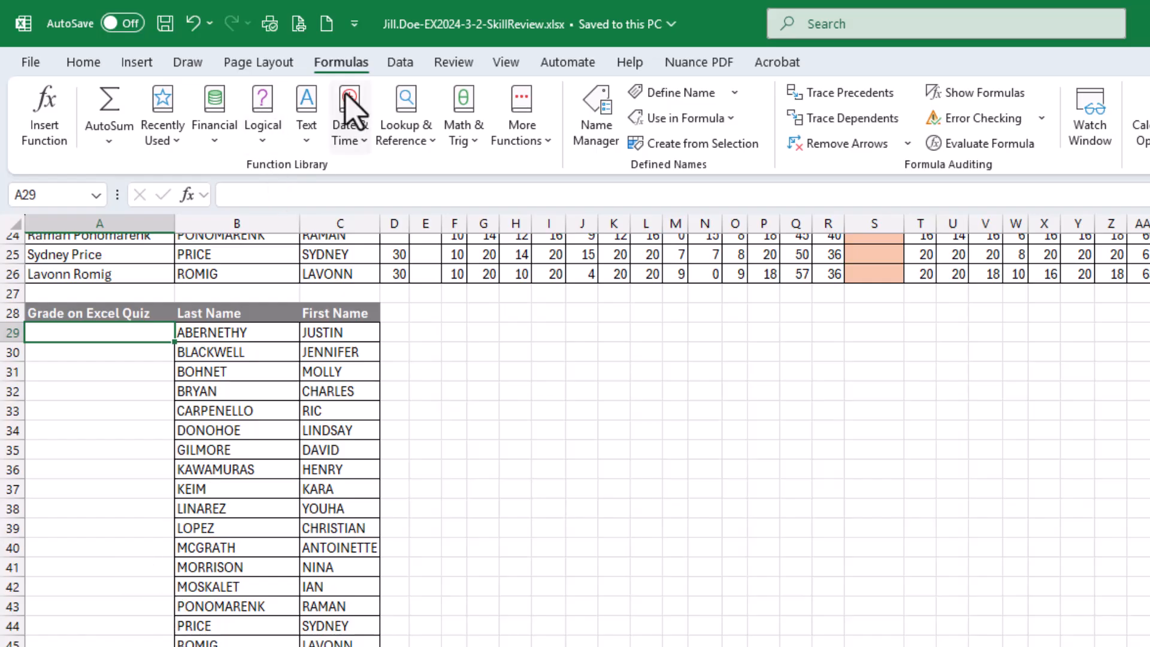
left_click(419, 140)
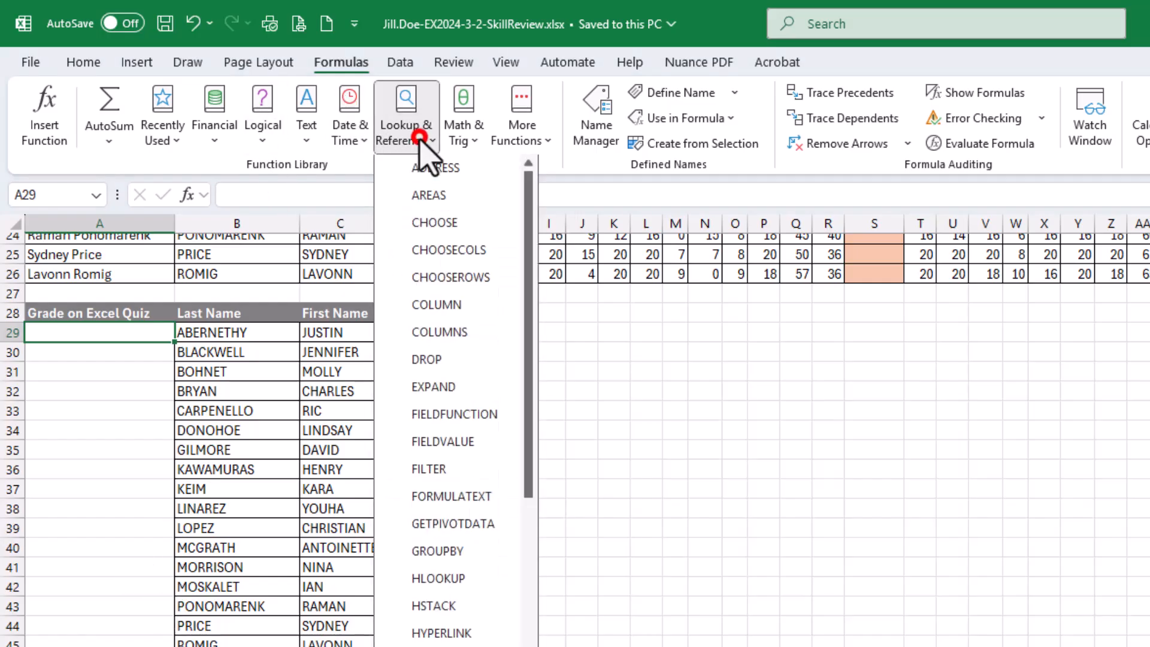
left_click_drag(526, 238, 547, 593)
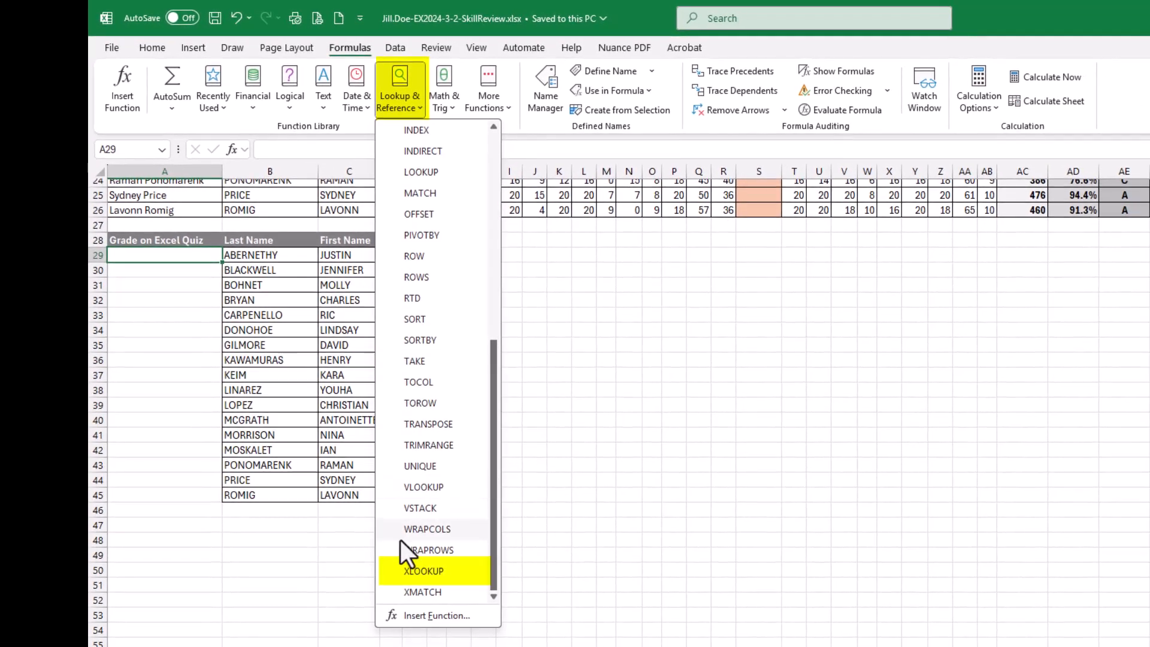
left_click(426, 571)
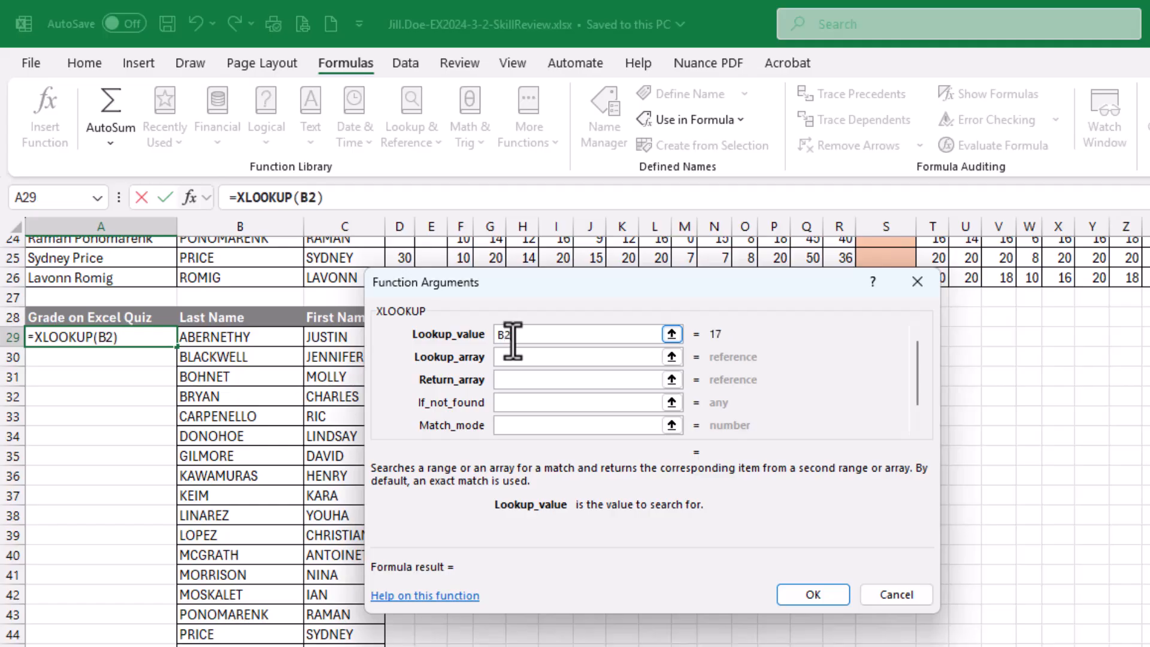
type("9")
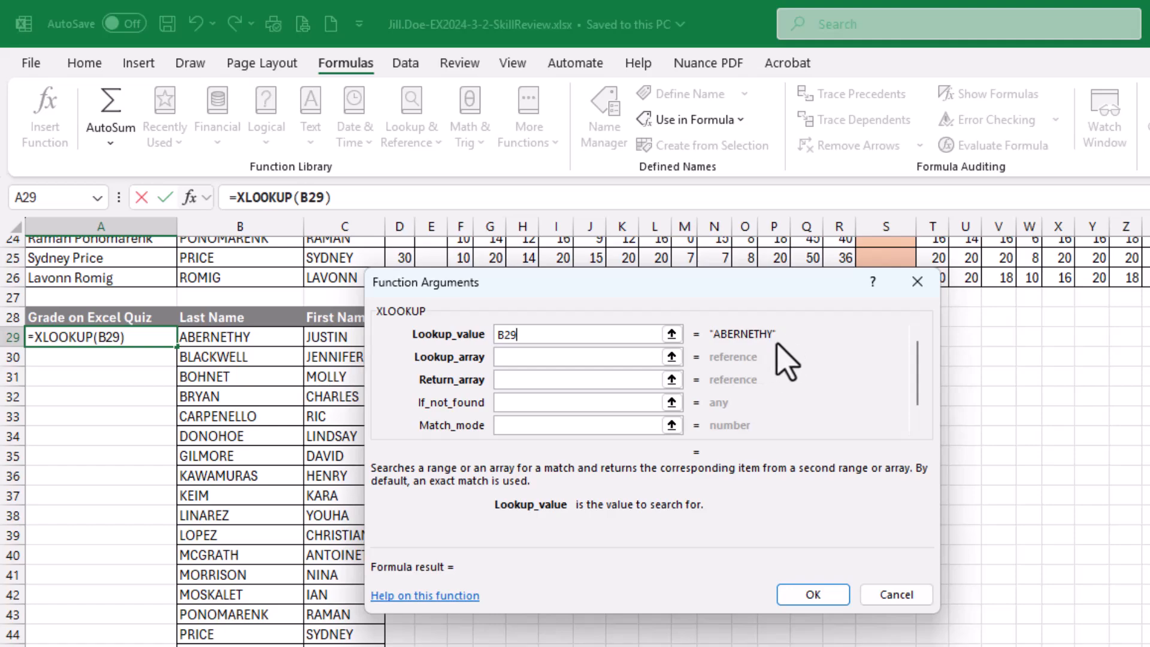
- Set the XLOOKUP lookup array to LastNames and the return array to Excelquiz
left_click(560, 358)
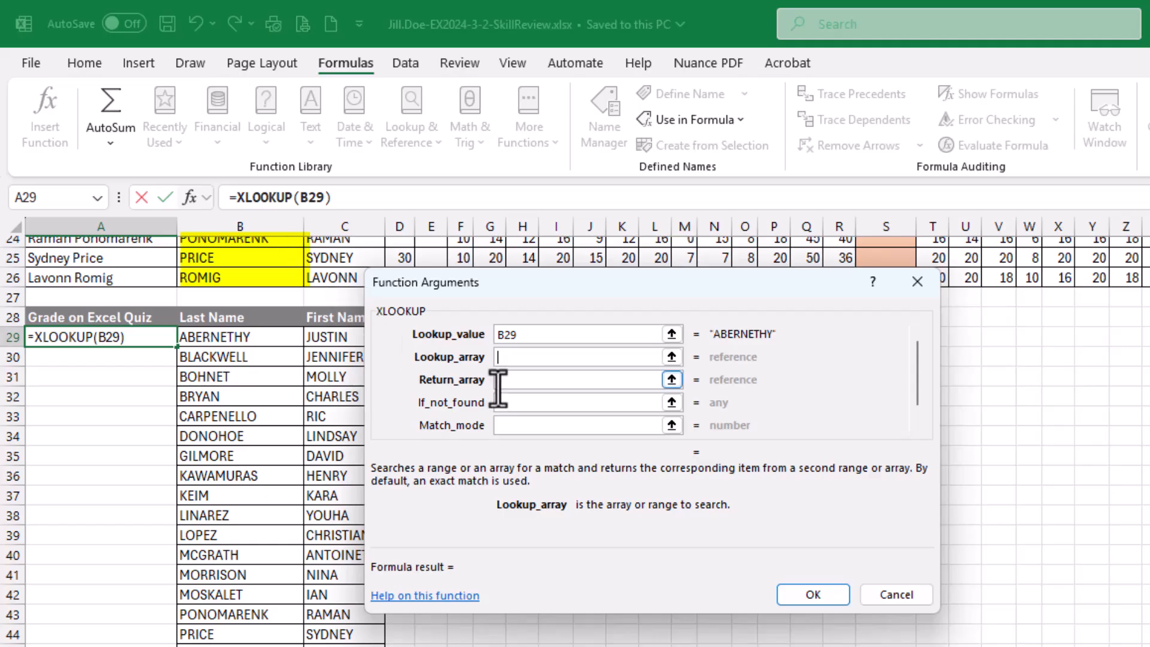
type("Last")
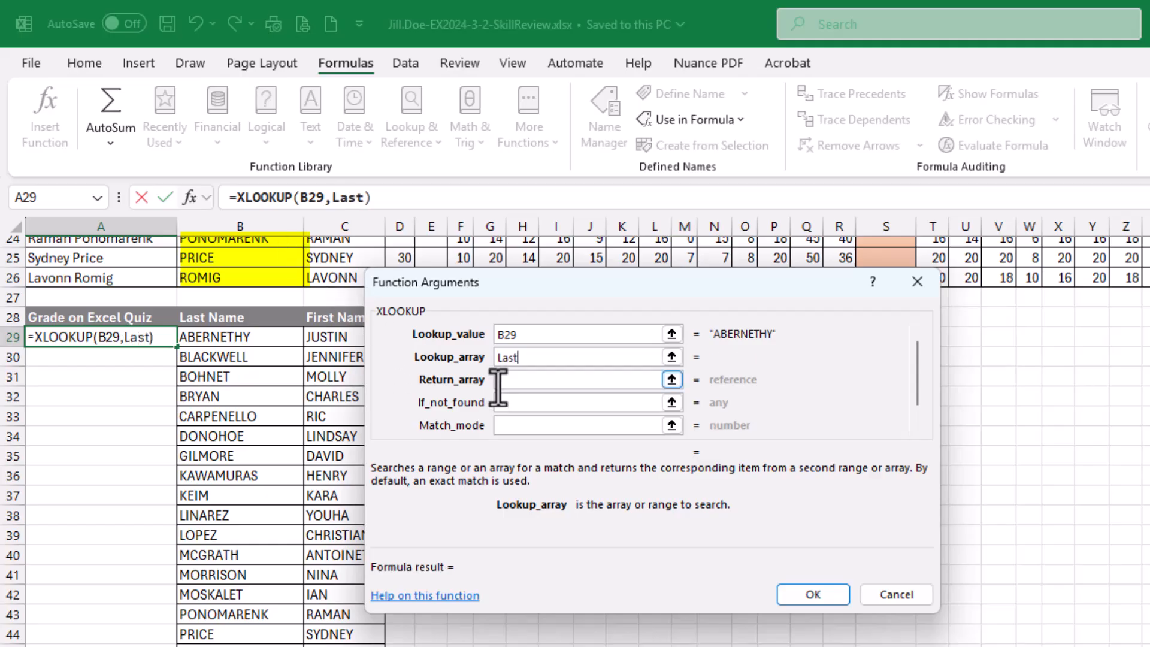
type("Names")
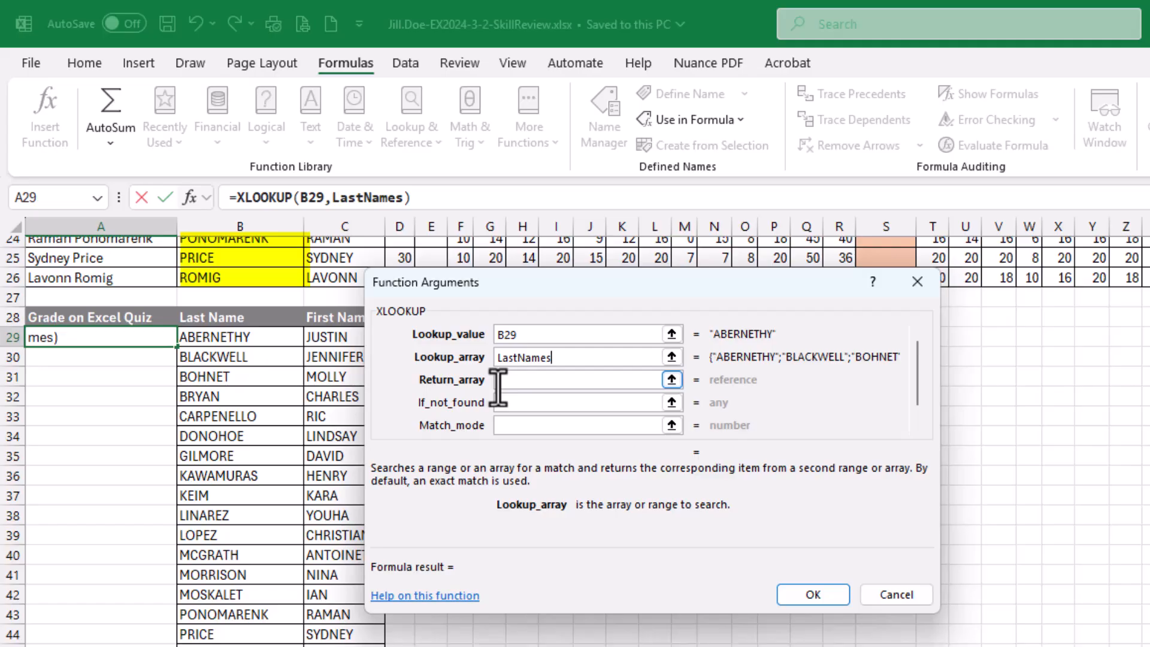
left_click(561, 384)
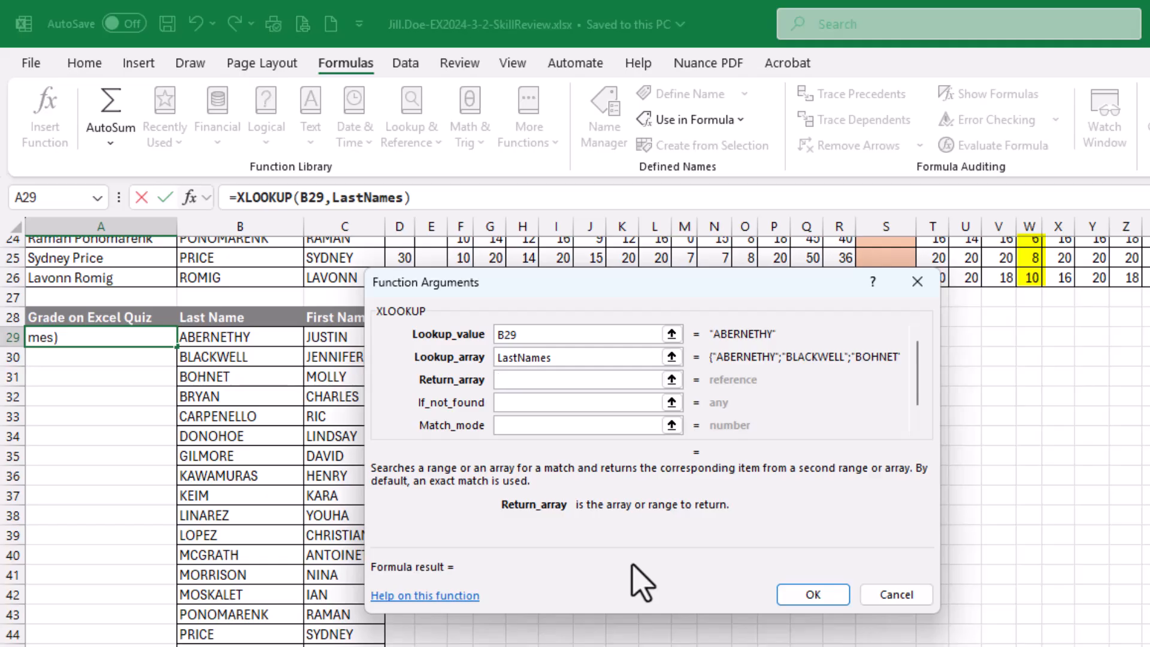
type("Exc")
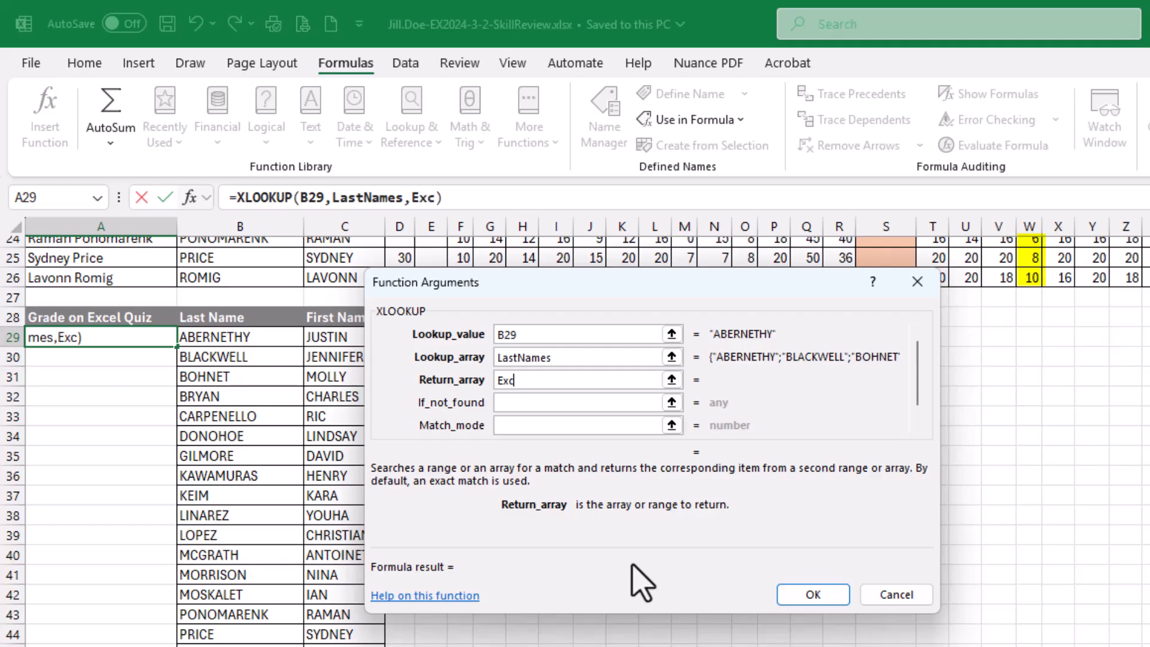
type("elquiz")
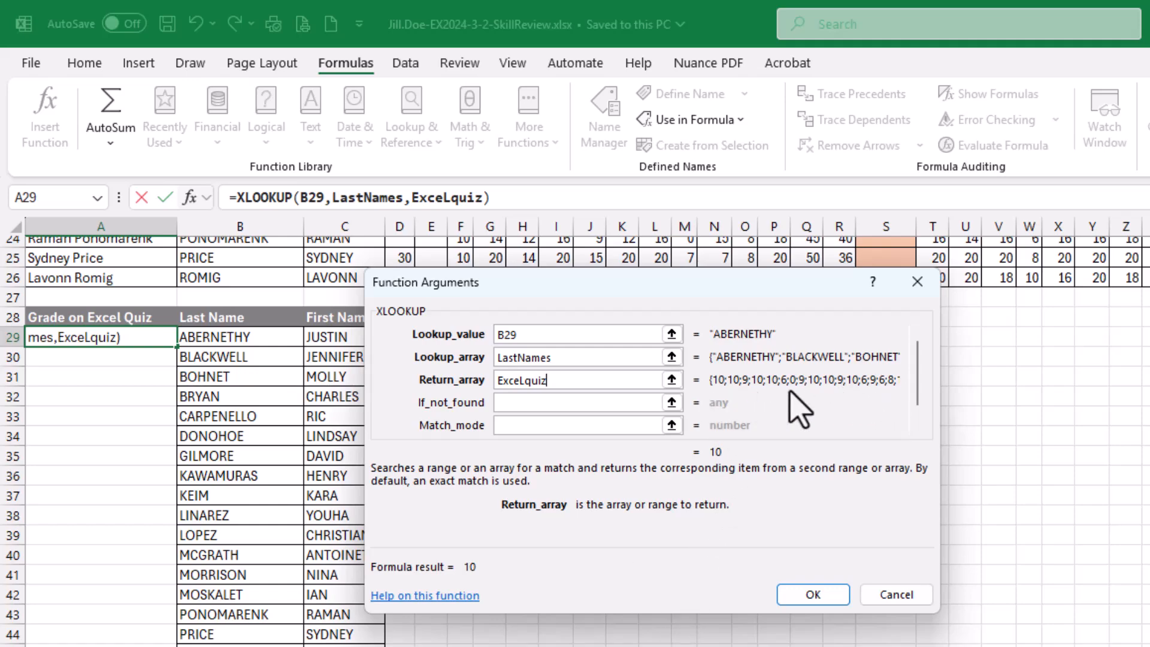
- Leave the optional XLOOKUP arguments empty and enter the finished formula in A29
key("Tab")
key("Tab")
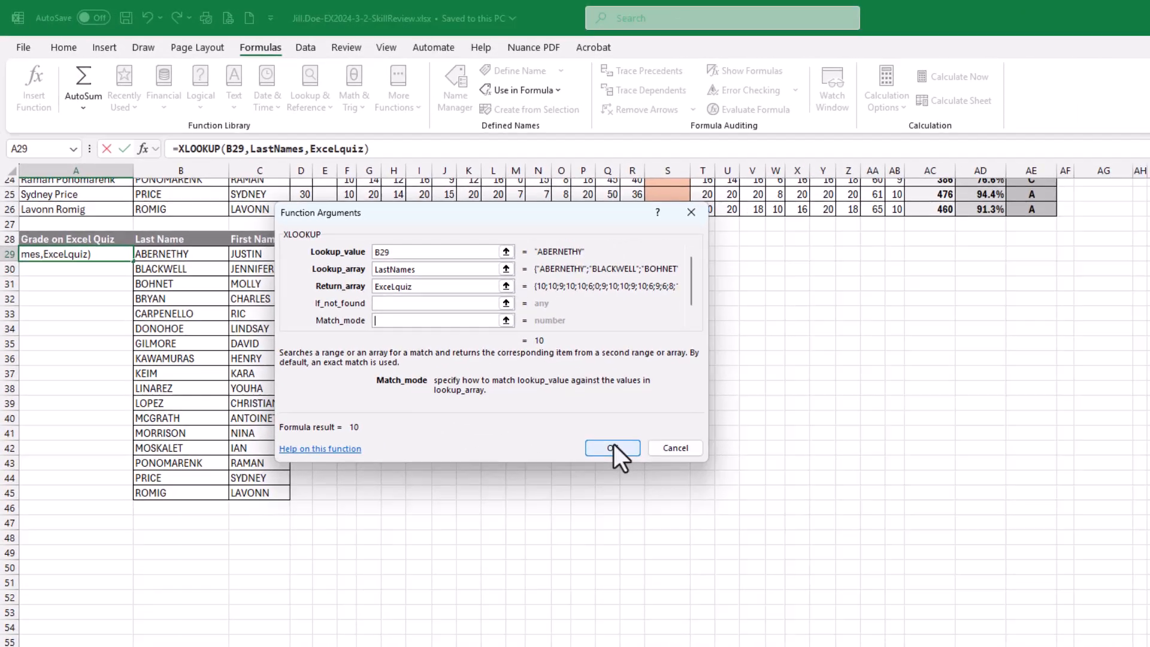
left_click(612, 448)
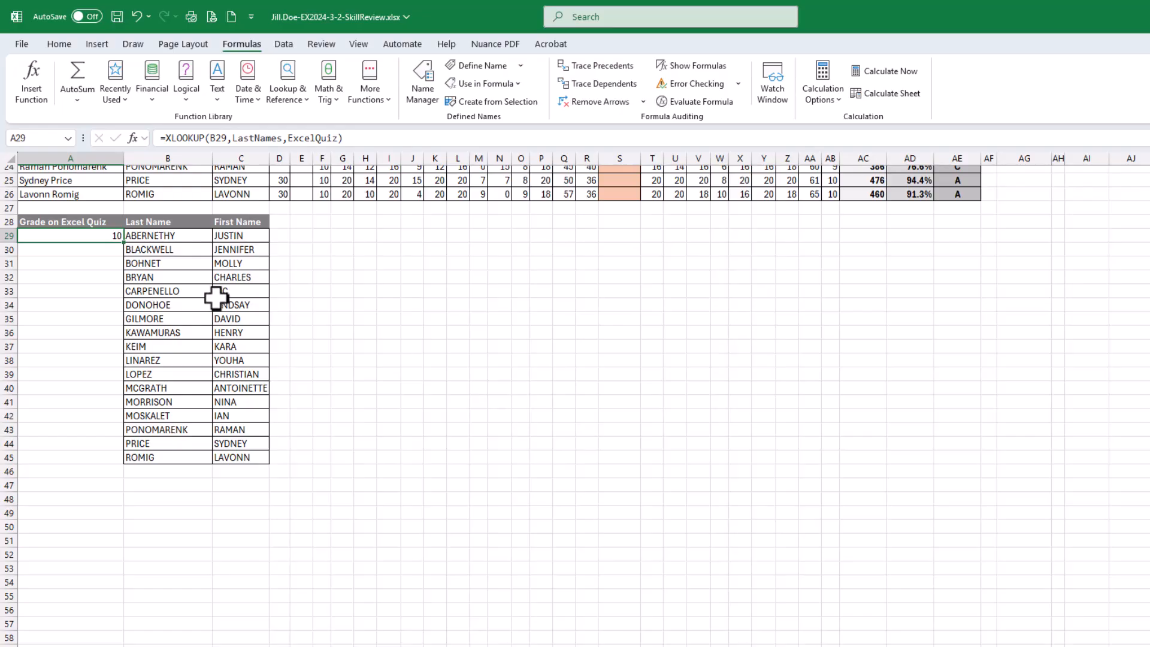
- Compare the quiz score looked up in A29 with the Excel Quiz score in row 10
scroll(453, 398, "up", 3)
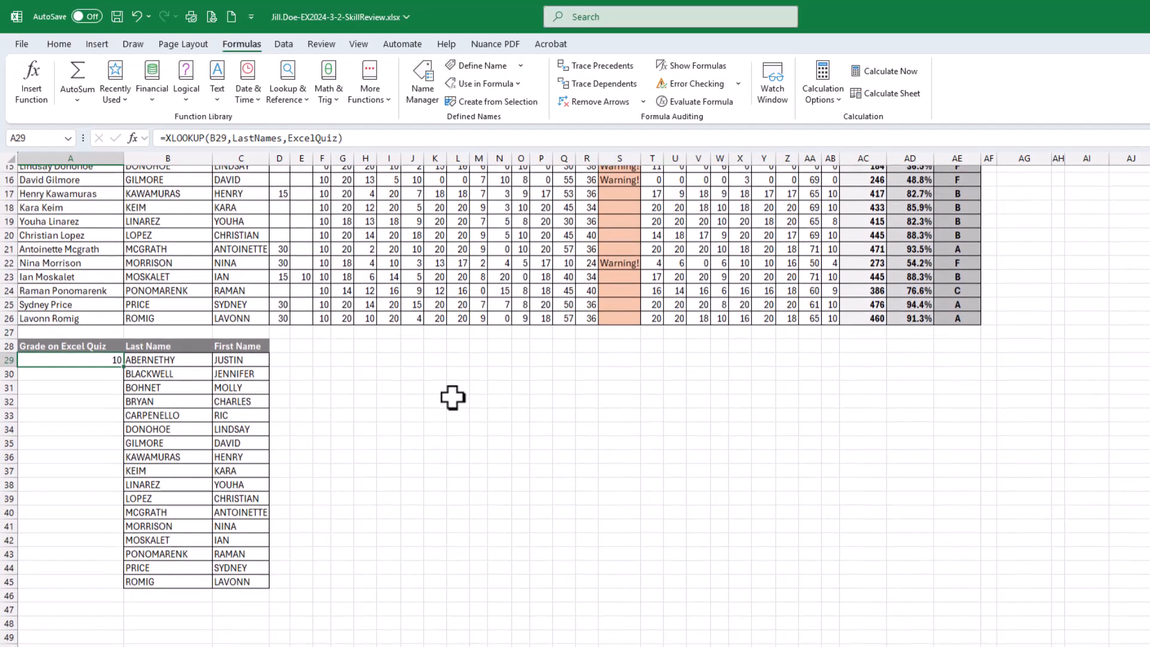
scroll(453, 398, "up", 3)
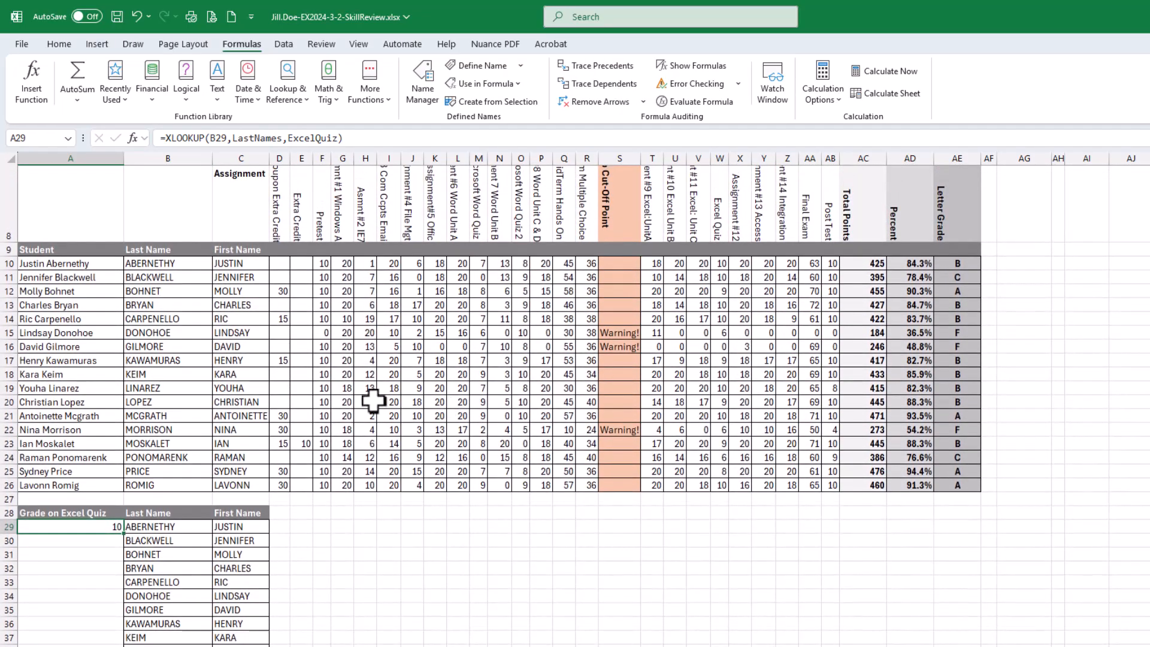
left_click(8, 263)
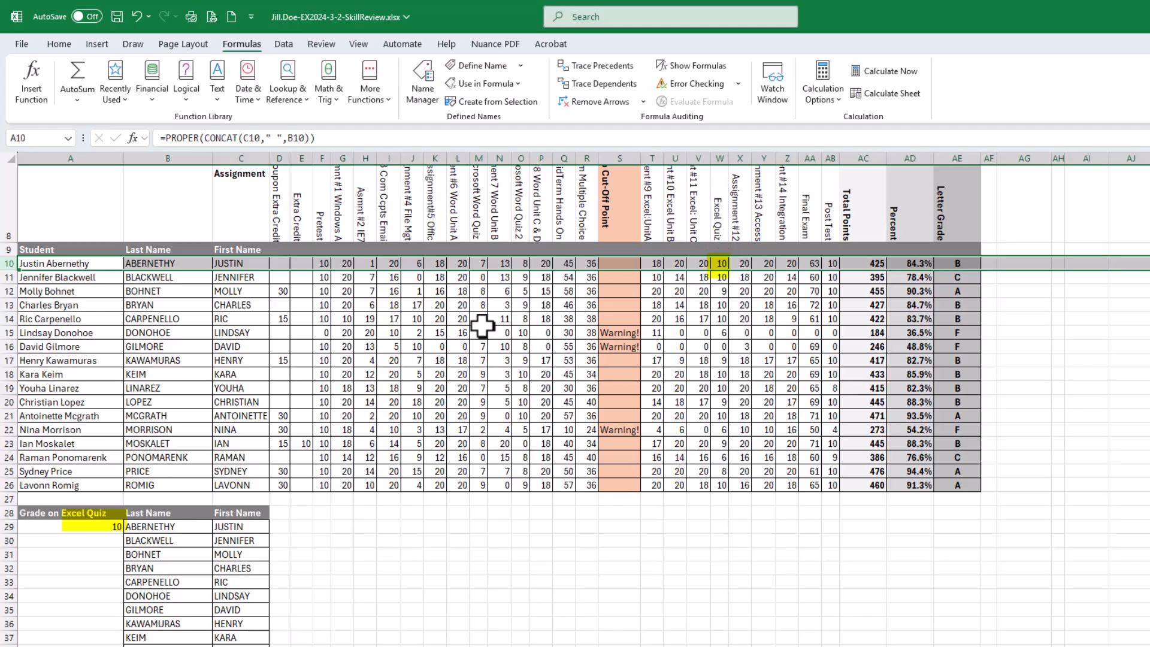
left_click(95, 530)
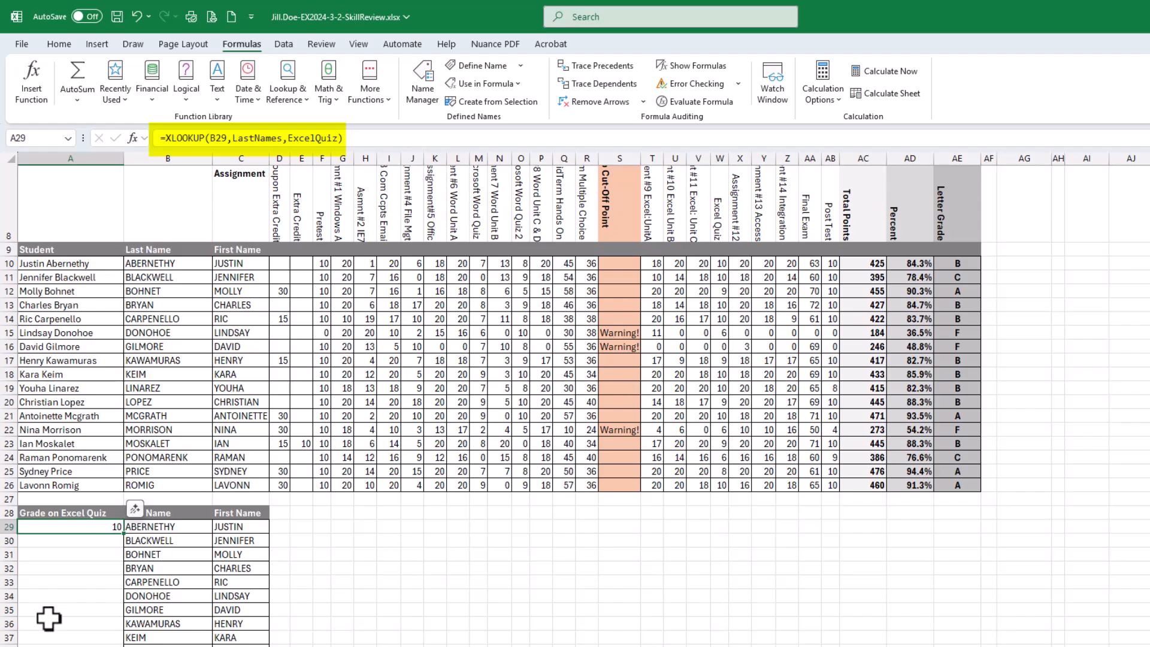
- Fill the XLOOKUP formula from A29 down to A45 for all students
scroll(73, 567, "down", 2)
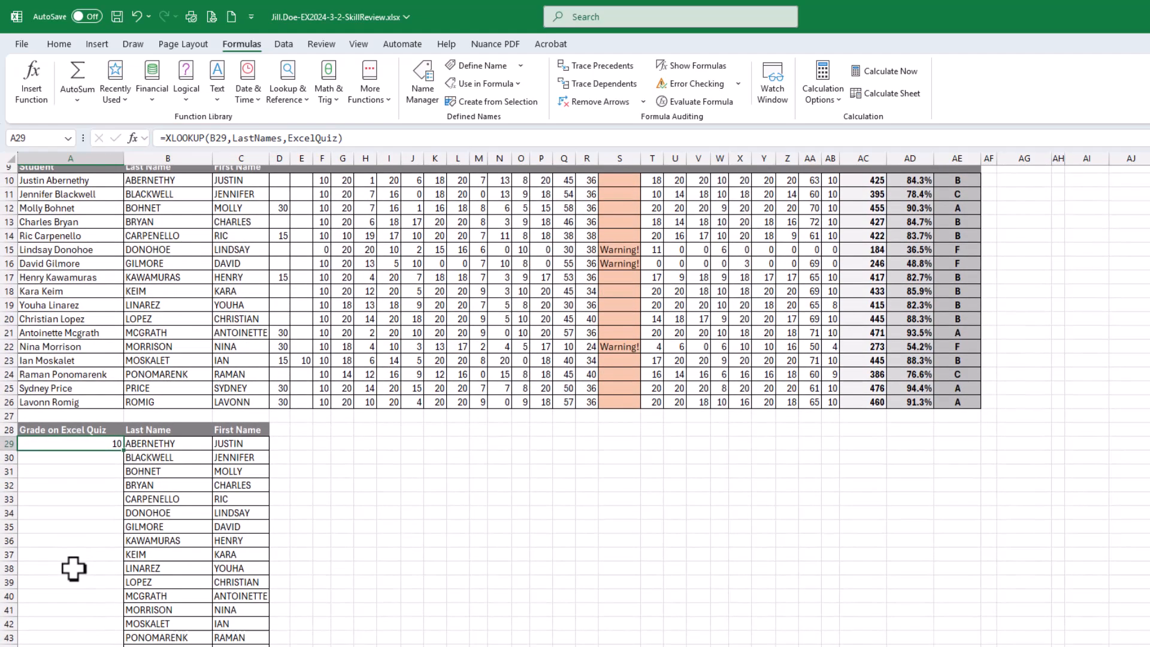
double_click(122, 449)
scroll(62, 477, "down", 1)
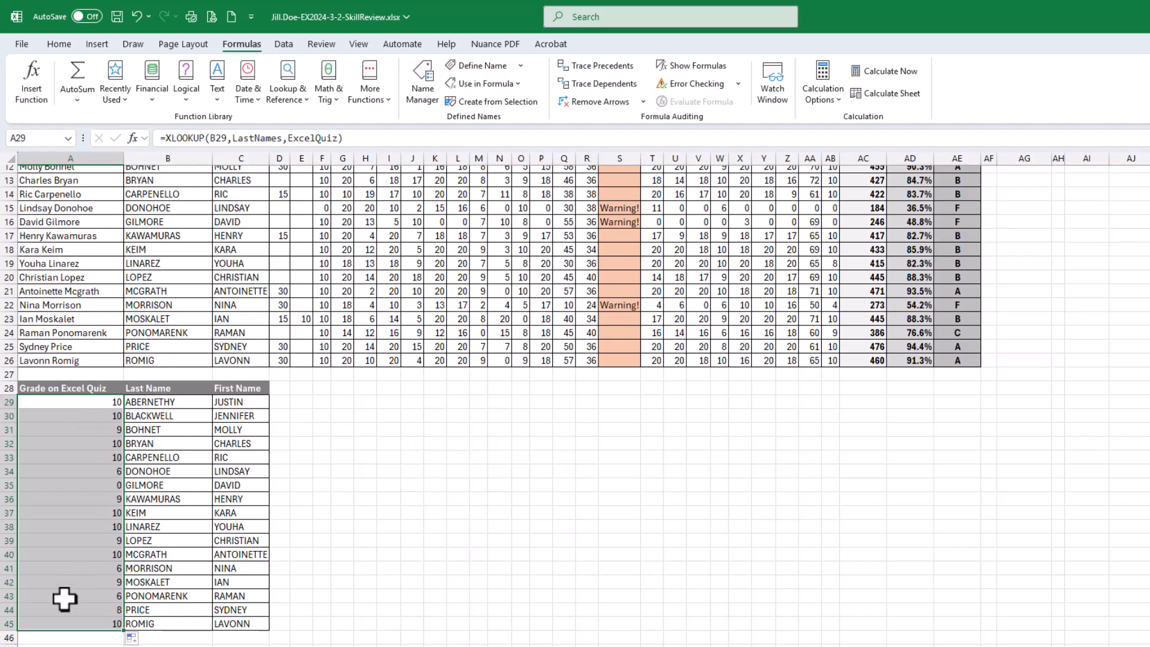
- Check the looked-up scores in A45 and A37 against the Excel Quiz column in rows 26 and 18
left_click(7, 360)
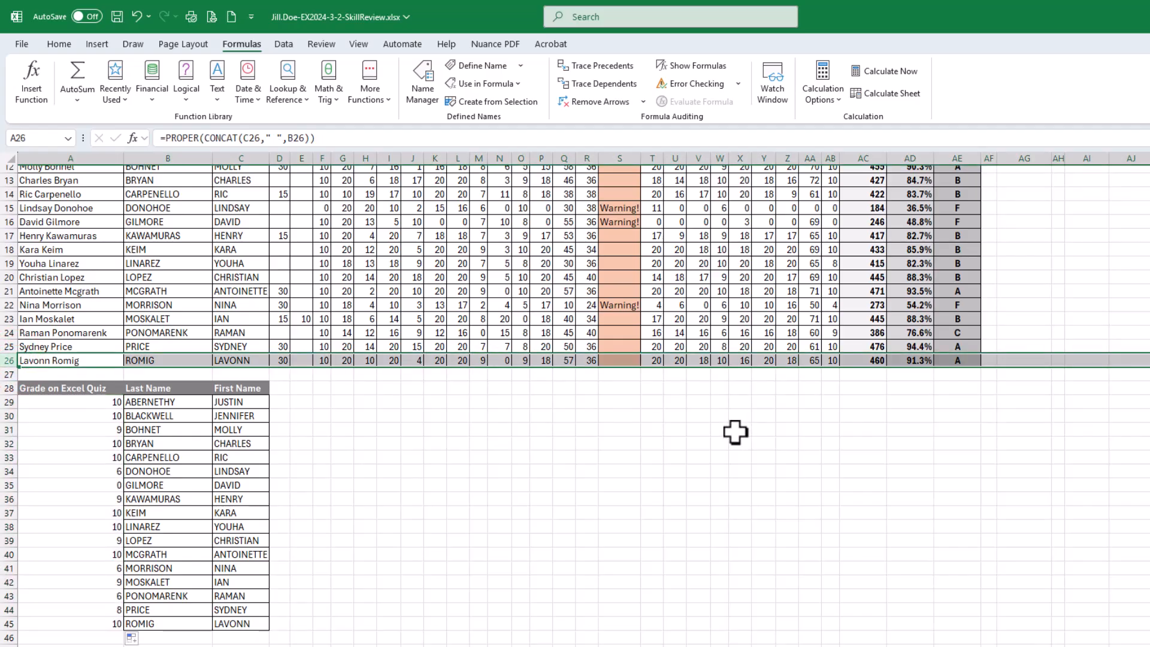
scroll(736, 413, "up", 2)
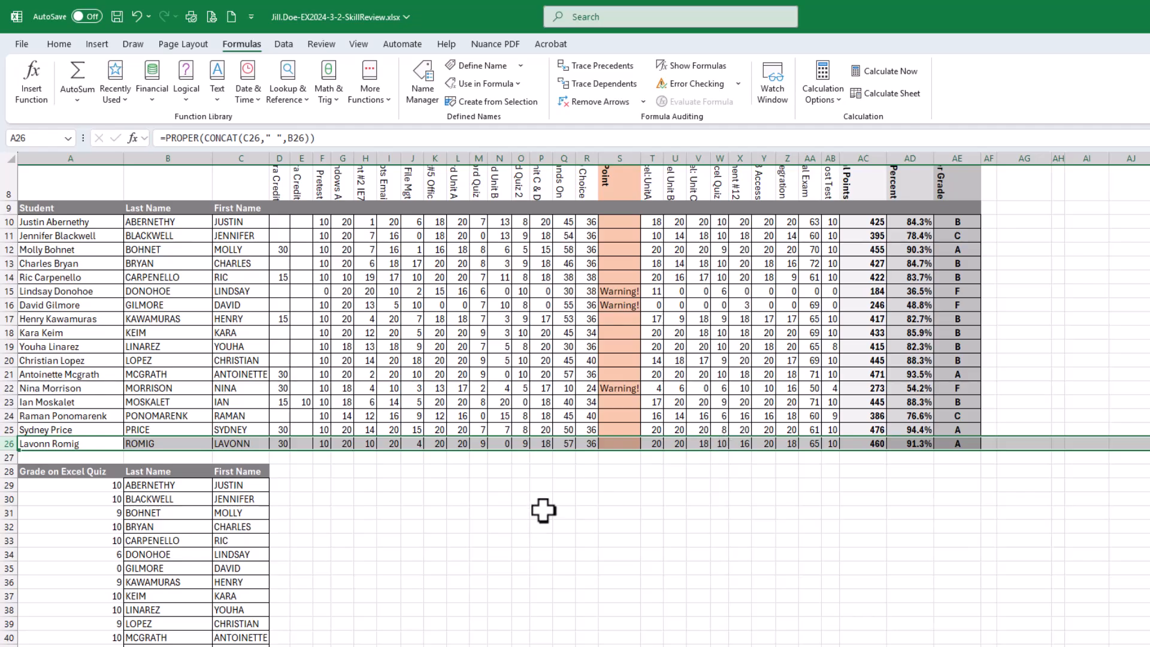
scroll(443, 566, "down", 2)
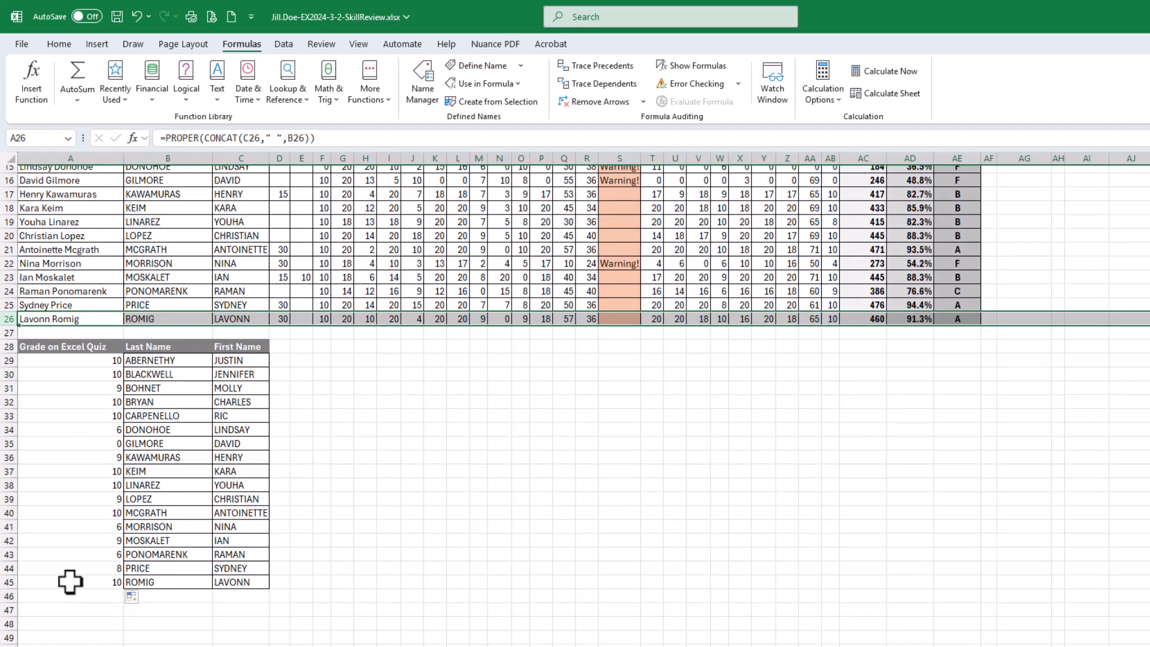
left_click(98, 470)
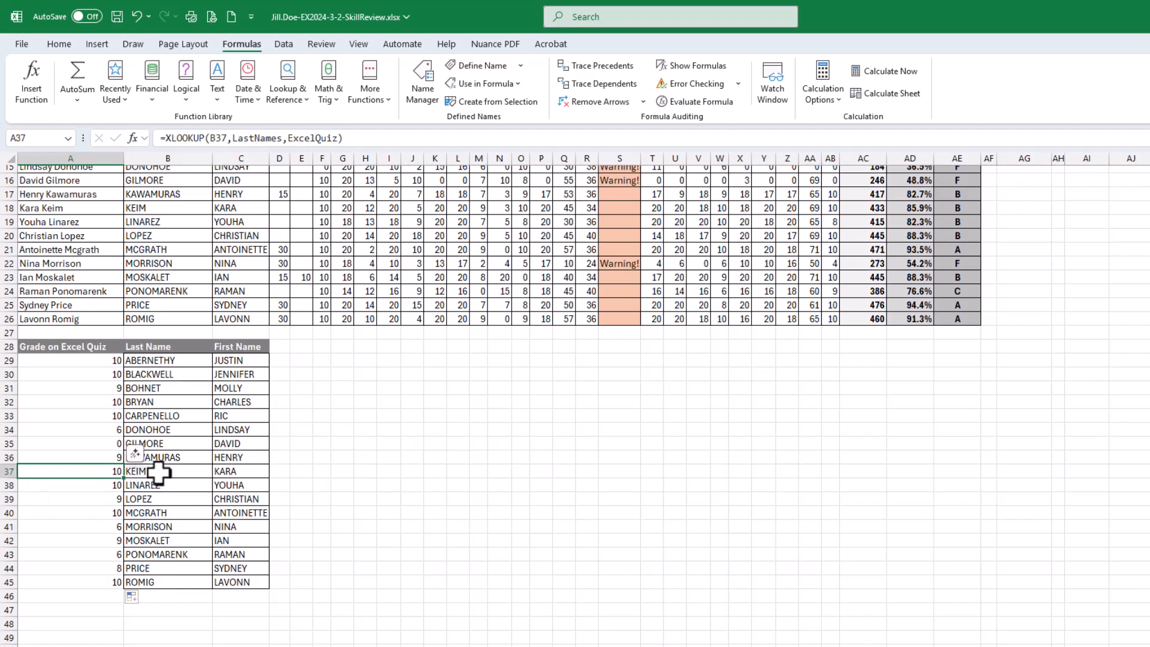
scroll(27, 240, "up", 1)
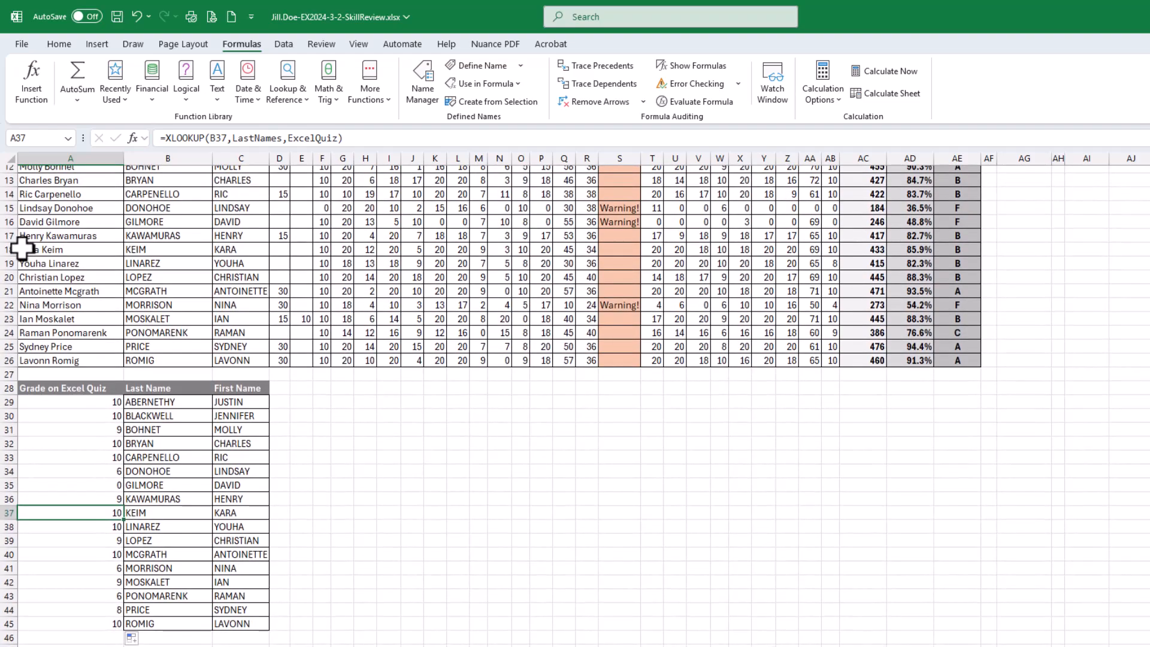
scroll(42, 252, "up", 1)
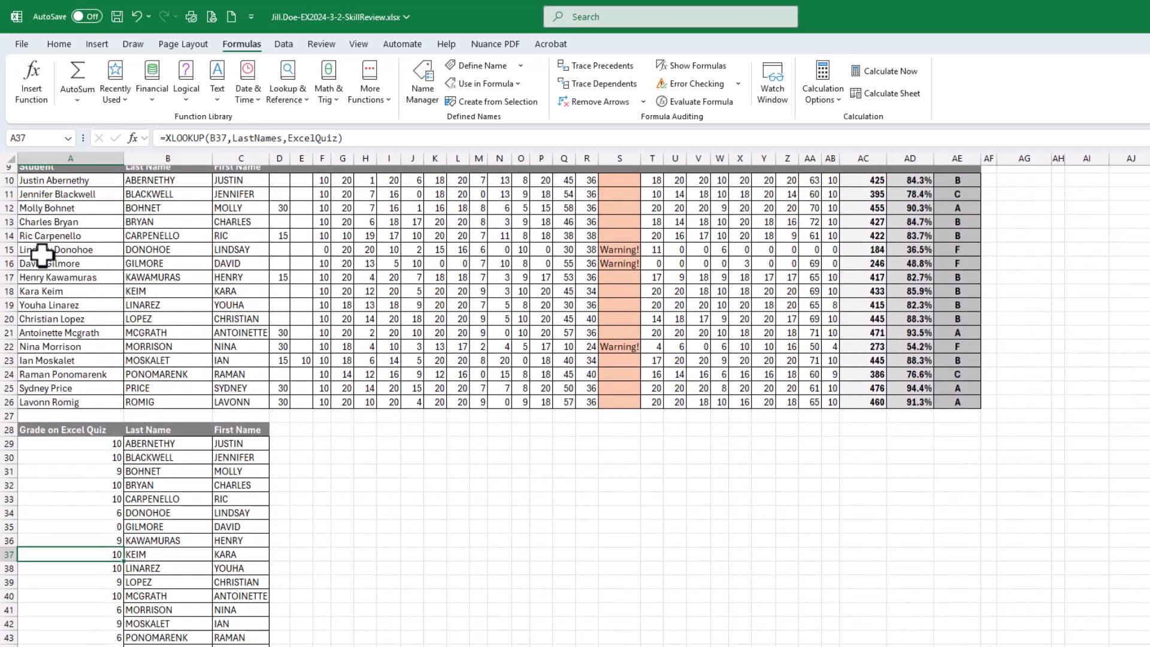
left_click(5, 291)
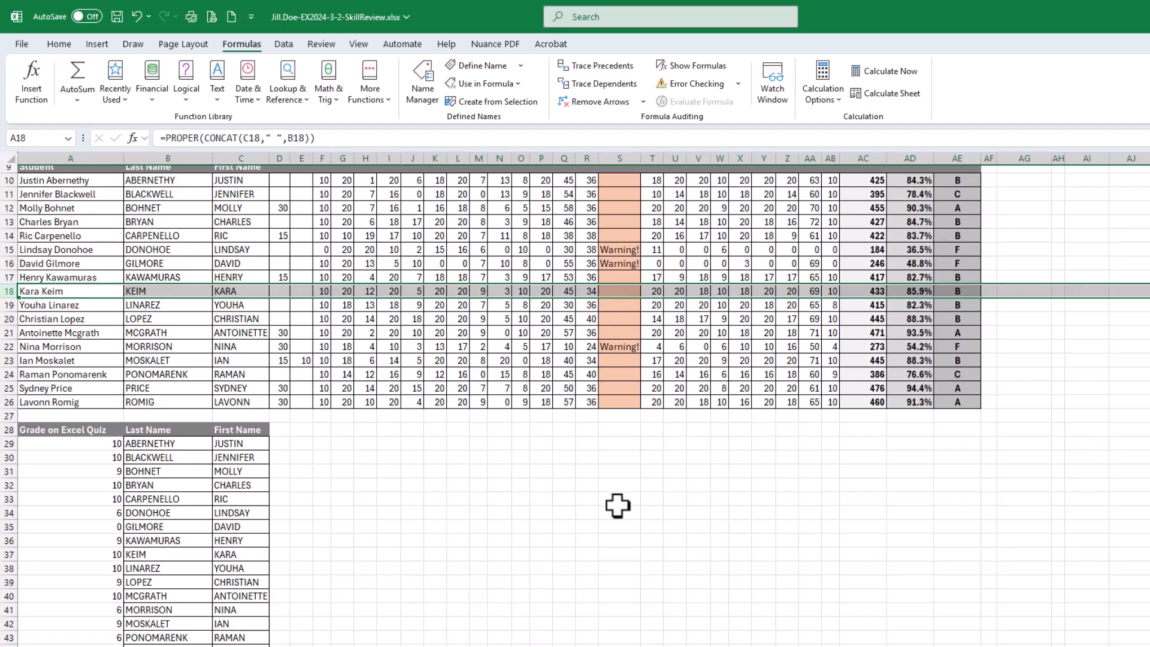
- Save the workbook and switch to the browser assignment page
left_click(55, 460)
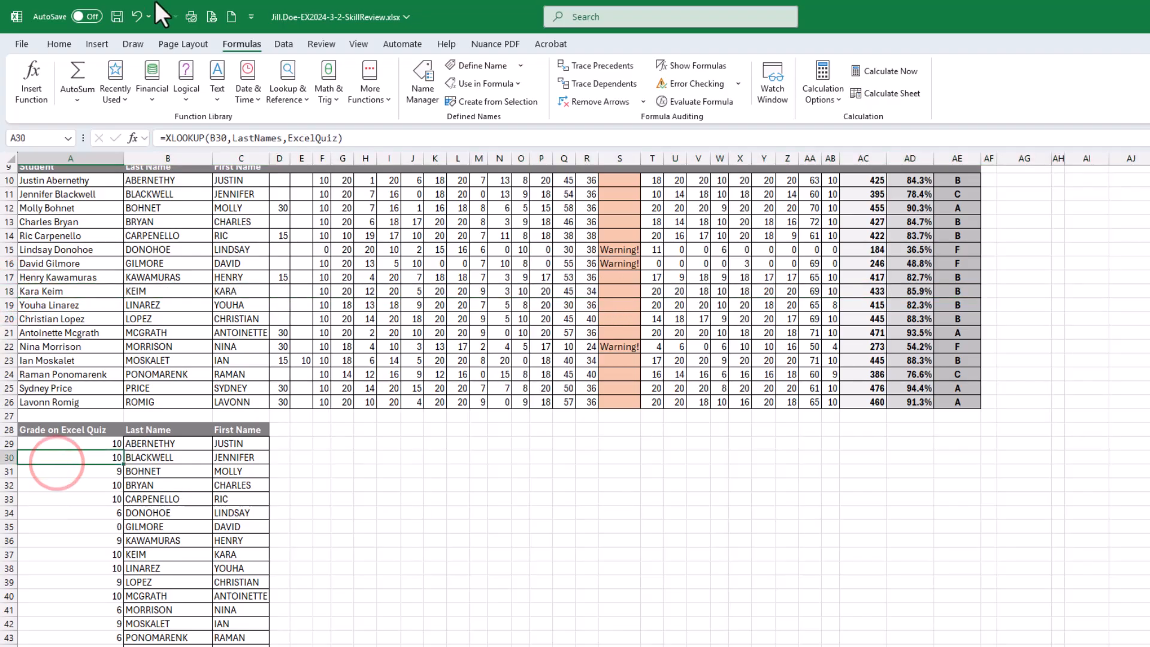
left_click(117, 17)
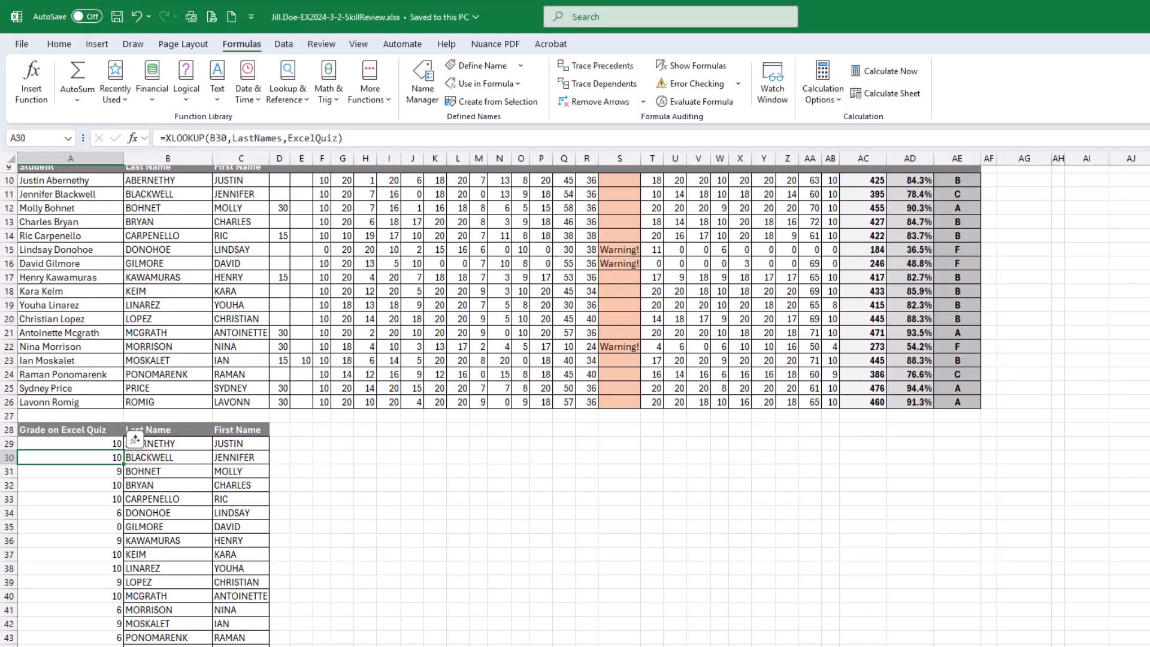
left_click_drag(1149, 129, 716, 88)
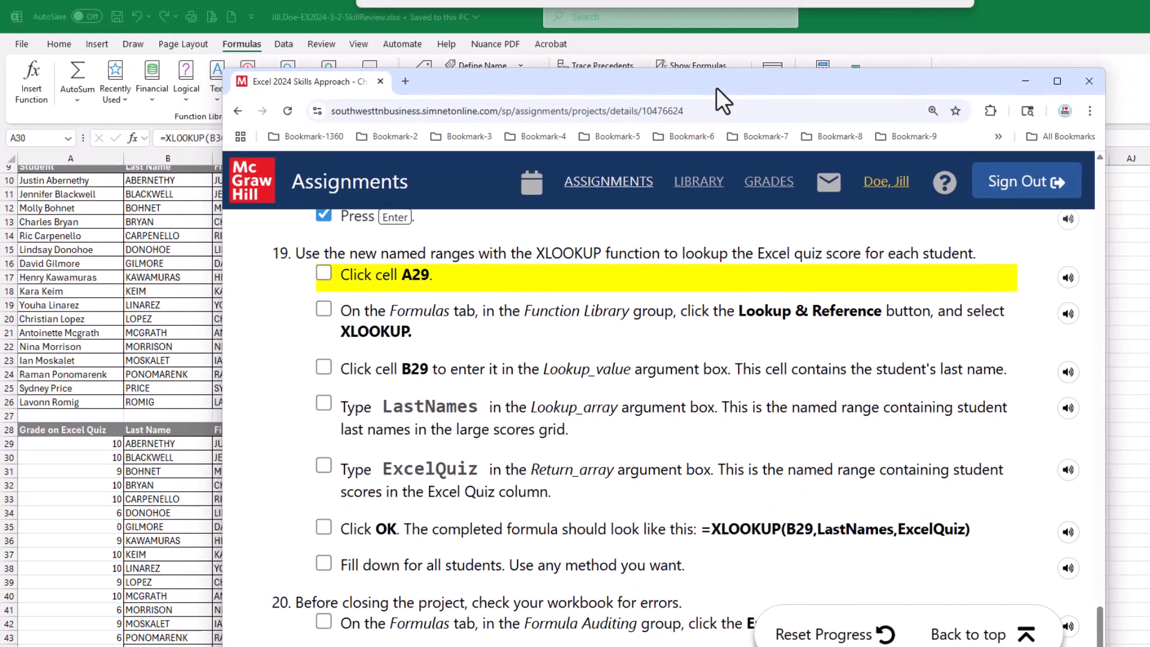
- Check off all seven items of instruction 19
left_click(324, 275)
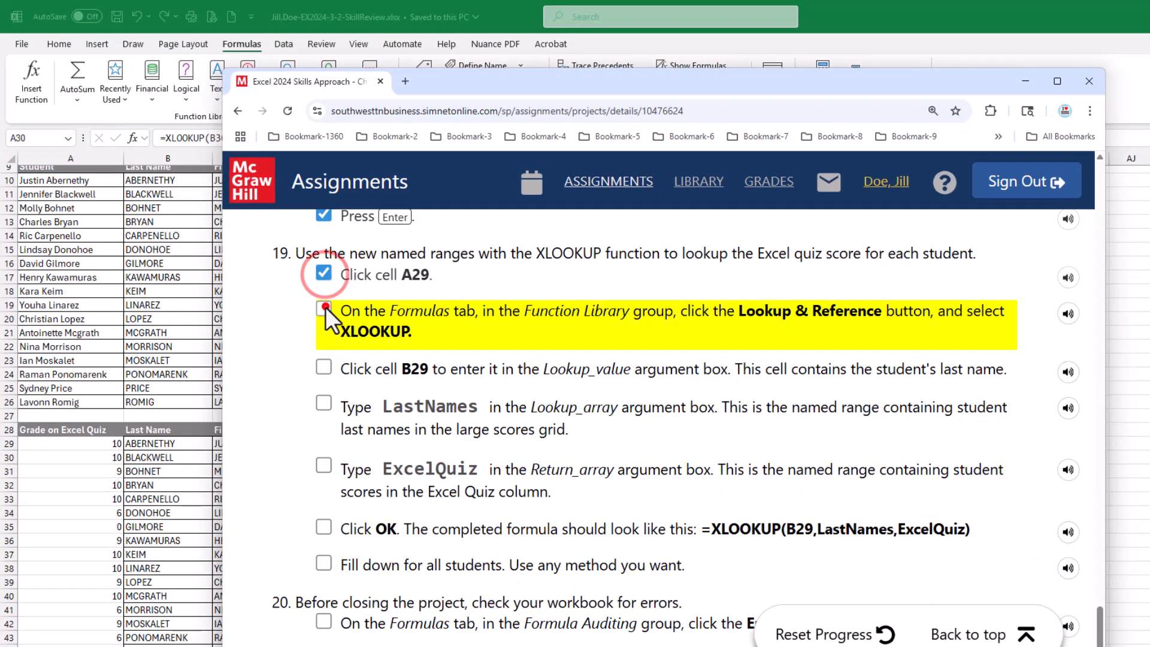
left_click(324, 310)
left_click(323, 368)
left_click(322, 402)
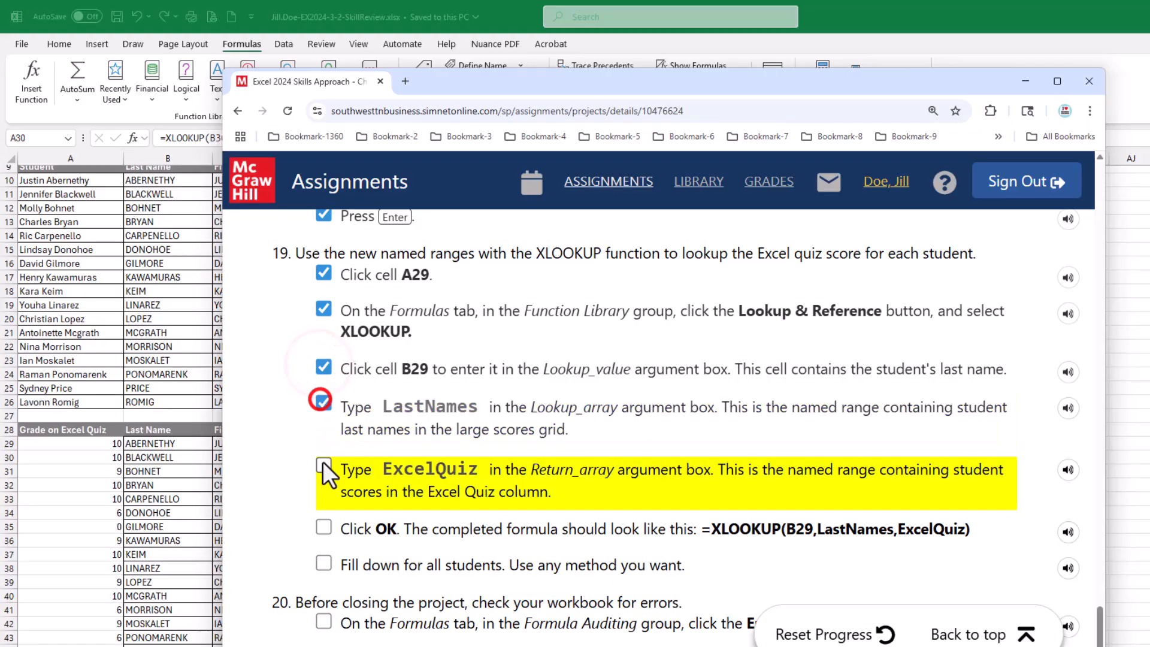
left_click(323, 466)
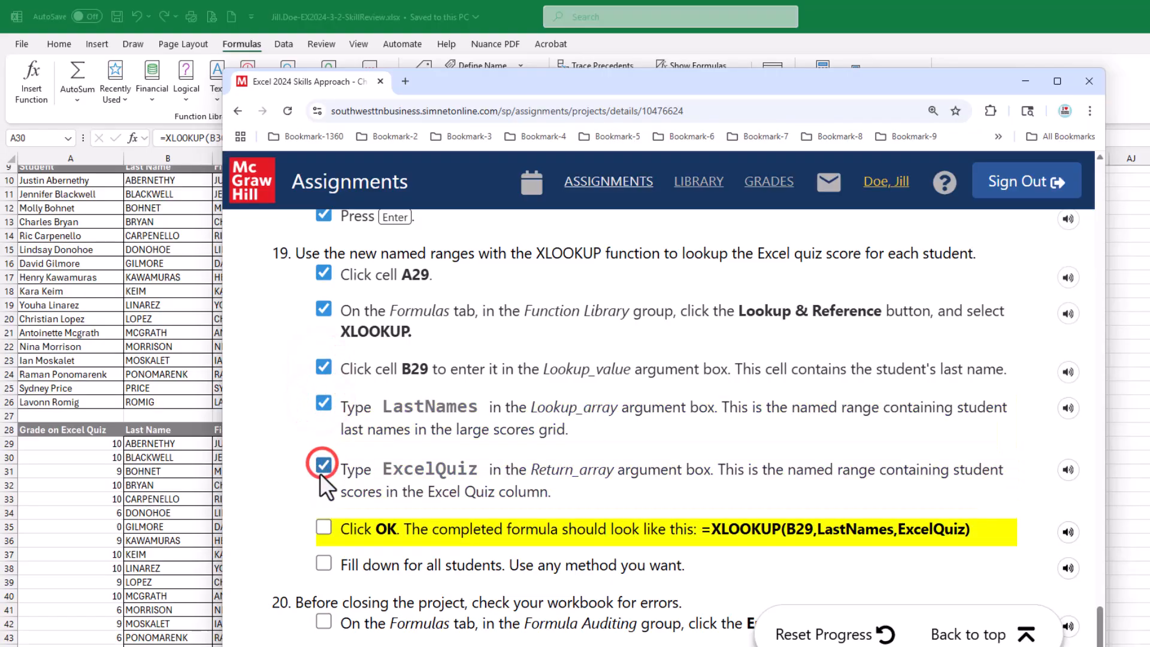
left_click(324, 527)
left_click(325, 563)
- Review instruction 20, return to the Excel workbook, and run Error Checking on the sheet
scroll(600, 440, "down", 2)
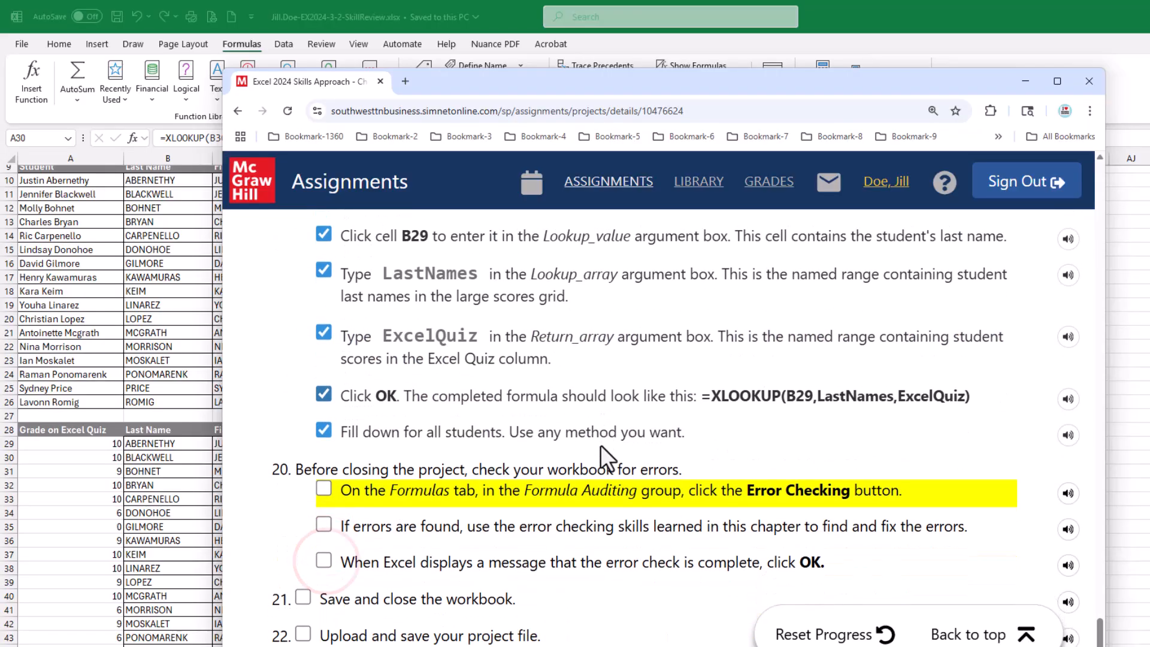
scroll(601, 446, "down", 2)
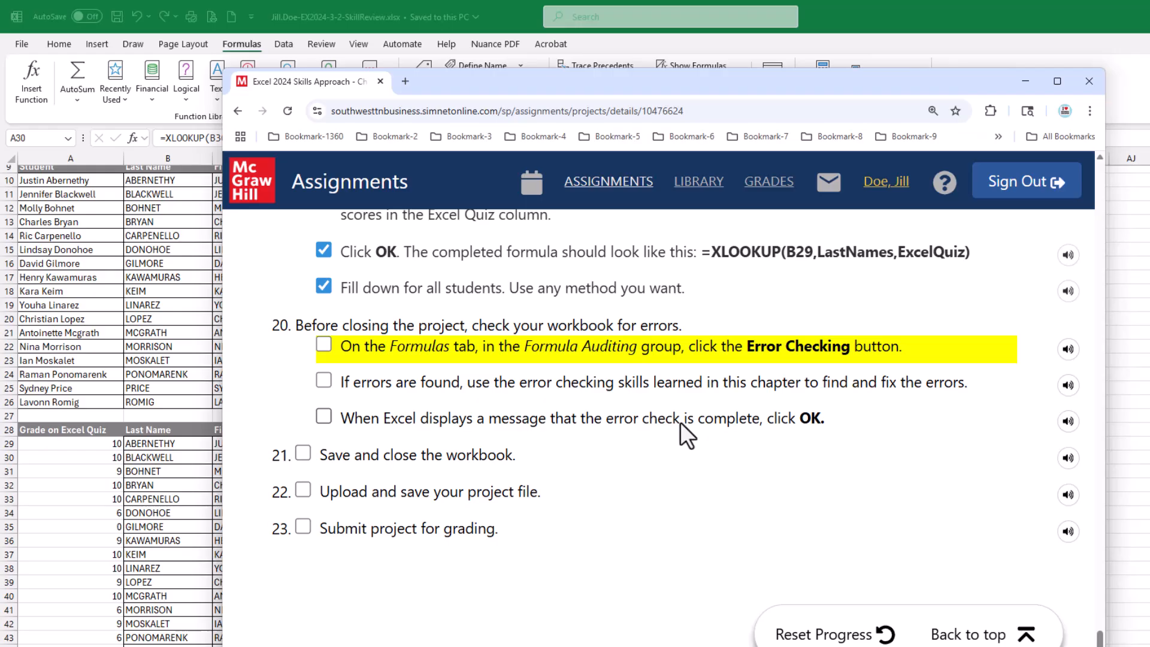
left_click_drag(555, 84, 1005, 117)
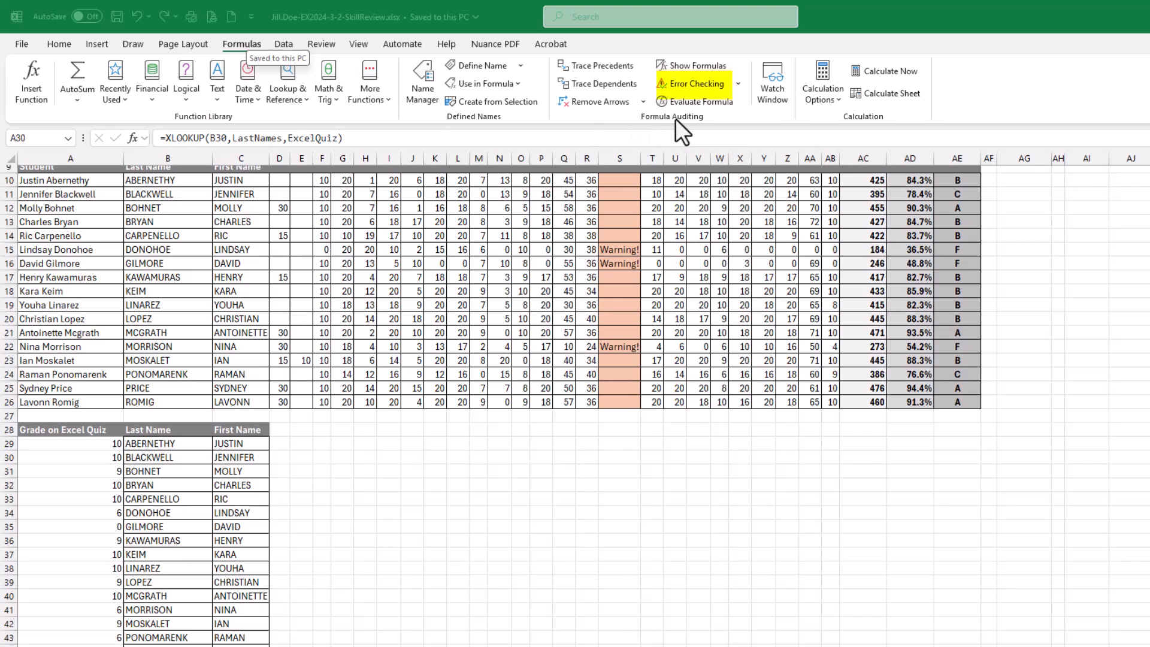
left_click(688, 82)
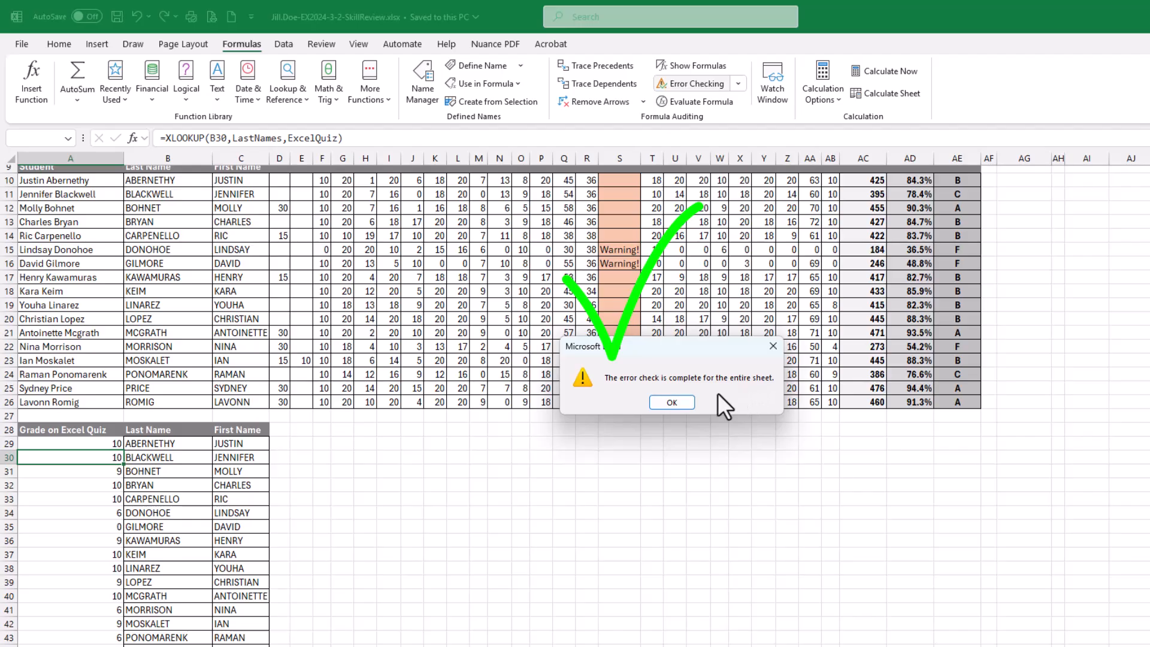
left_click(671, 402)
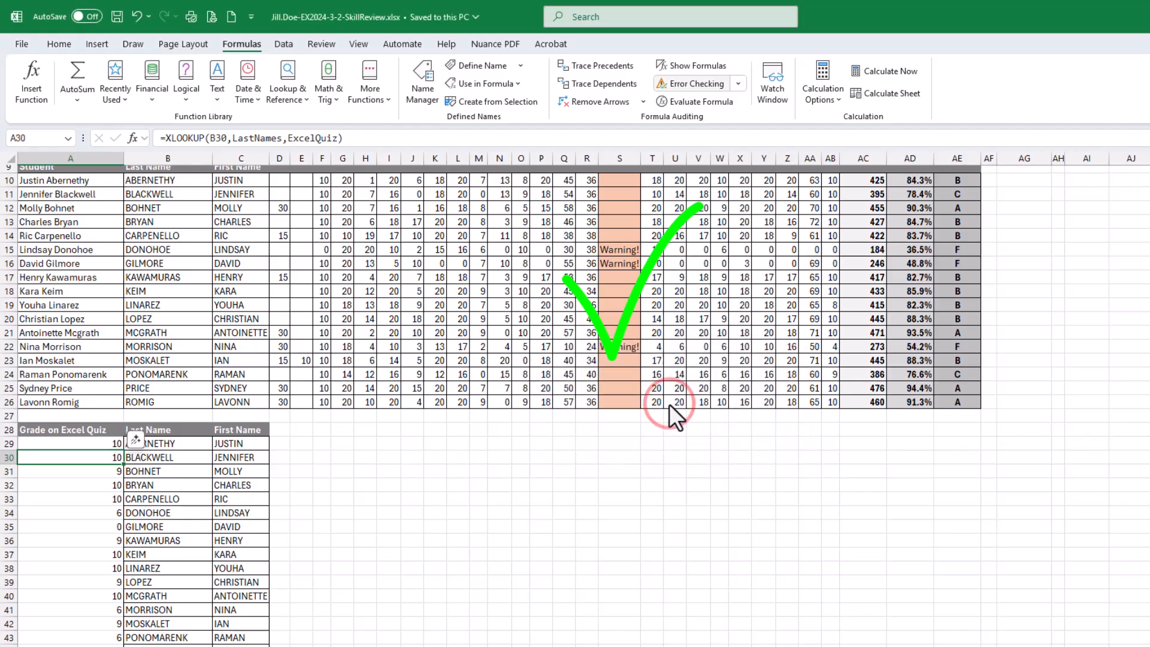
- Run Error Checking again and examine the other error-checking options
left_click(740, 84)
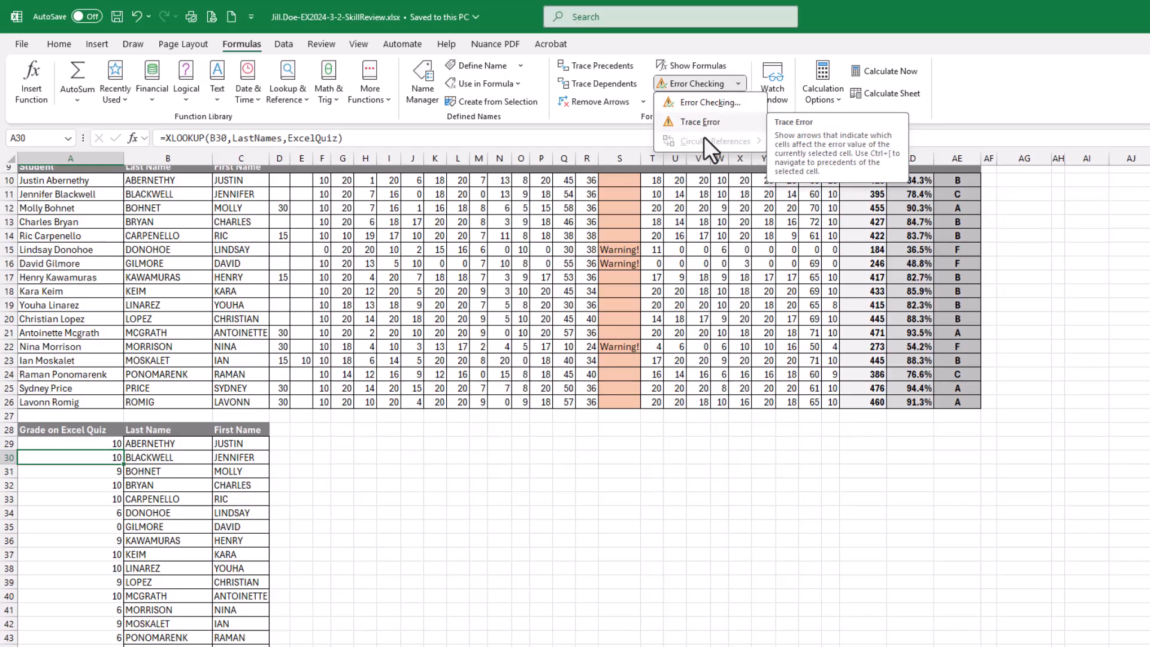
left_click(710, 103)
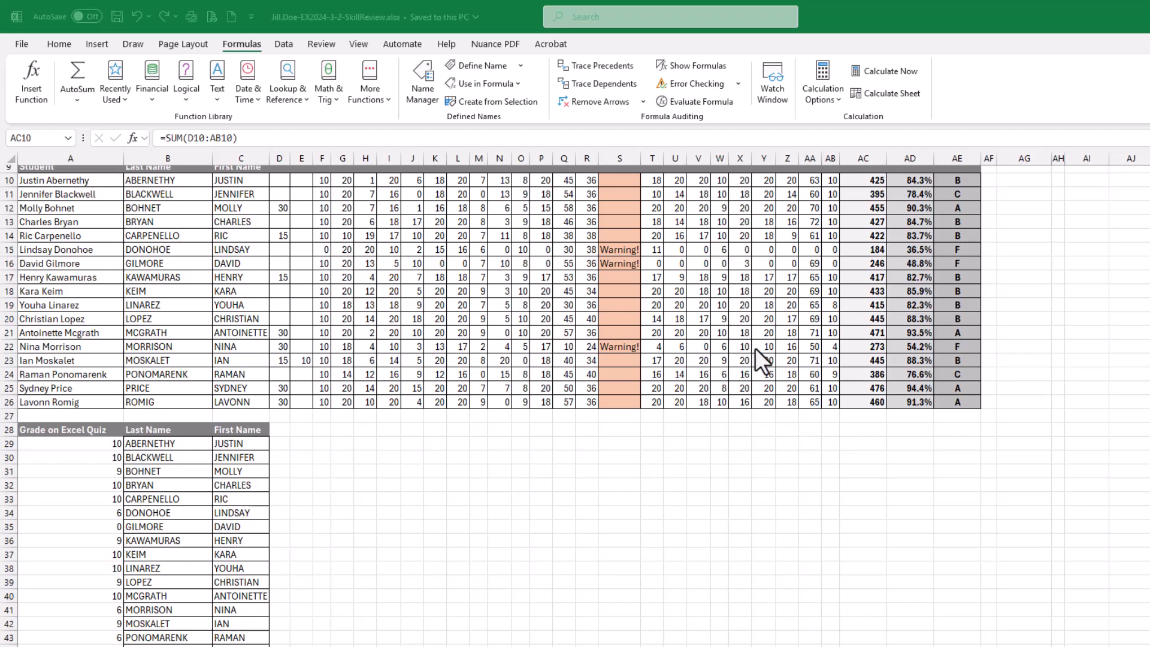
left_click(739, 83)
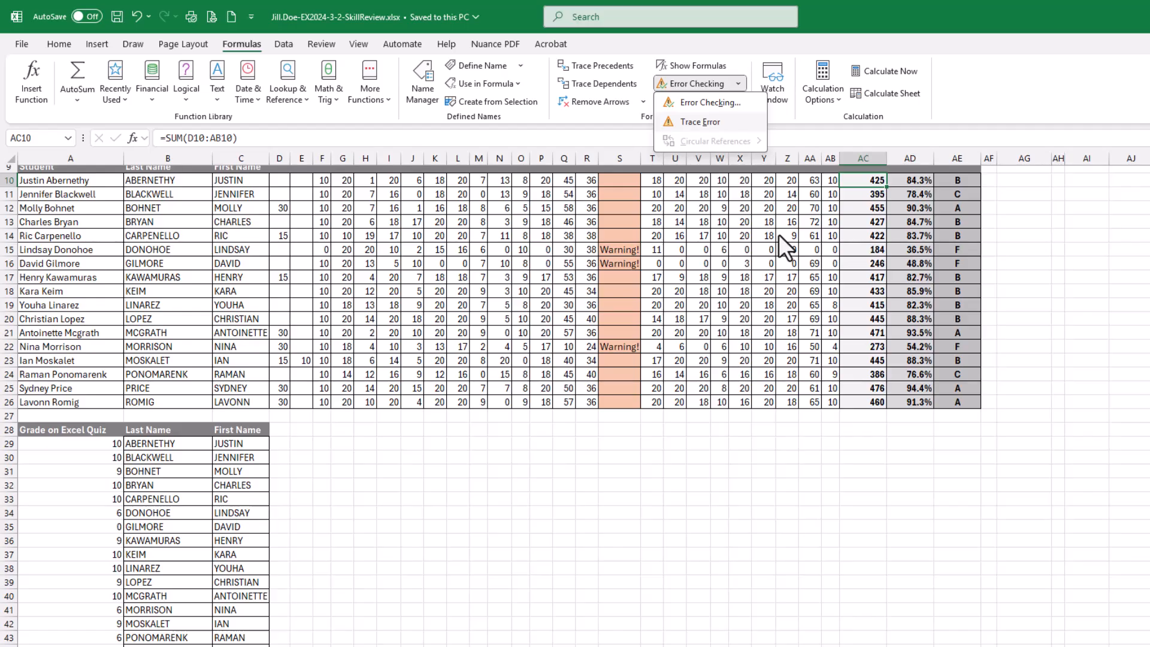
left_click(895, 6)
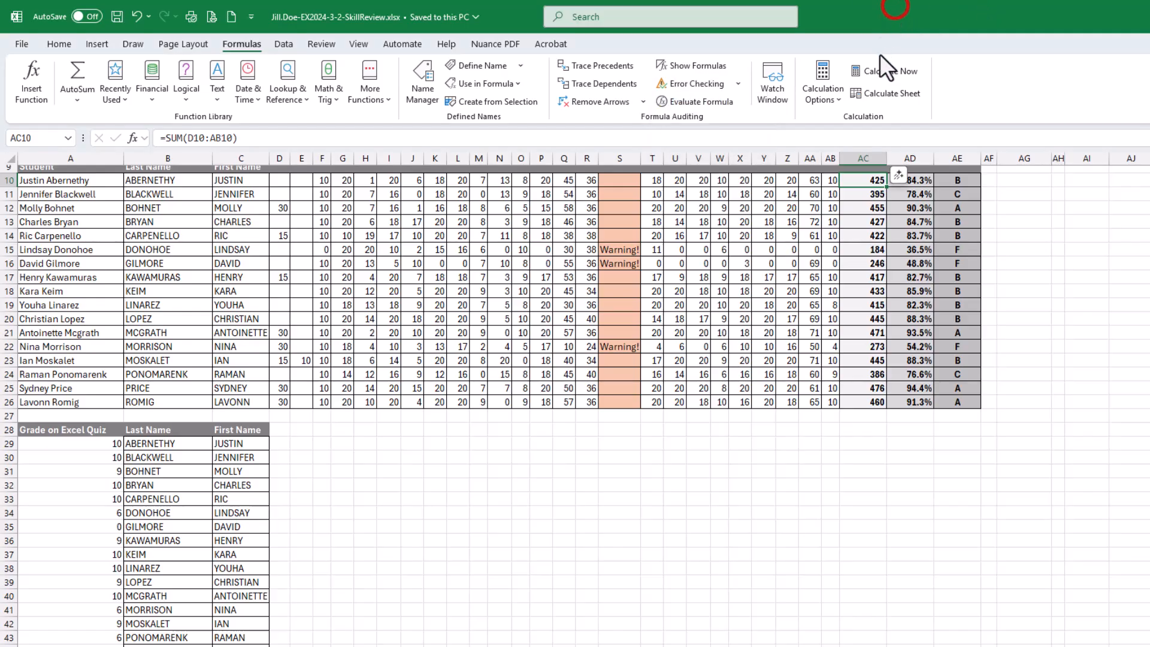
- Trace the precedents of the class drop warning formula in S15 and remove the arrows
left_click(617, 248)
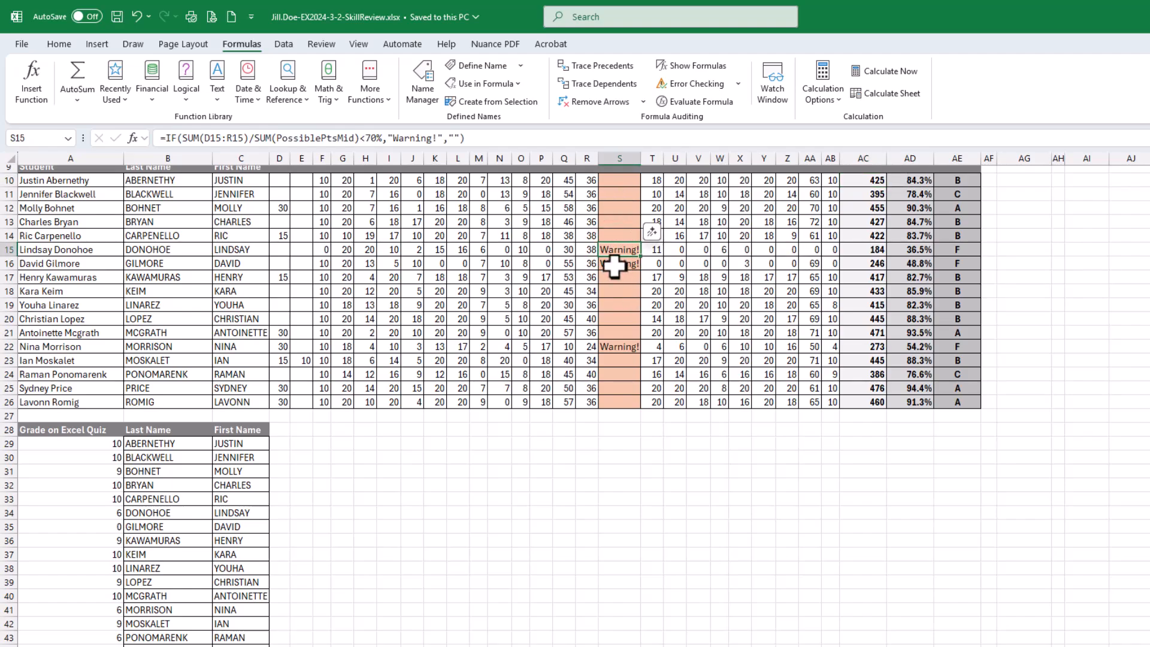
left_click(609, 67)
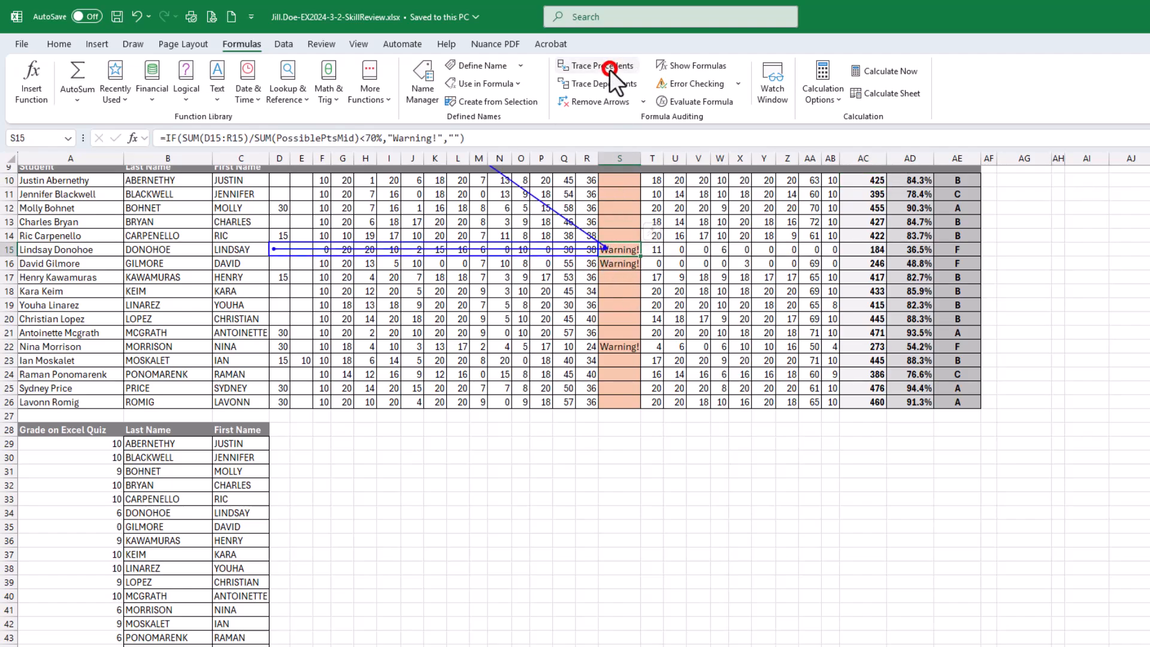
scroll(795, 348, "up", 1)
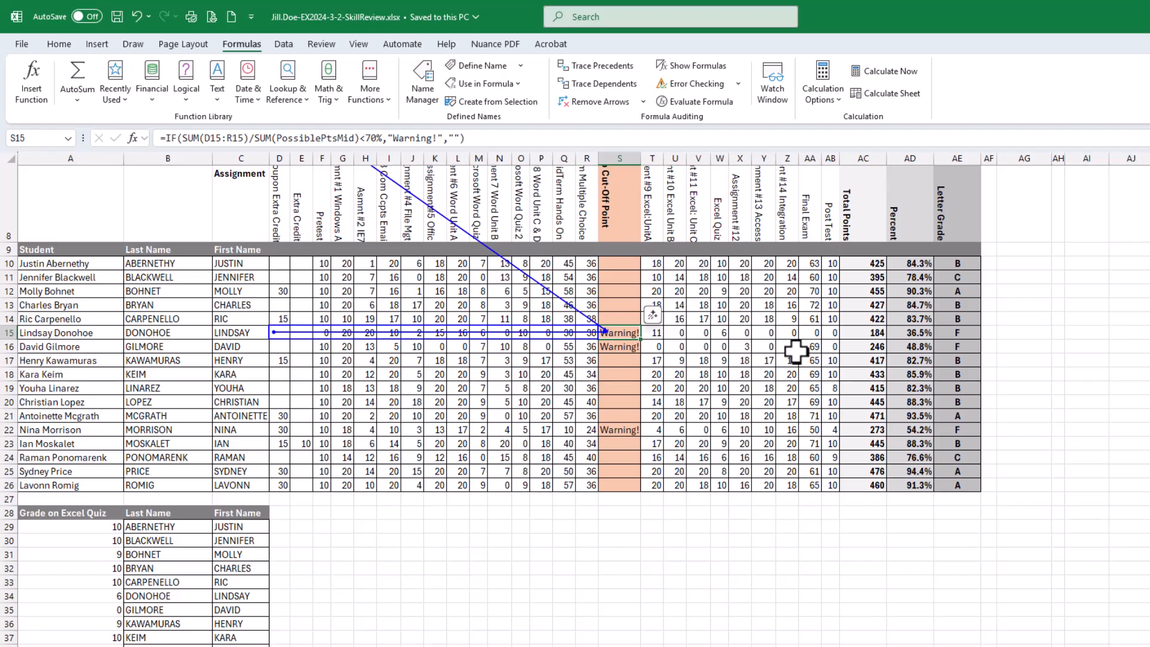
scroll(795, 353, "up", 1)
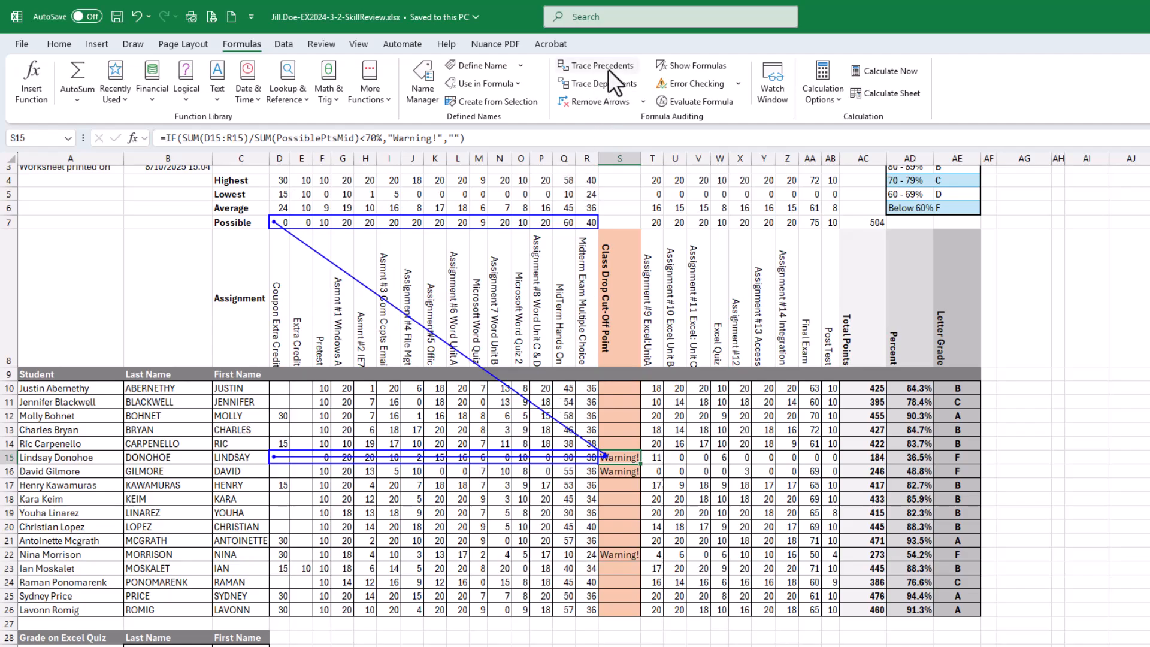
left_click(613, 103)
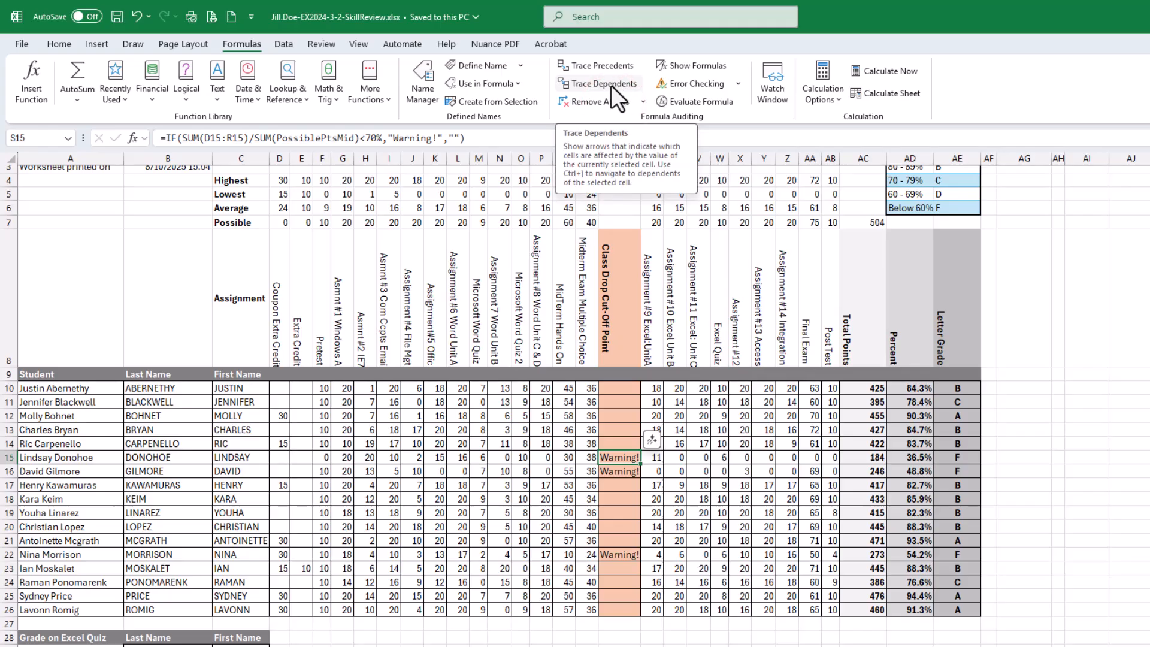
- Trace the dependents of the class drop warning formula in S15 and remove the dependent arrows
left_click(611, 85)
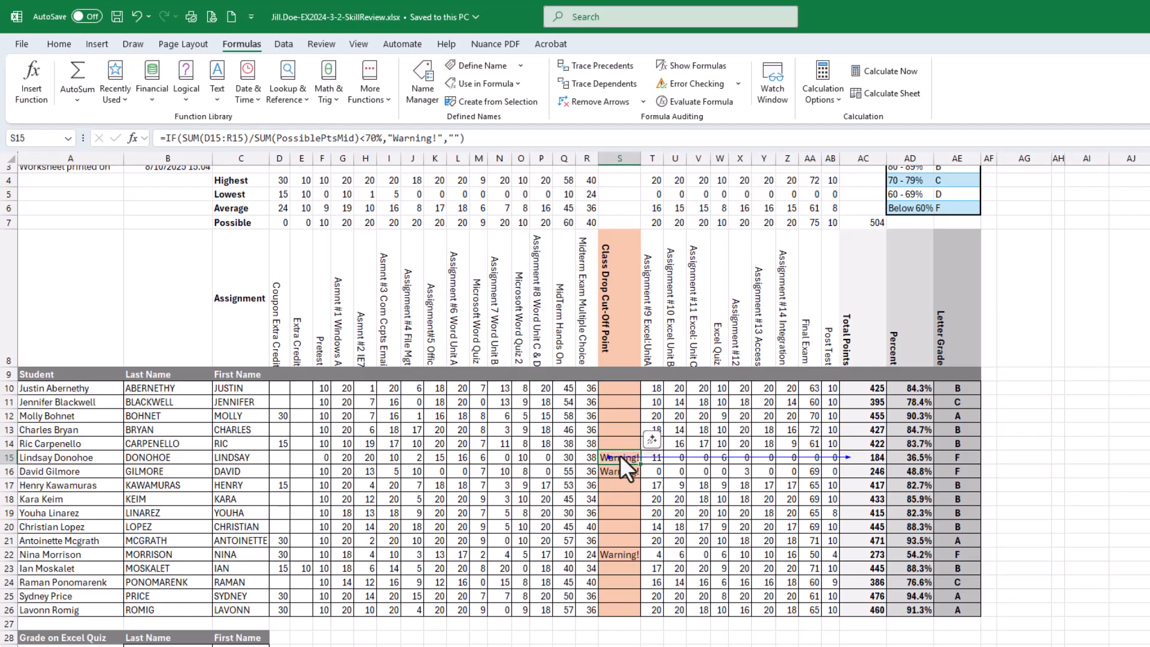
left_click(645, 100)
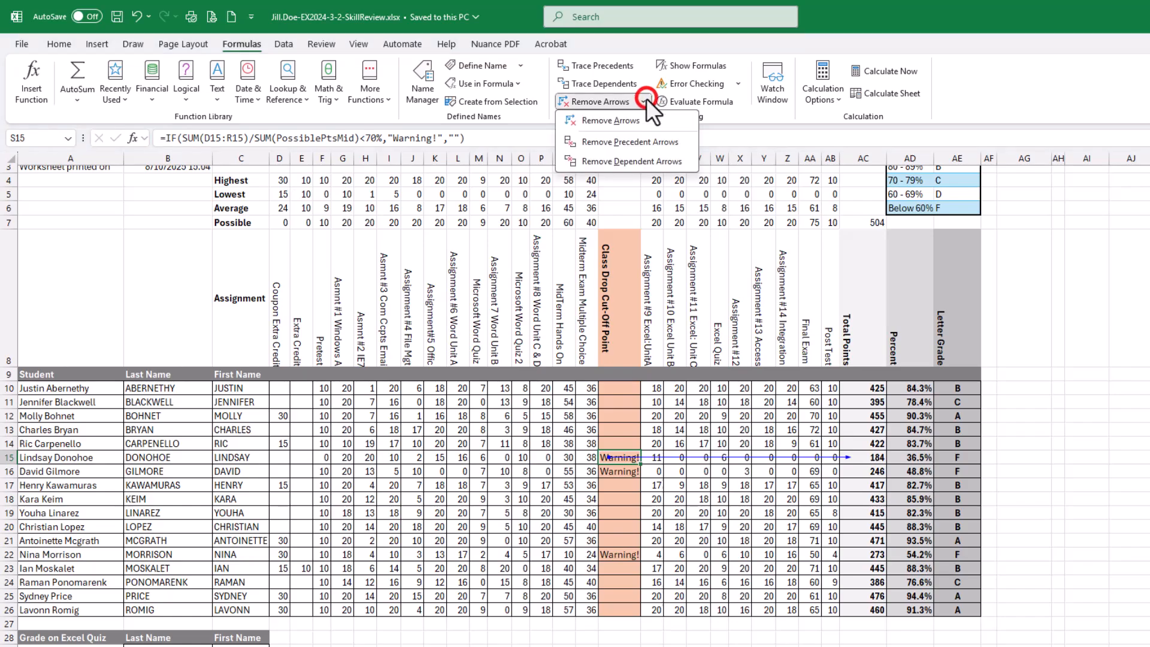
left_click(638, 160)
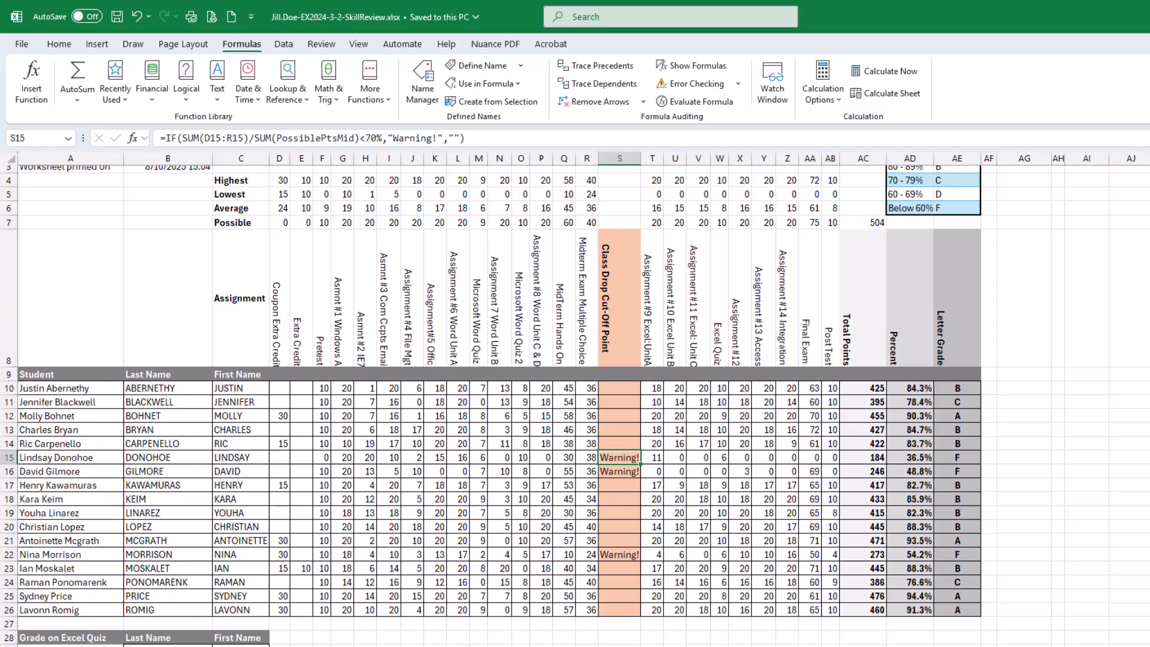
- Switch to the assignment page in the browser and check off all three items of instruction 20
key("alt+Tab")
left_click_drag(674, 59, 544, 74)
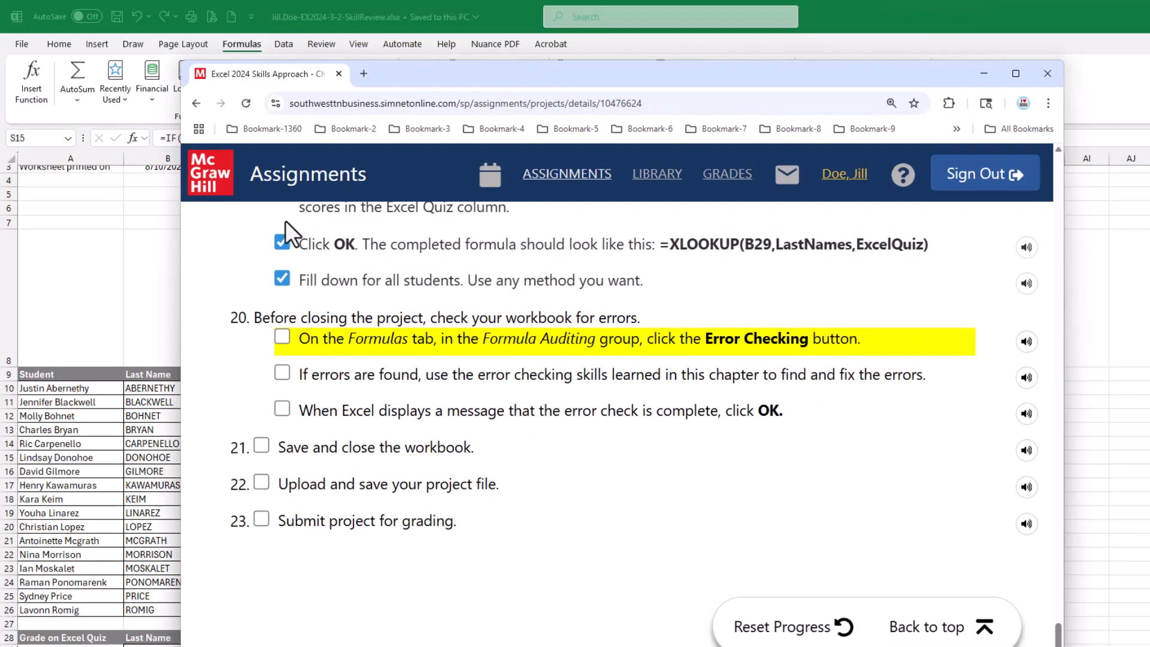
left_click(284, 338)
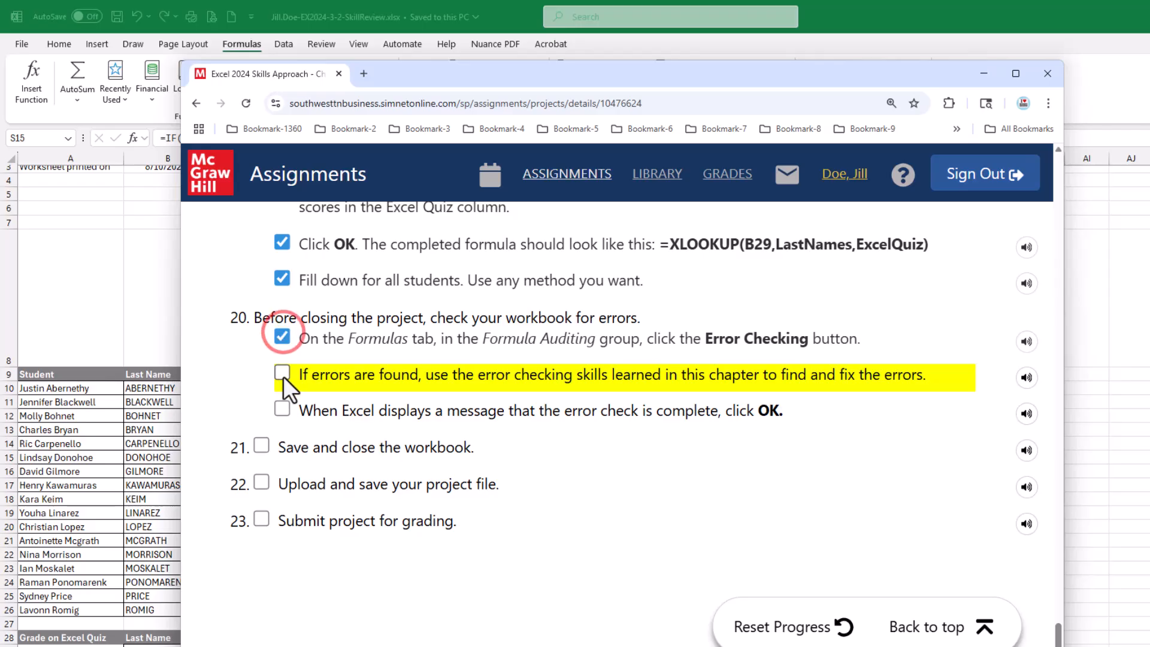
left_click(283, 374)
left_click(281, 406)
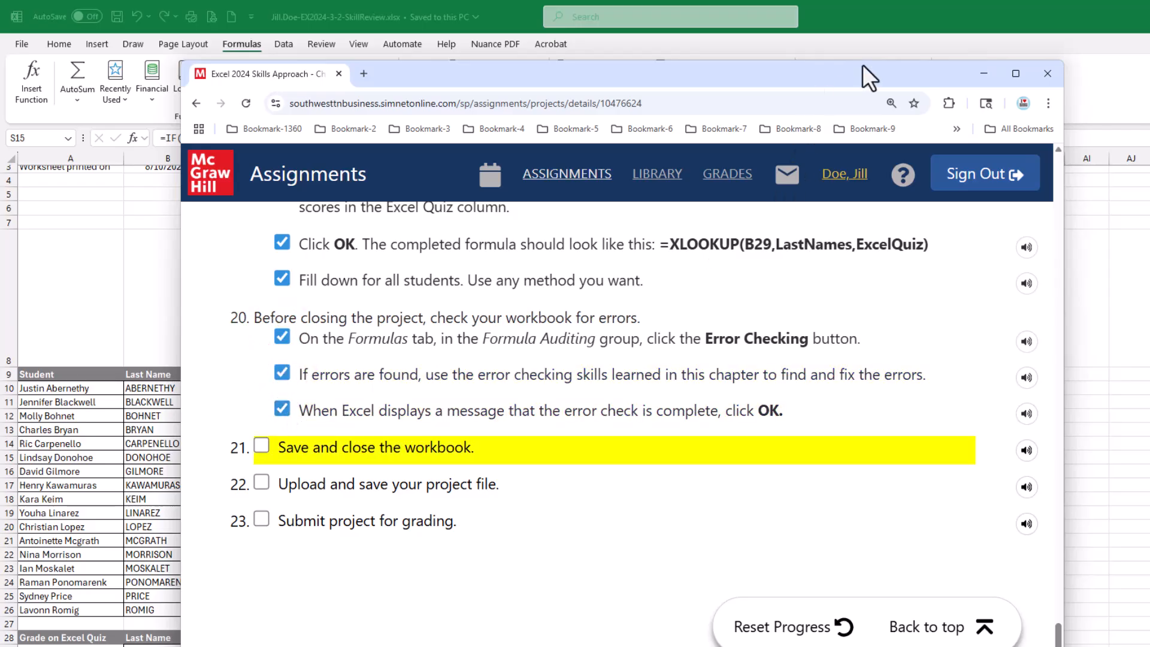
- Return to the Excel workbook, save it and close it
left_click(924, 21)
left_click(116, 16)
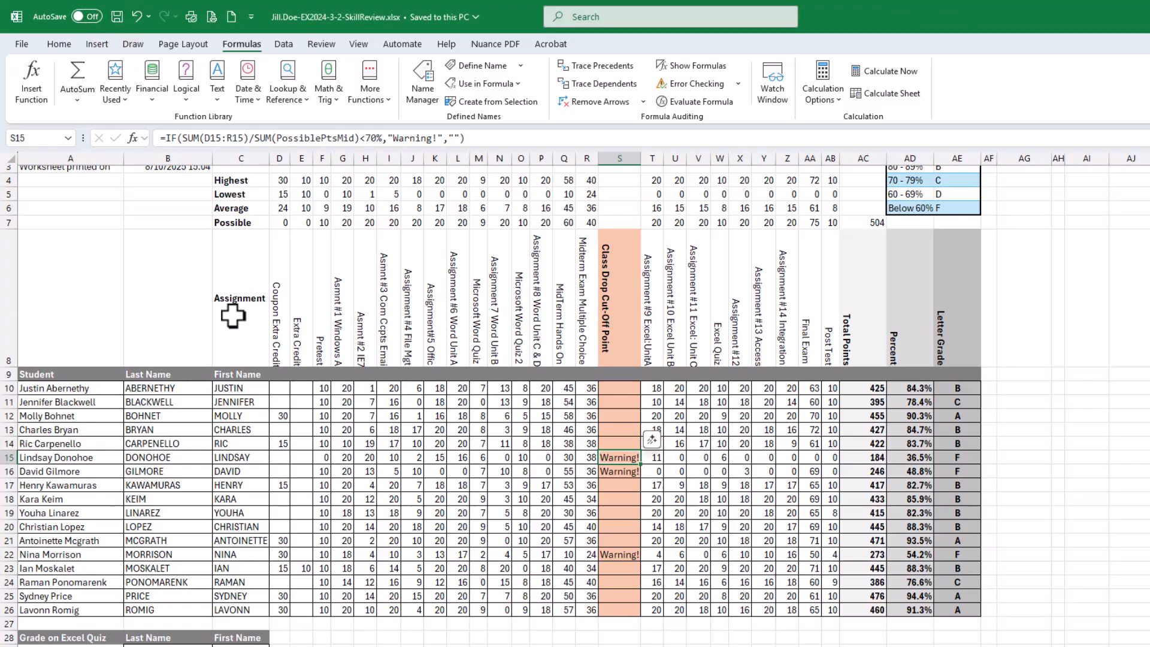
scroll(233, 317, "up", 1)
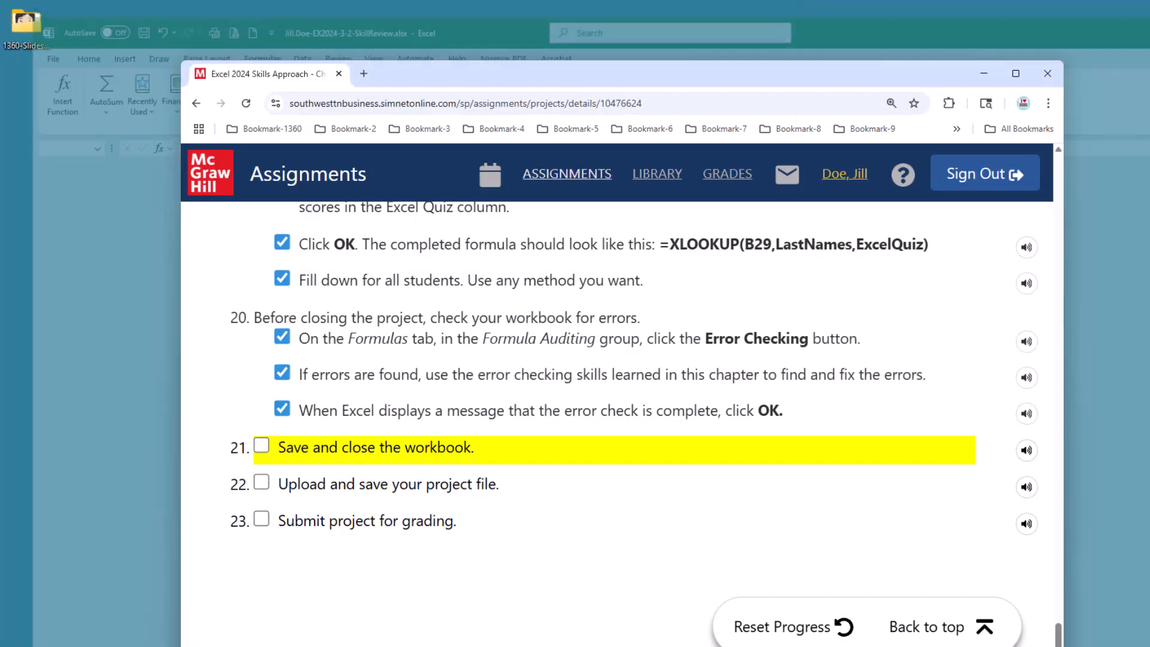
key("alt+F4")
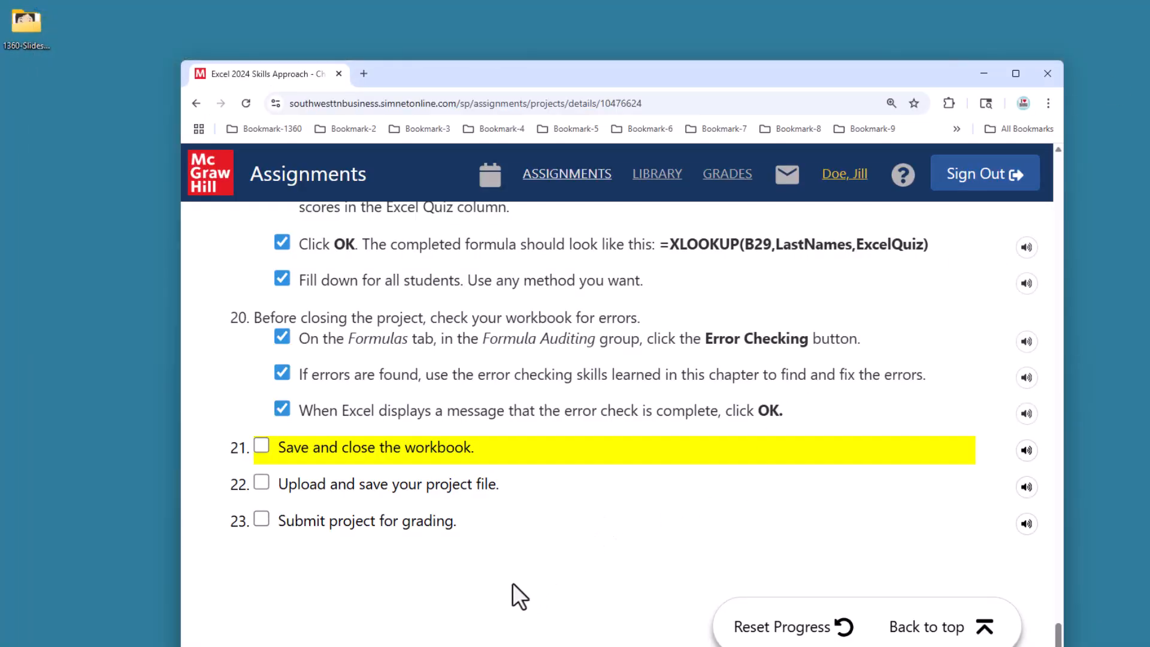
- Go to the start of the assignment page, move the browser window aside and minimize it to reach the desktop
left_click(510, 587)
key("ctrl+Home")
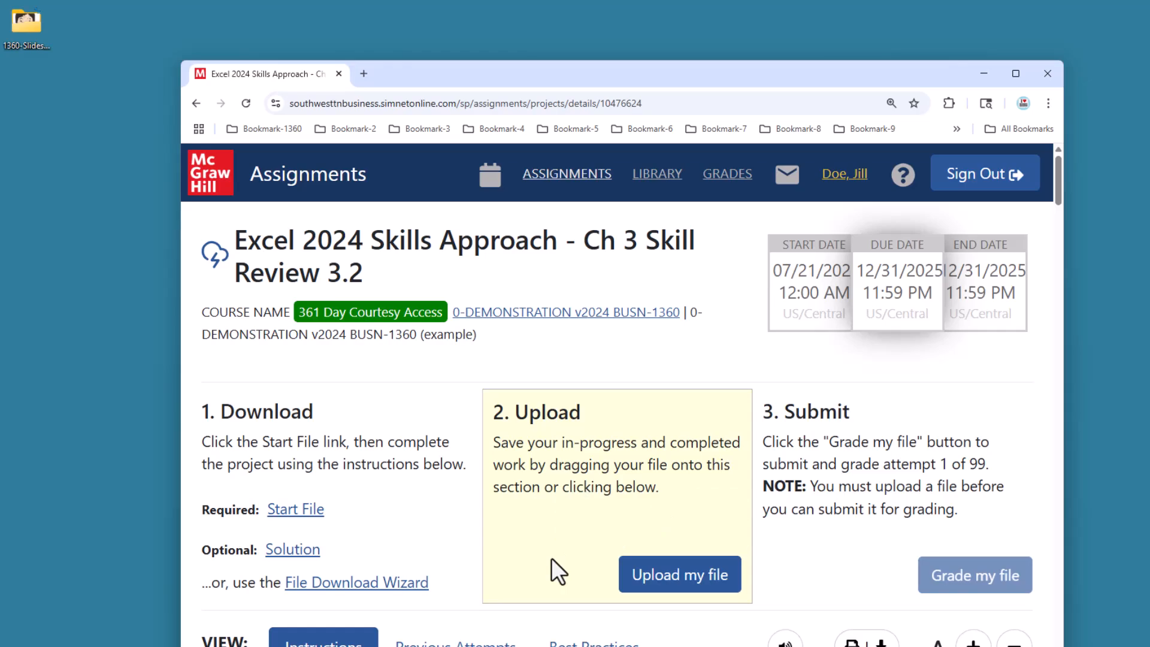
left_click_drag(627, 74, 474, 31)
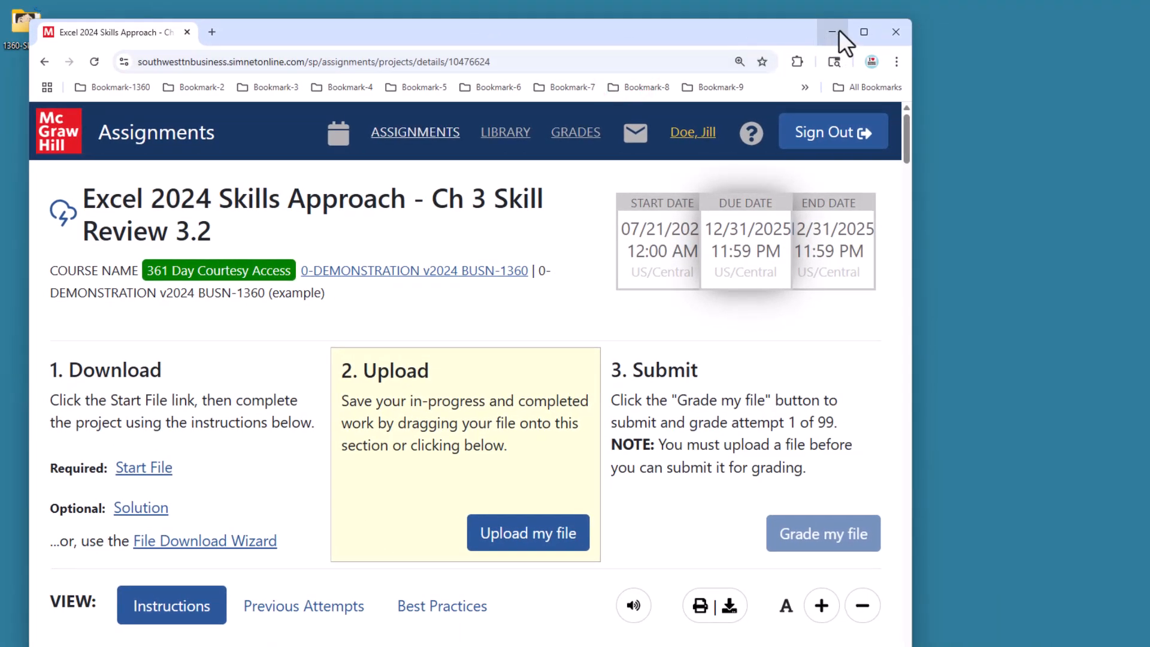
left_click(834, 30)
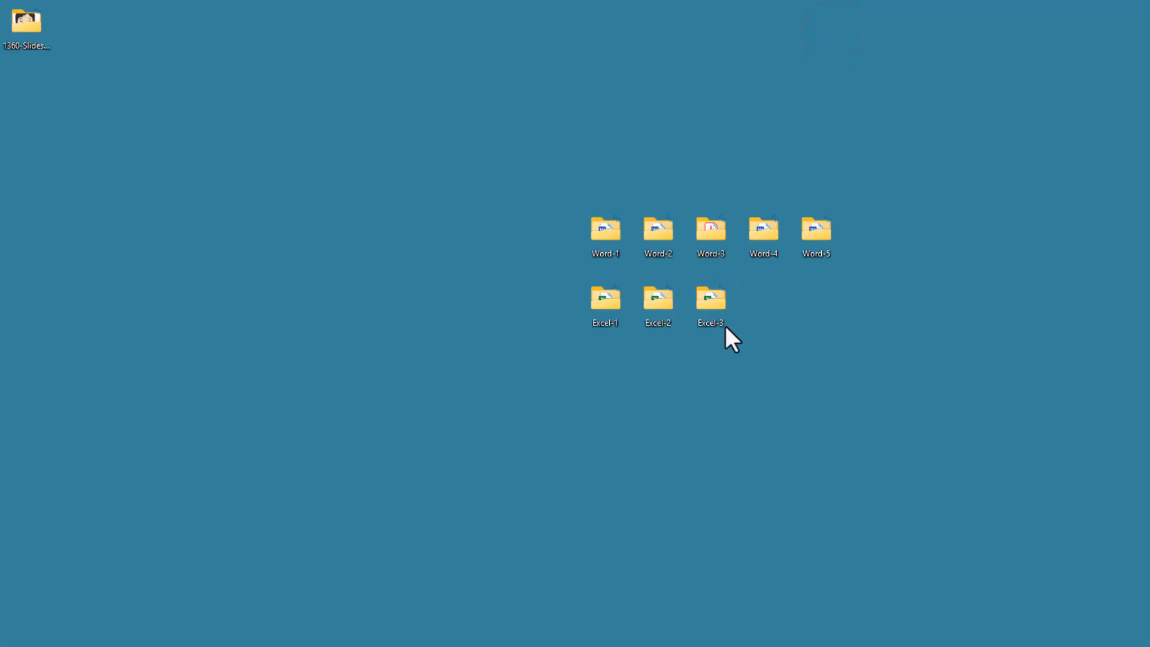
- Open the Excel-3 desktop folder, place and narrow its window beside the browser's position, and restore the assignment page
double_click(709, 299)
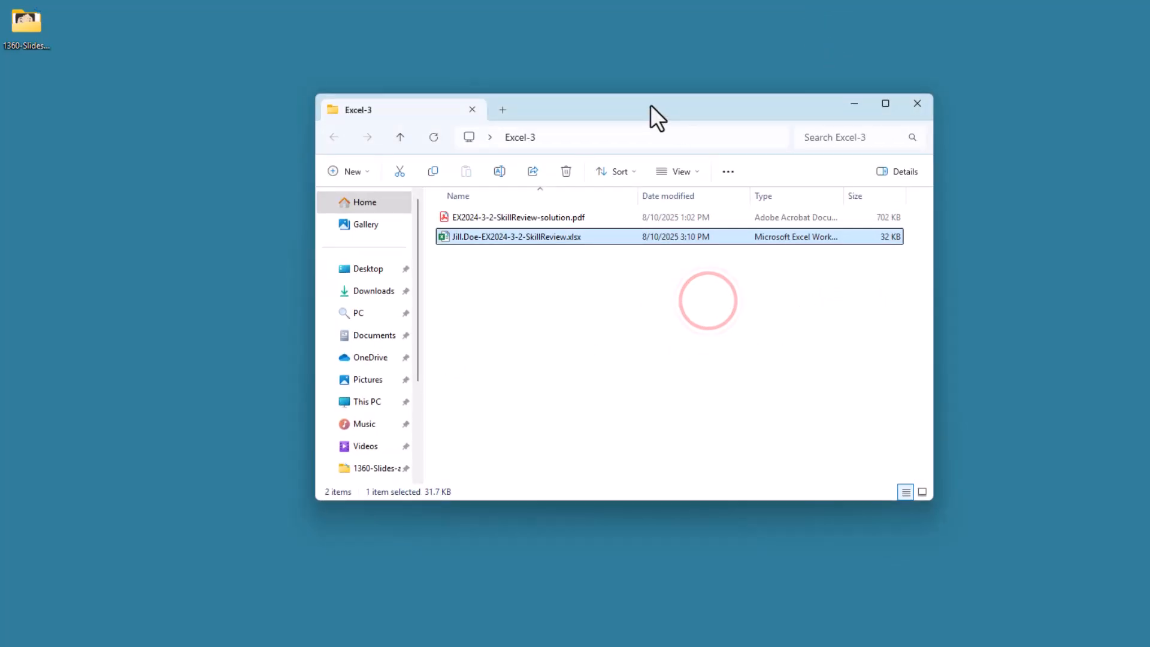
left_click_drag(651, 104, 1029, 110)
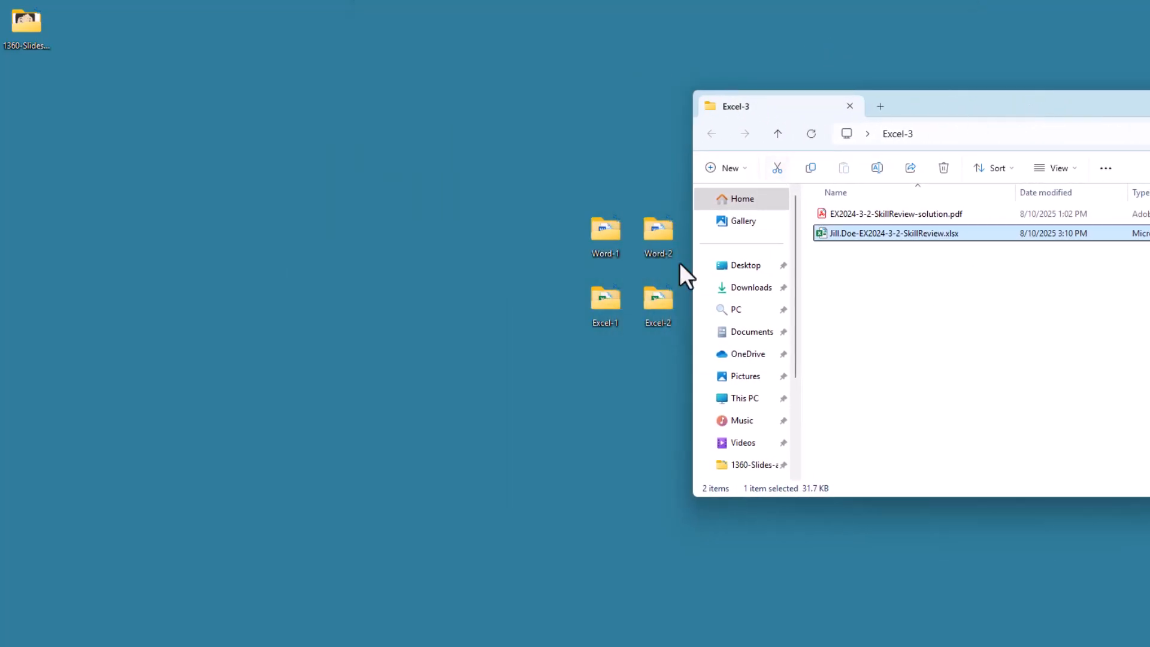
left_click_drag(691, 256, 847, 254)
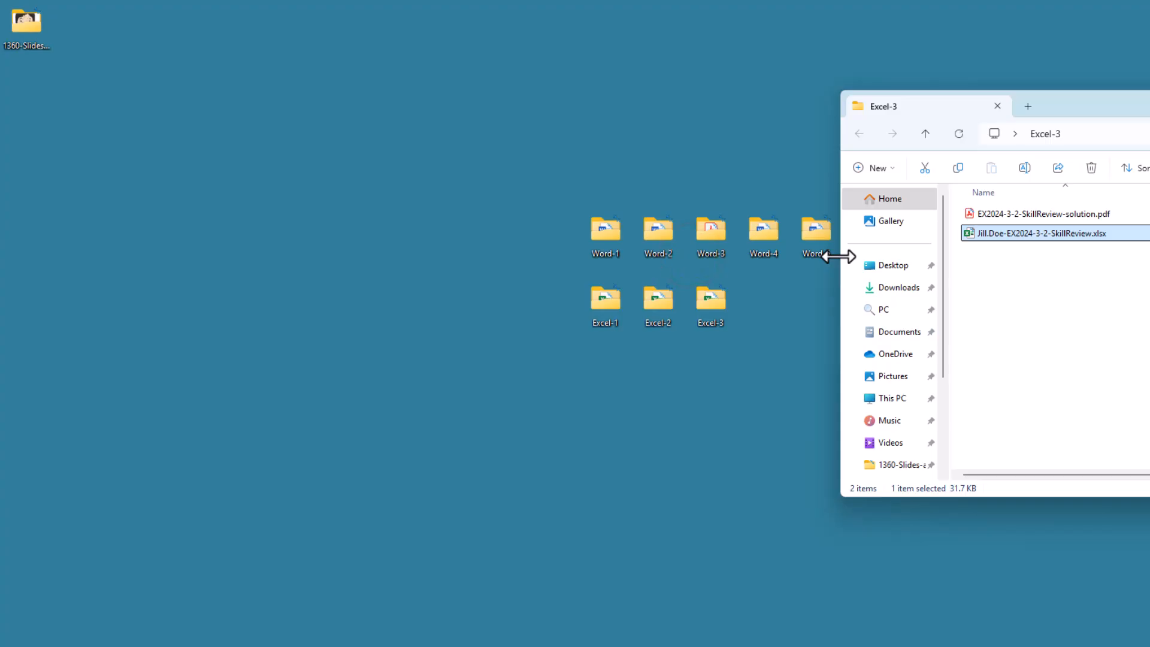
left_click(713, 646)
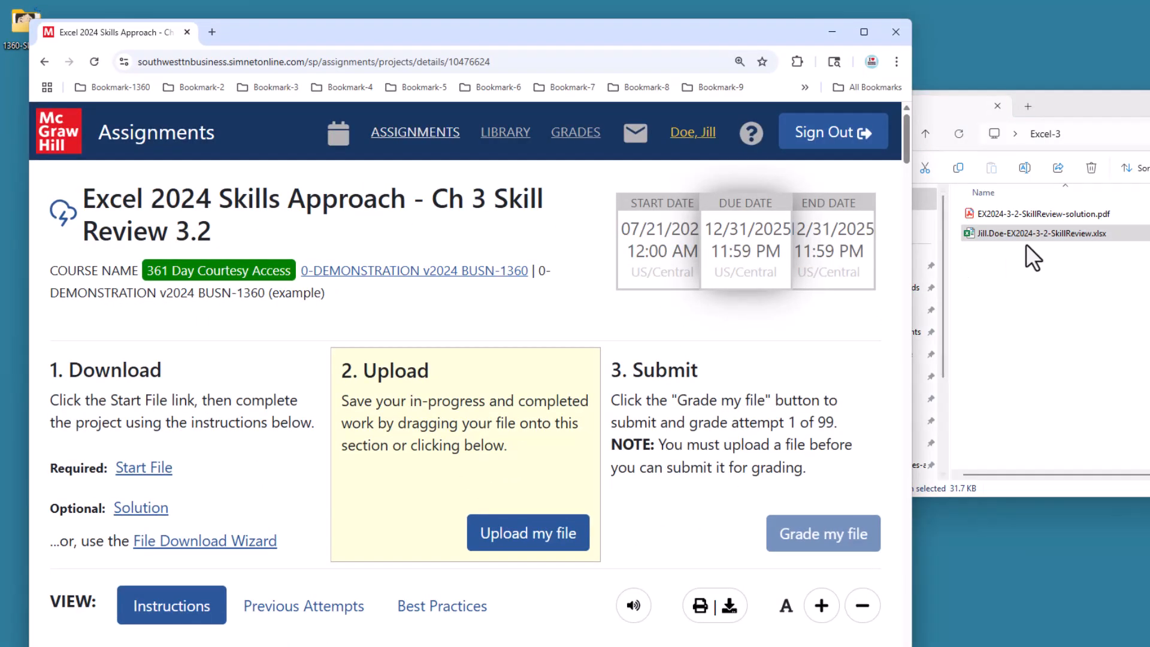
- Upload the EX2024-3-2-SkillReview workbook from the Excel-3 folder to the assignment, submit it for grading, and maximize the results window
left_click(1040, 233)
left_click(1042, 233)
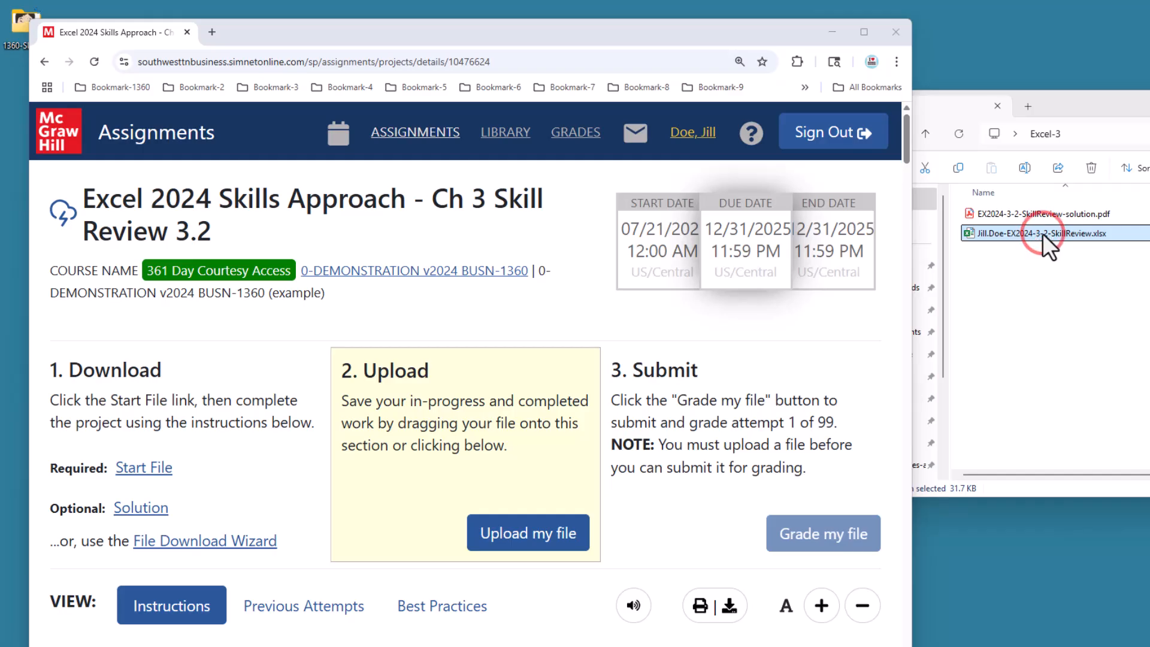
left_click_drag(1042, 233, 433, 443)
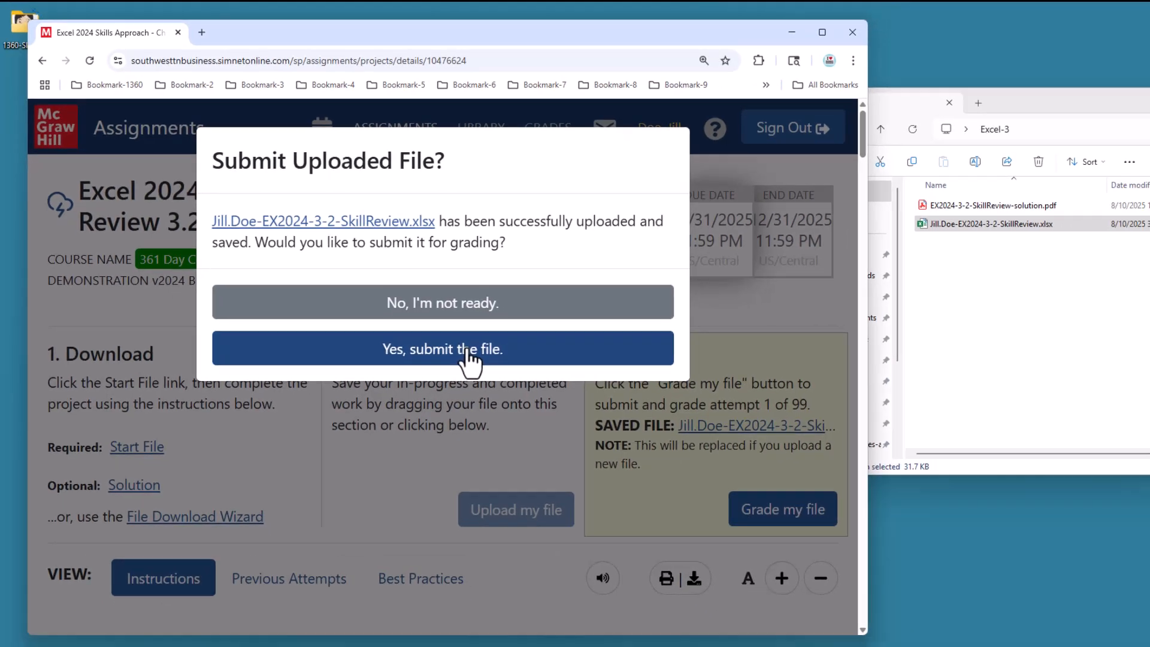
left_click(493, 363)
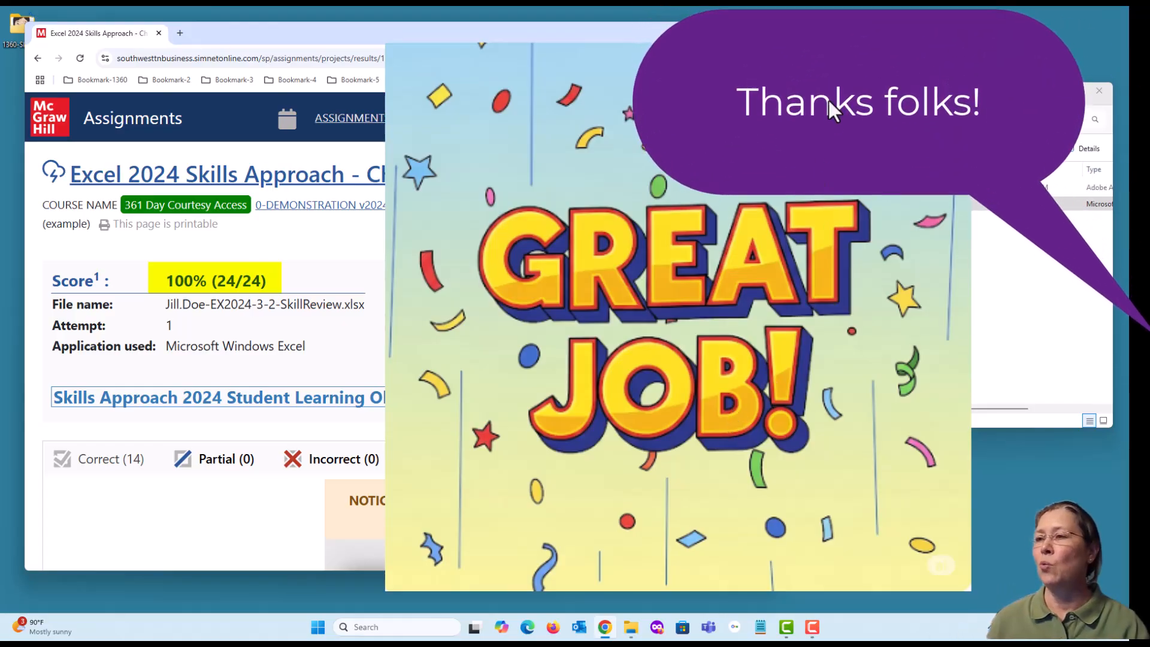
double_click(733, 30)
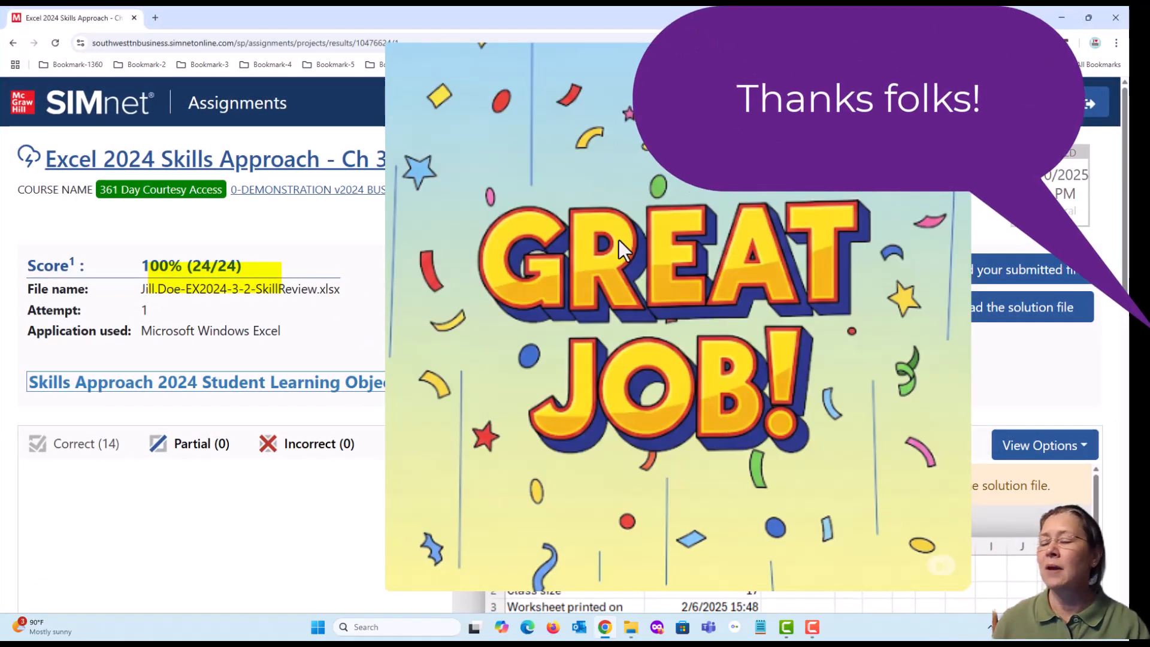